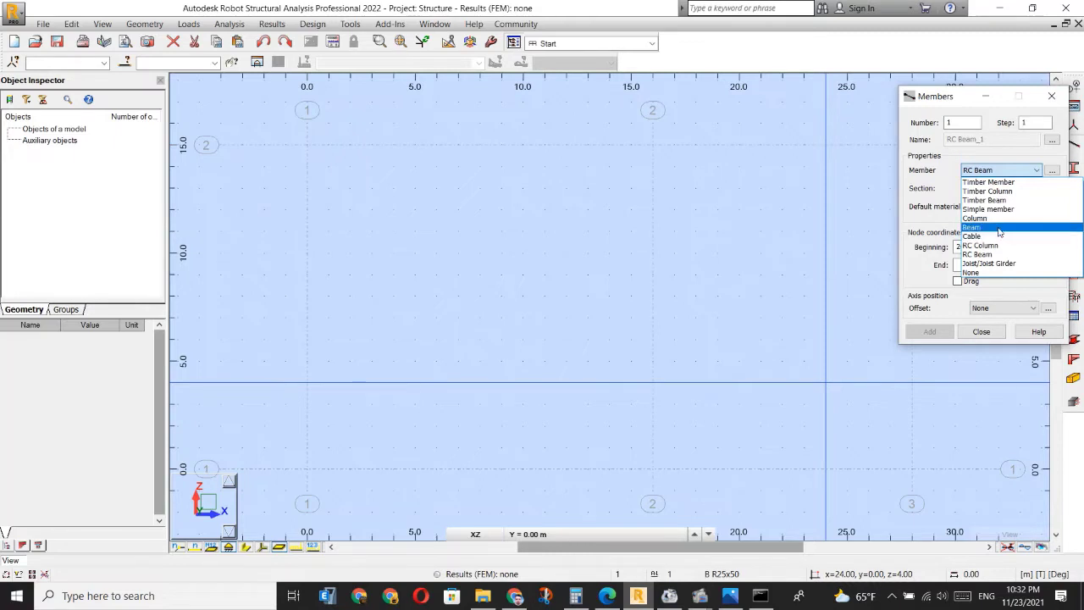
# Draw chained Beam-type W 16x40 members from (0, 0) up to (0, 15), across to (16, 15) and on to (28, 15).
pyautogui.click(1000, 229)
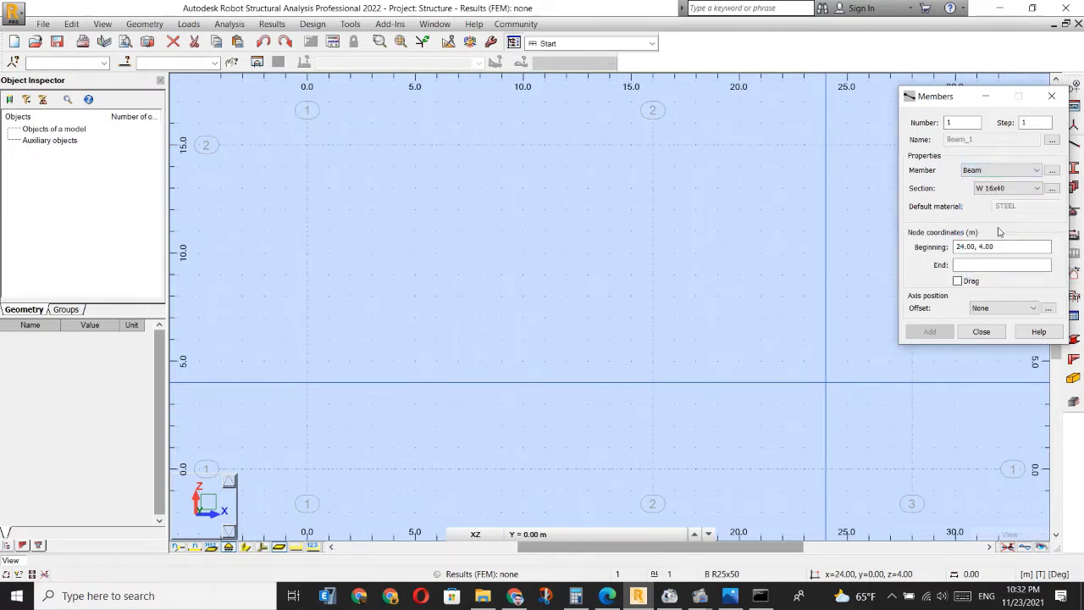
pyautogui.click(307, 470)
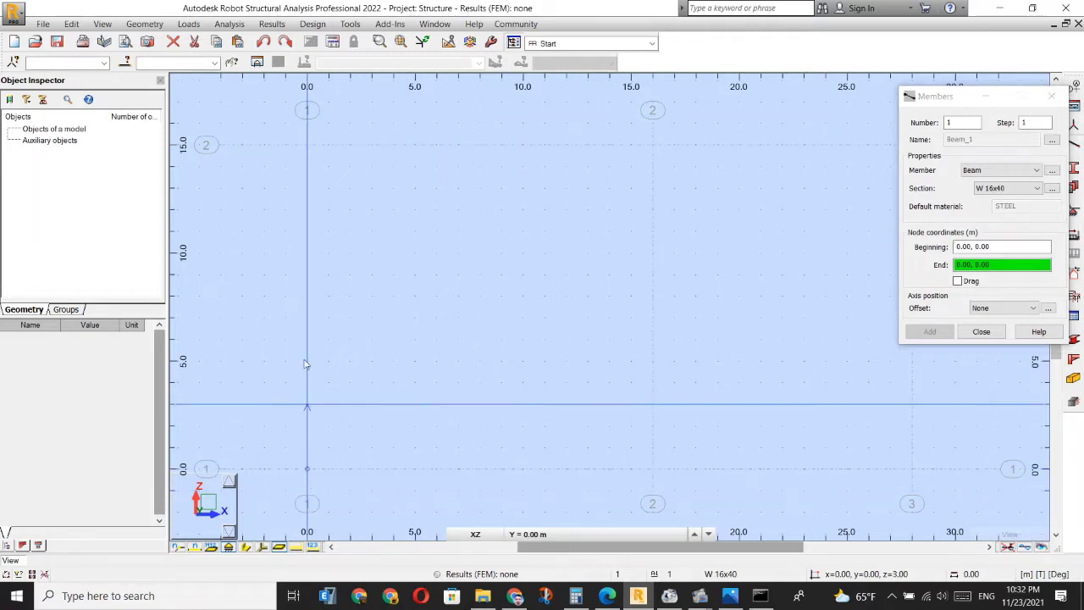
pyautogui.click(307, 146)
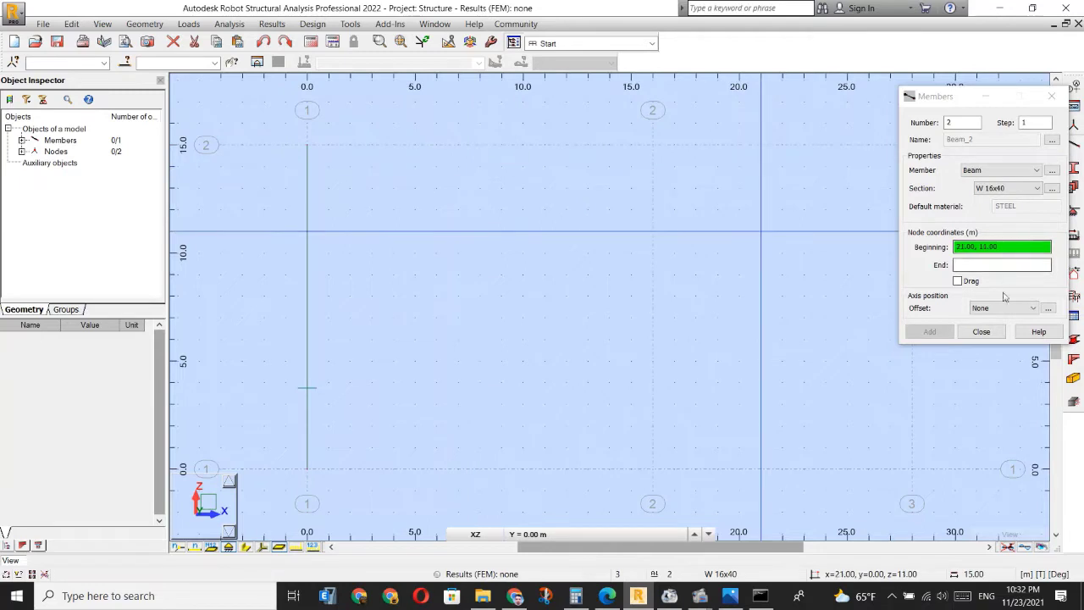
pyautogui.click(307, 147)
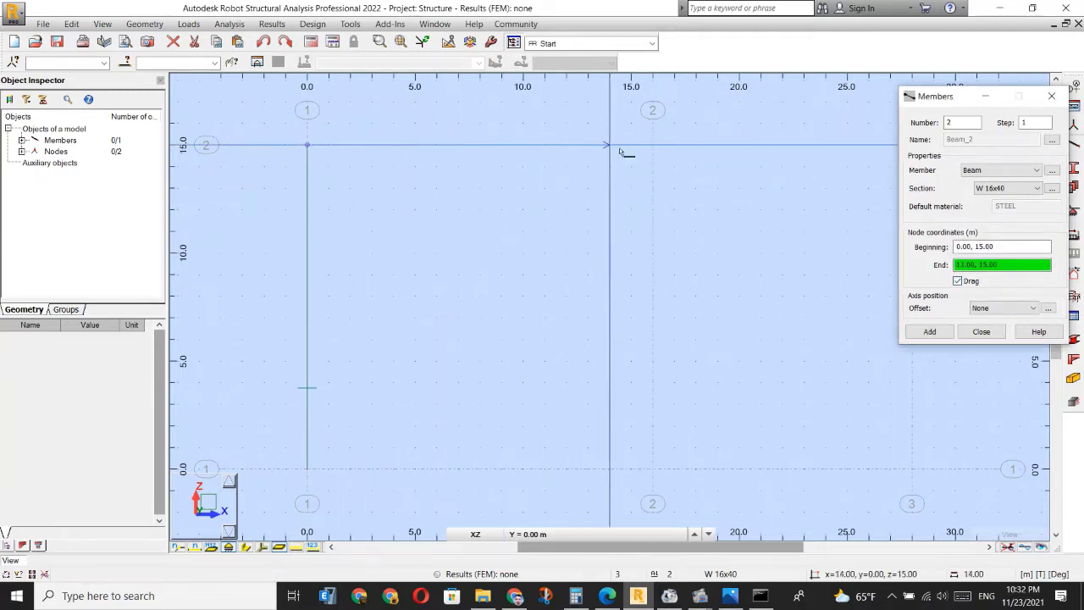
pyautogui.click(652, 145)
pyautogui.scroll(-2, 500, 226)
pyautogui.scroll(-1, 501, 225)
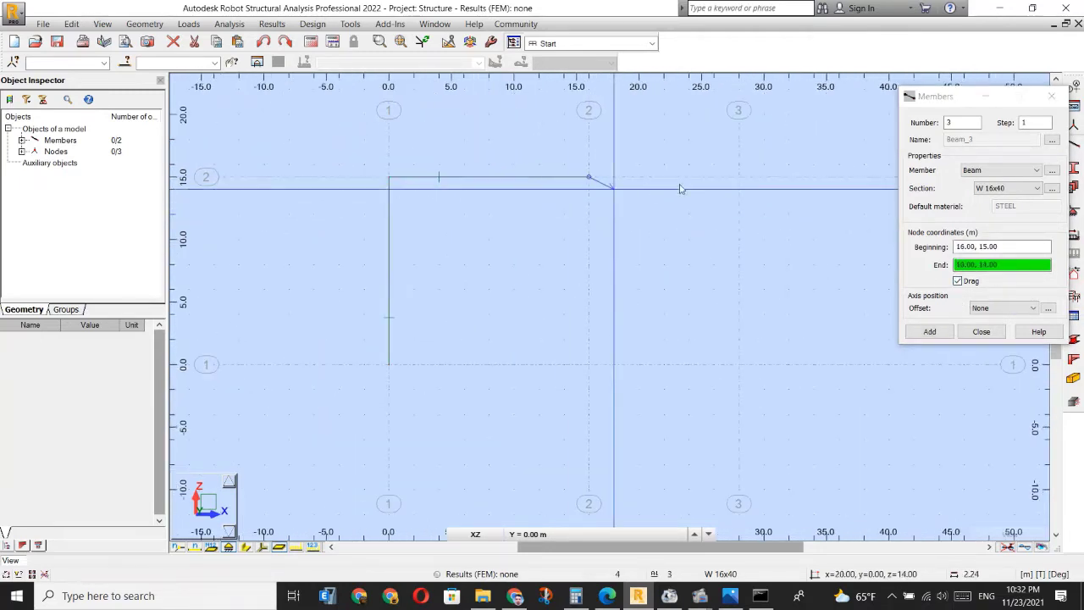
pyautogui.click(738, 177)
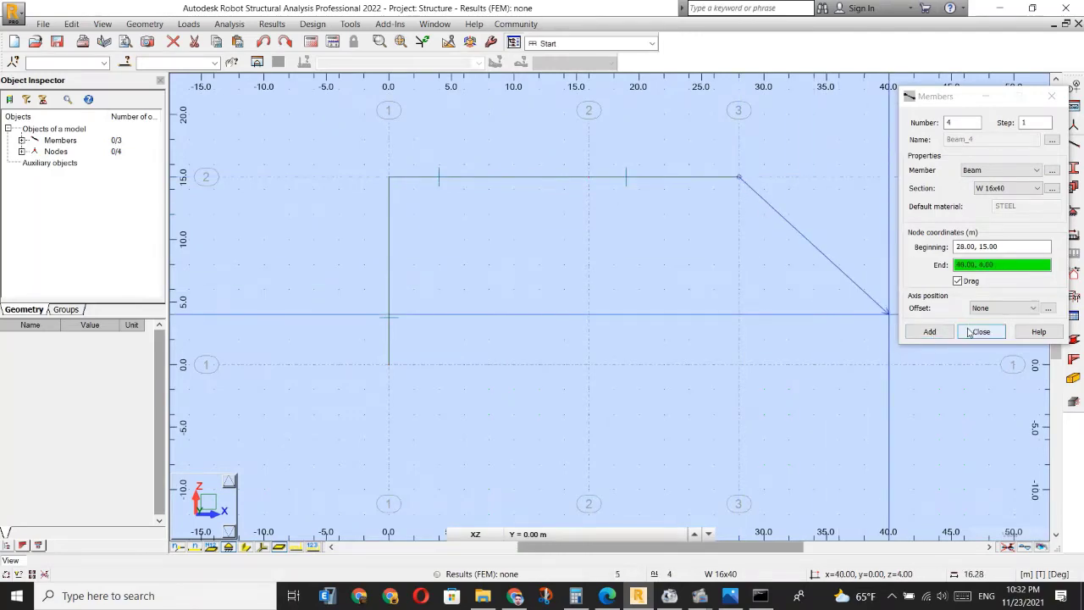
# Add a separate W 16x40 member from (16, 0) to (16, 15) with Drag disabled, and show the members' section shapes.
pyautogui.click(957, 281)
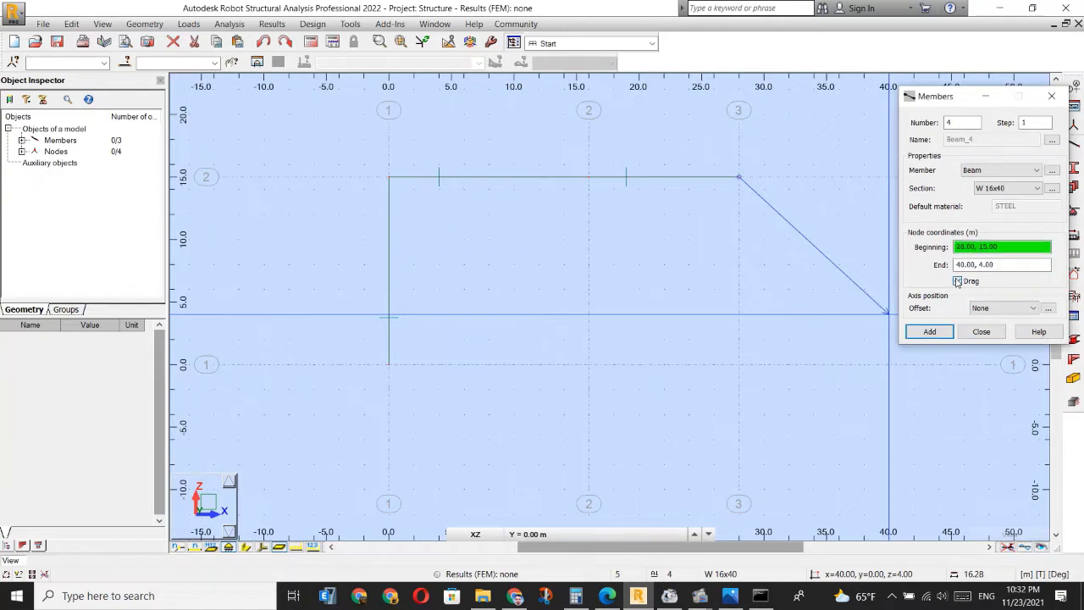
pyautogui.click(586, 371)
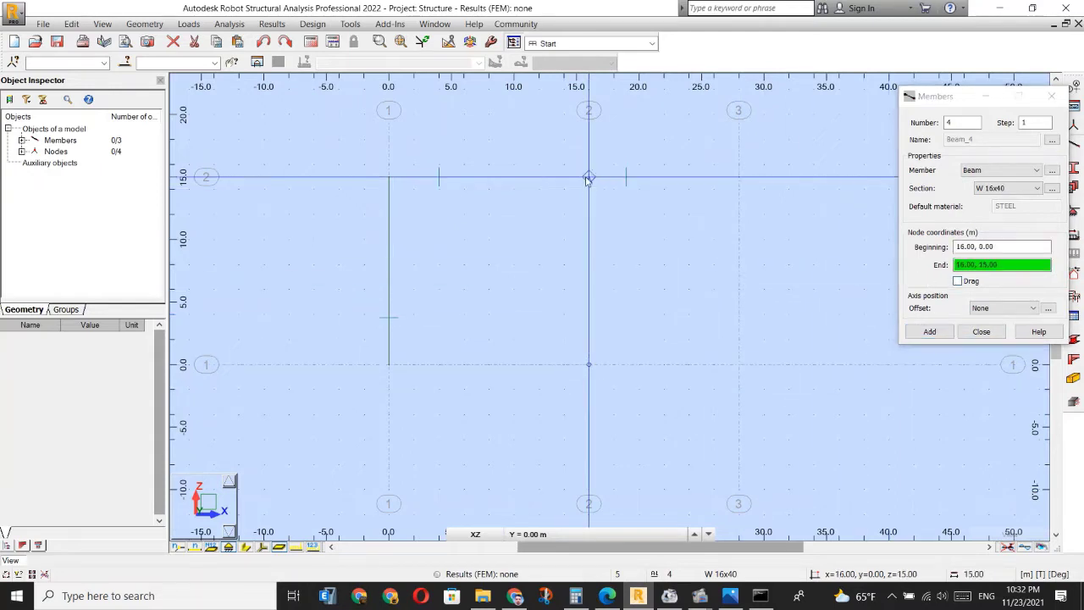
pyautogui.click(588, 180)
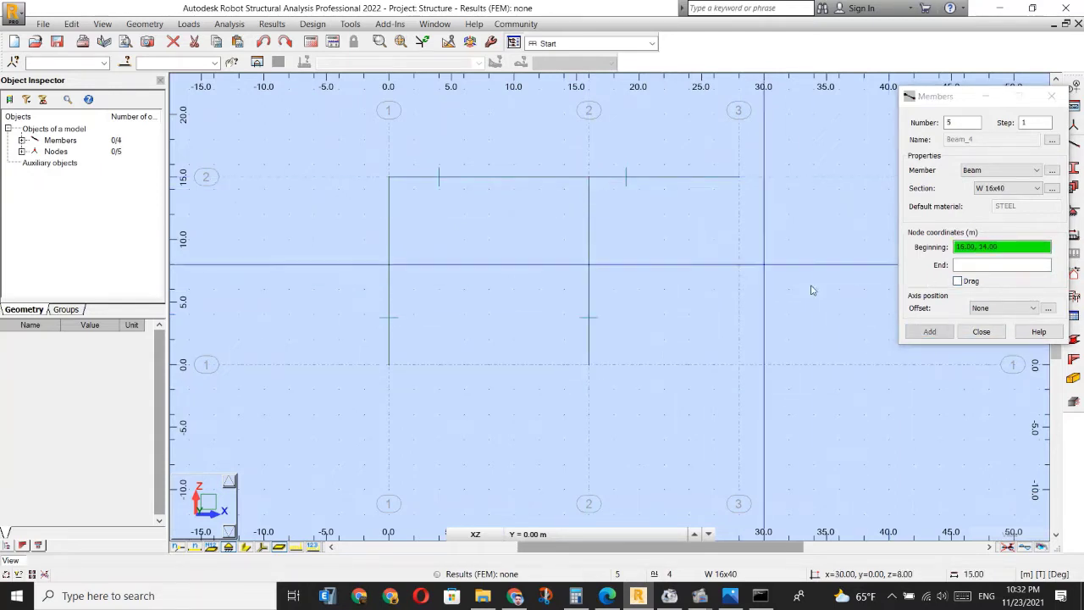
pyautogui.click(979, 332)
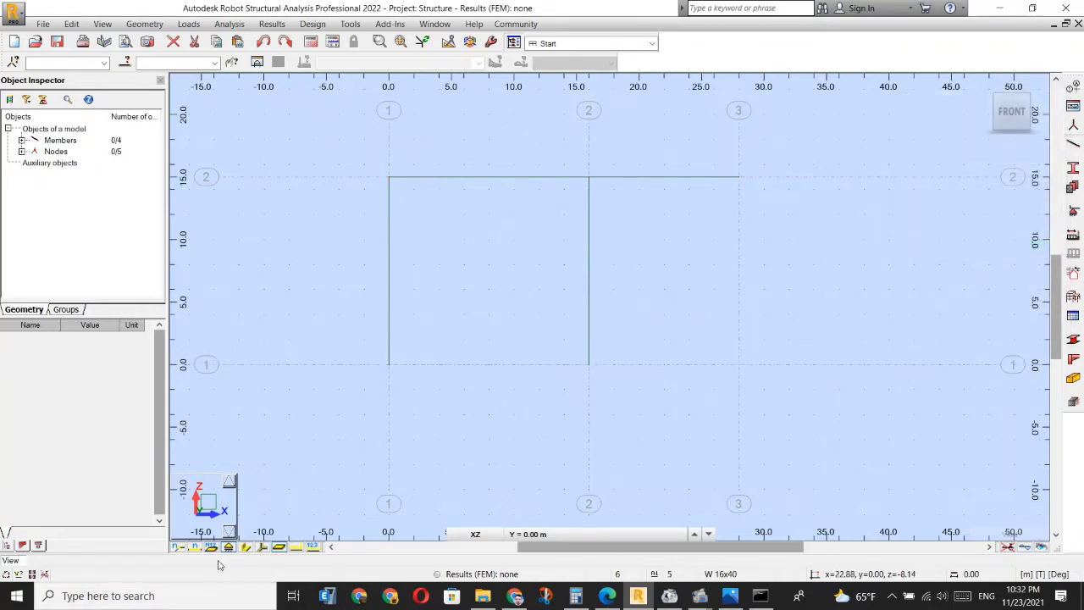
pyautogui.click(246, 546)
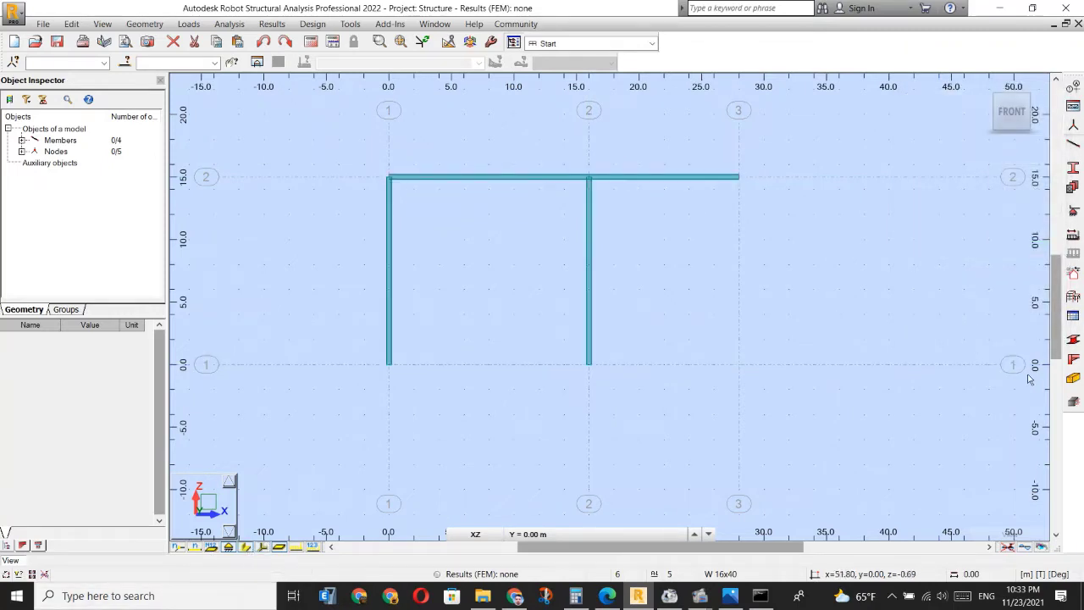
# Delete the Fixed type from the list of nodal supports.
pyautogui.click(1071, 252)
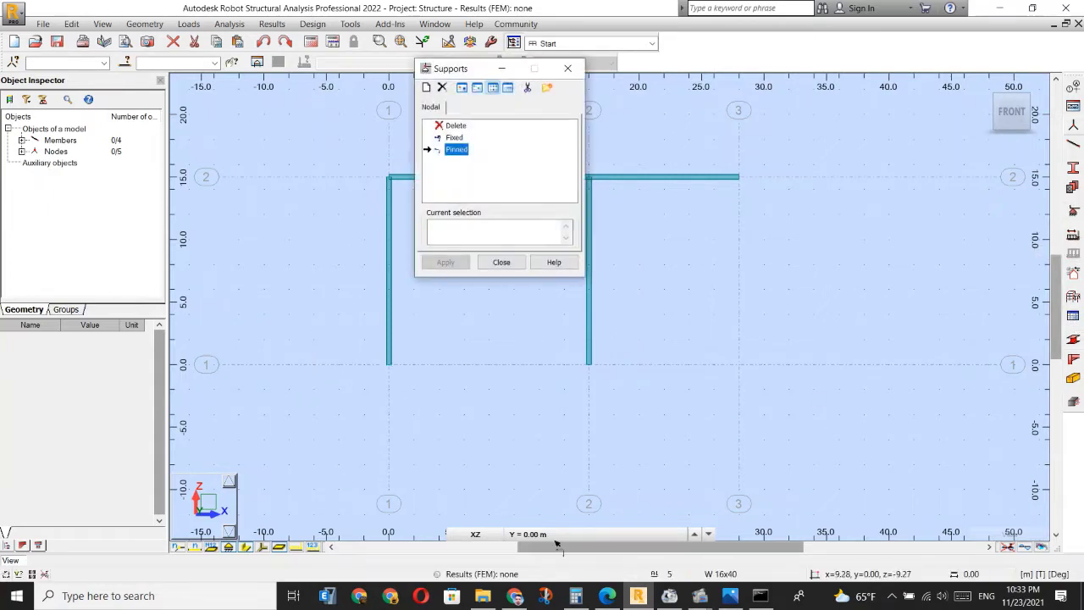
pyautogui.click(603, 599)
pyautogui.click(603, 598)
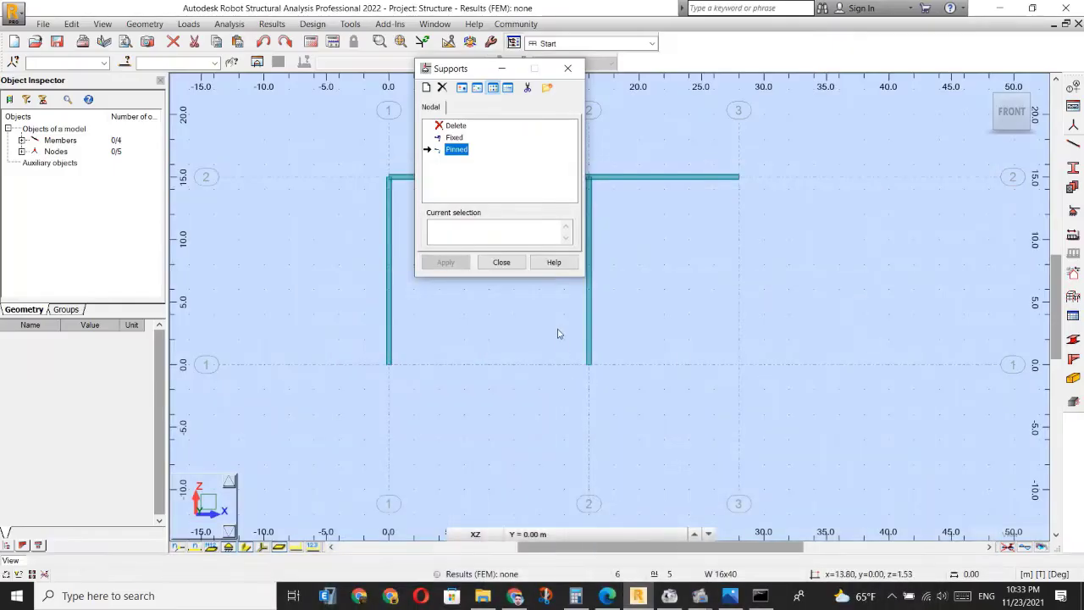
pyautogui.click(452, 139)
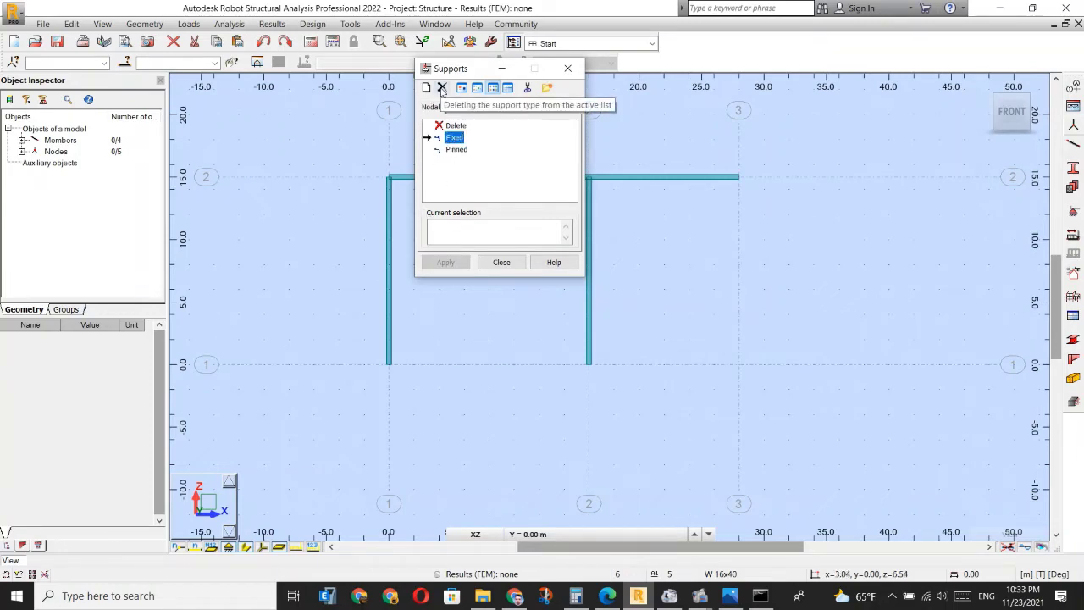
pyautogui.click(441, 88)
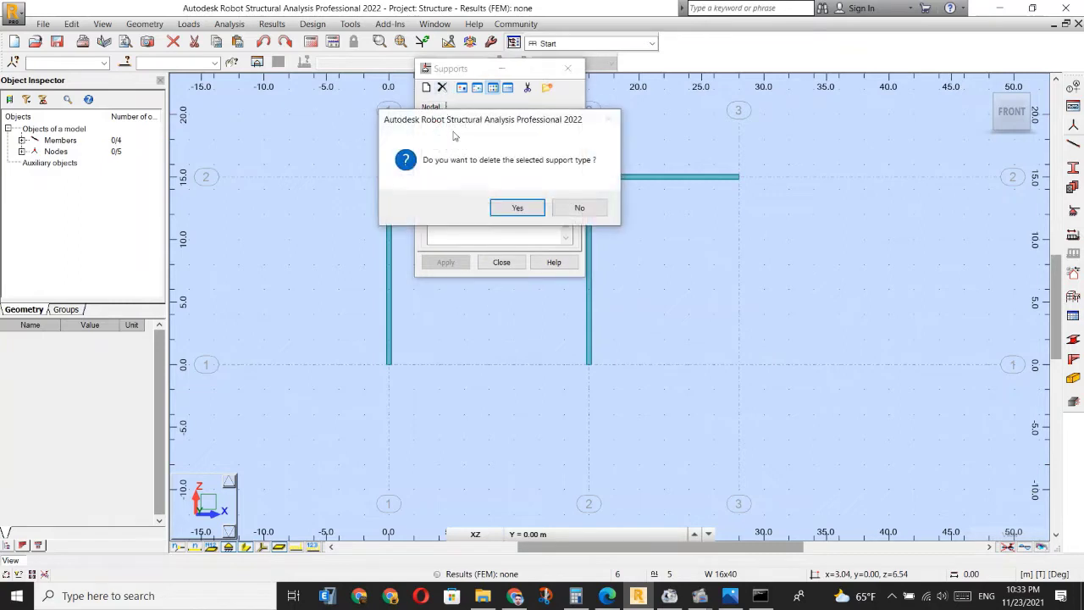
pyautogui.click(519, 207)
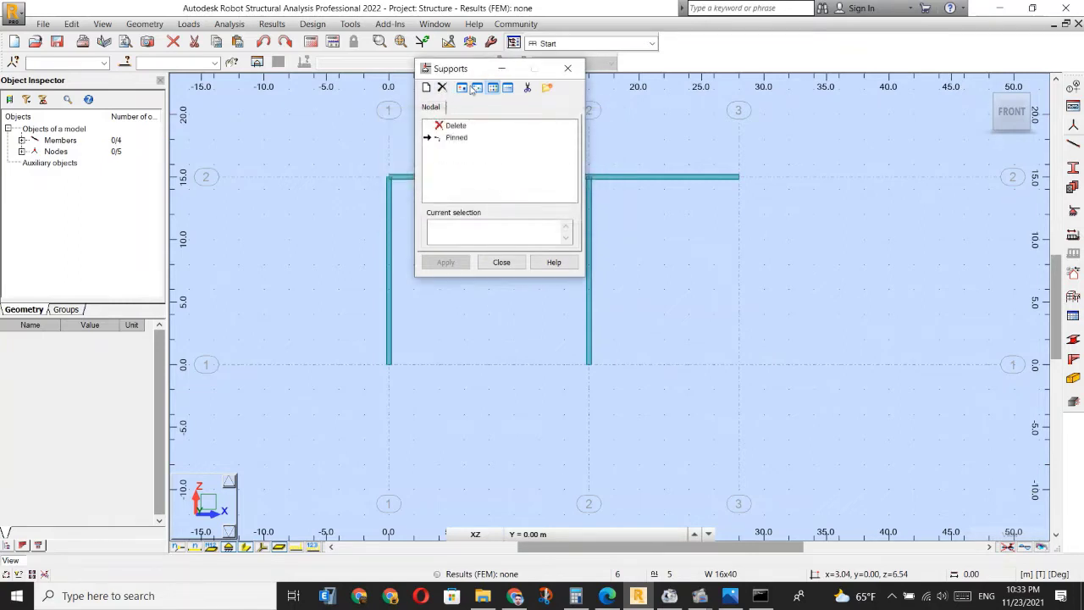
# Create a rigid support type with the UX, UZ and RY directions all fixed.
pyautogui.click(428, 88)
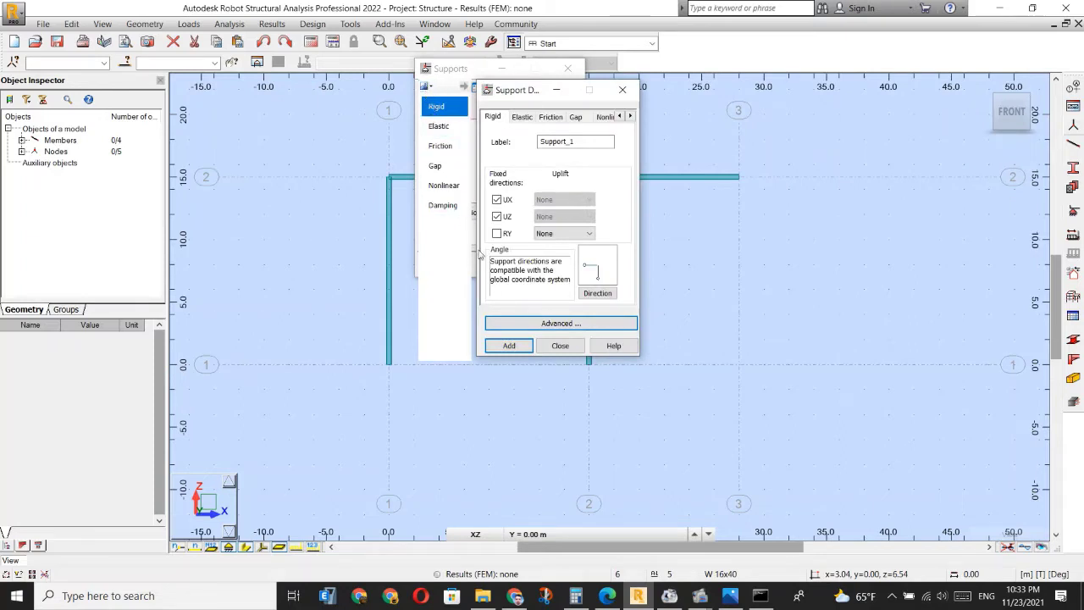
pyautogui.click(497, 234)
pyautogui.click(496, 216)
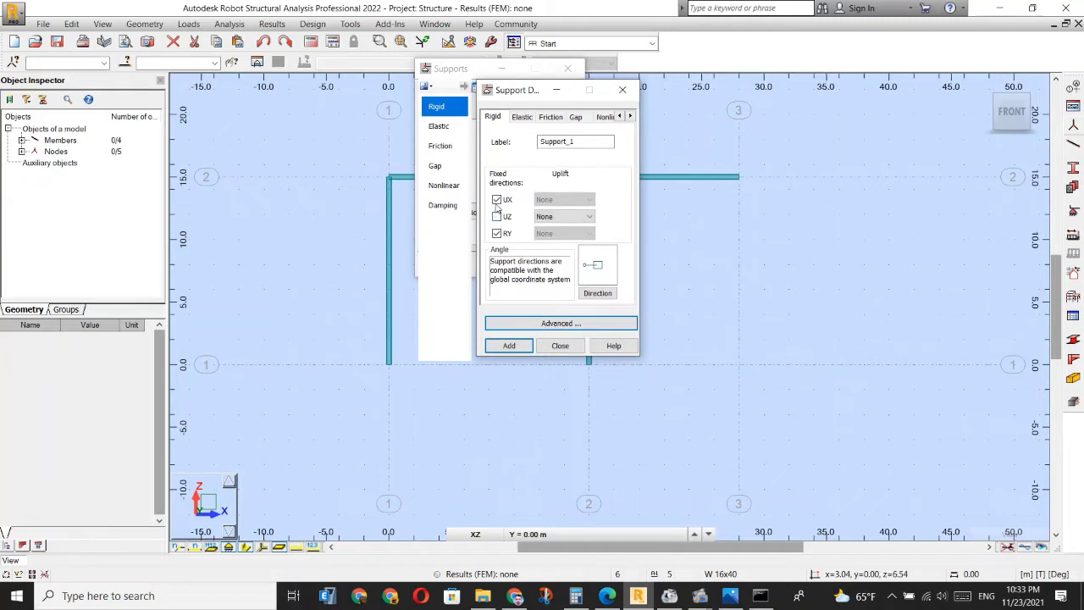
pyautogui.click(497, 200)
pyautogui.click(497, 216)
pyautogui.click(497, 234)
pyautogui.click(496, 233)
pyautogui.click(497, 200)
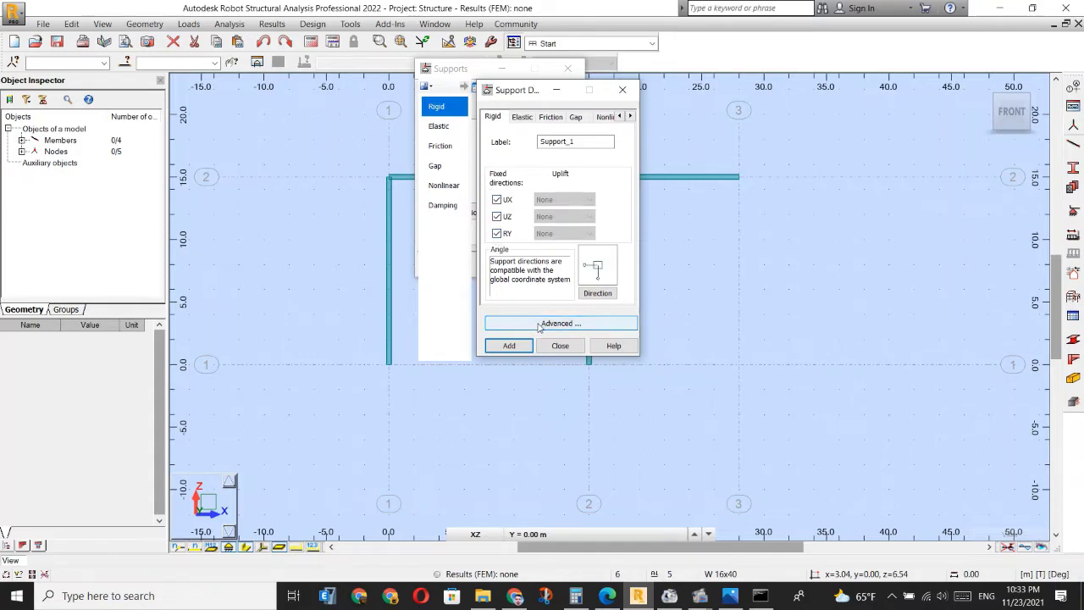
pyautogui.click(537, 326)
pyautogui.click(508, 346)
pyautogui.moveTo(510, 90); pyautogui.dragTo(643, 94)
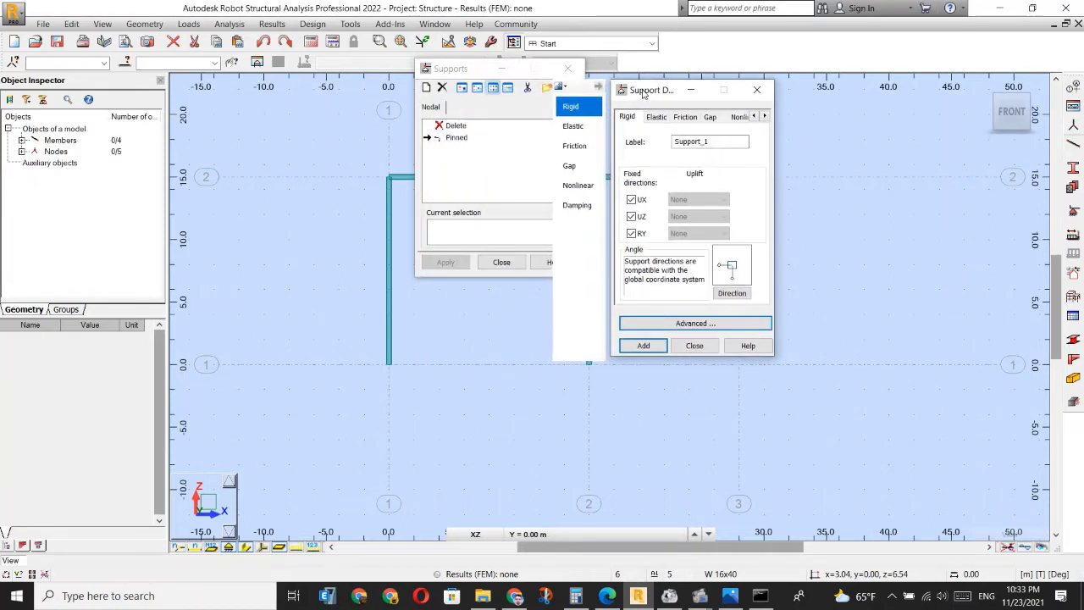
pyautogui.click(642, 346)
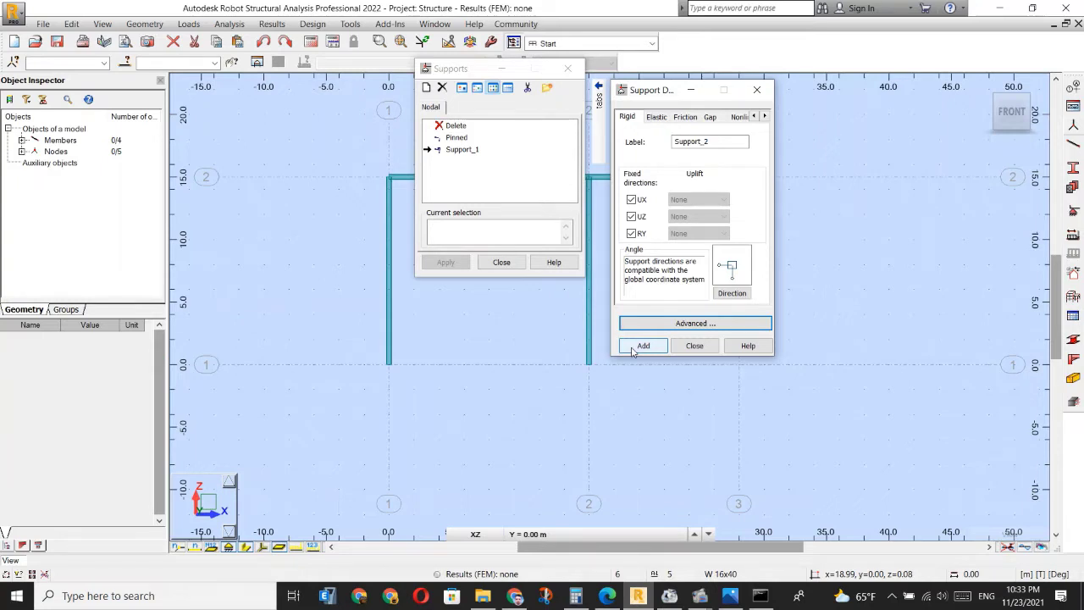
# Create another rigid support type with only RY fixed, leaving UX and UZ free.
pyautogui.click(682, 324)
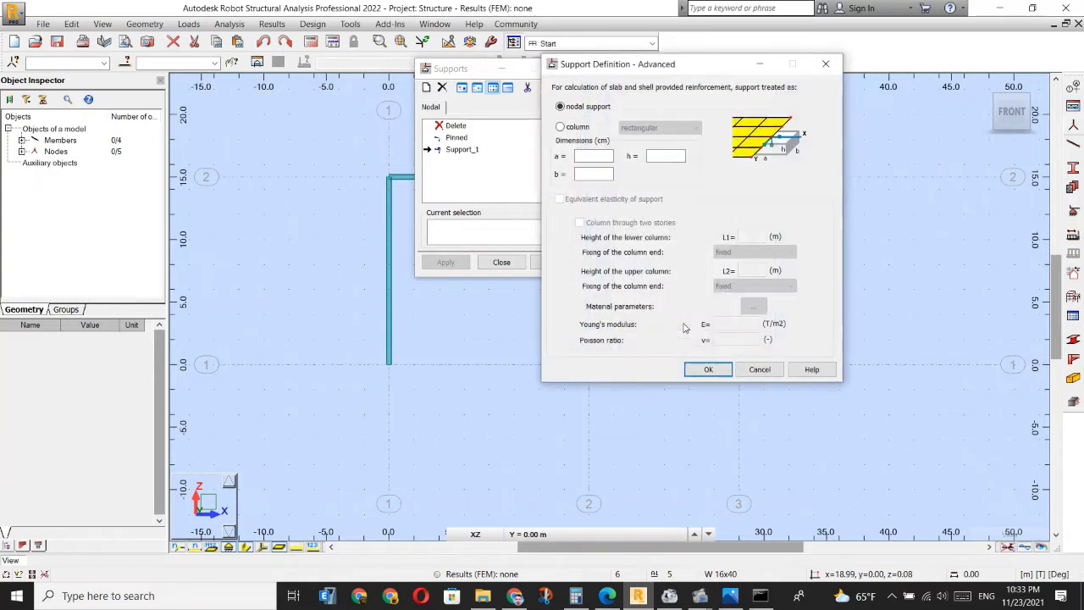
pyautogui.click(746, 370)
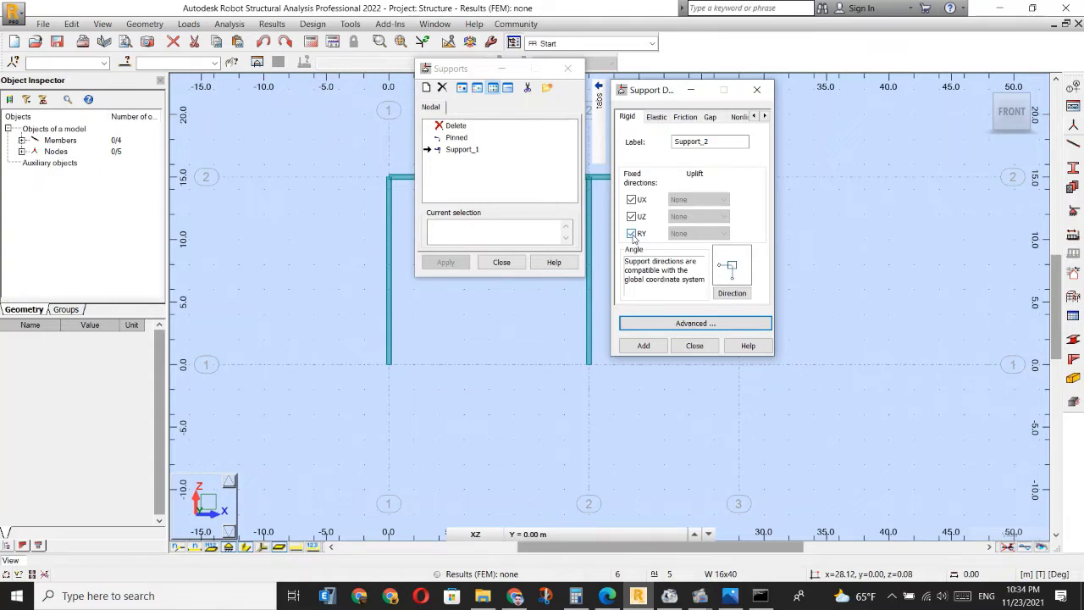
pyautogui.click(632, 234)
pyautogui.click(631, 217)
pyautogui.click(631, 233)
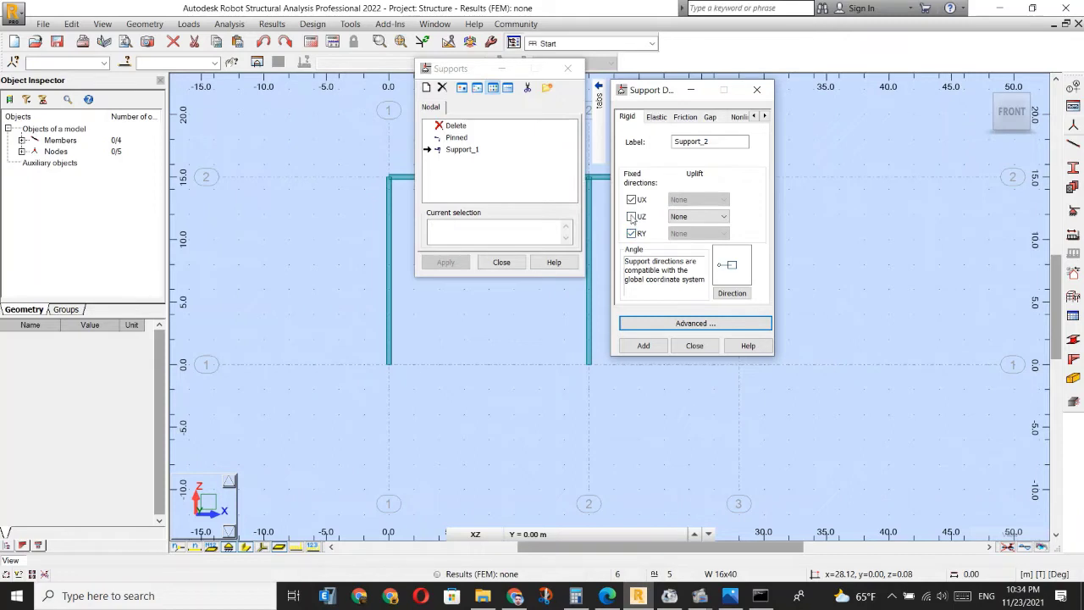
pyautogui.click(631, 200)
pyautogui.click(631, 233)
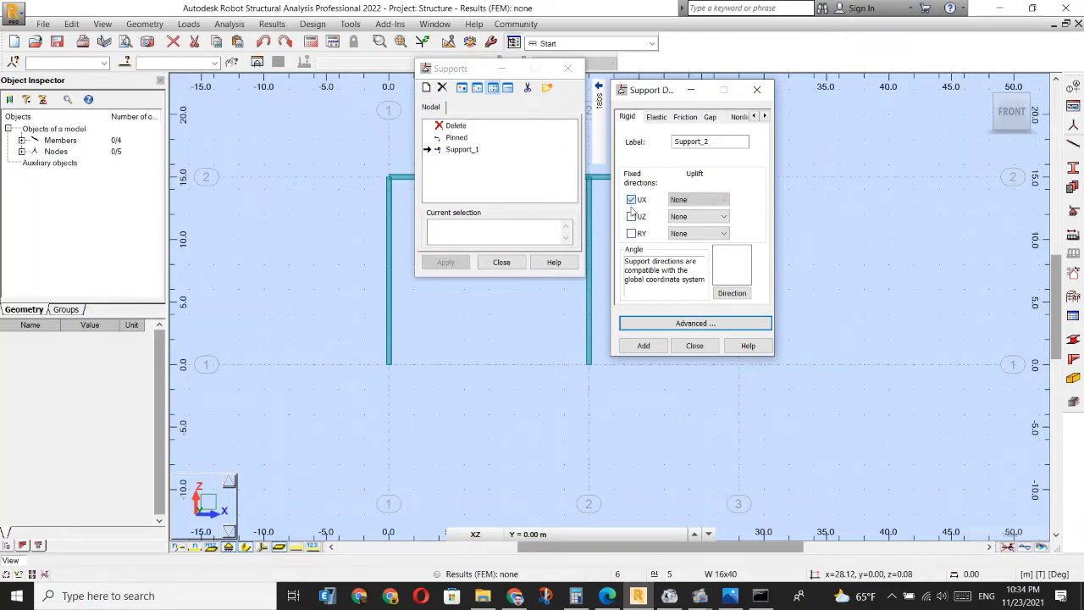
pyautogui.click(631, 233)
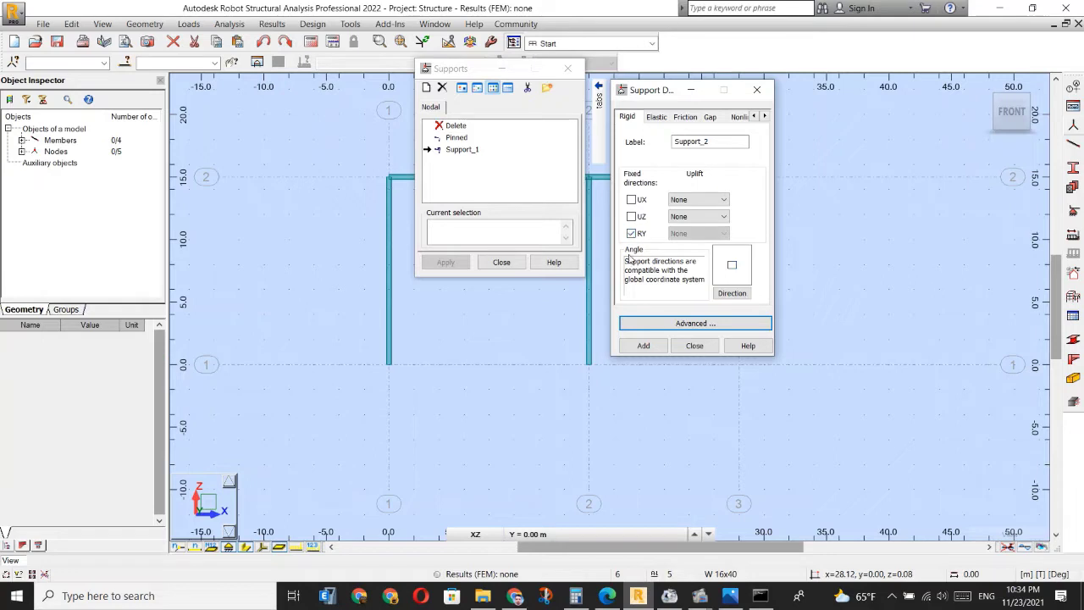
pyautogui.click(644, 346)
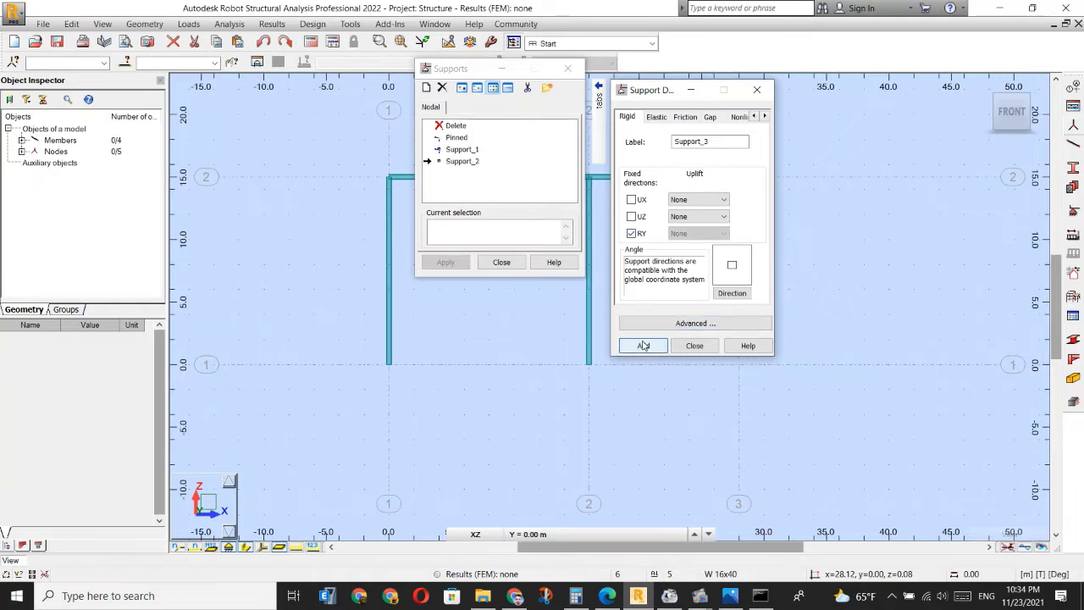
# Review the UX and UZ uplift options and the elastic settings for a new support definition, and close the support dialogs.
pyautogui.click(707, 142)
pyautogui.moveTo(707, 142); pyautogui.dragTo(668, 141)
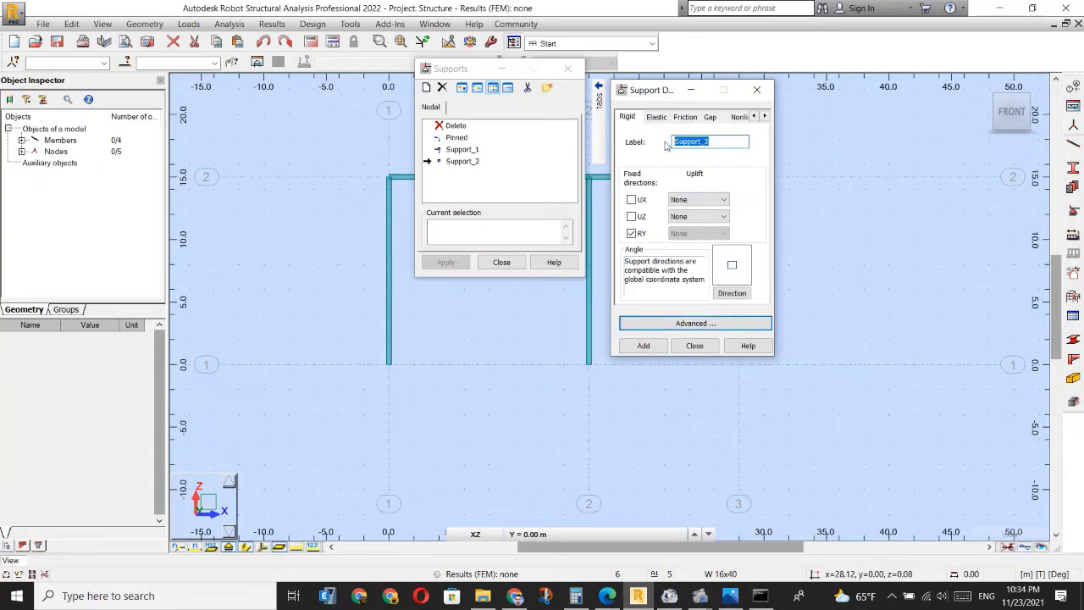
pyautogui.click(699, 218)
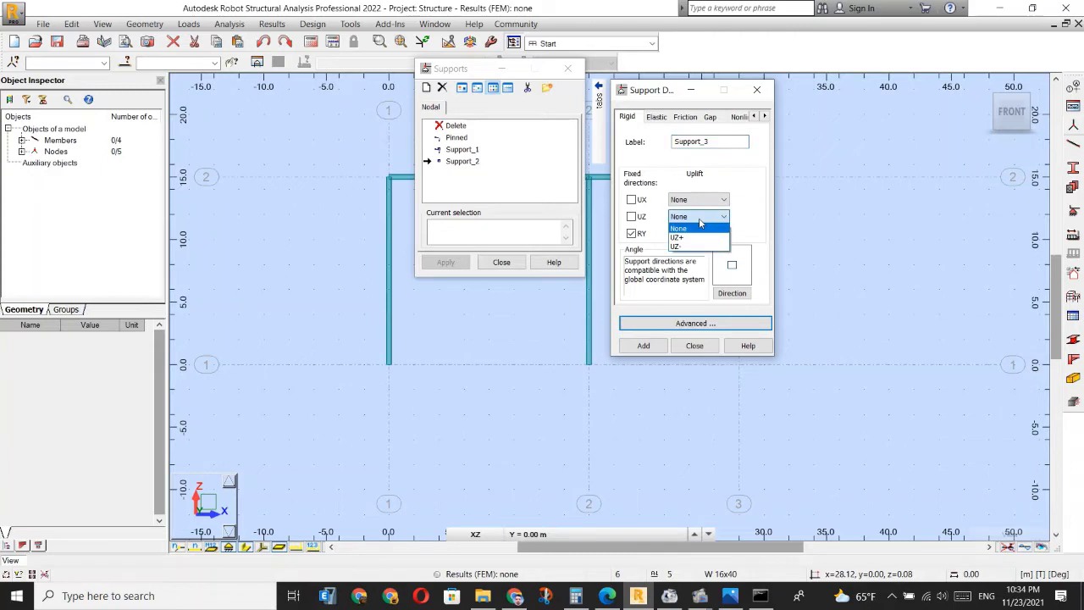
pyautogui.click(699, 201)
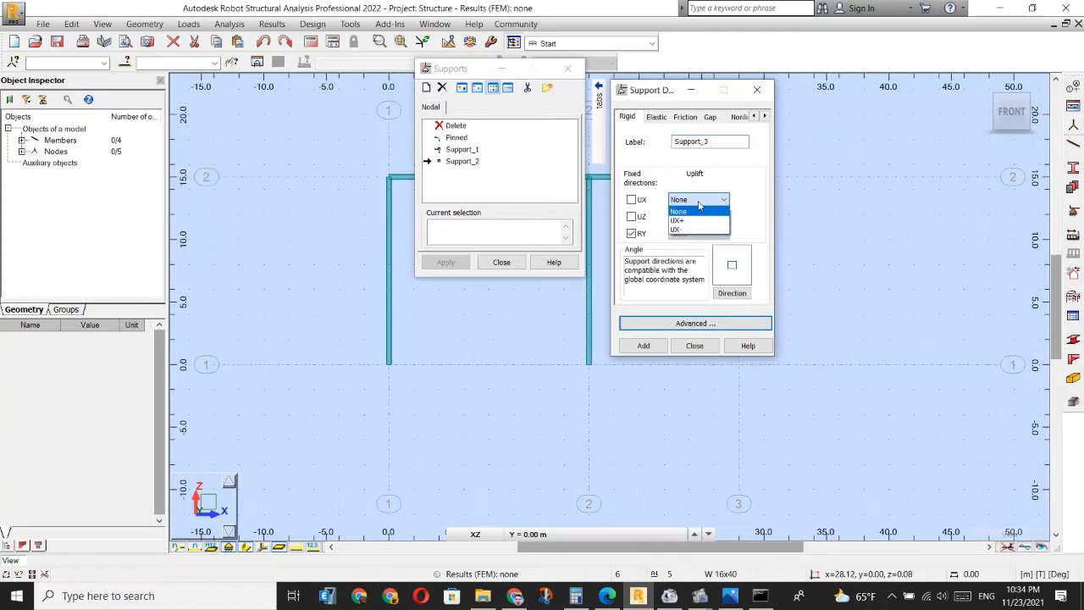
pyautogui.click(699, 204)
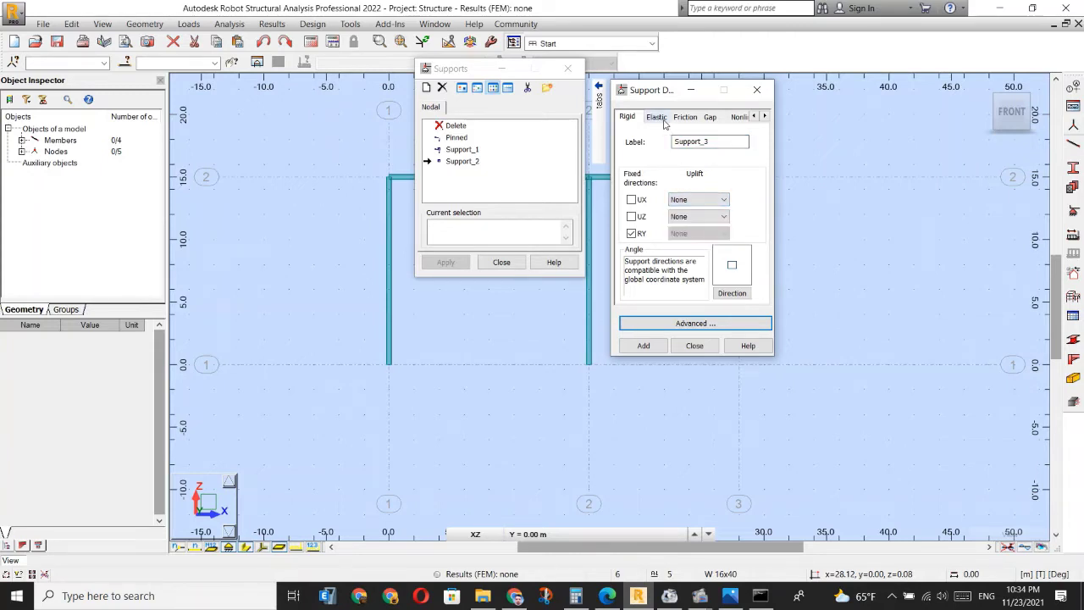
pyautogui.click(657, 117)
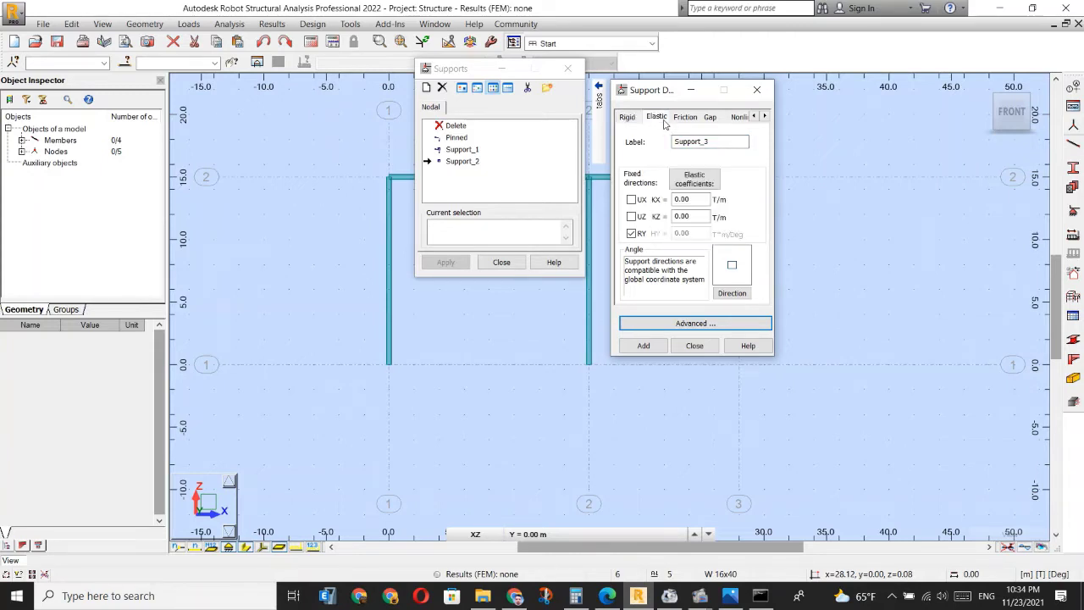
pyautogui.click(694, 346)
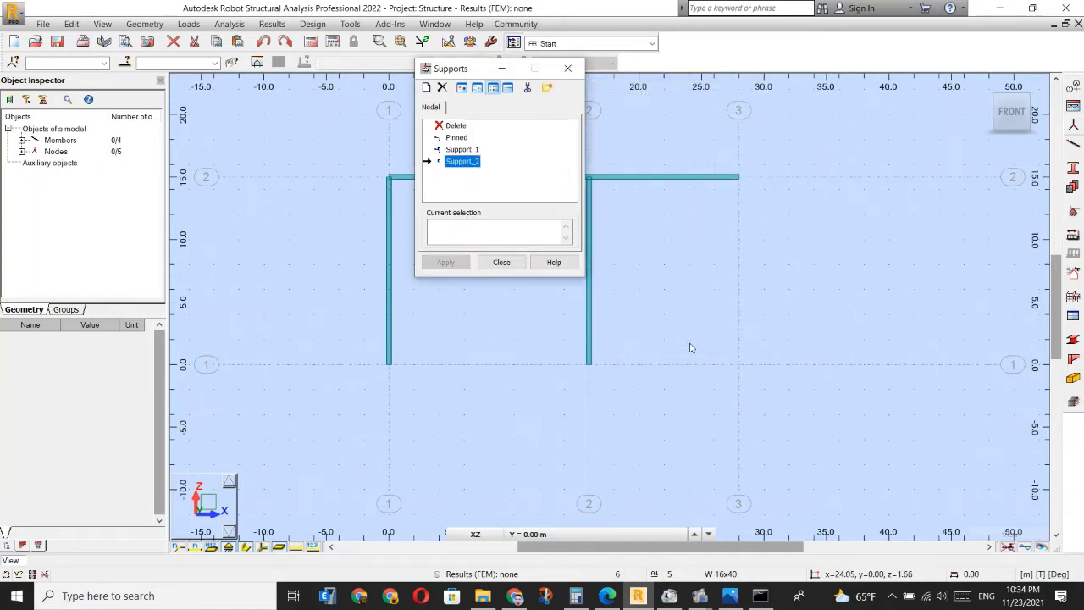
pyautogui.click(502, 263)
# Undo the last two member additions: the column on axis 2 and the beam between axes 2 and 3.
pyautogui.hotkey('ctrl', 'z')
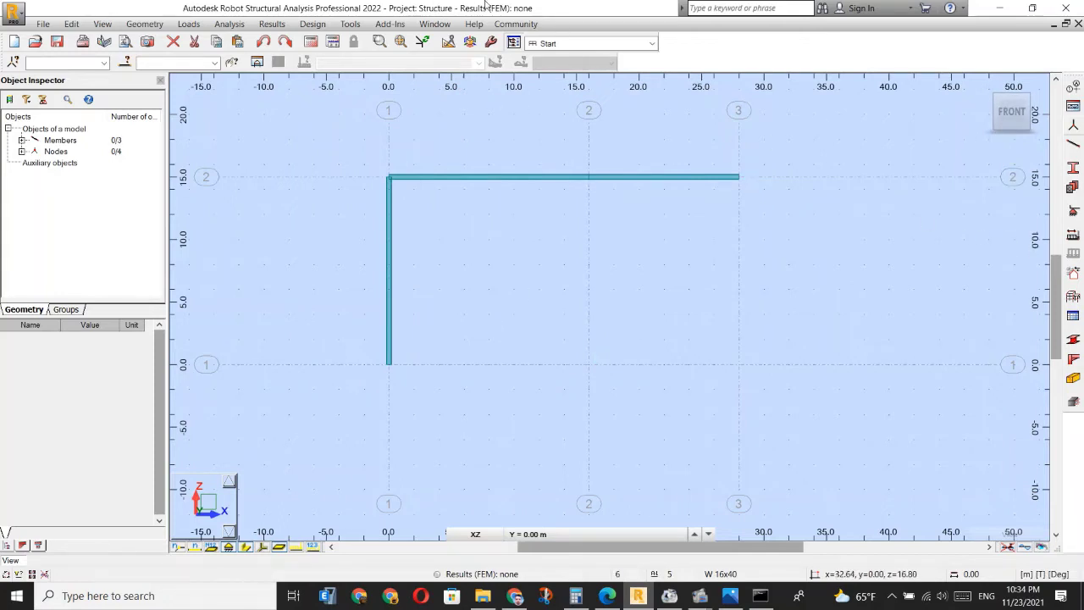
pyautogui.click(263, 41)
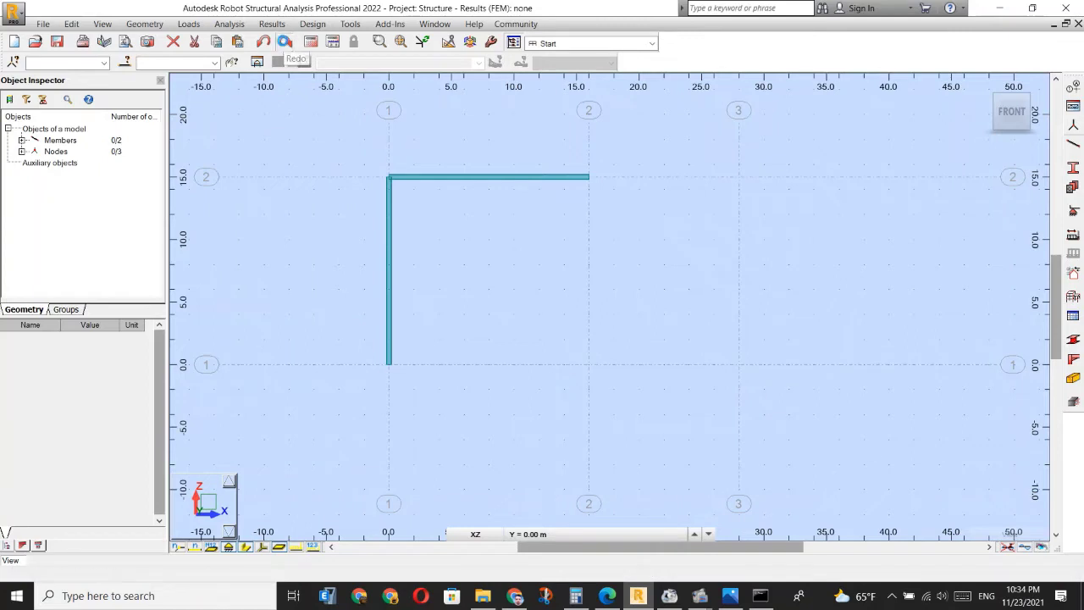
# Redo the two undone member additions: the column on axis 2 and the beam between axes 2 and 3.
pyautogui.click(285, 43)
pyautogui.click(286, 42)
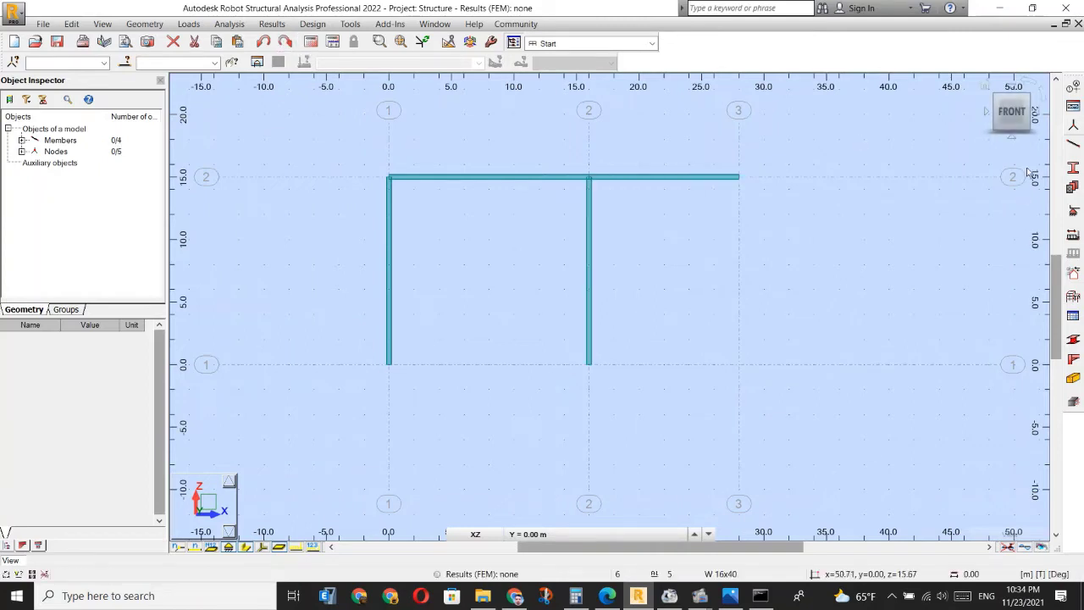
# Delete the Support_2 and Support_1 types from the nodal support list.
pyautogui.click(1073, 211)
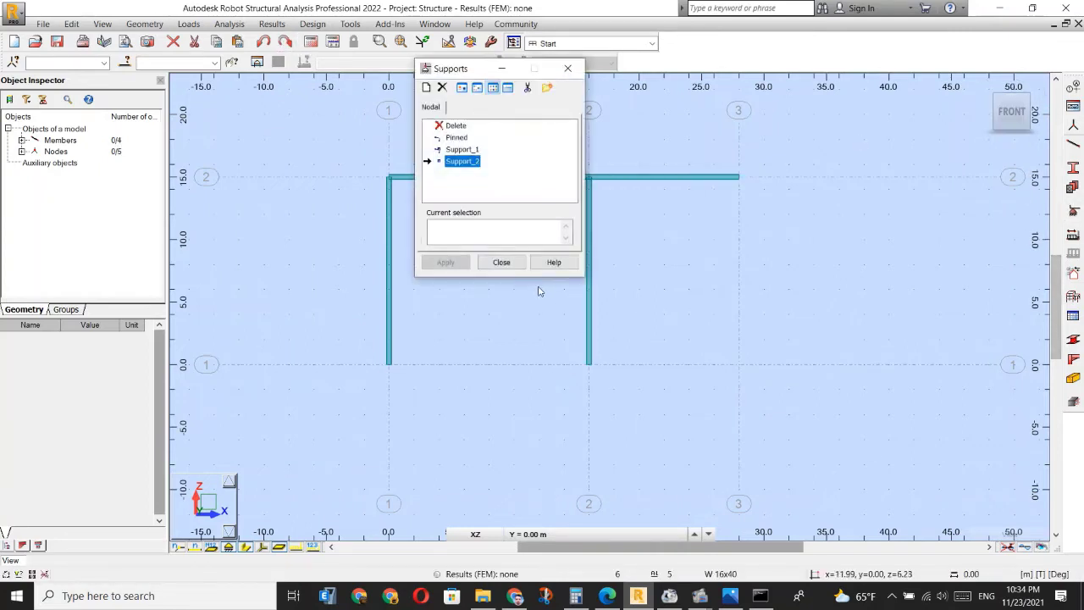
pyautogui.click(441, 87)
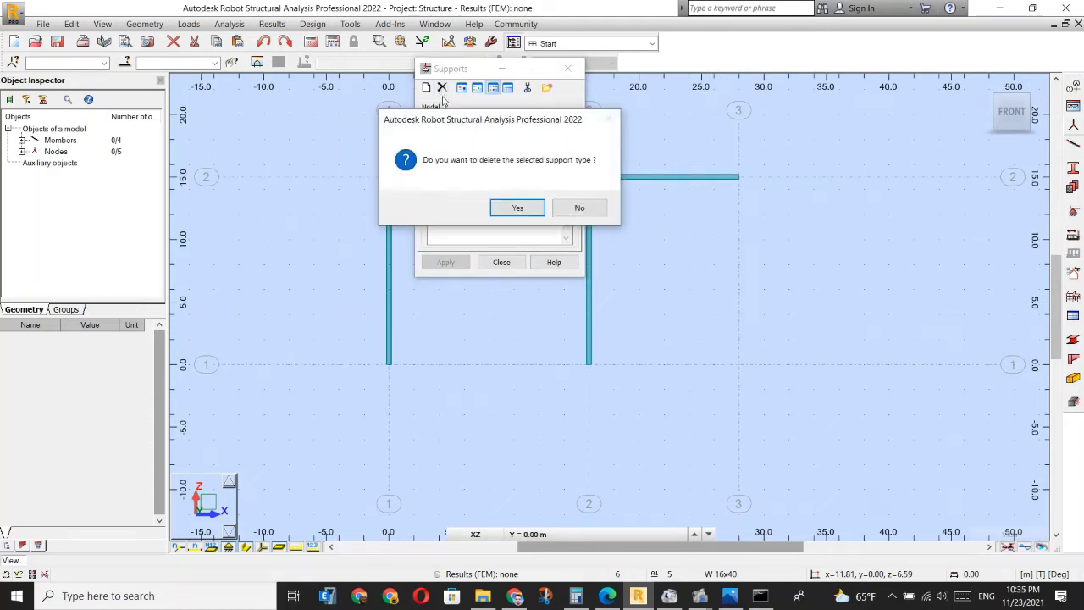
pyautogui.click(518, 208)
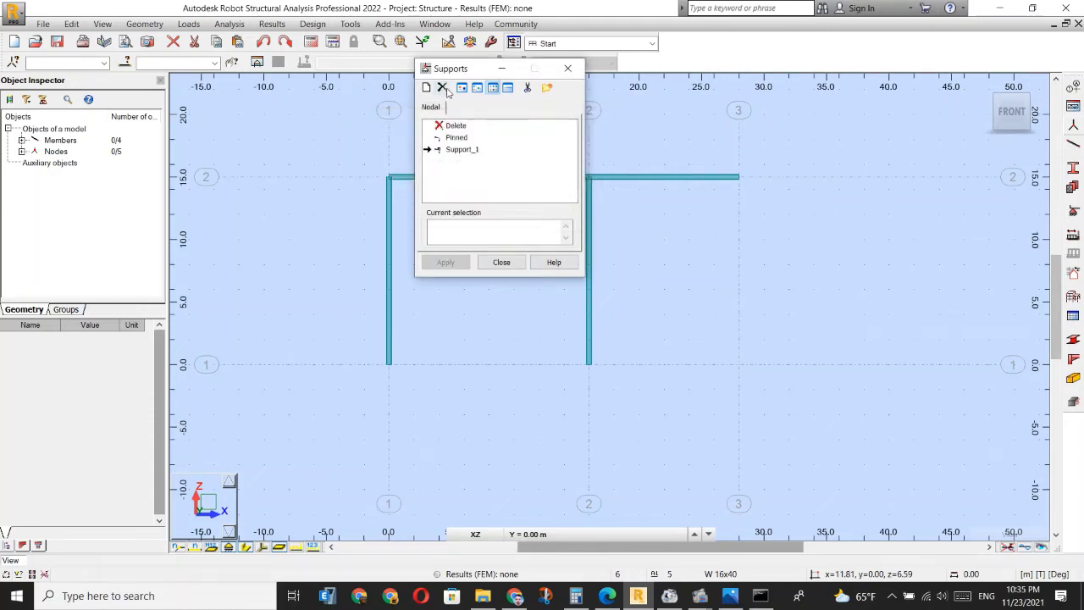
pyautogui.click(442, 88)
pyautogui.click(516, 207)
# Create a rigid support type labelled Support_1 with UX and UZ fixed and RY free.
pyautogui.click(427, 90)
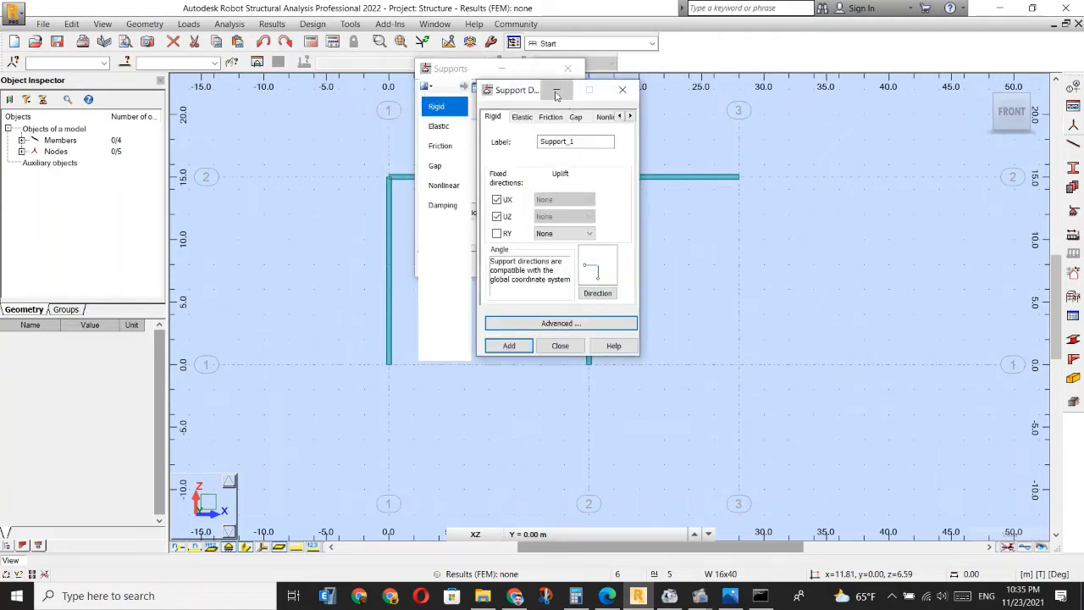
pyautogui.moveTo(544, 90); pyautogui.dragTo(803, 113)
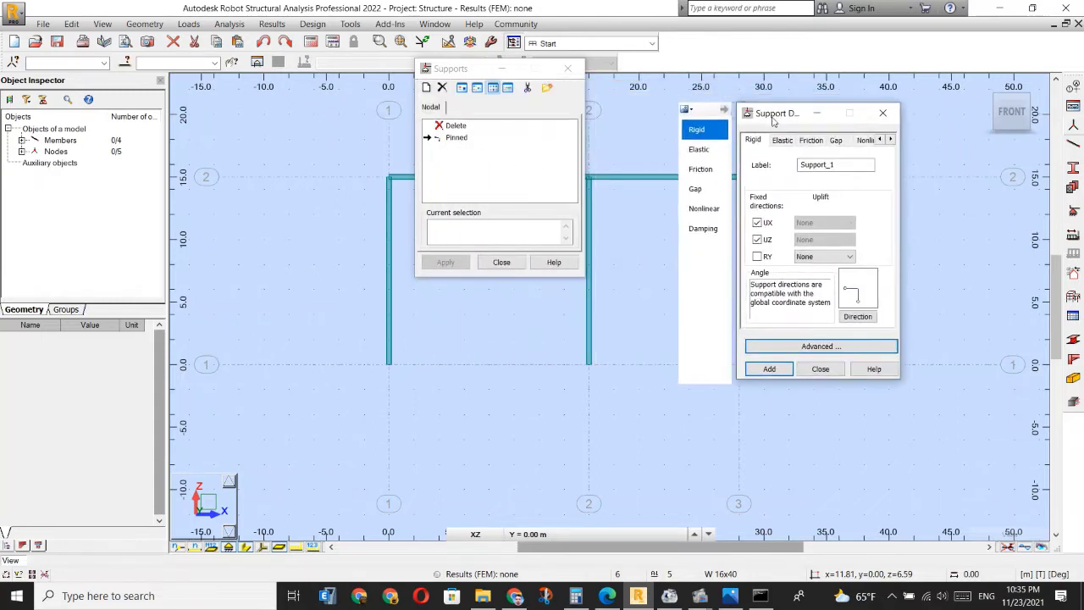
pyautogui.click(757, 224)
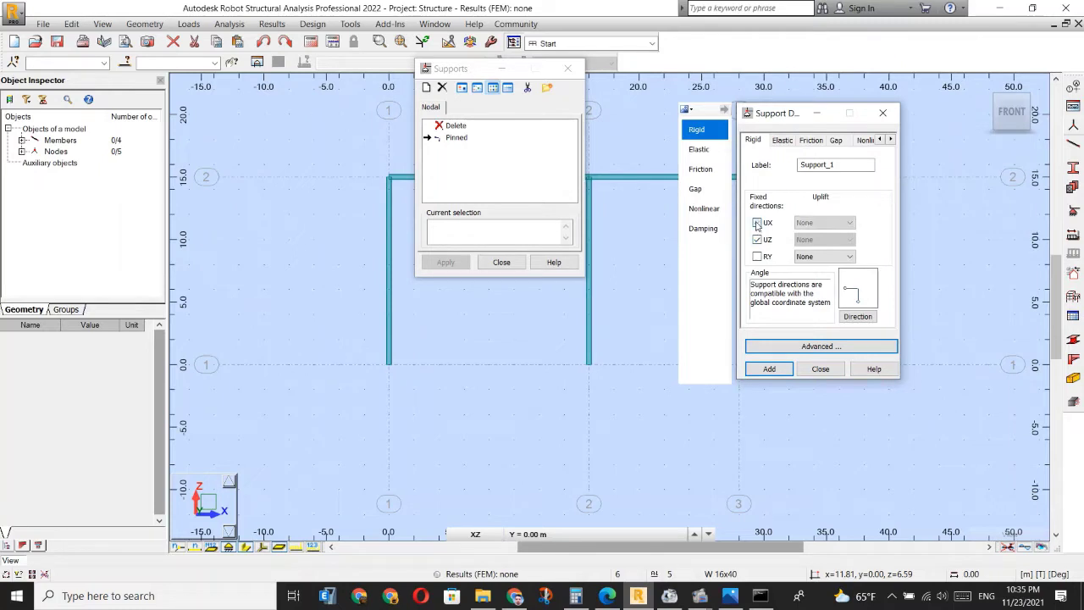
pyautogui.click(783, 369)
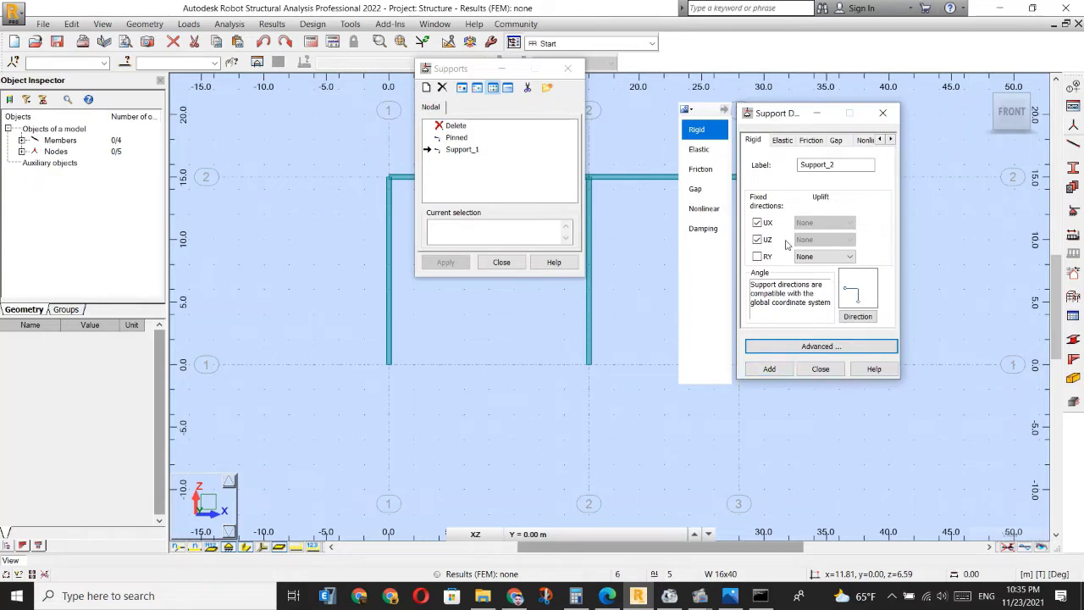
# Create two more rigid support types: Support_2 with only UX fixed and Support_3 with only RY fixed.
pyautogui.click(757, 240)
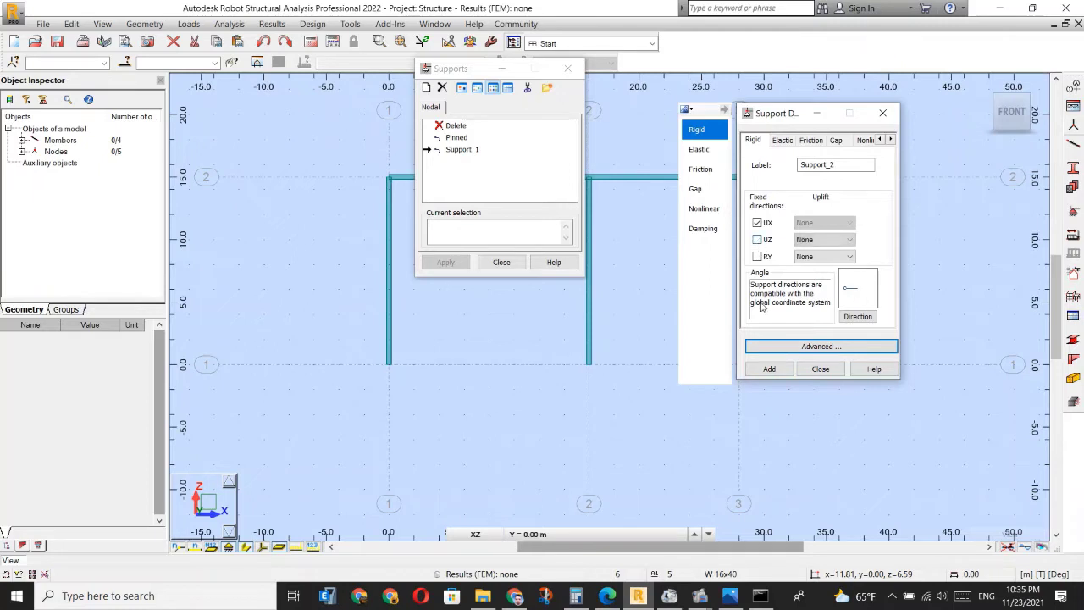
pyautogui.click(767, 369)
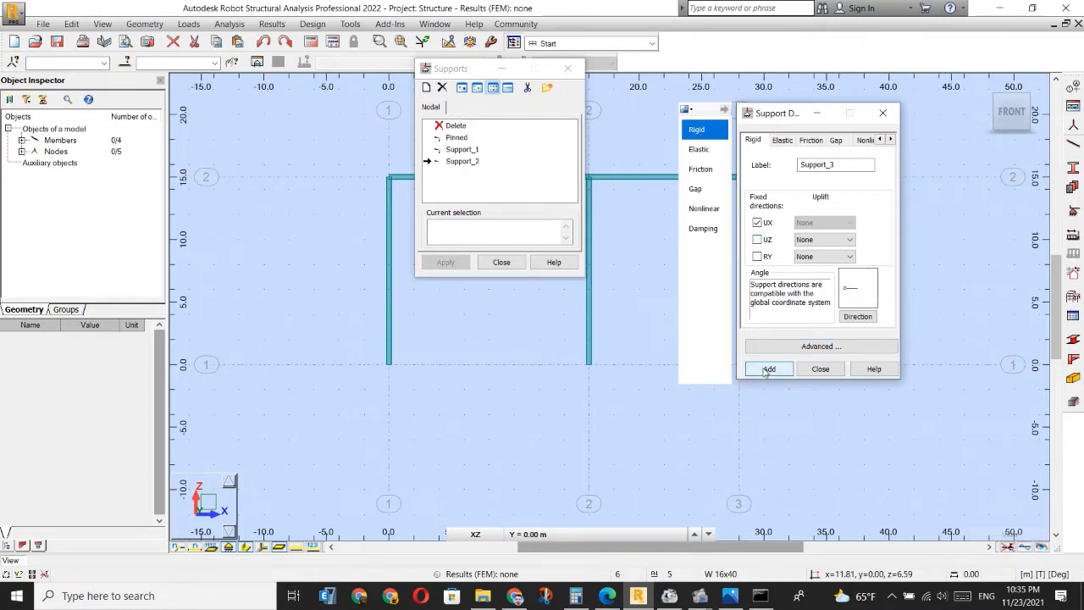
pyautogui.click(757, 223)
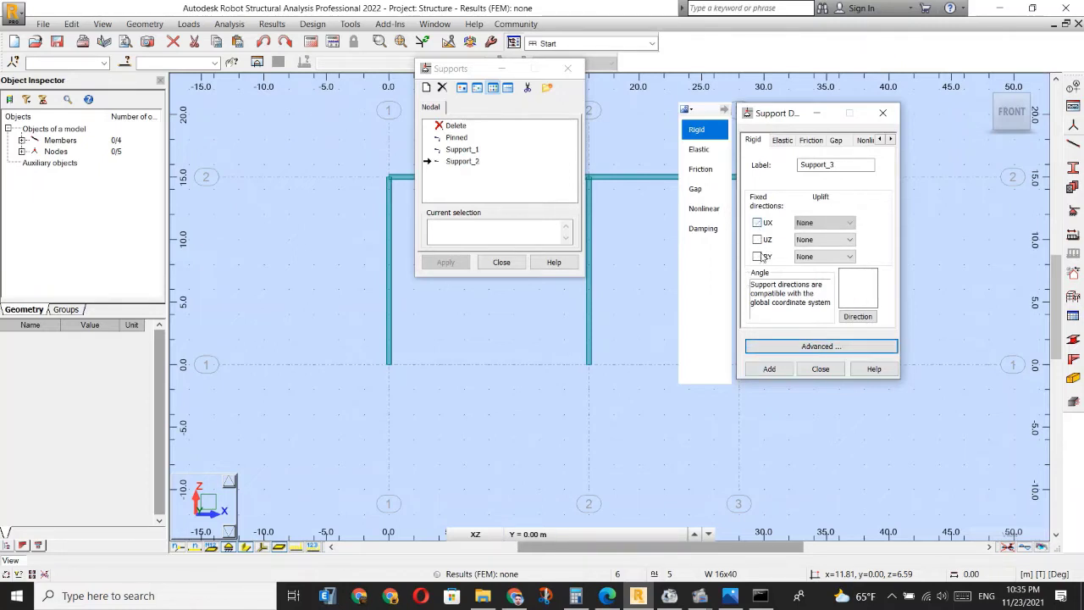
pyautogui.click(757, 255)
pyautogui.click(767, 369)
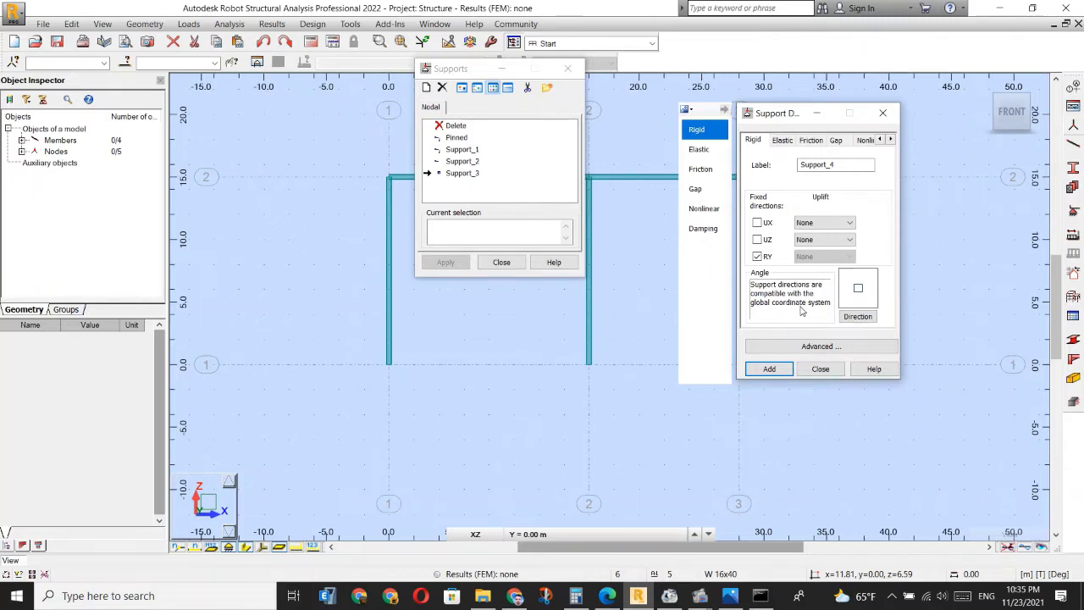
# Check the elastic, friction, gap, nonlinear and damping settings, and add a rigid support type labelled Fixed with only RY fixed.
pyautogui.doubleClick(834, 165)
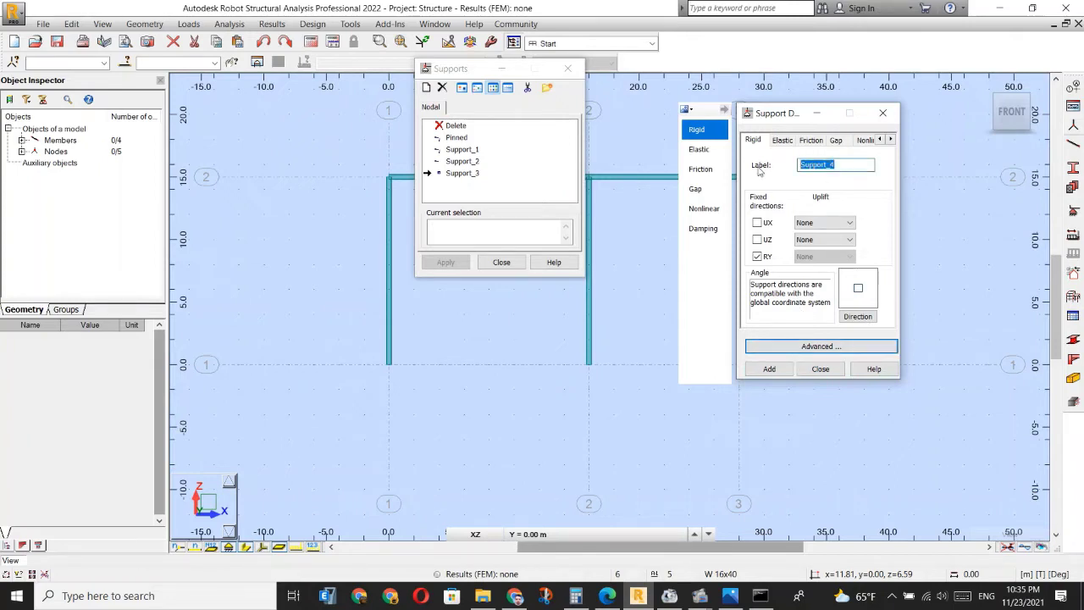
pyautogui.write('Fixed')
pyautogui.click(781, 140)
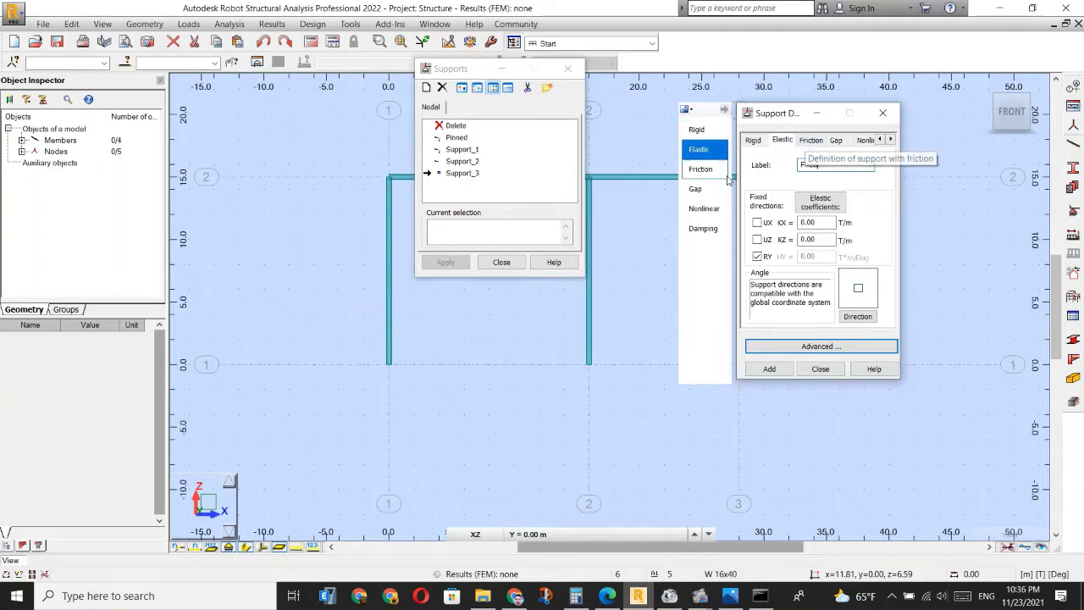
pyautogui.click(701, 168)
pyautogui.click(703, 192)
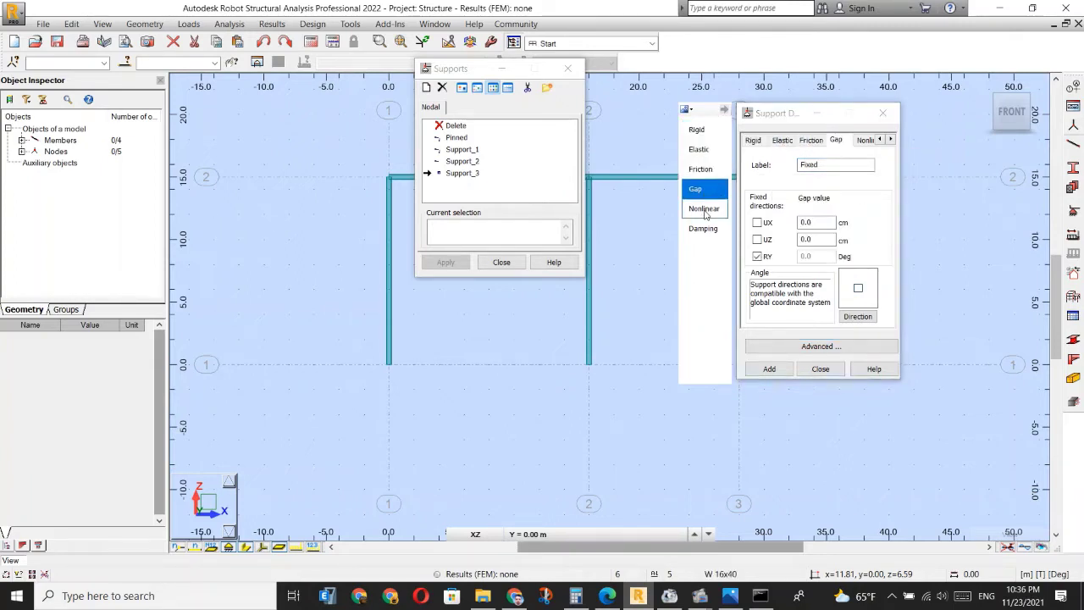
pyautogui.click(703, 211)
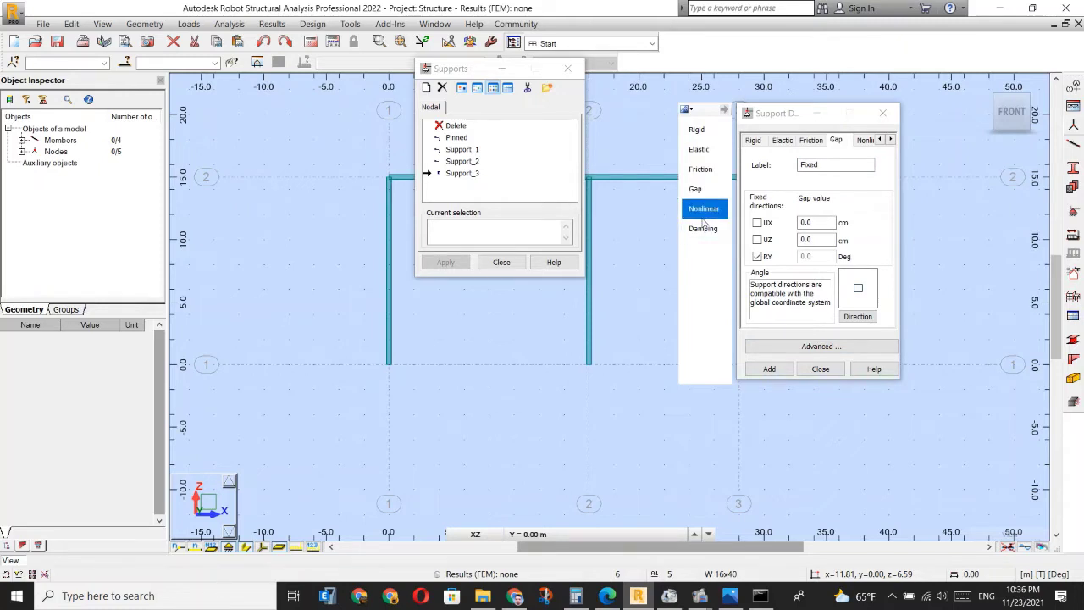
pyautogui.click(703, 229)
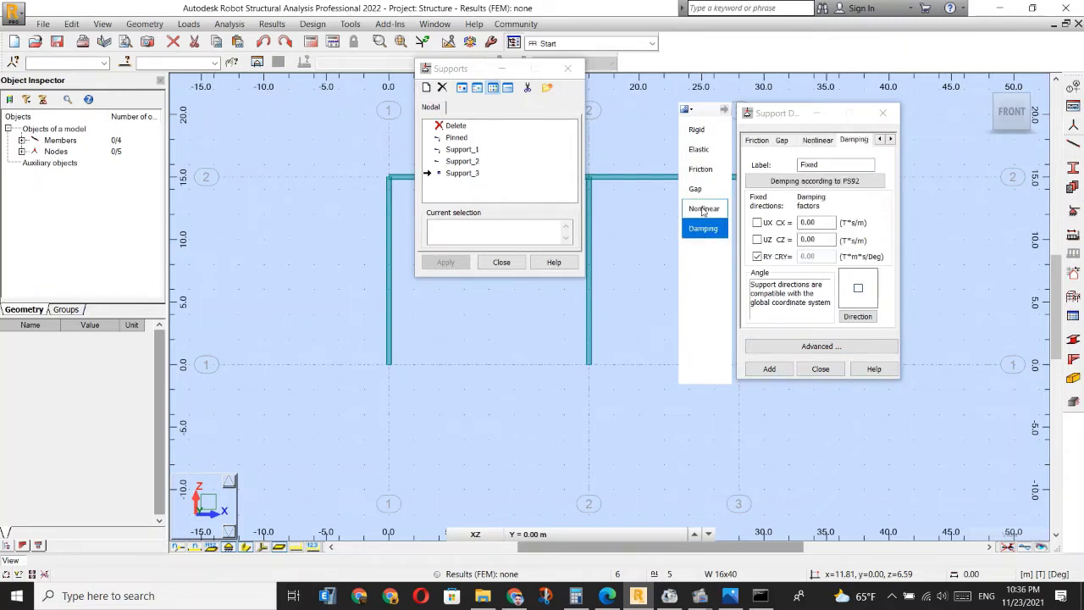
pyautogui.click(696, 132)
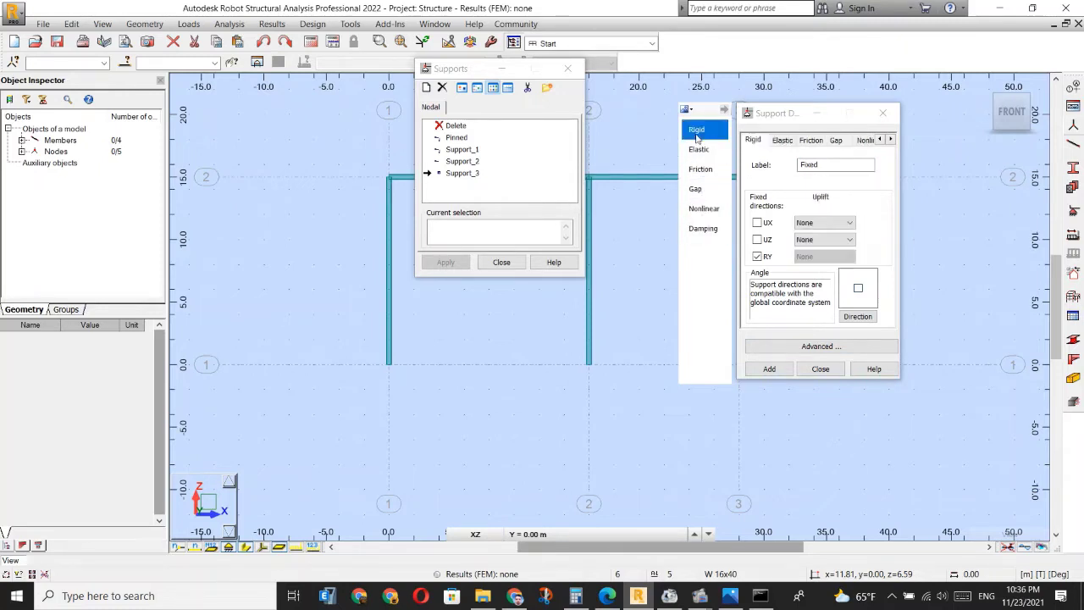
pyautogui.click(769, 370)
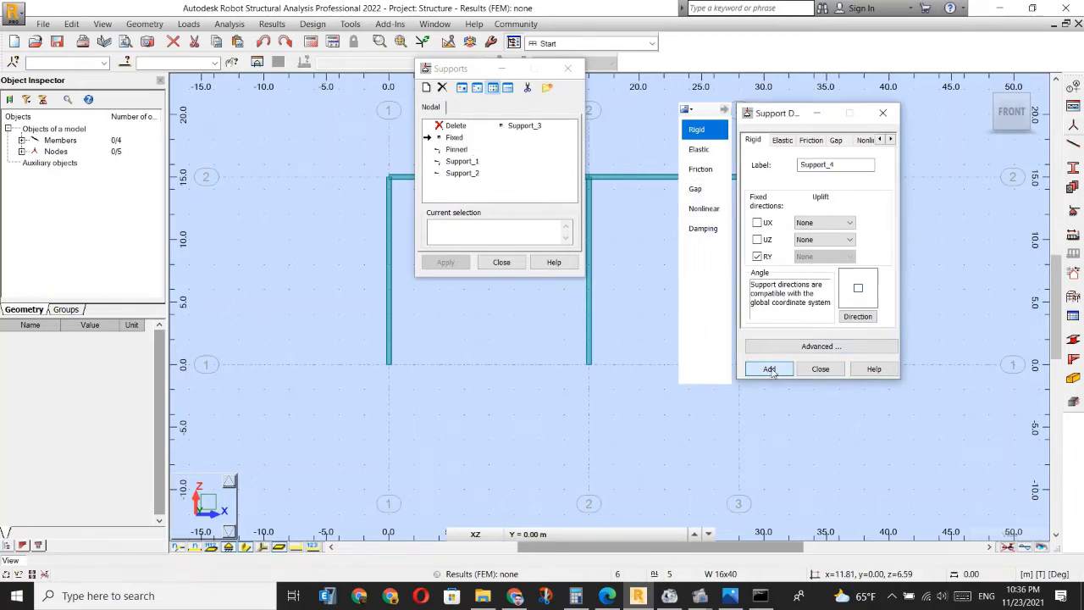
pyautogui.click(819, 369)
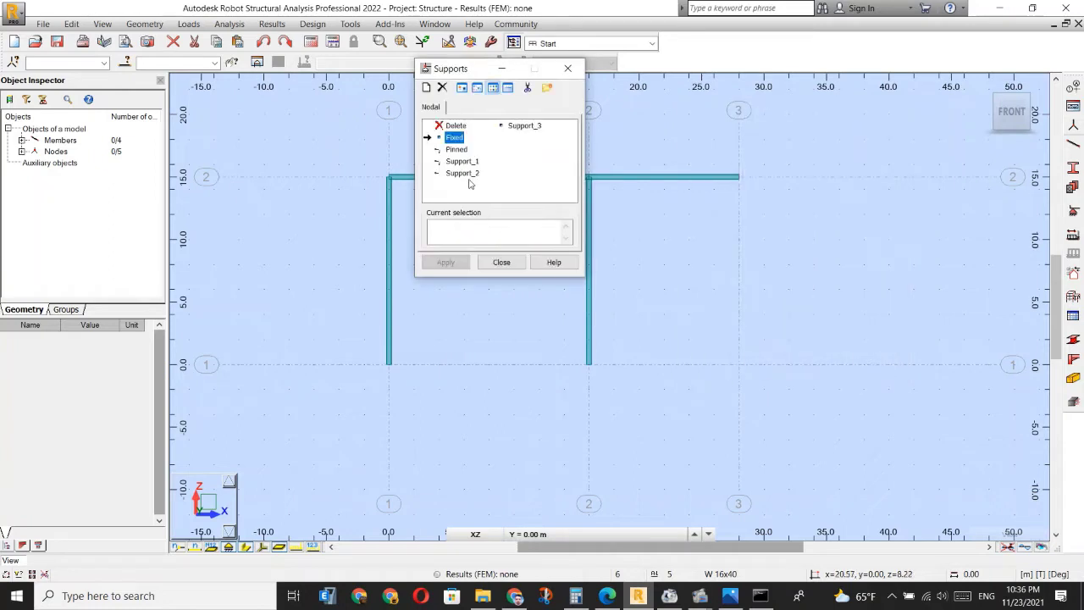
# Delete the Support_2, Support_1 and Support_3 types, keeping only Fixed and Pinned in the support list.
pyautogui.click(468, 173)
pyautogui.click(441, 87)
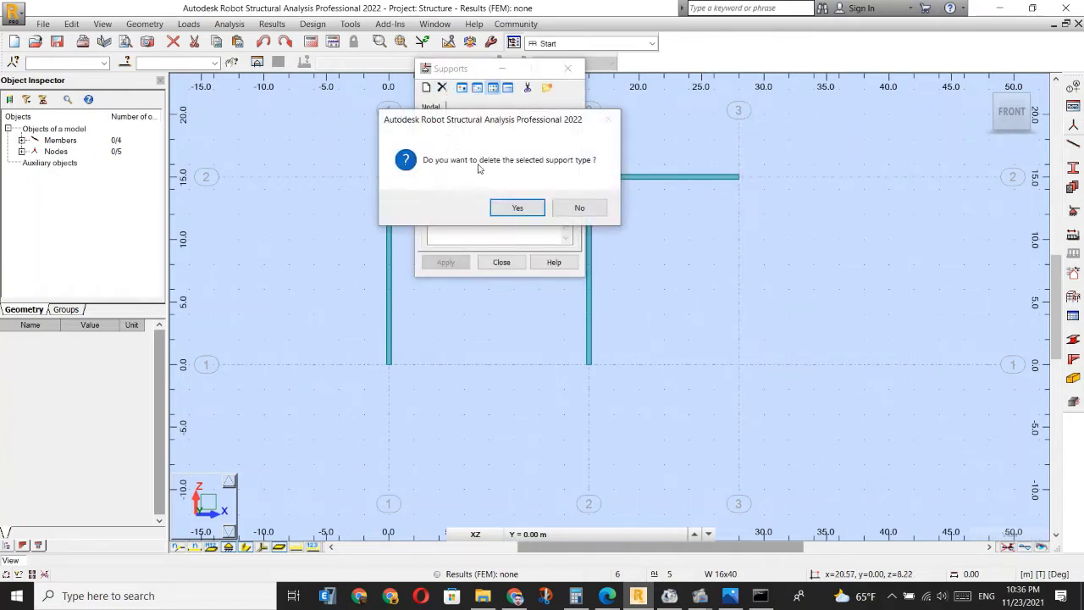
pyautogui.click(511, 210)
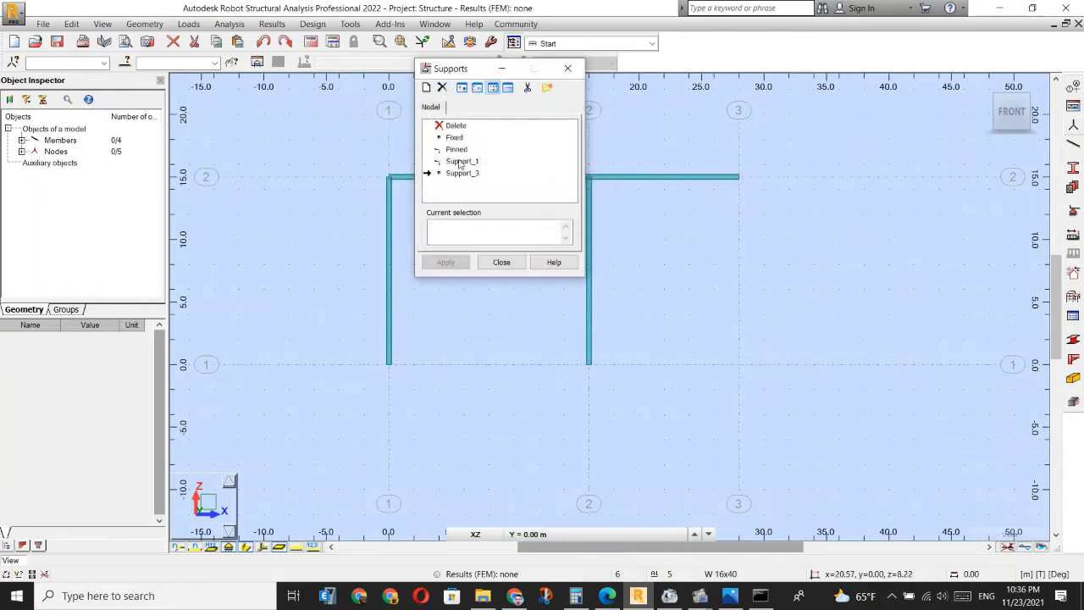
pyautogui.click(461, 162)
pyautogui.click(441, 88)
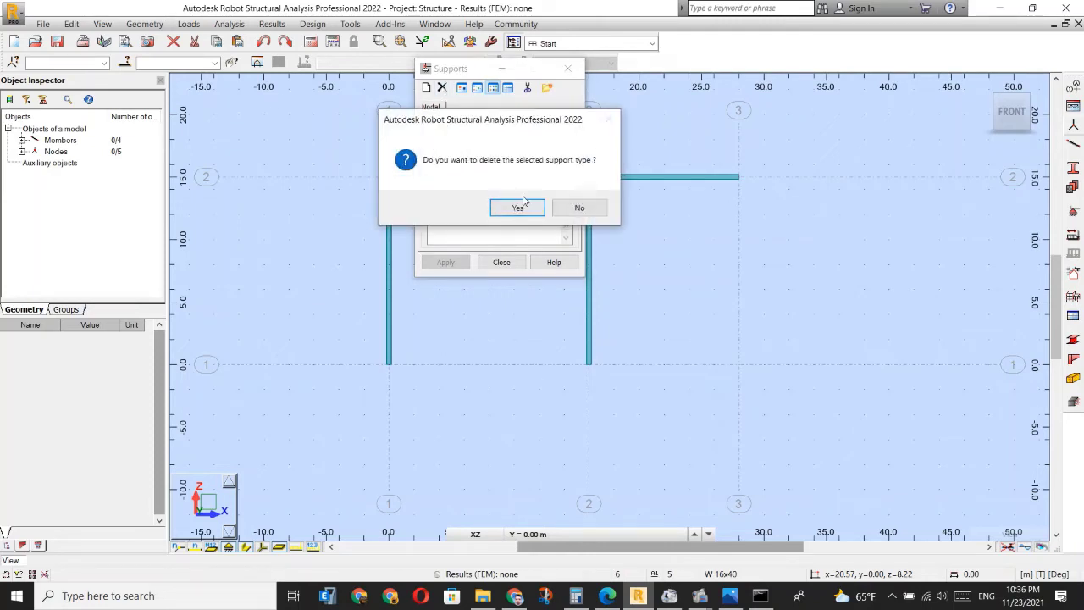
pyautogui.click(516, 207)
pyautogui.click(461, 162)
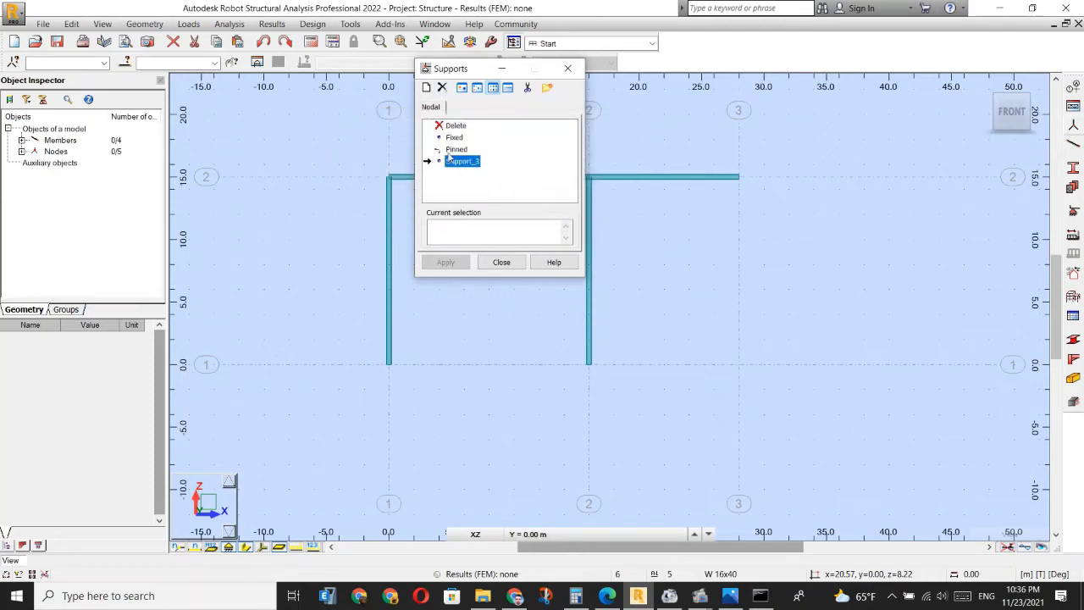
pyautogui.click(441, 87)
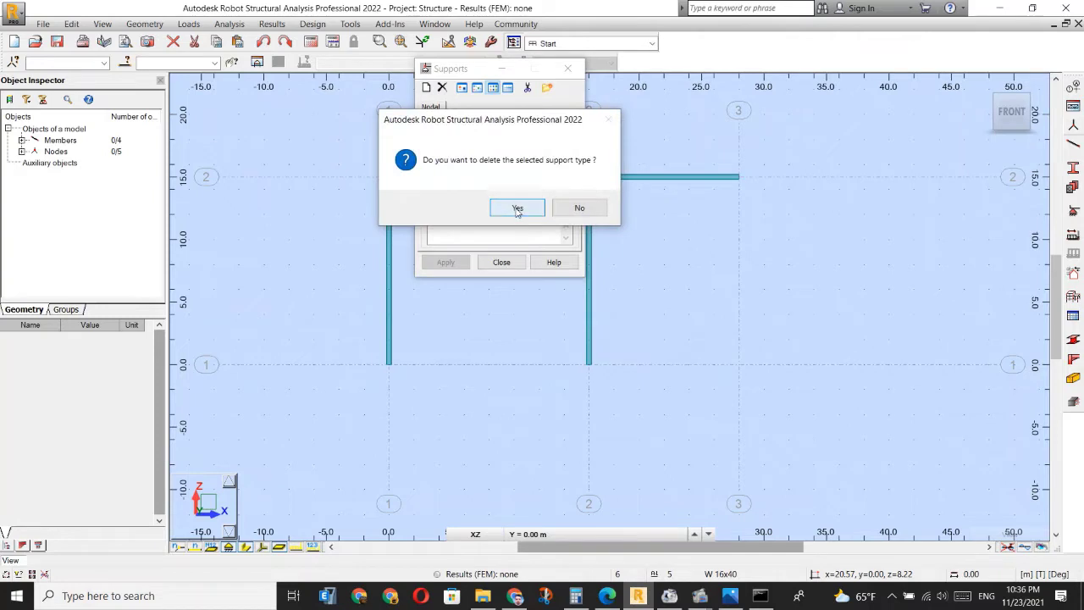
pyautogui.click(515, 208)
# Assign the Fixed support to the base of the axis 1 column and the Pinned support to the base of the axis 2 column.
pyautogui.click(455, 137)
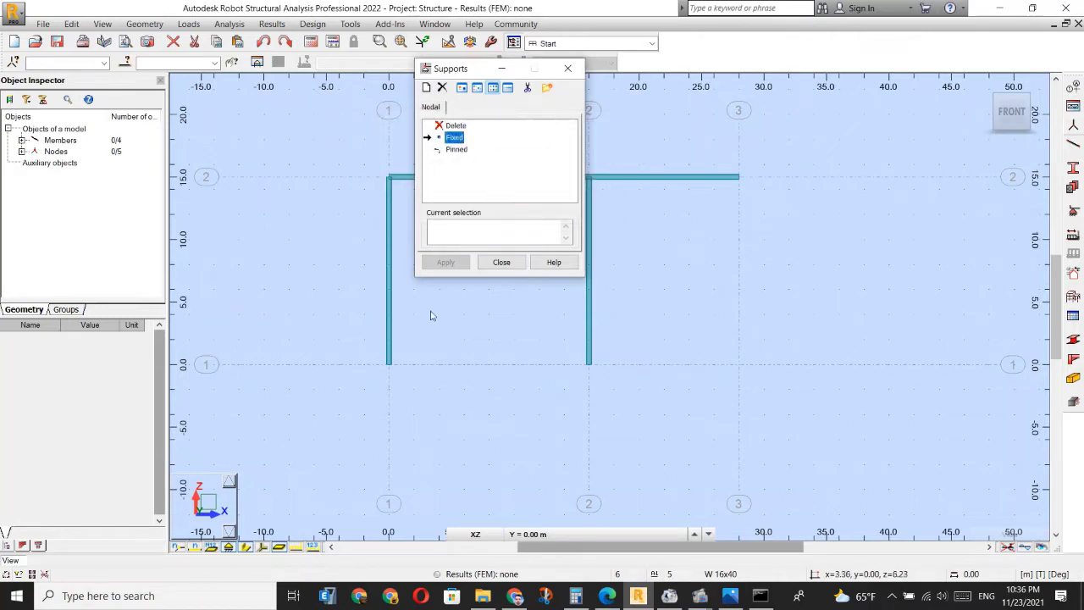
pyautogui.click(388, 364)
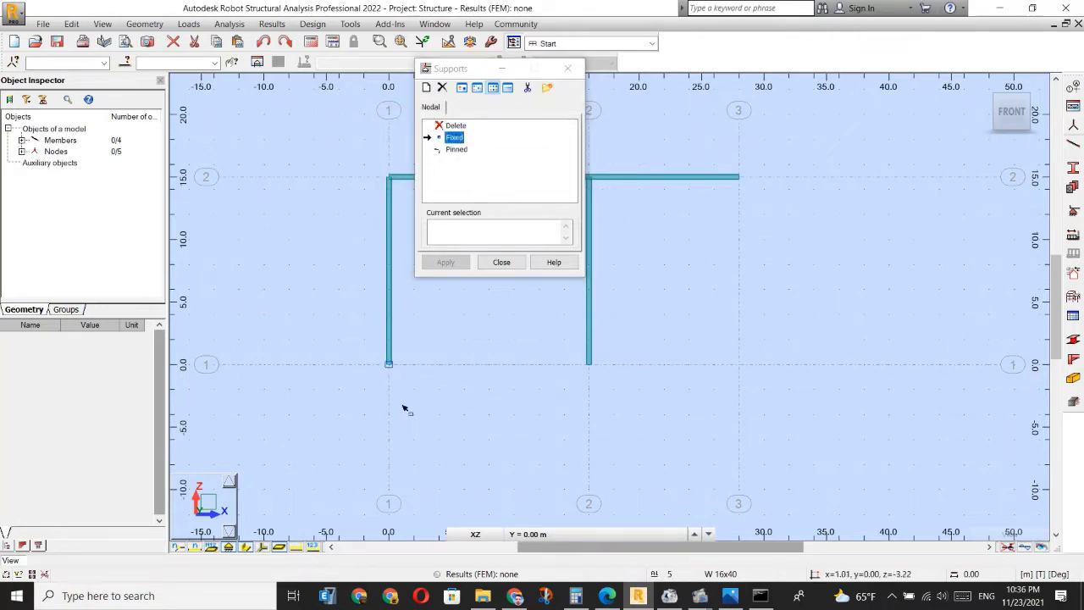
pyautogui.click(453, 153)
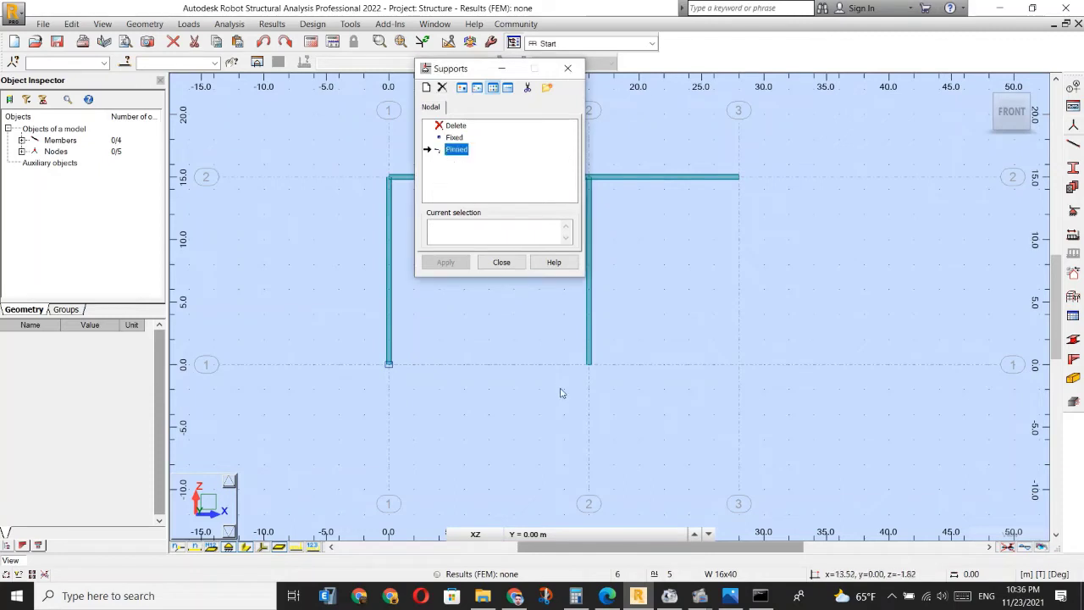
pyautogui.click(588, 365)
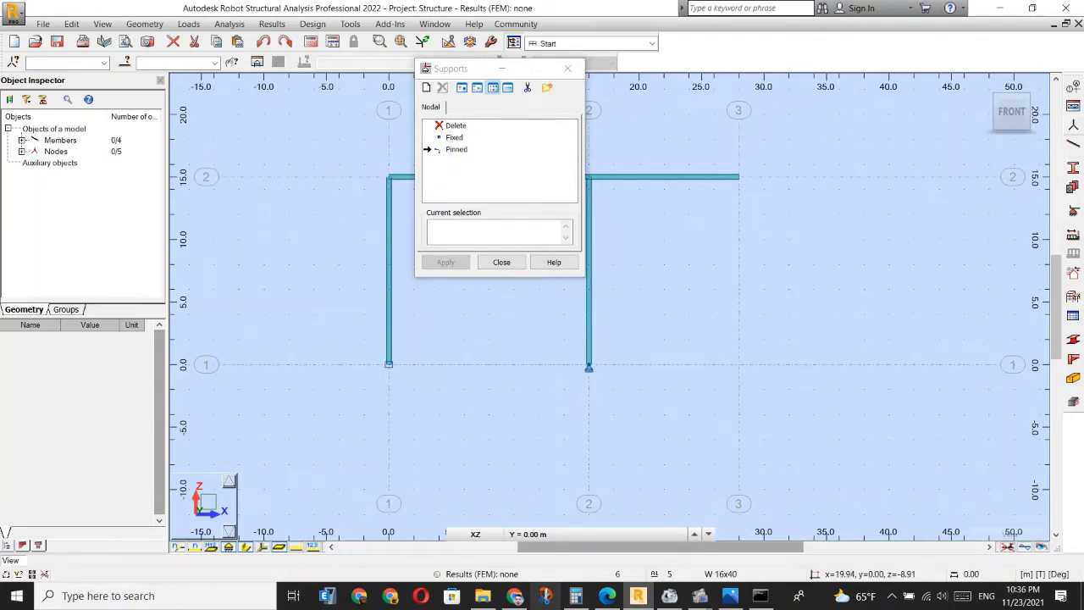
# Check the frame drawing in the lecture PDF in Edge, and assign the Pinned support to the beam end on axis 3.
pyautogui.moveTo(622, 602)
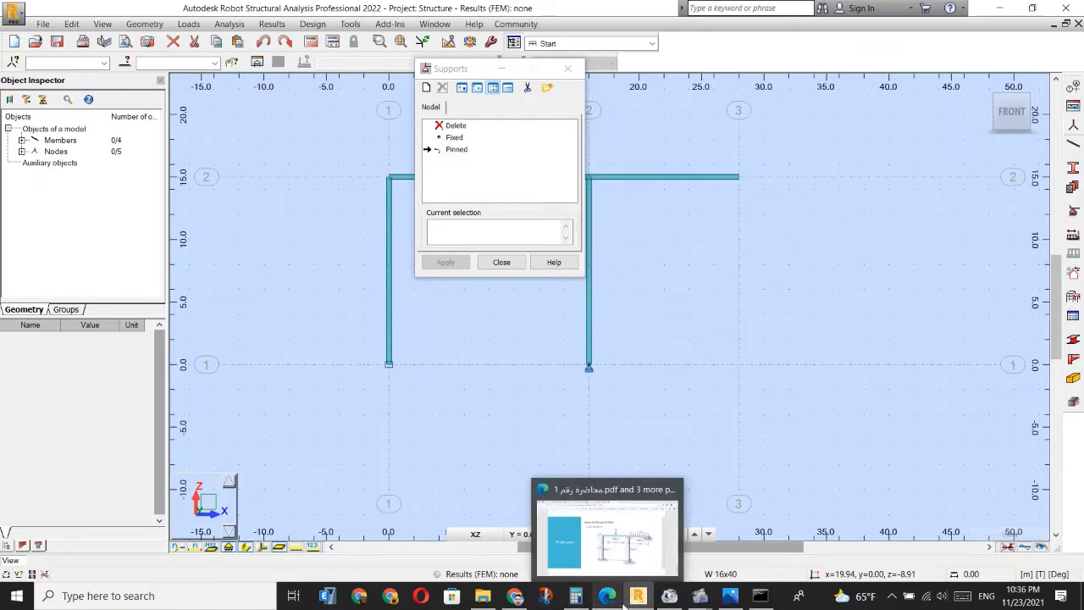
pyautogui.click(622, 554)
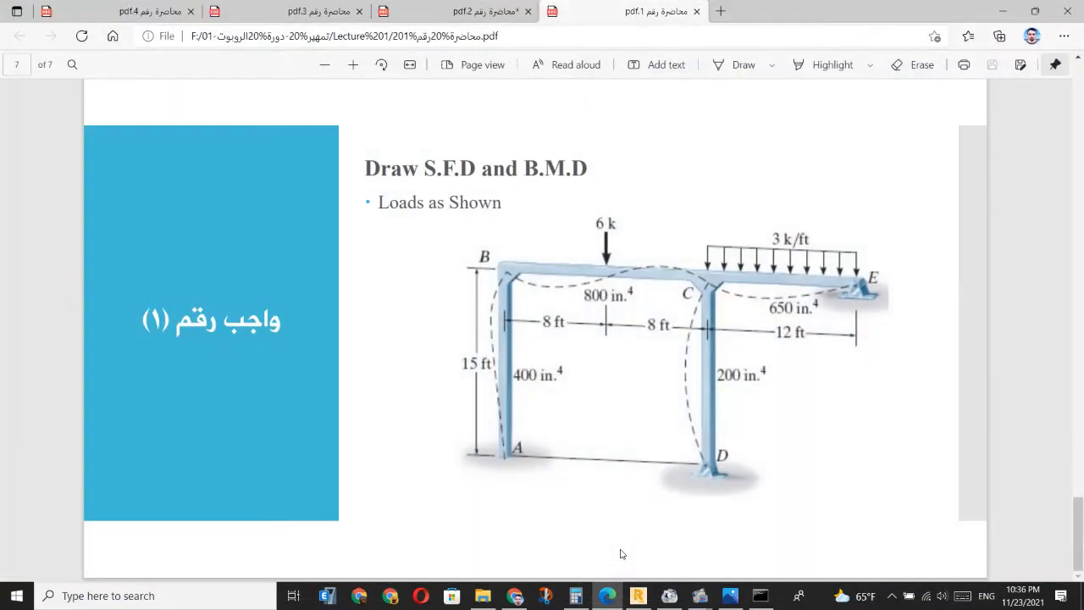
pyautogui.click(1001, 11)
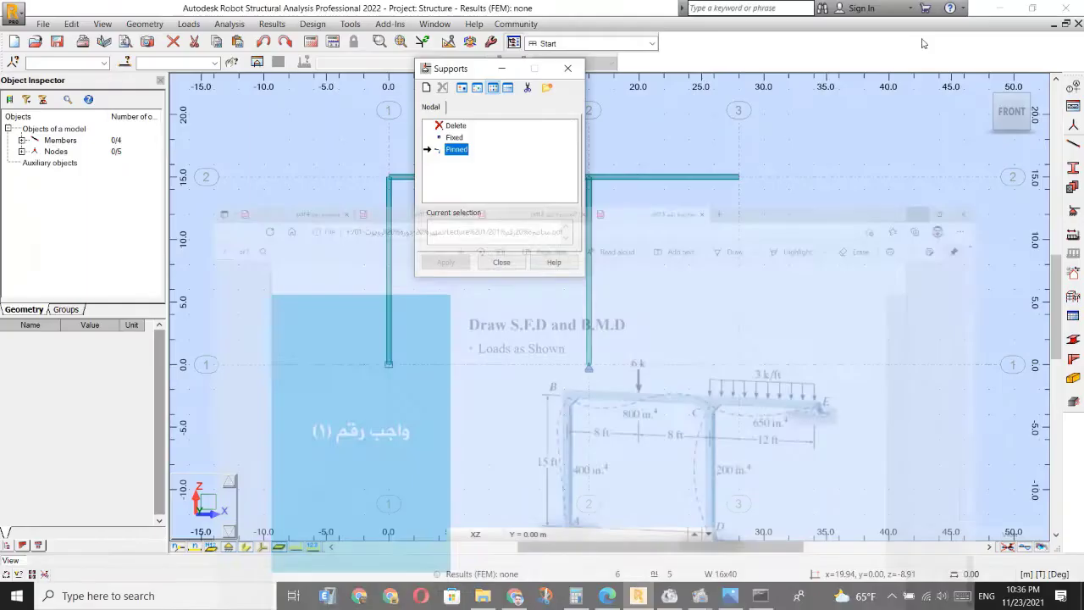
pyautogui.click(739, 178)
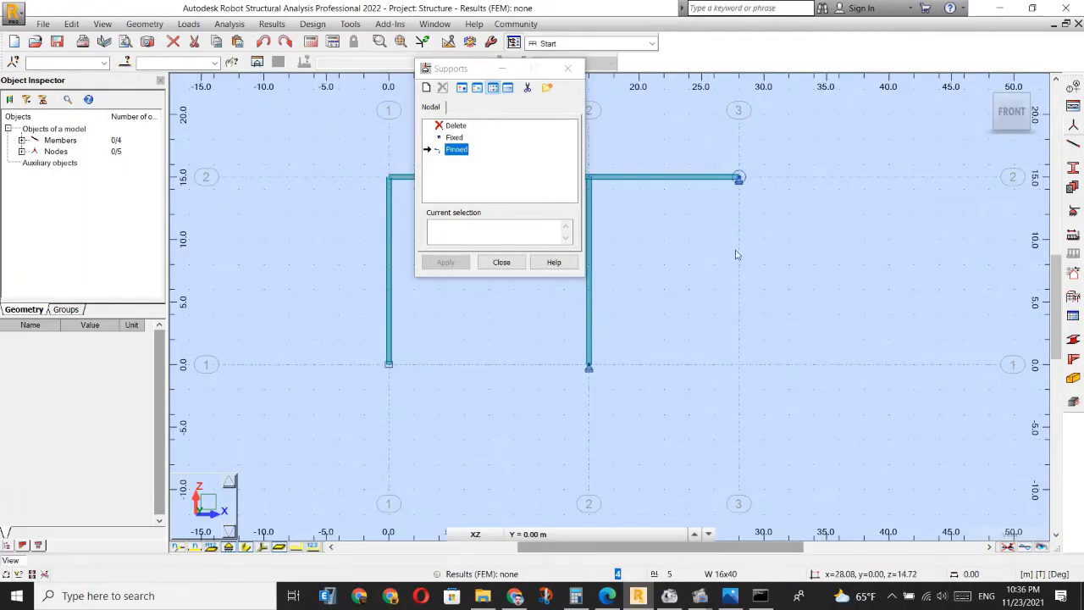
pyautogui.click(502, 263)
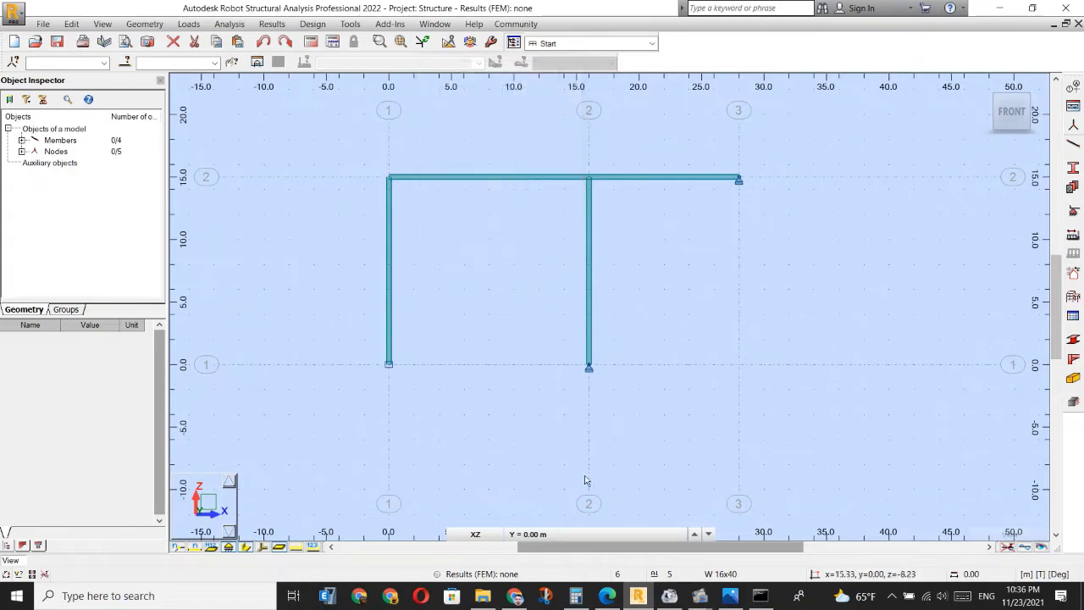
# Show the frame in a 3D view and remove the existing Fixed support from the base of the axis 1 column.
pyautogui.moveTo(631, 598)
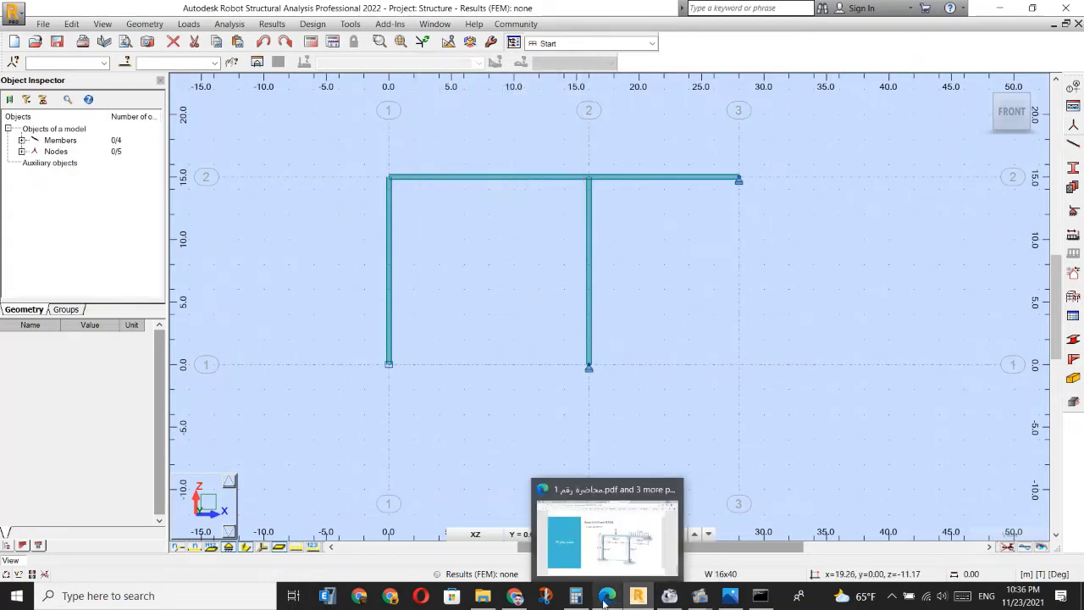
pyautogui.click(1028, 103)
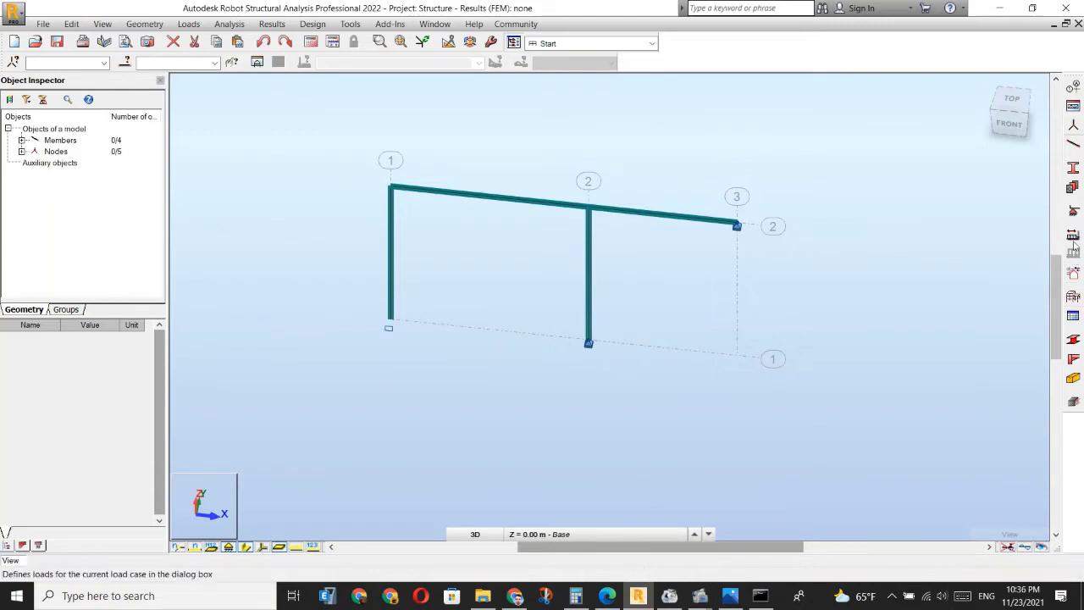
pyautogui.click(1073, 210)
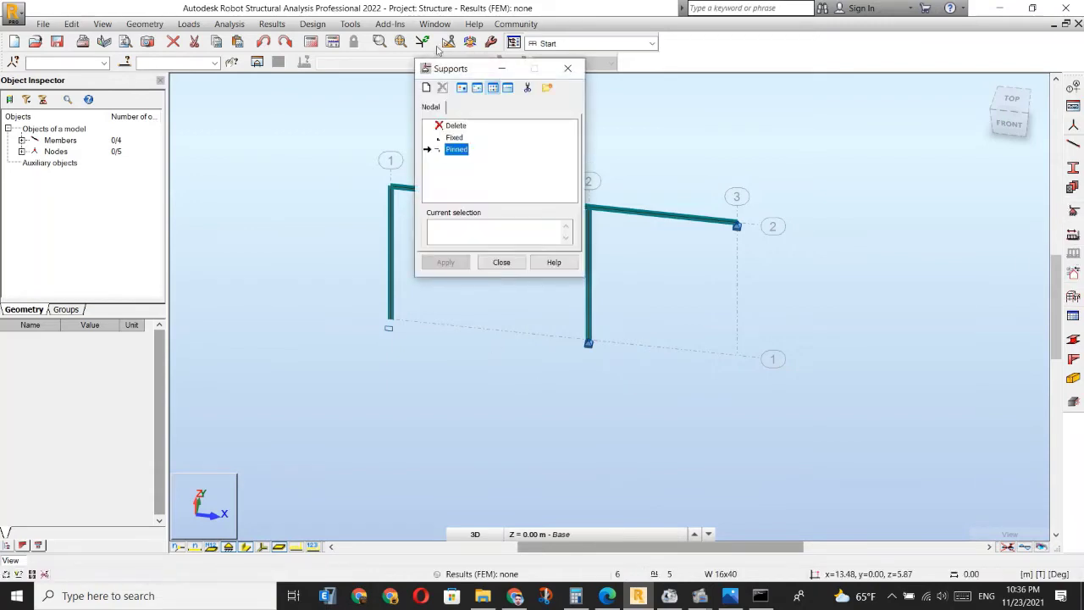
pyautogui.moveTo(454, 70); pyautogui.dragTo(780, 130)
pyautogui.click(779, 197)
pyautogui.click(391, 320)
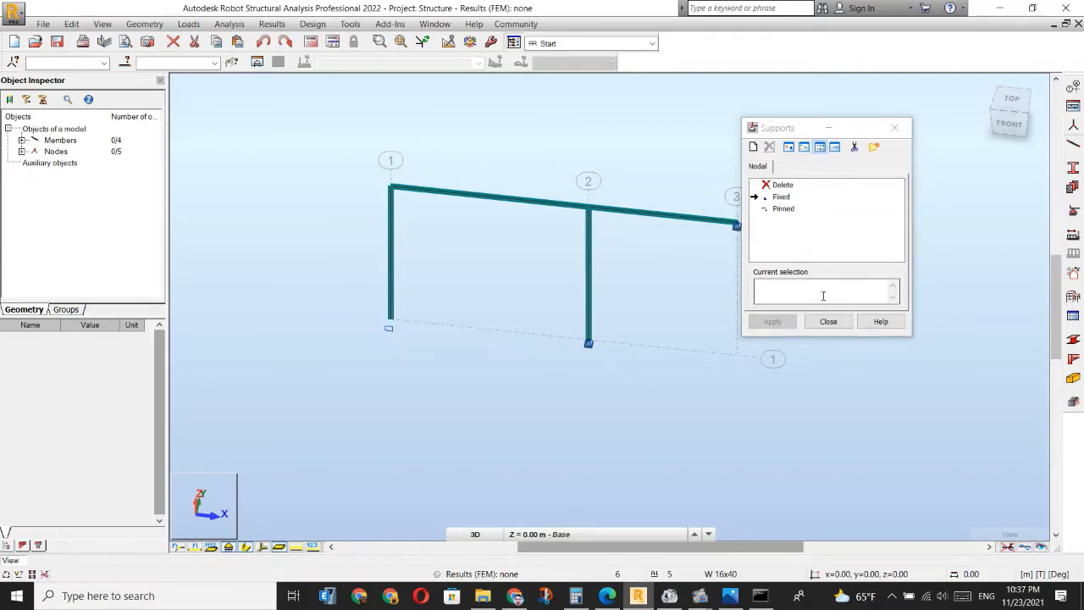
pyautogui.click(388, 326)
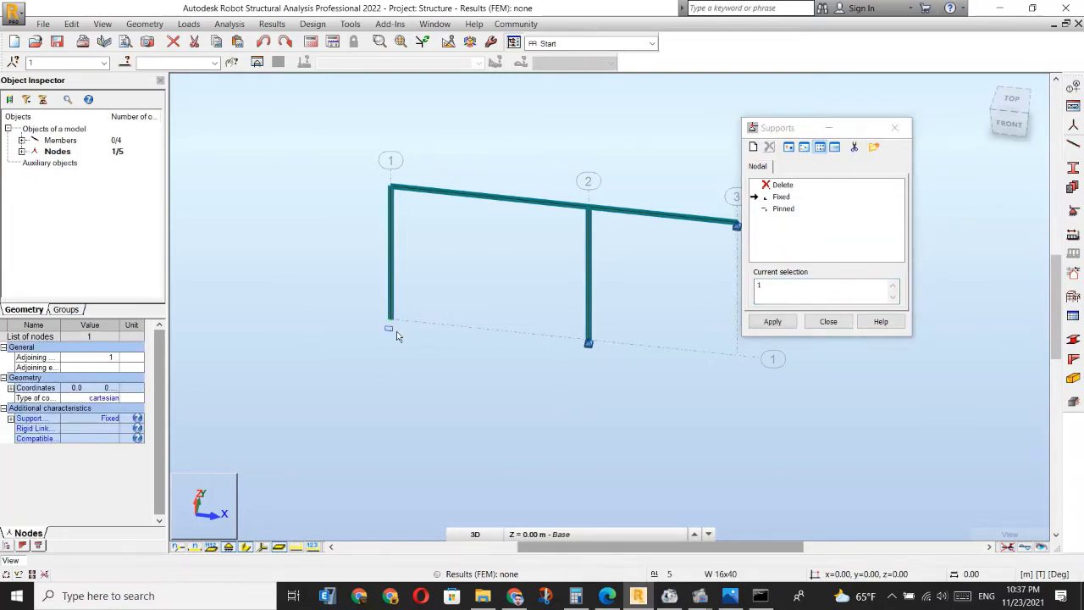
pyautogui.click(778, 188)
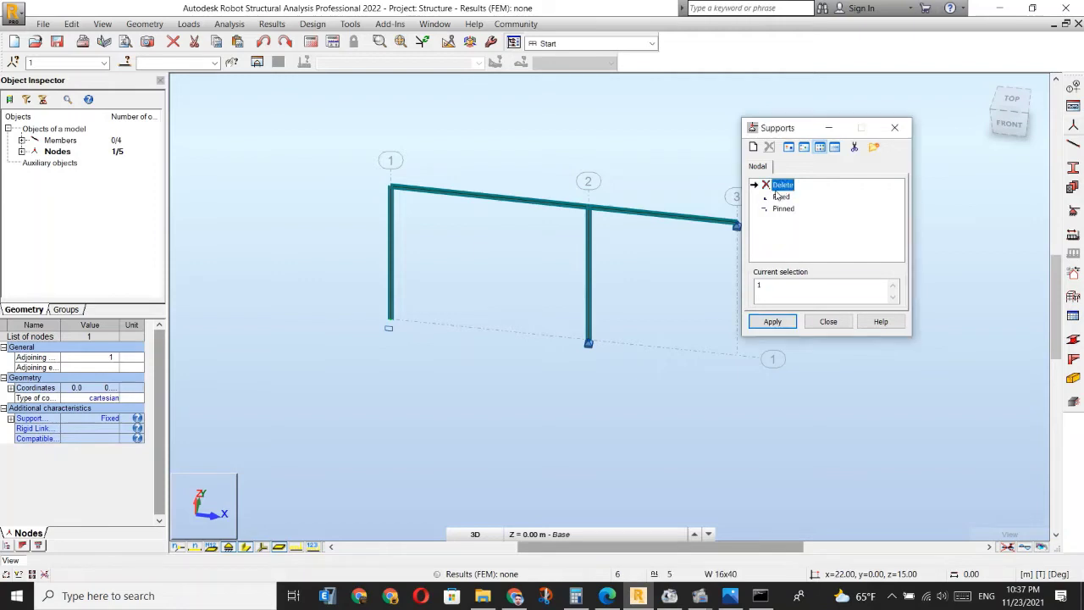
pyautogui.click(391, 320)
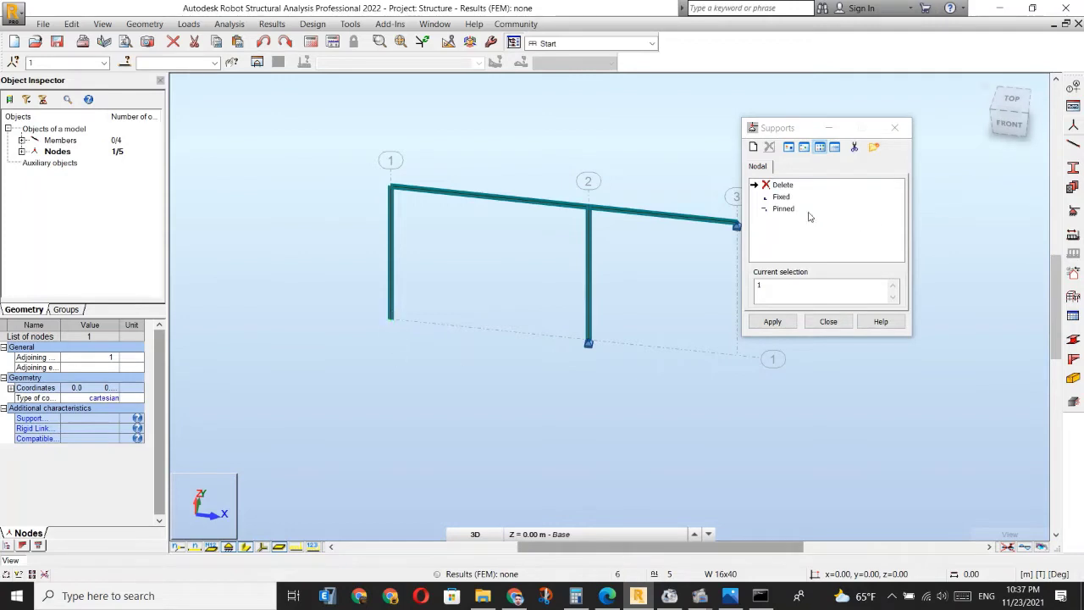
# Delete the Fixed support type from the list of nodal supports.
pyautogui.click(780, 196)
pyautogui.click(773, 321)
pyautogui.click(768, 148)
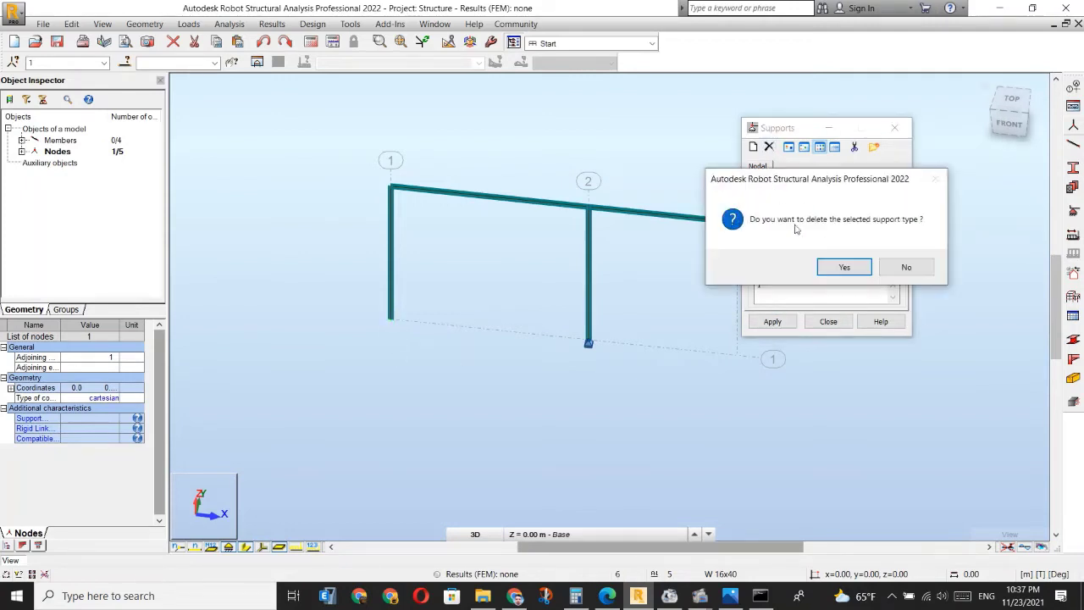
pyautogui.click(843, 266)
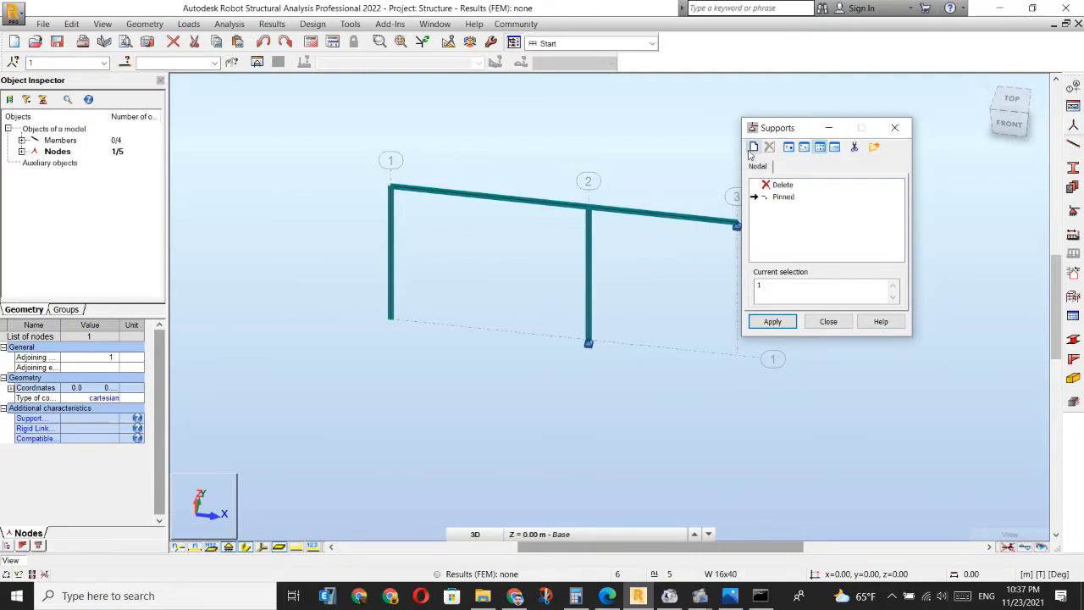
# Add a new rigid support type labelled Fixed with UX, UZ and RY all fixed.
pyautogui.click(753, 147)
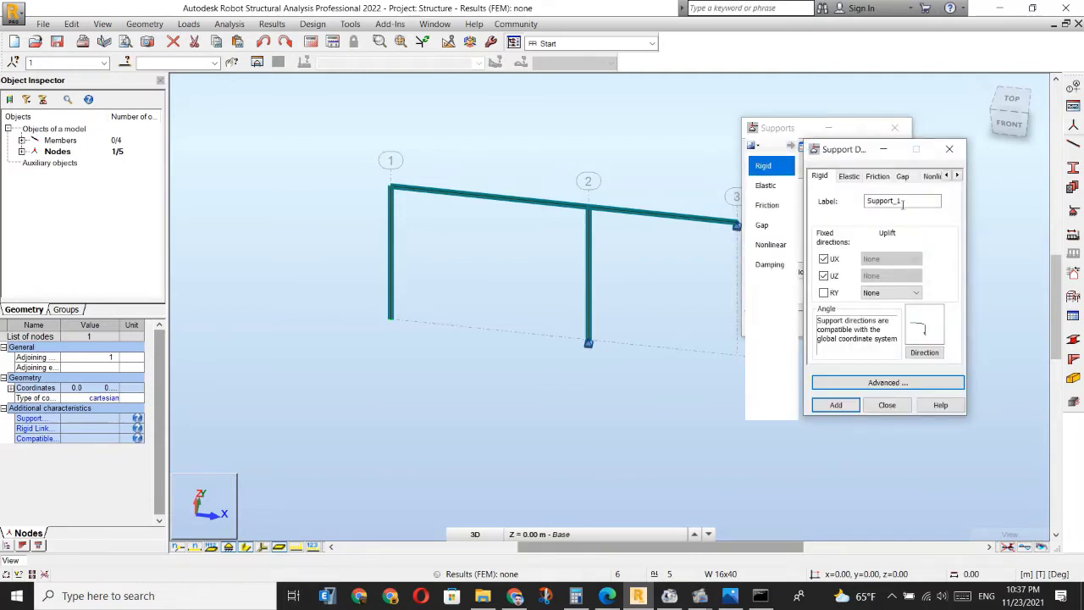
pyautogui.write('Fixed')
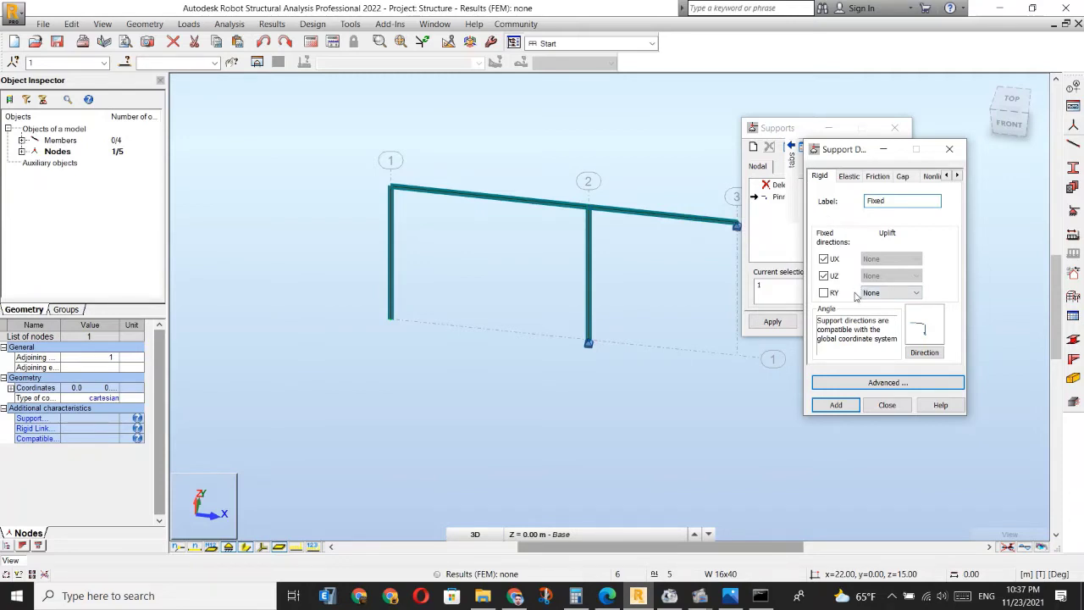
pyautogui.click(824, 293)
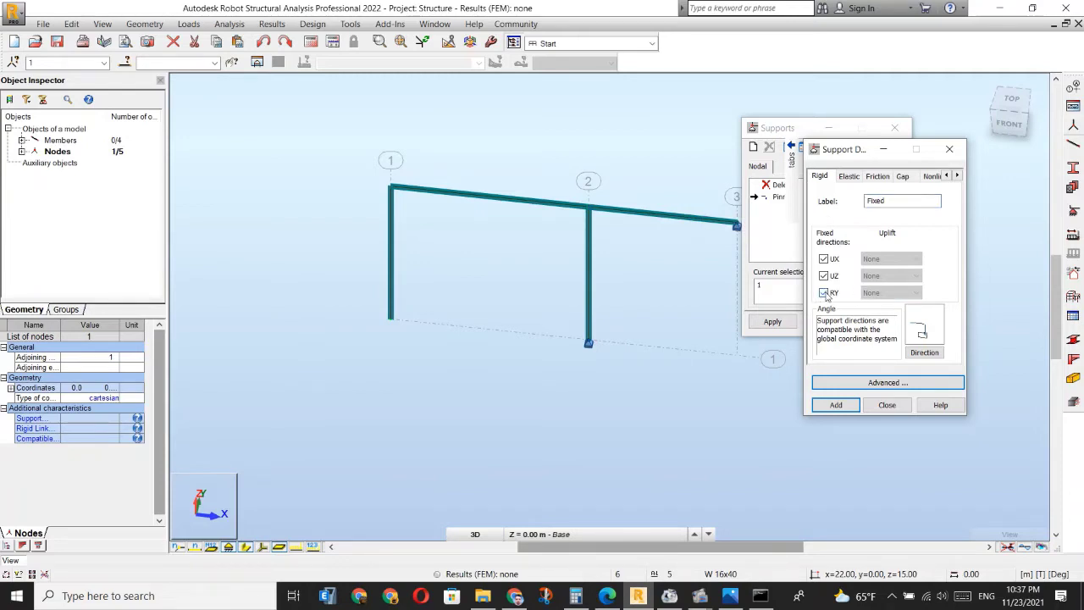
pyautogui.click(824, 293)
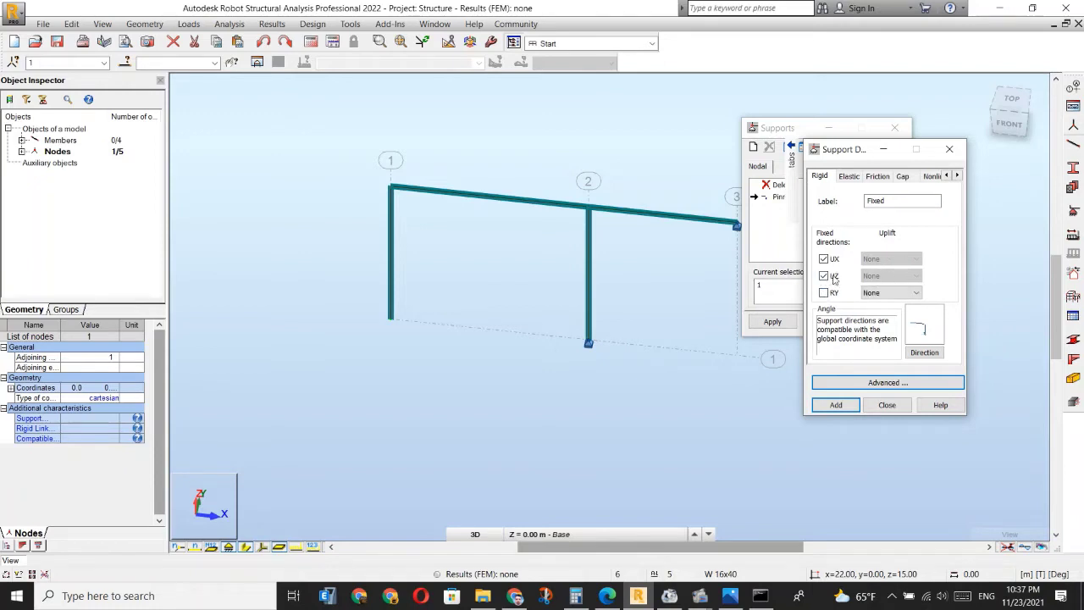
pyautogui.click(896, 293)
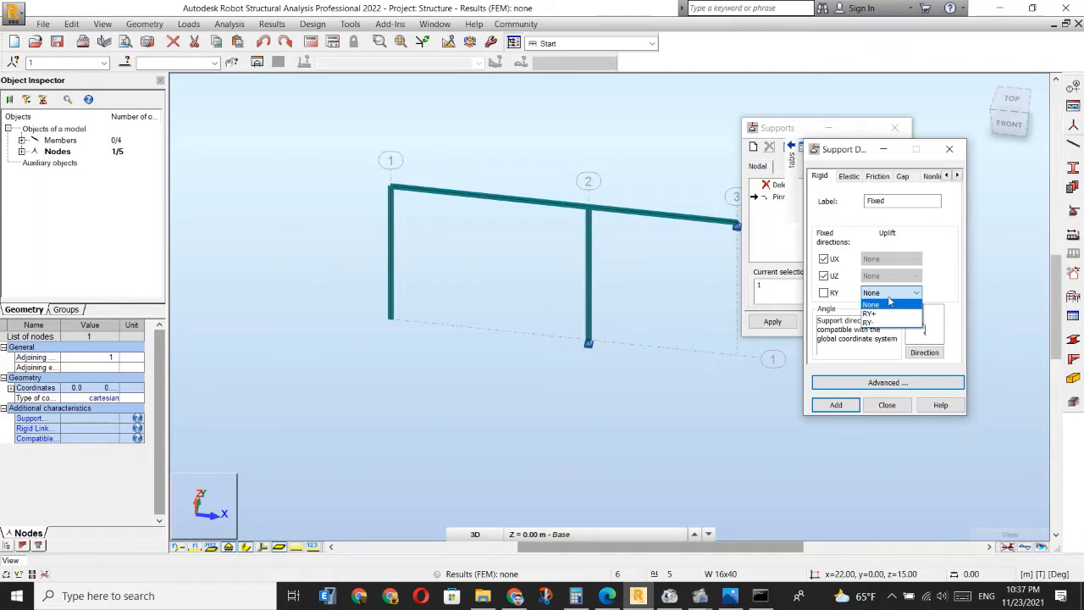
pyautogui.click(889, 303)
pyautogui.click(824, 259)
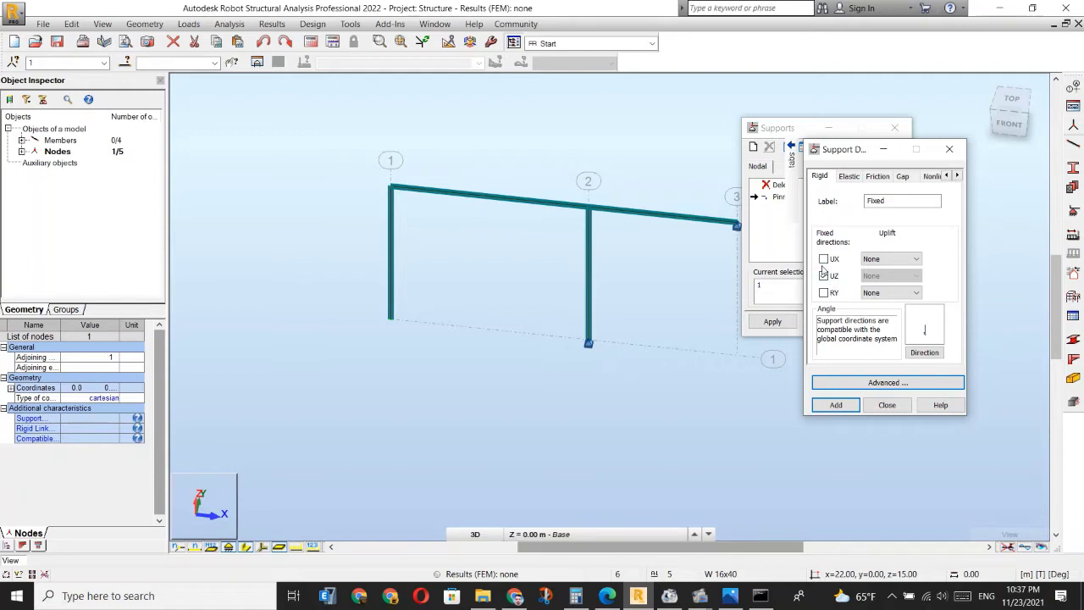
pyautogui.click(824, 258)
pyautogui.click(824, 292)
pyautogui.click(817, 407)
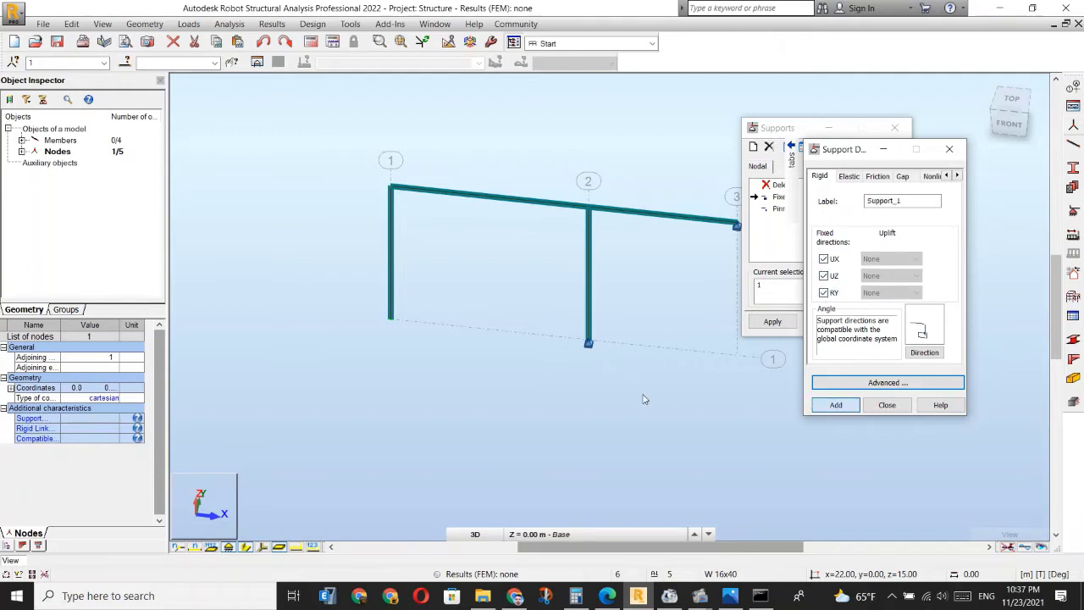
pyautogui.click(887, 405)
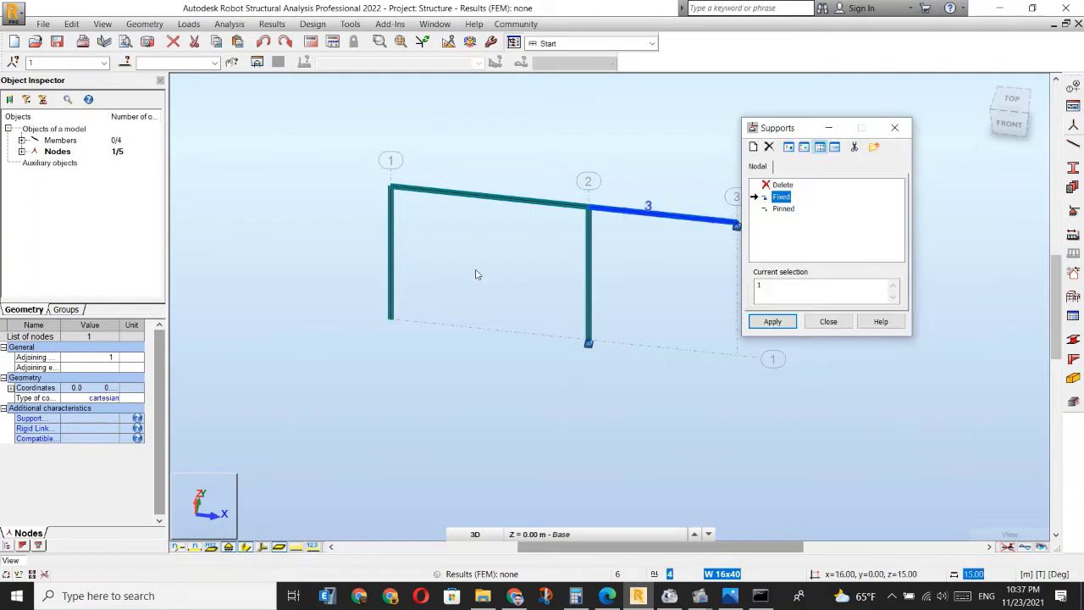
# Assign the new Fixed support to the base of the axis 1 column and show the frame from the front.
pyautogui.click(391, 321)
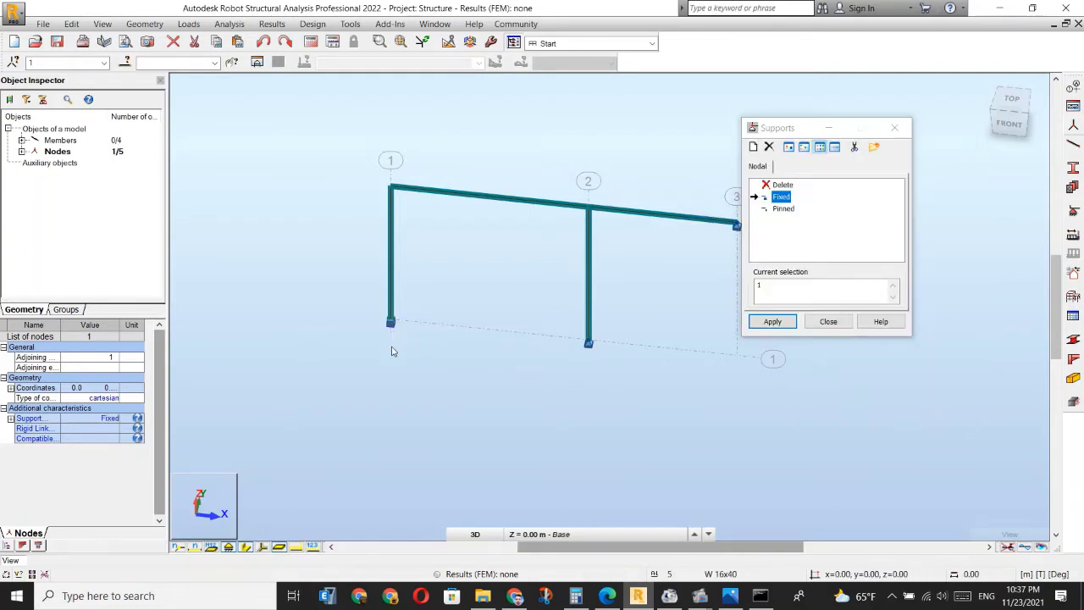
pyautogui.click(829, 321)
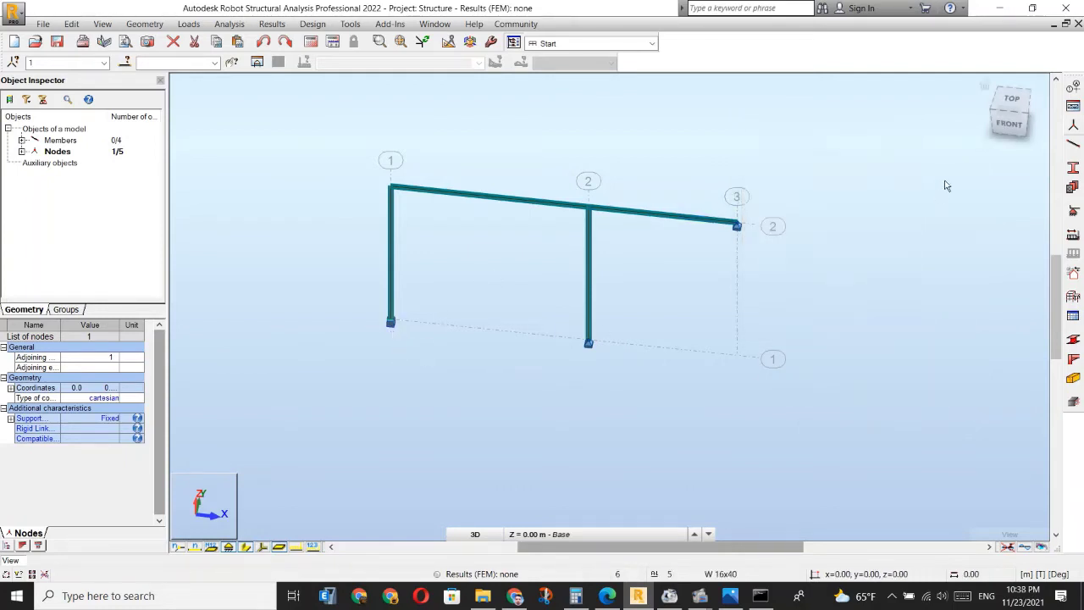
pyautogui.click(1010, 125)
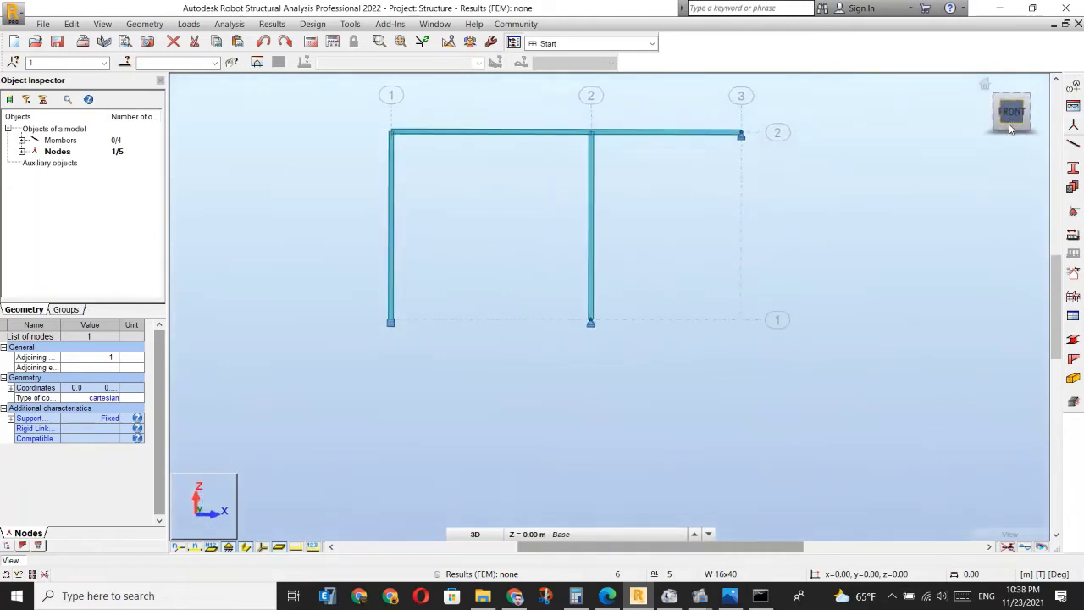
pyautogui.scroll(-1, 600, 326)
pyautogui.scroll(2, 602, 302)
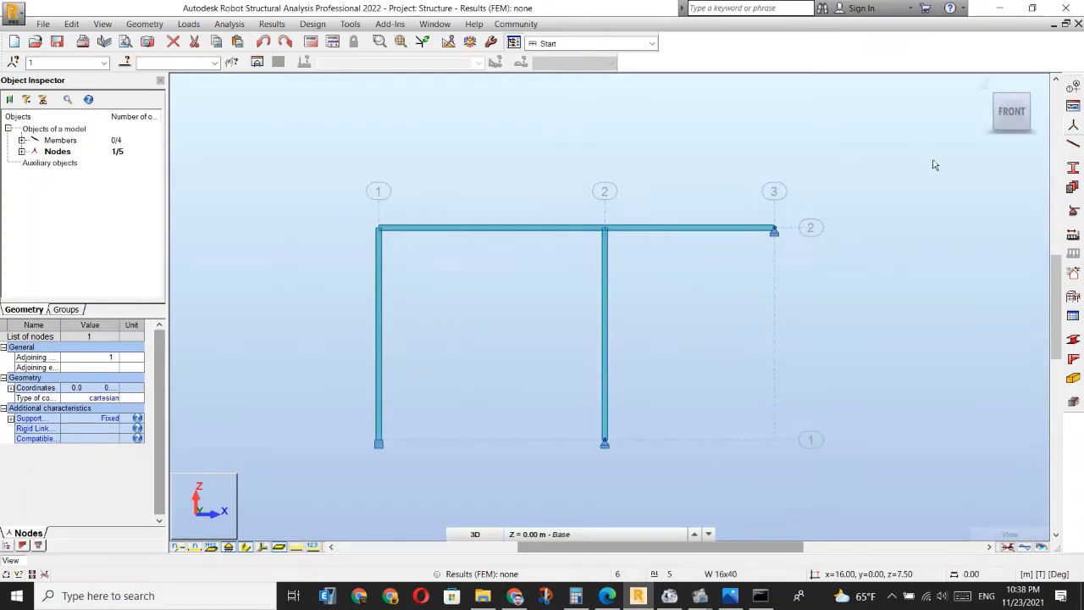
# Check the loads on the frame drawing in the lecture PDF in Edge, and add the dead load case DL1.
pyautogui.moveTo(756, 598)
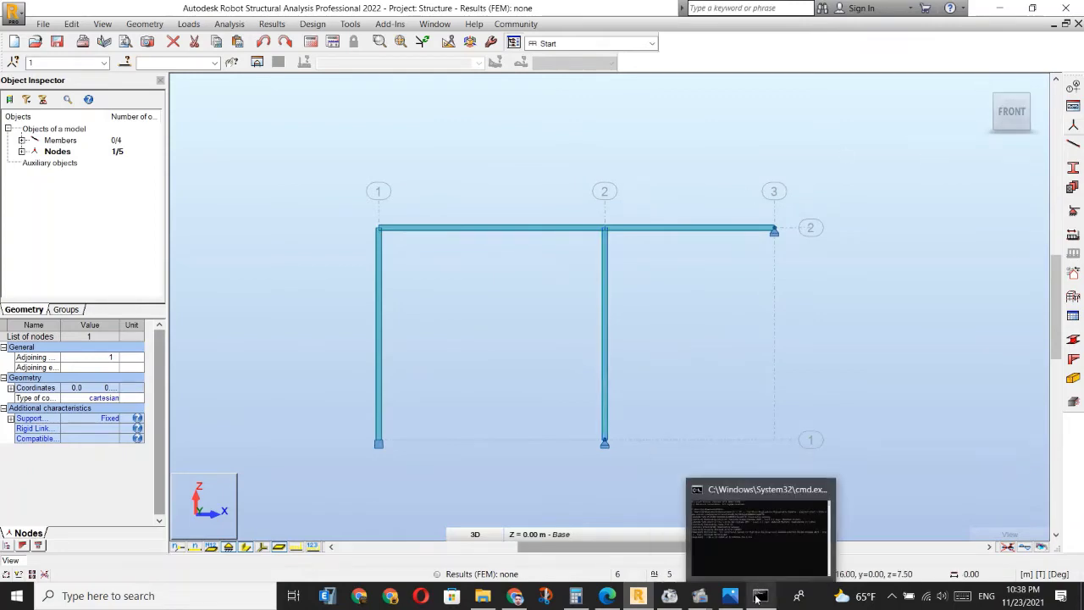
pyautogui.click(606, 598)
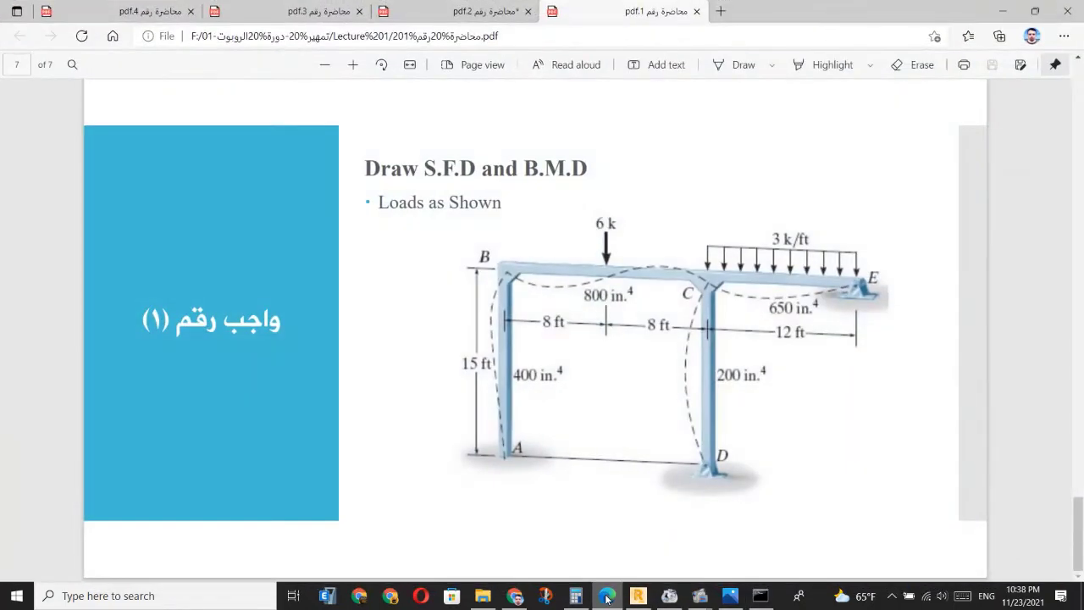
pyautogui.click(606, 598)
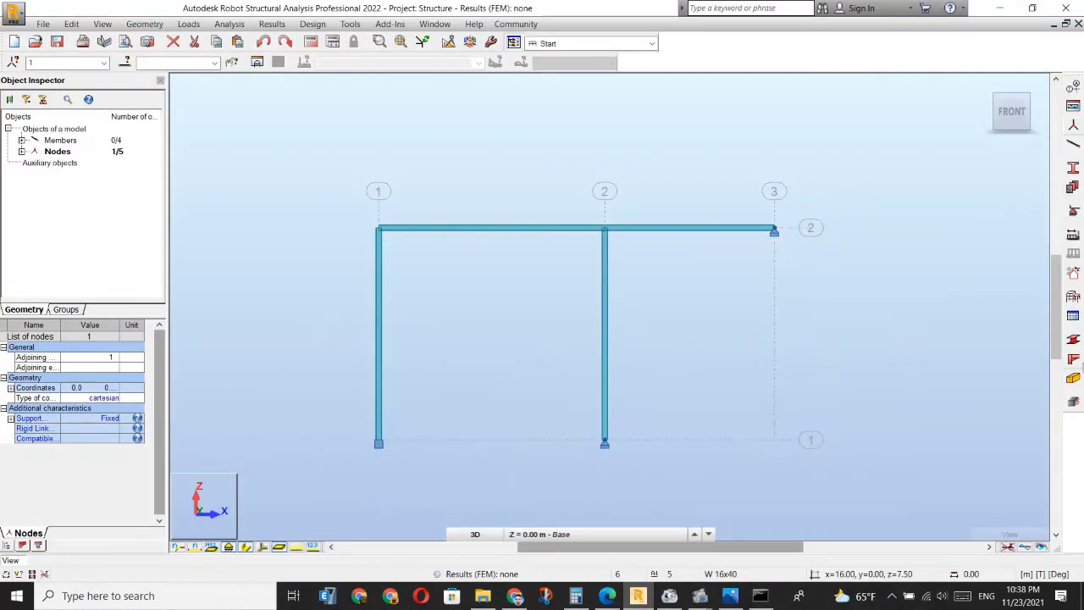
pyautogui.click(1073, 237)
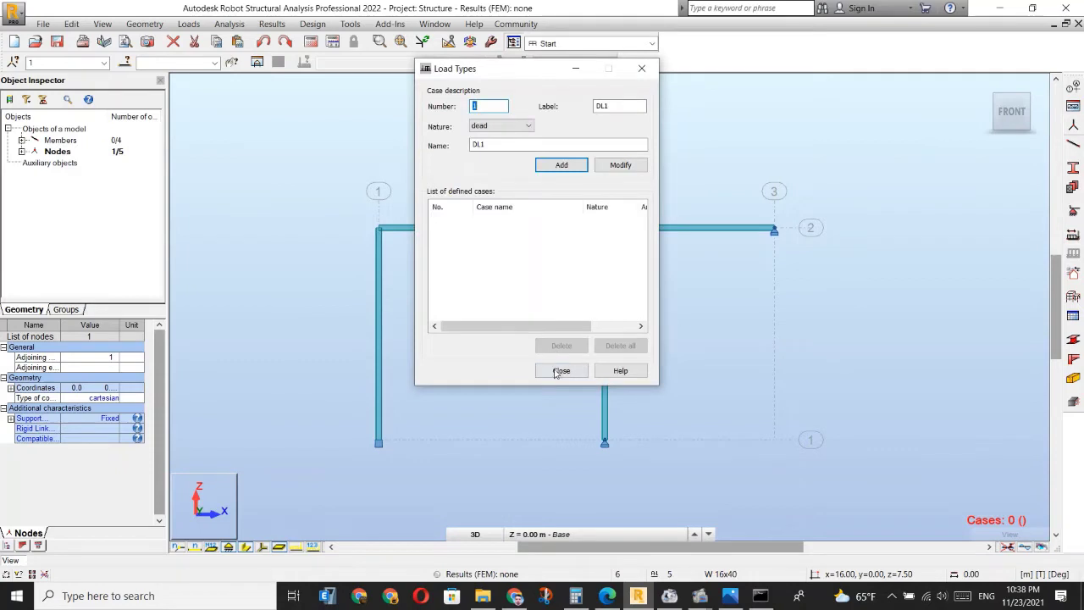
pyautogui.click(562, 164)
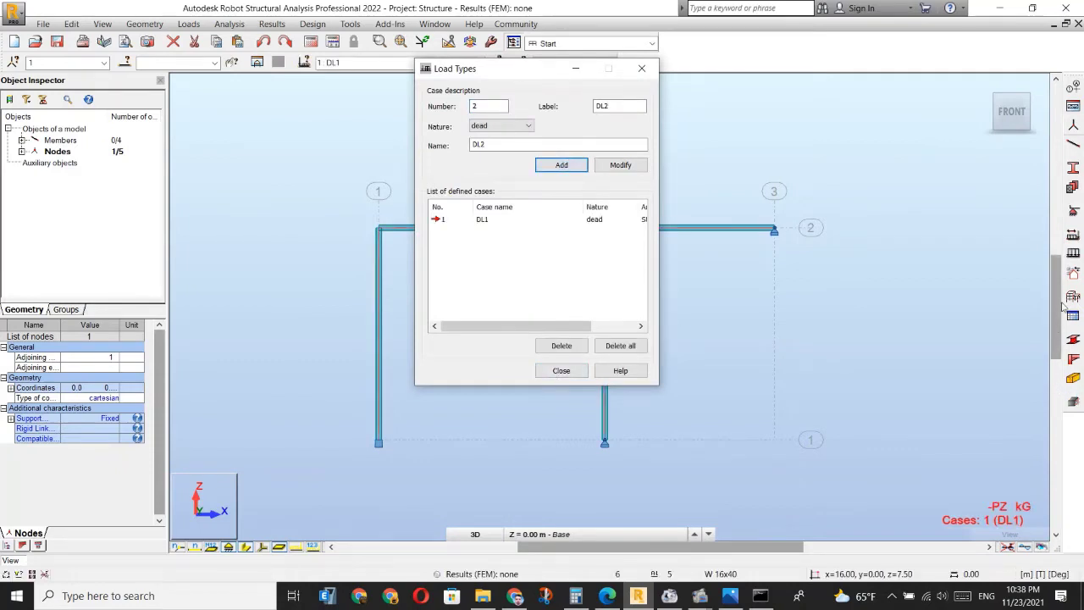
pyautogui.click(561, 370)
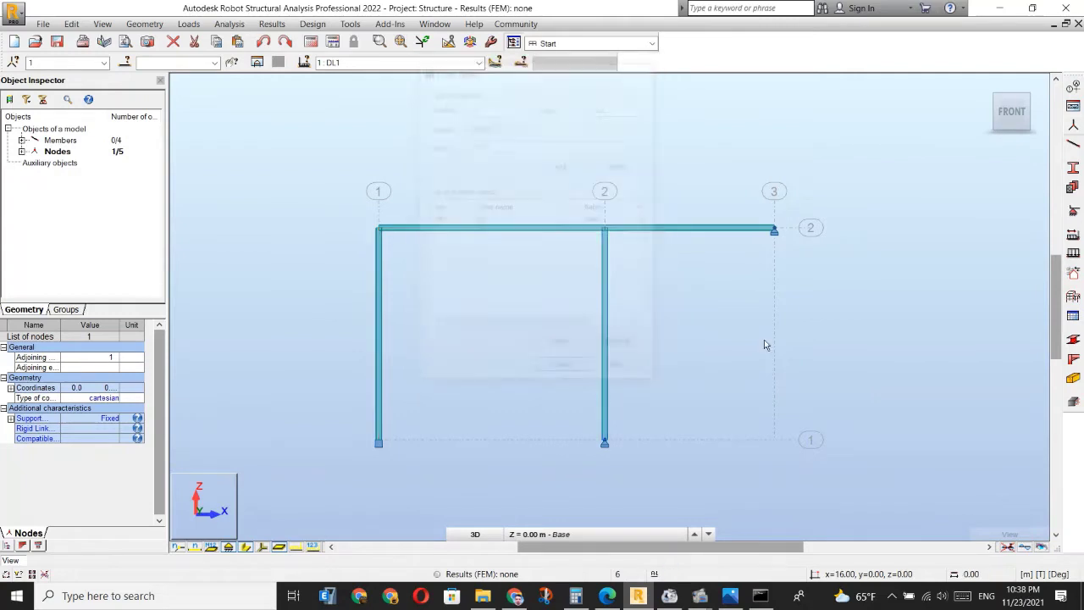
# Try to define a member force for case DL1 with Z = -6 T at relative coordinate x = 8.
pyautogui.click(1074, 261)
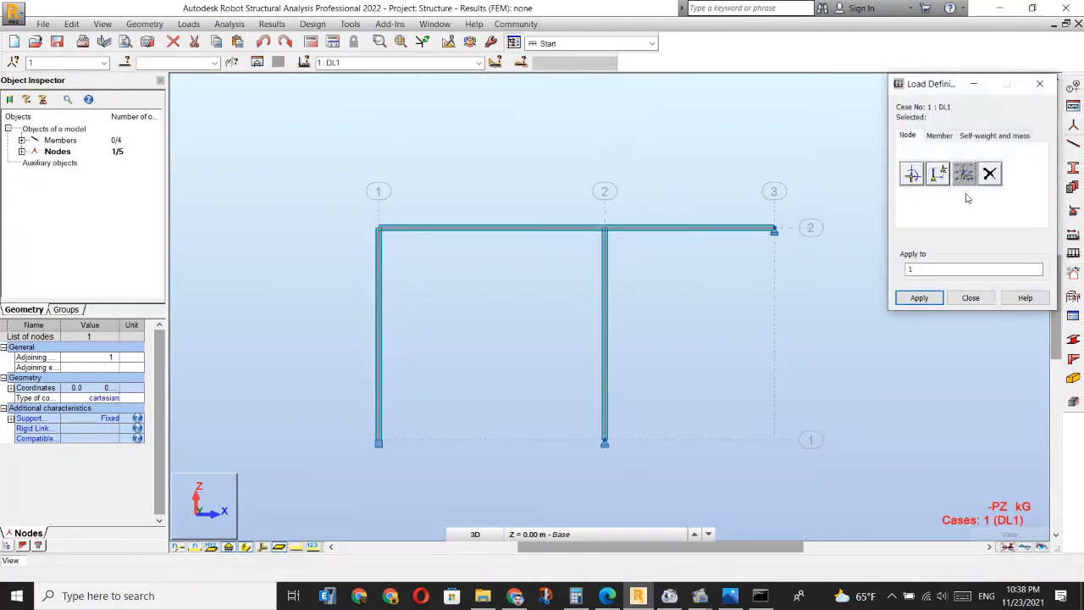
pyautogui.click(939, 135)
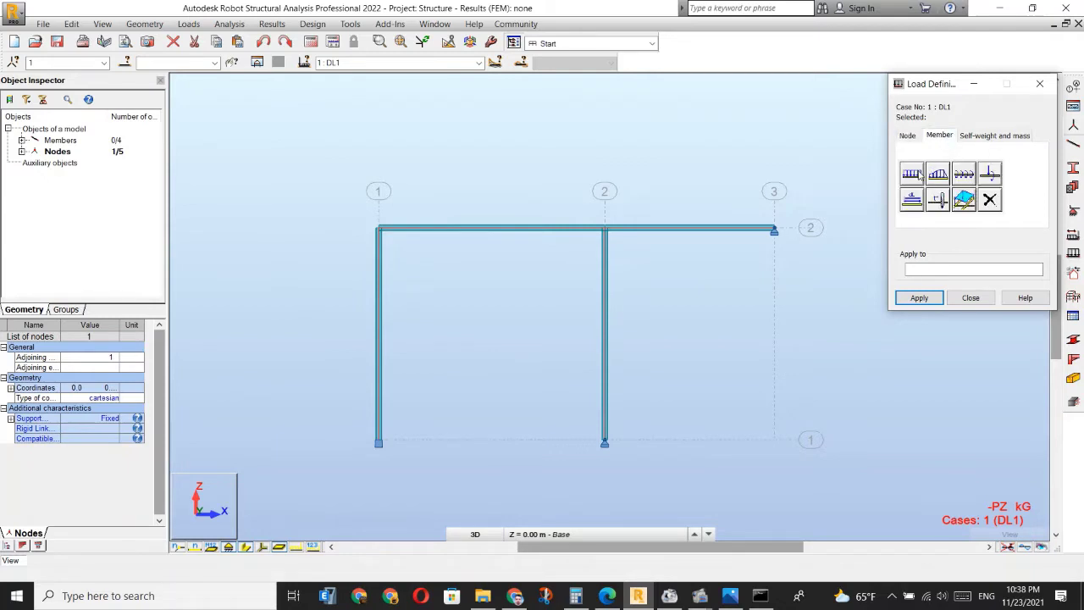
pyautogui.click(990, 174)
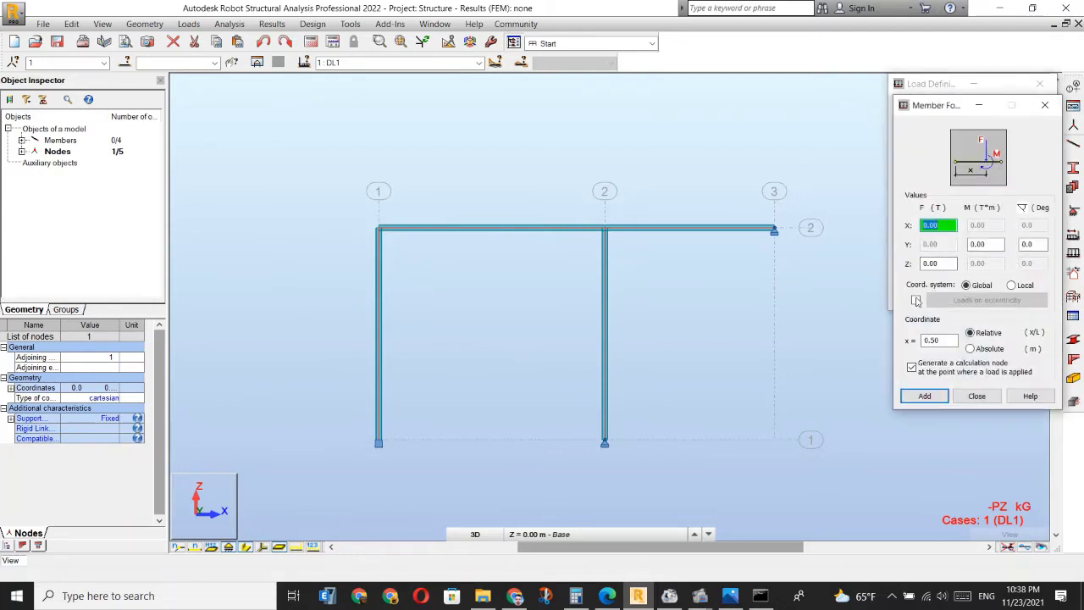
pyautogui.click(935, 263)
pyautogui.press('BackSpace')
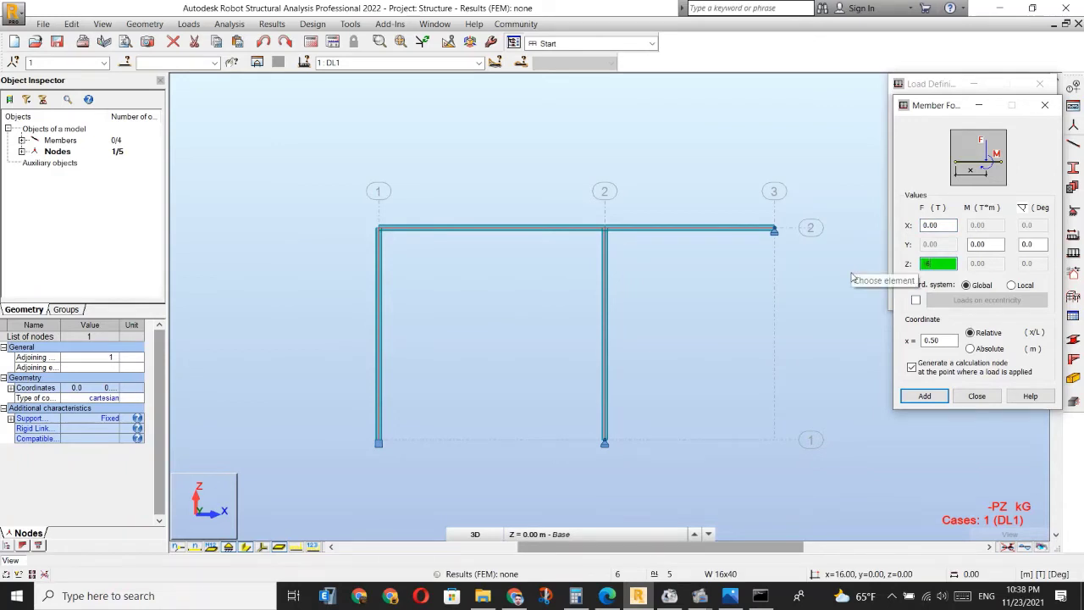
pyautogui.click(936, 342)
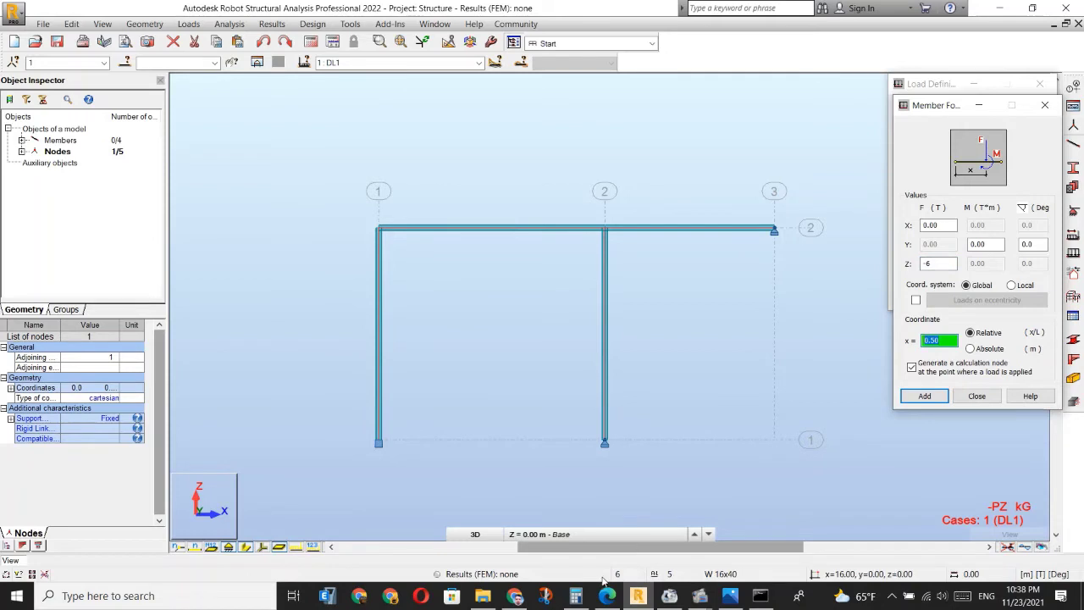
pyautogui.write('1')
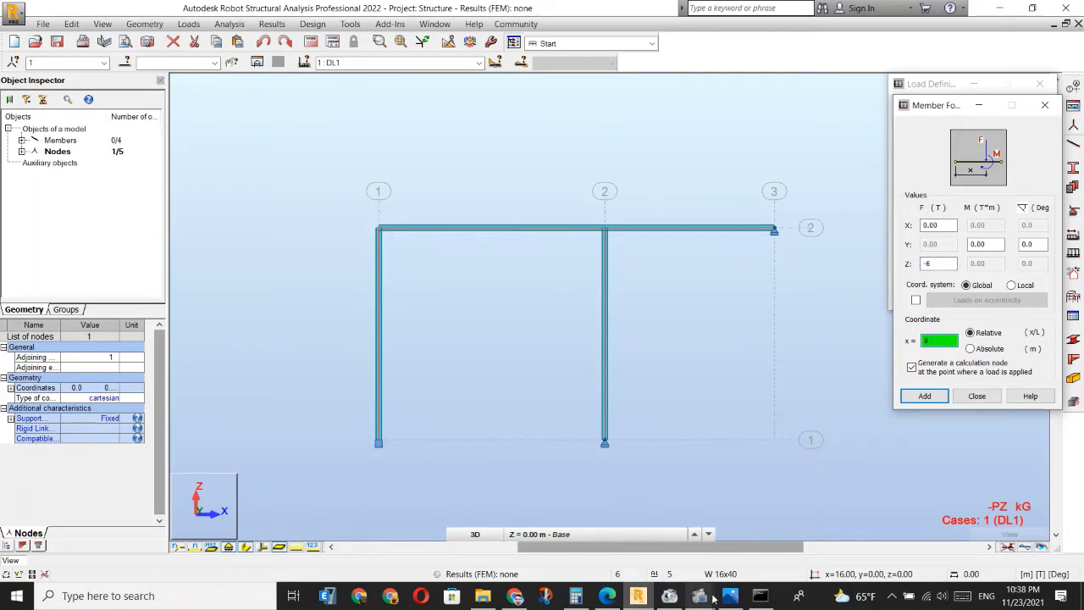
pyautogui.click(921, 396)
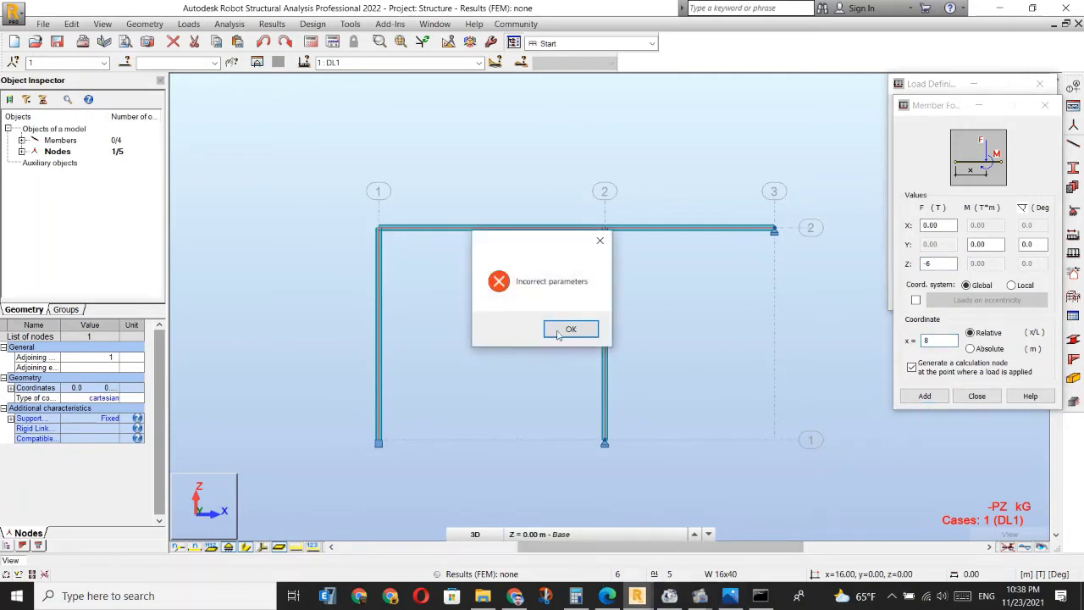
pyautogui.click(569, 329)
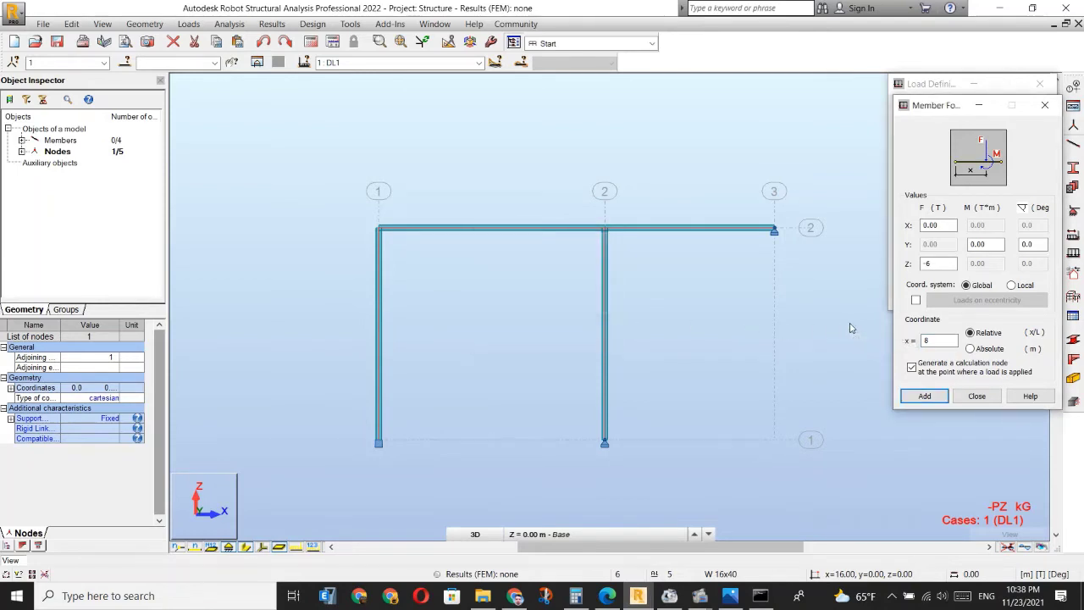
# Try to add the -6 T member force again using the local coordinate system.
pyautogui.click(1016, 289)
pyautogui.click(923, 397)
pyautogui.click(572, 329)
pyautogui.click(497, 232)
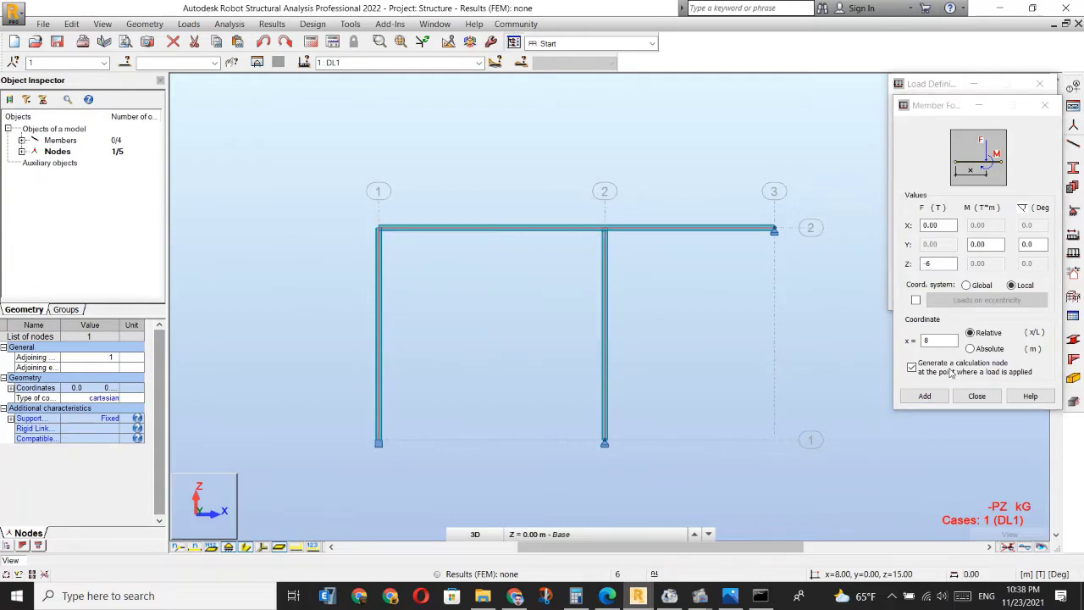
# Define the member force at the absolute coordinate x = 8.00 m and try to apply it to the beam between axes 1 and 2.
pyautogui.click(969, 349)
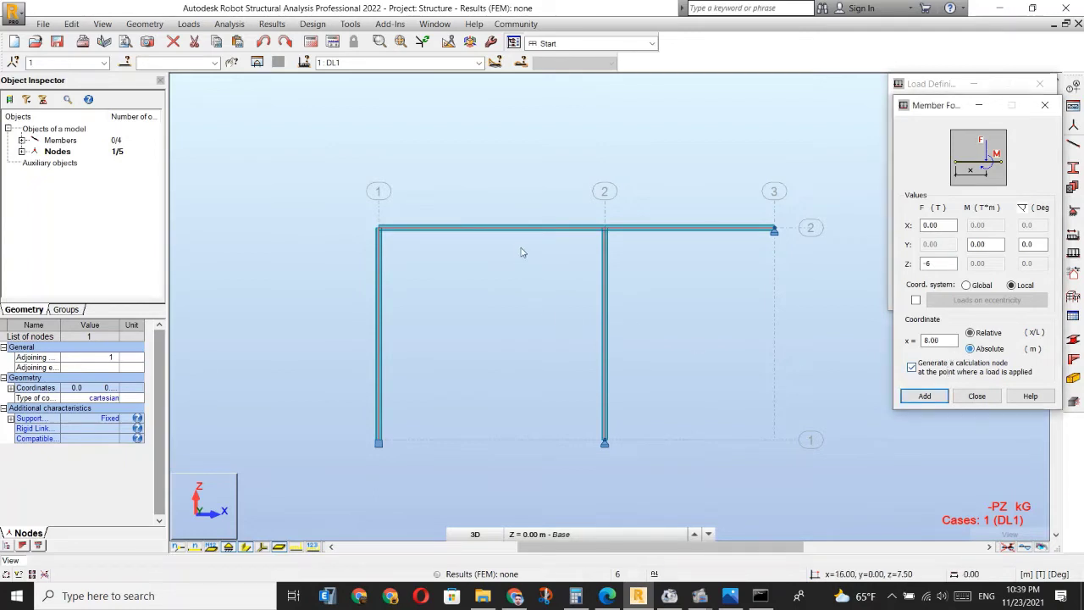
pyautogui.click(466, 234)
pyautogui.click(970, 396)
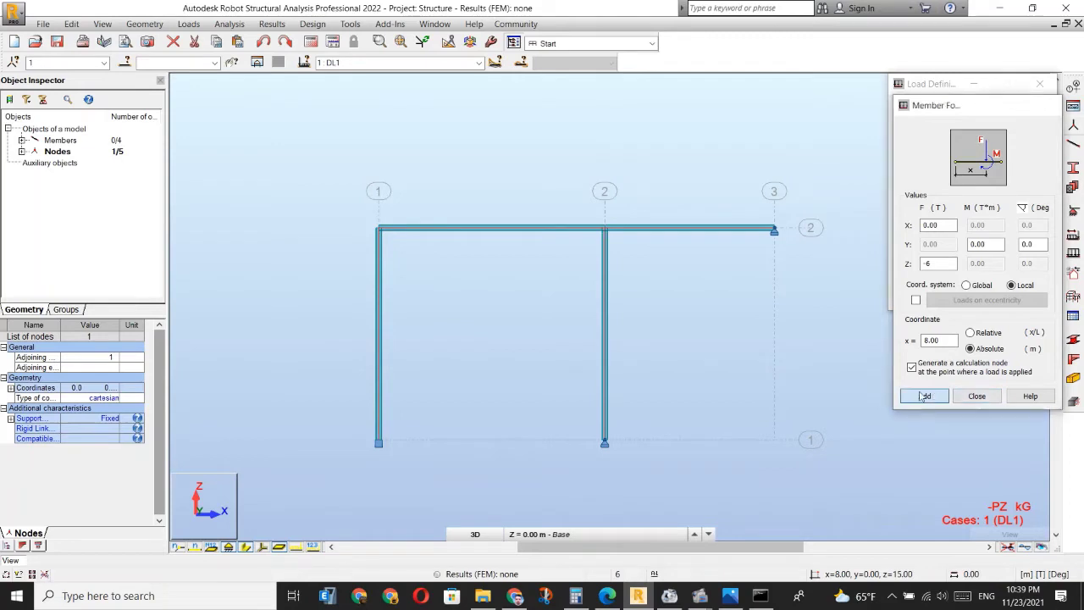
pyautogui.click(923, 267)
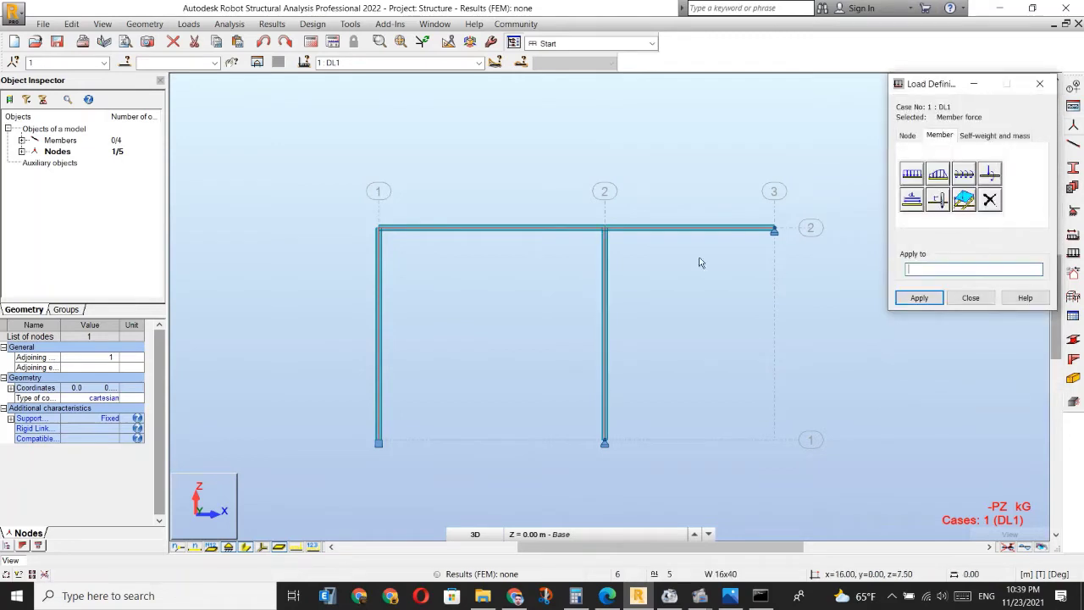
pyautogui.click(482, 231)
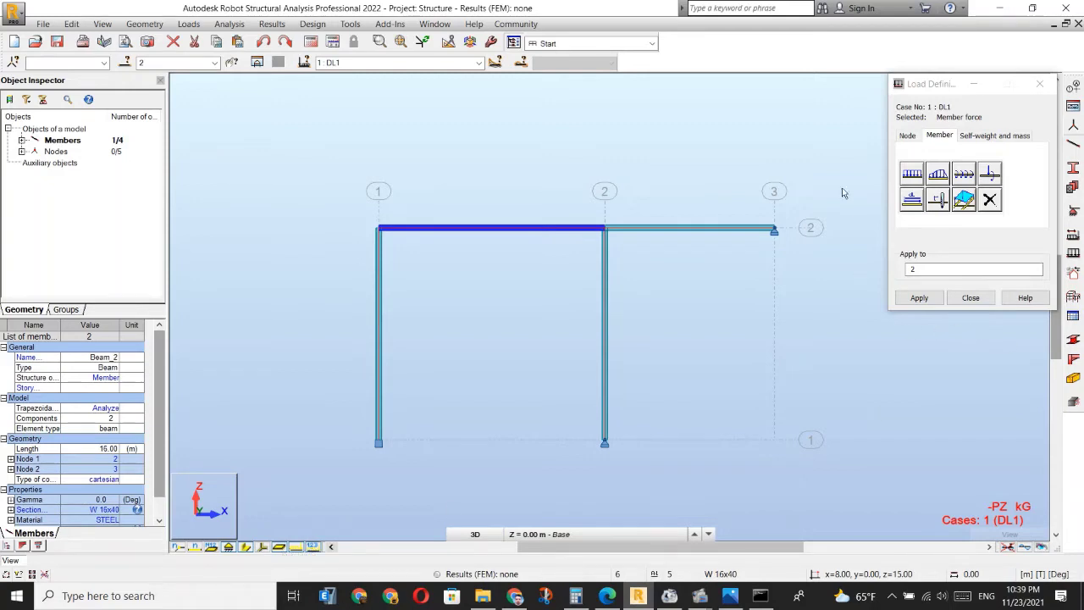
# Define a uniform member load in Z for case DL1 and try to apply it to the beam between axes 2 and 3.
pyautogui.click(911, 172)
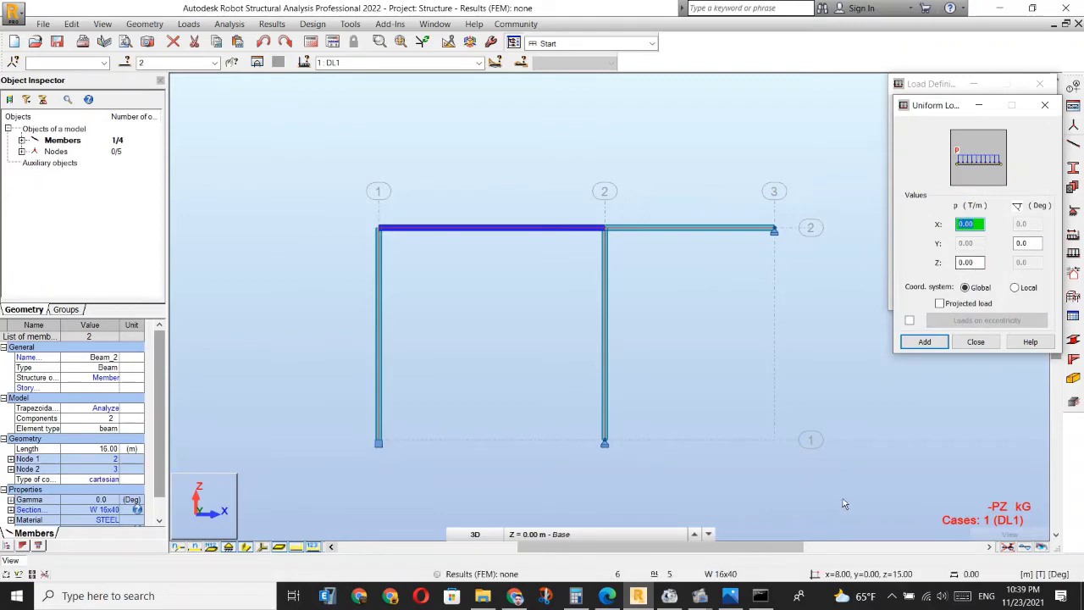
pyautogui.click(608, 595)
pyautogui.click(638, 595)
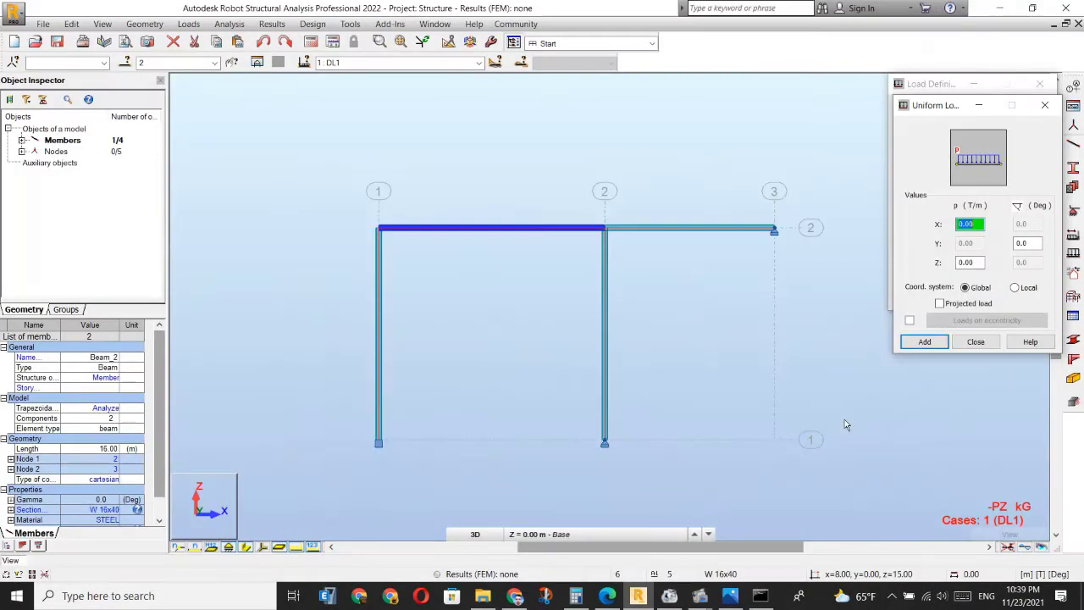
pyautogui.click(967, 262)
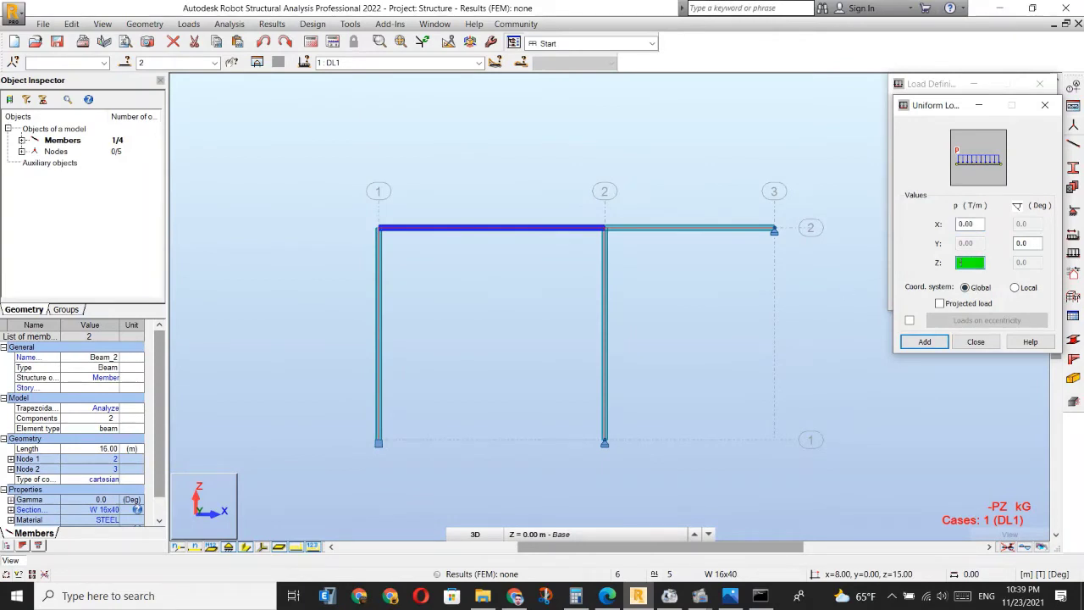
pyautogui.click(914, 342)
pyautogui.click(672, 226)
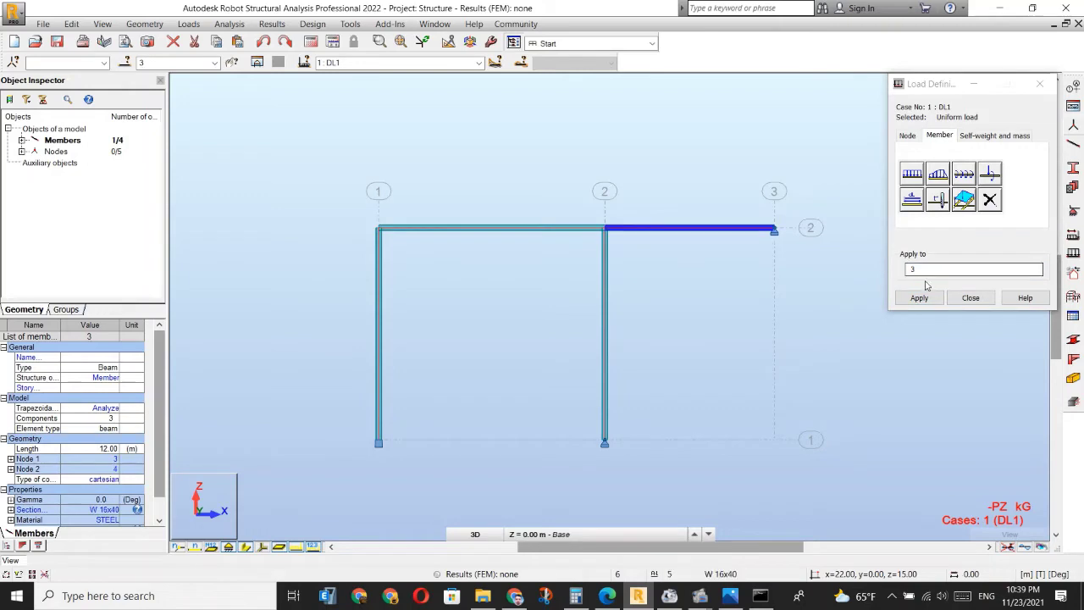
pyautogui.click(953, 296)
# Delete the nodal force and self-weight entries of case DL1 from the load table and return to the frame view.
pyautogui.click(295, 548)
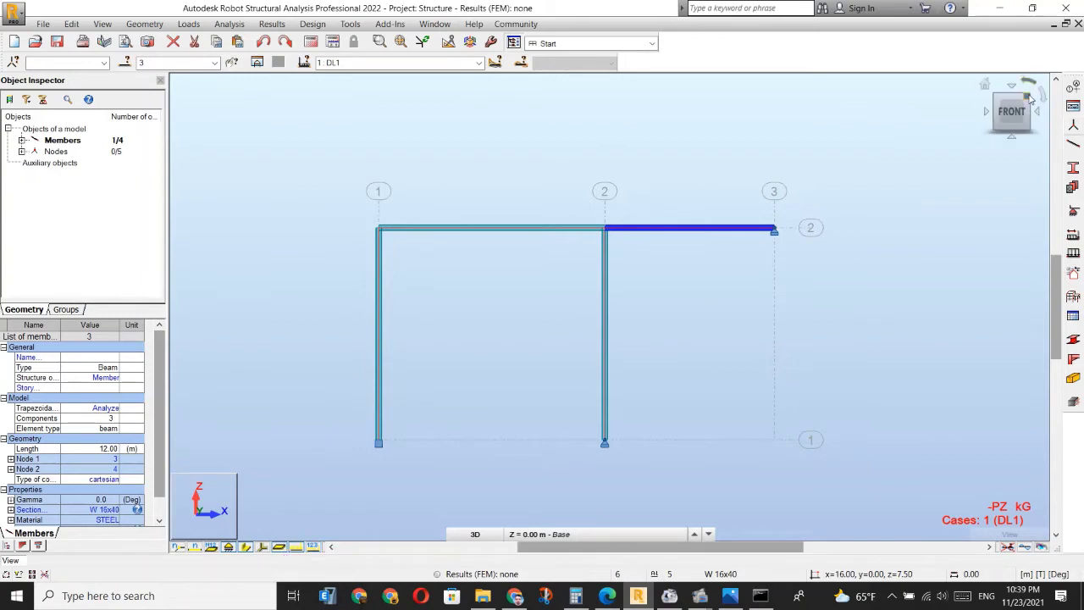
pyautogui.moveTo(1029, 97); pyautogui.dragTo(1022, 102)
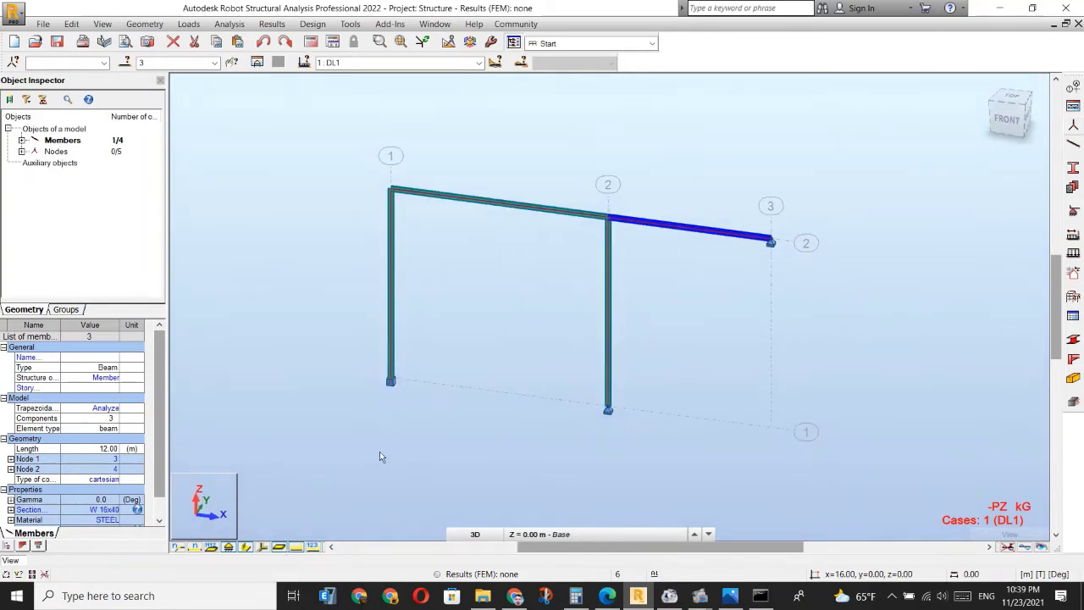
pyautogui.click(188, 24)
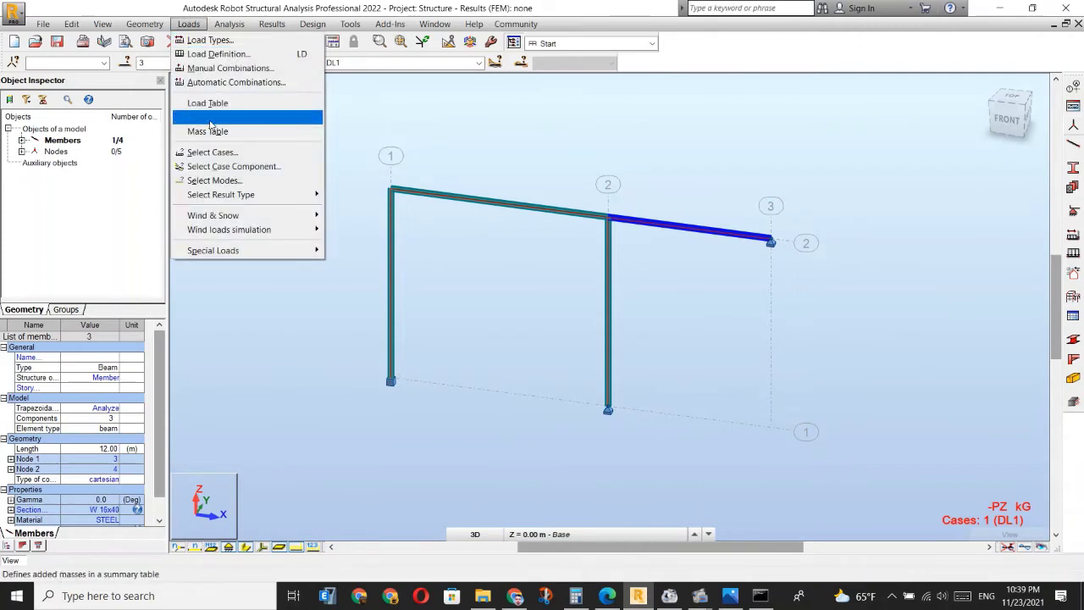
pyautogui.click(208, 103)
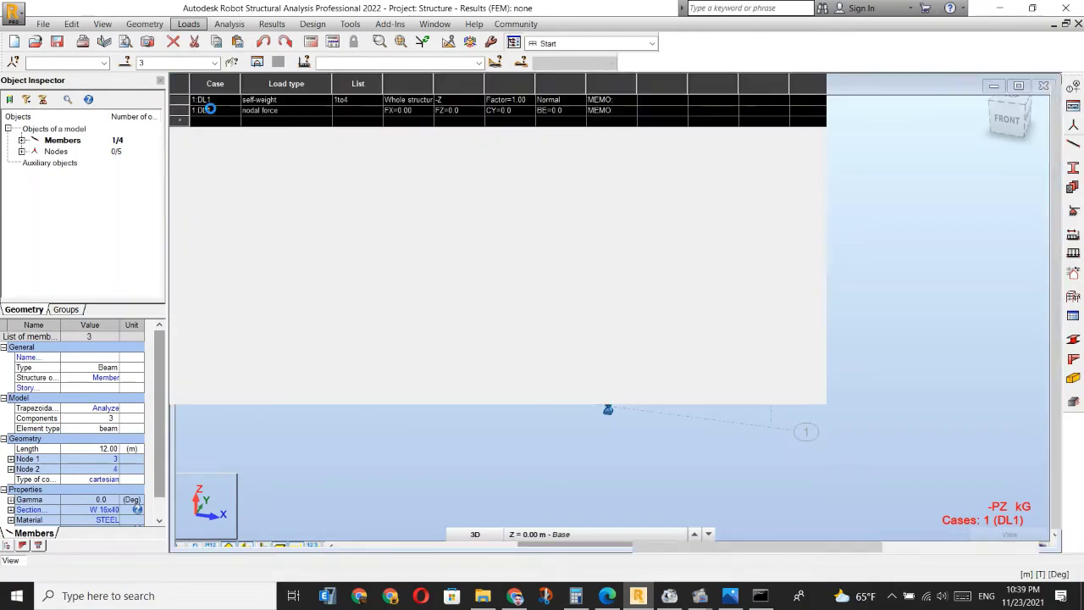
pyautogui.click(211, 111)
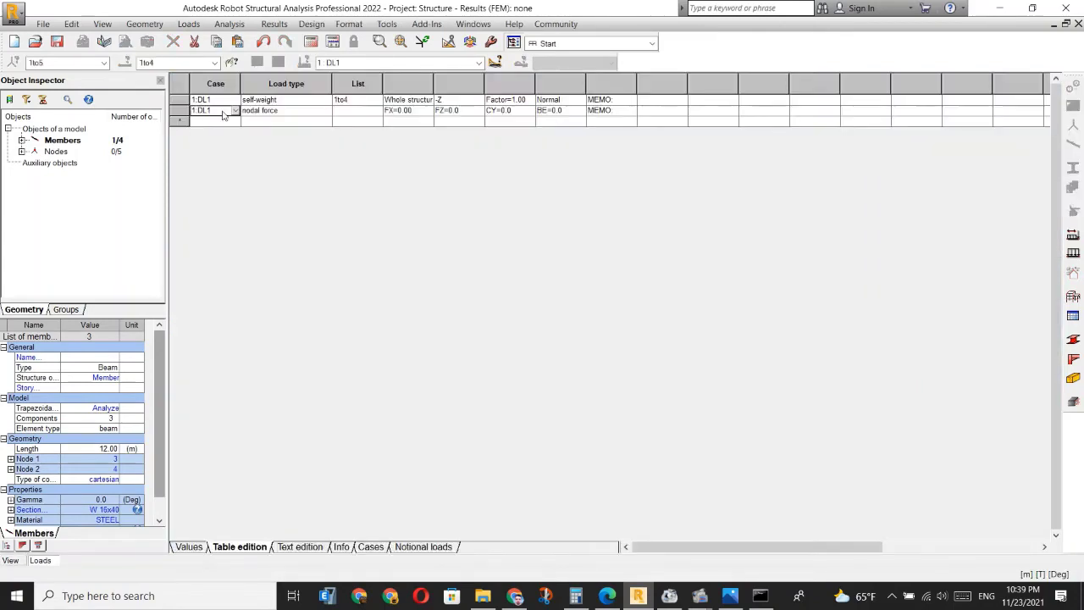
pyautogui.click(449, 111)
pyautogui.click(180, 111)
pyautogui.press('Delete')
pyautogui.click(180, 99)
pyautogui.press('Delete')
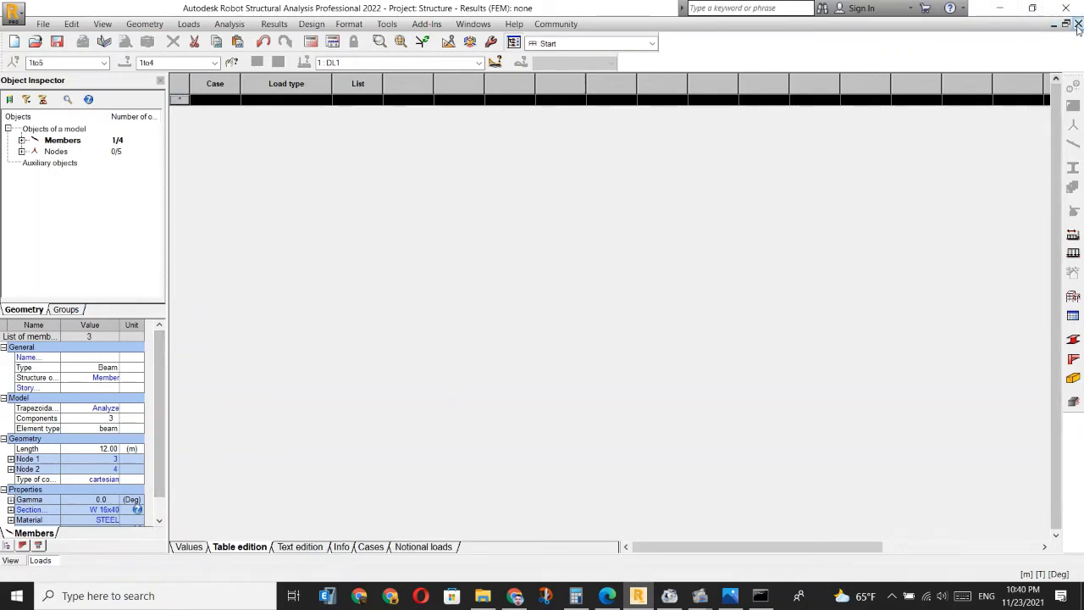
pyautogui.click(10, 561)
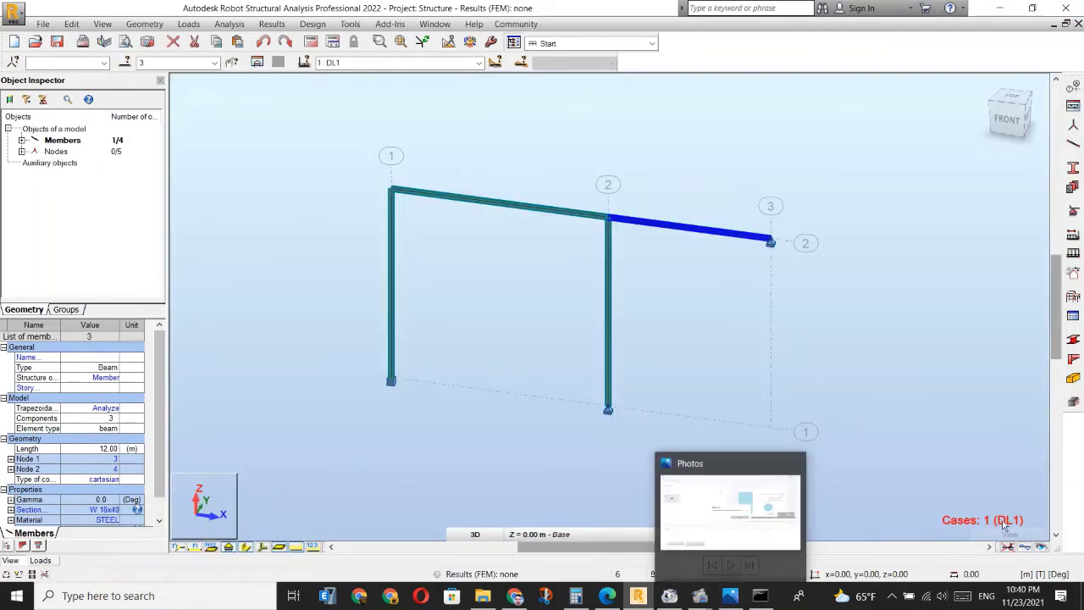
# Change all default units in the job preferences to Imperial.
pyautogui.click(1034, 575)
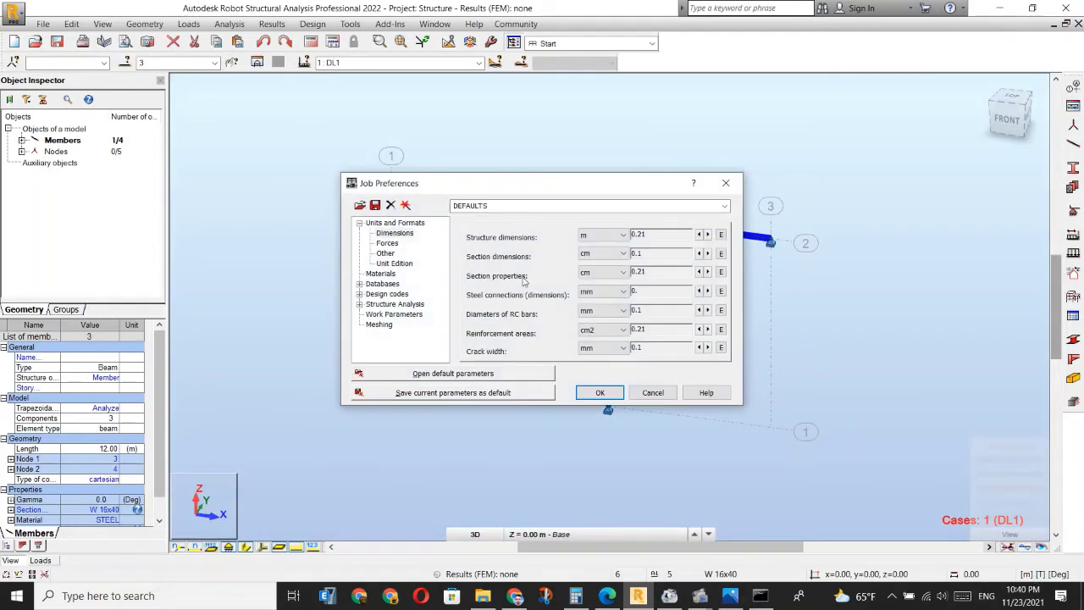
pyautogui.click(389, 223)
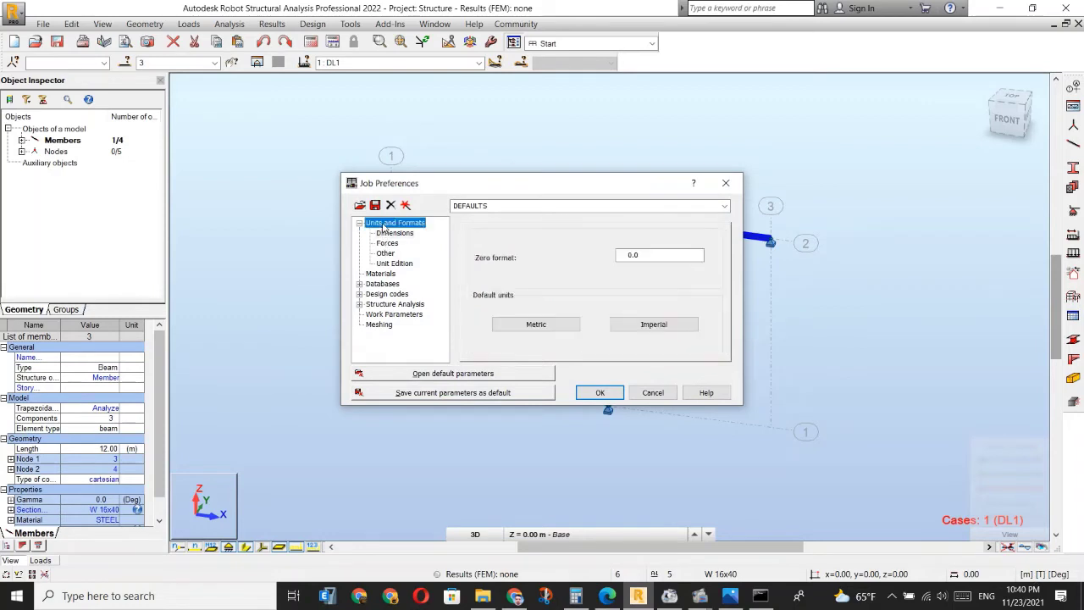
pyautogui.click(659, 324)
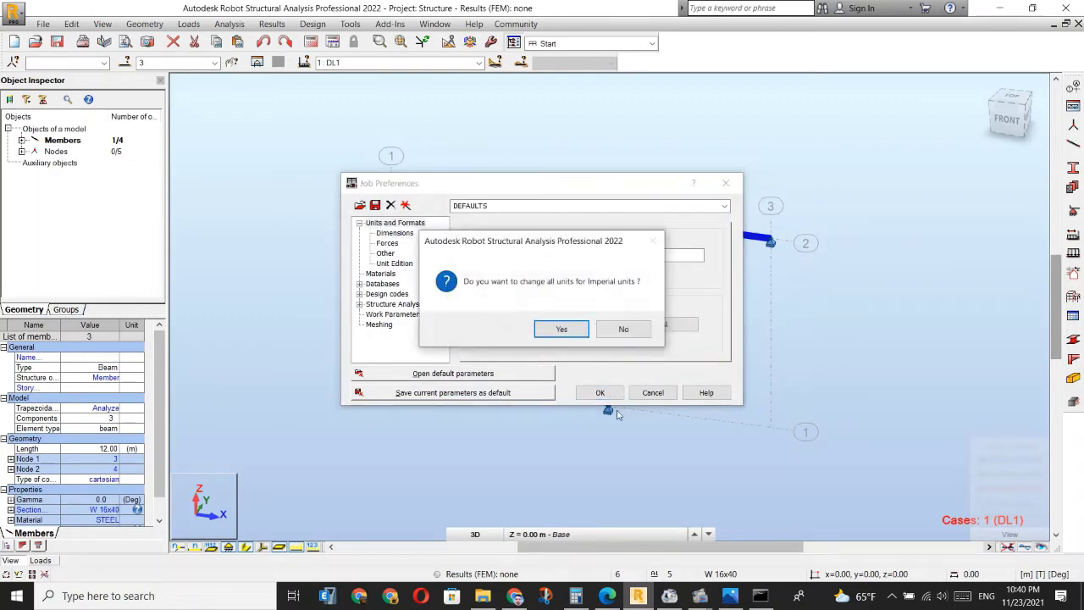
pyautogui.click(562, 329)
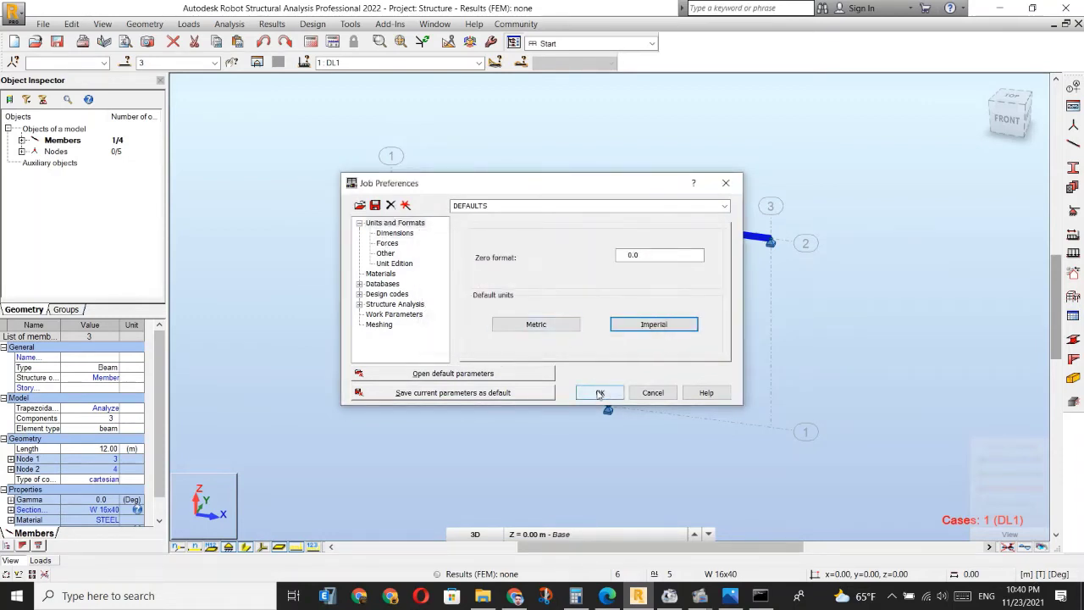
pyautogui.click(598, 392)
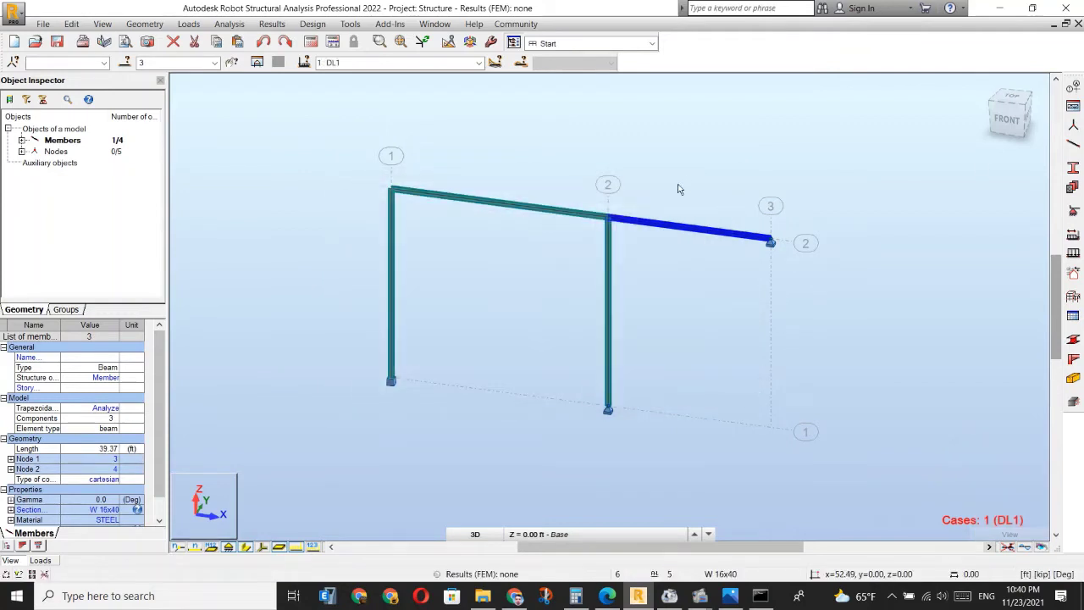
# Check the X positions of the structural axes in feet.
pyautogui.click(1073, 89)
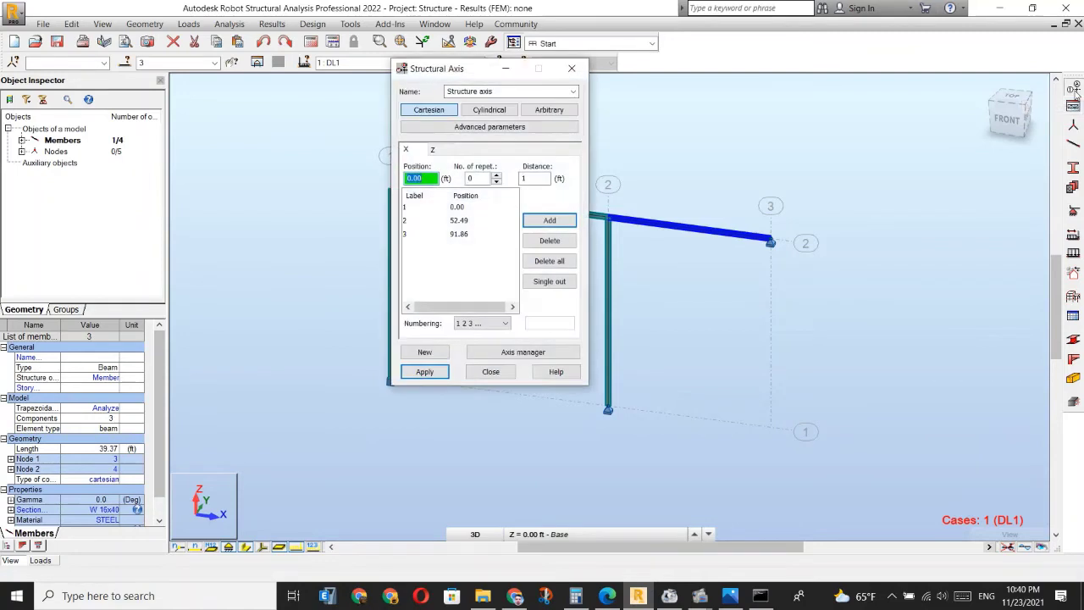
pyautogui.moveTo(523, 68); pyautogui.dragTo(858, 121)
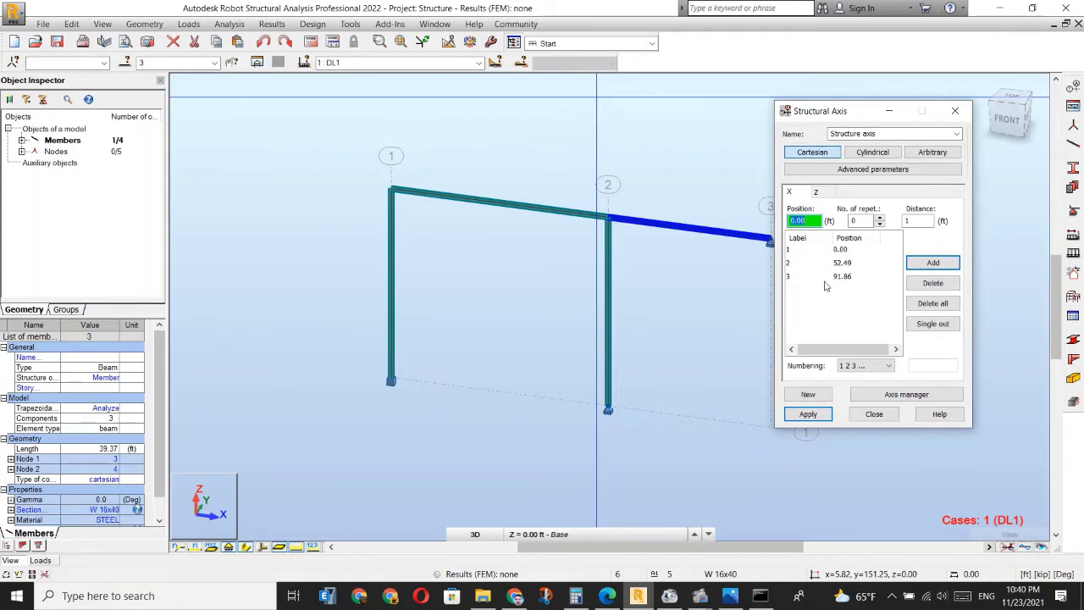
pyautogui.click(874, 413)
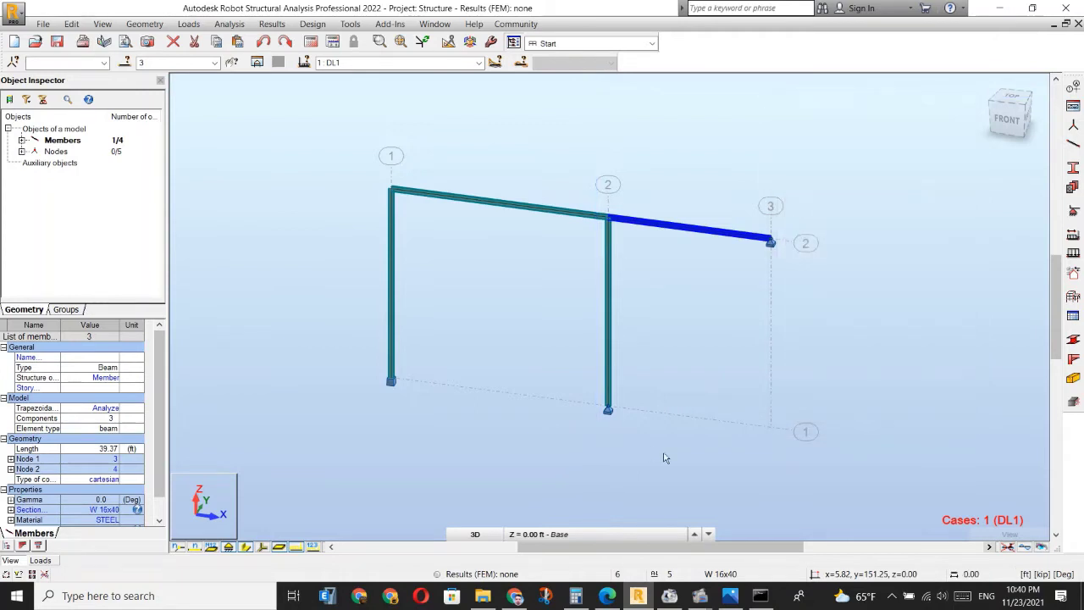
# Delete all frame members and nodes, including the remaining pinned node at the top of axis 3.
pyautogui.moveTo(769, 472); pyautogui.dragTo(315, 161)
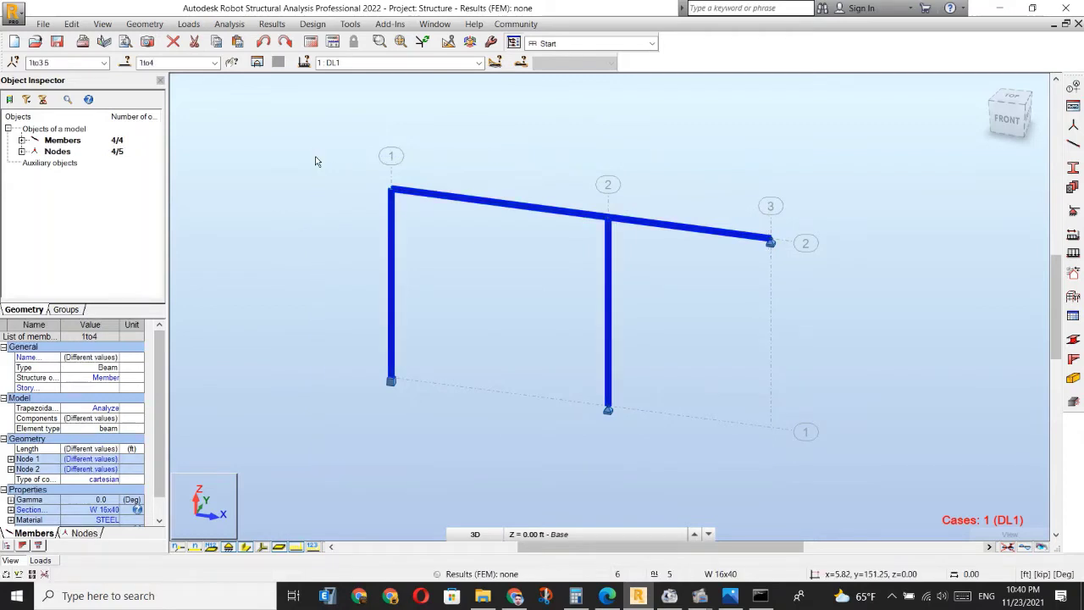
pyautogui.press('Delete')
pyautogui.moveTo(727, 173); pyautogui.dragTo(859, 298)
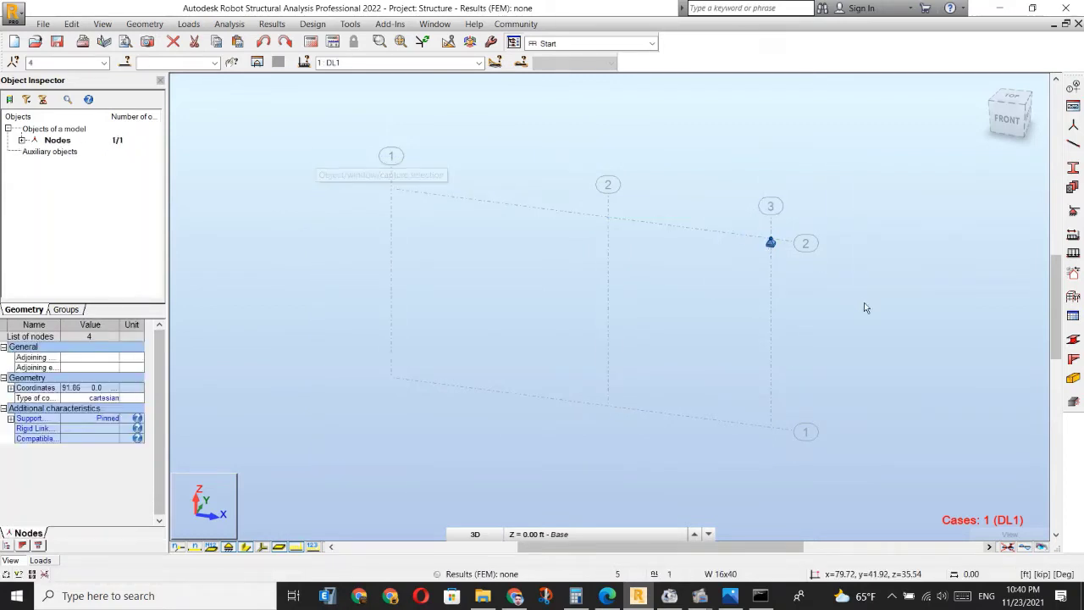
pyautogui.press('Delete')
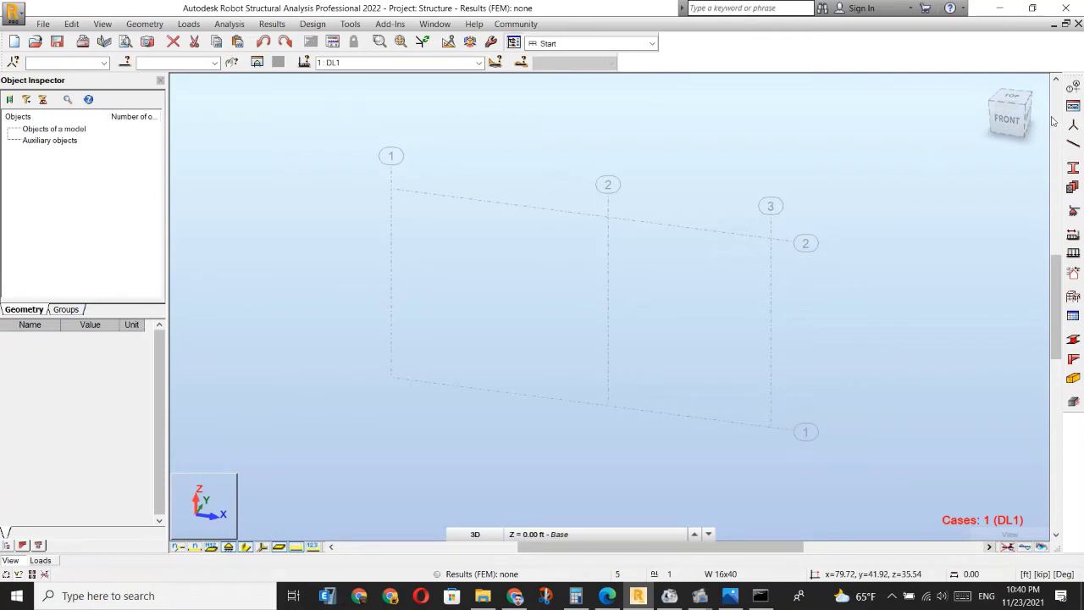
# Replace all X structural axes with new ones at 0, 16 and 28 ft.
pyautogui.click(1072, 89)
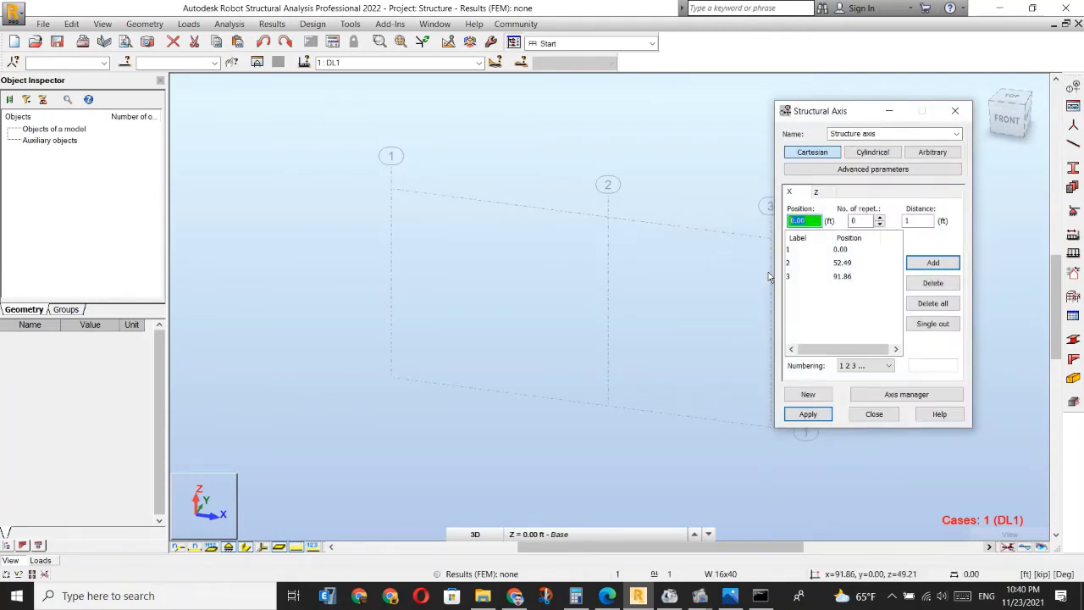
pyautogui.click(936, 303)
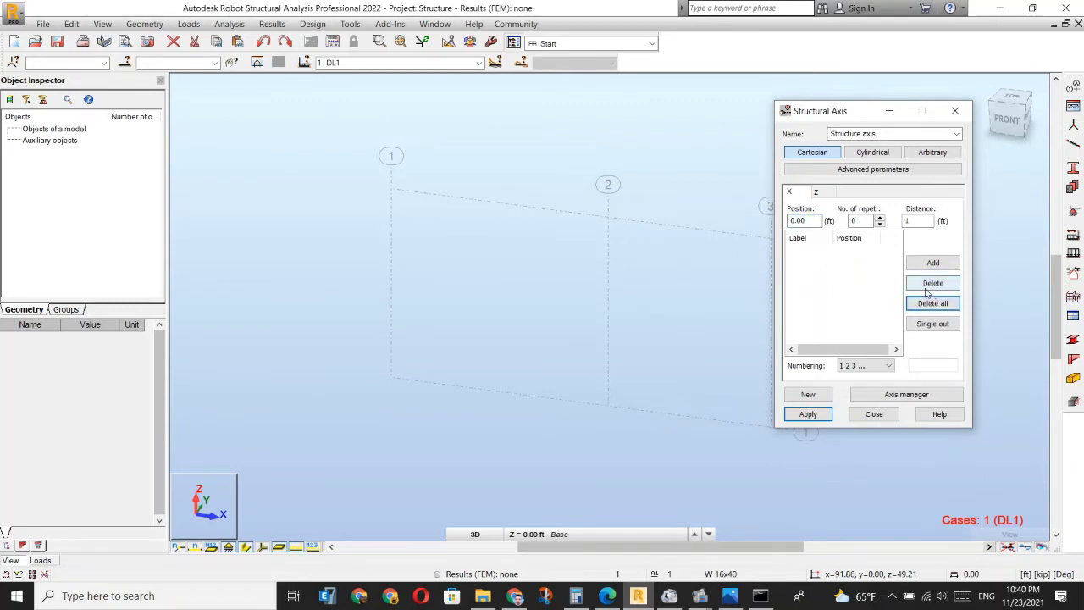
pyautogui.click(803, 221)
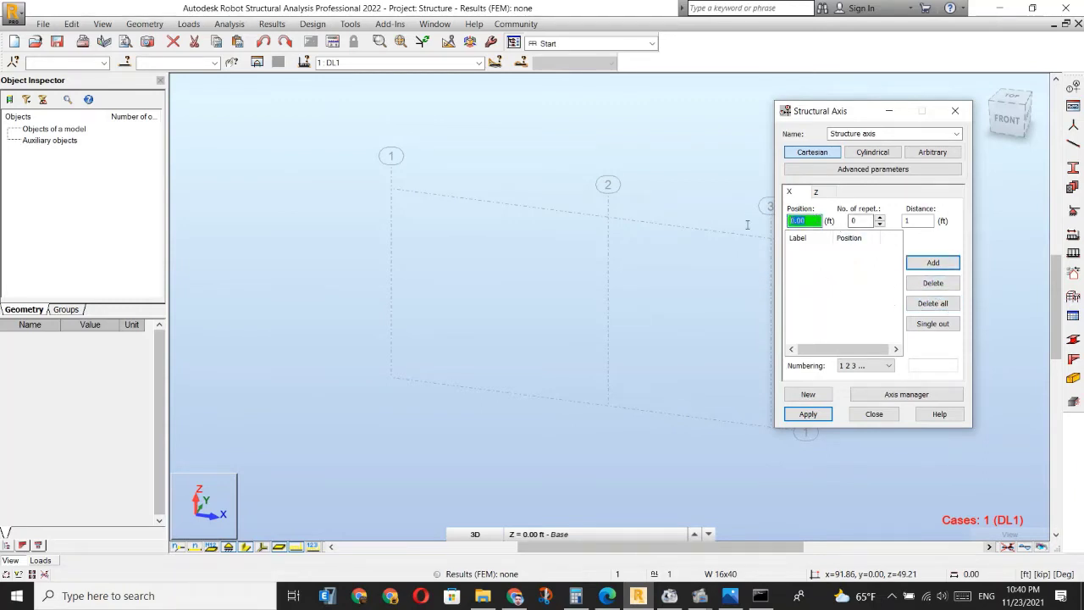
pyautogui.press('Return')
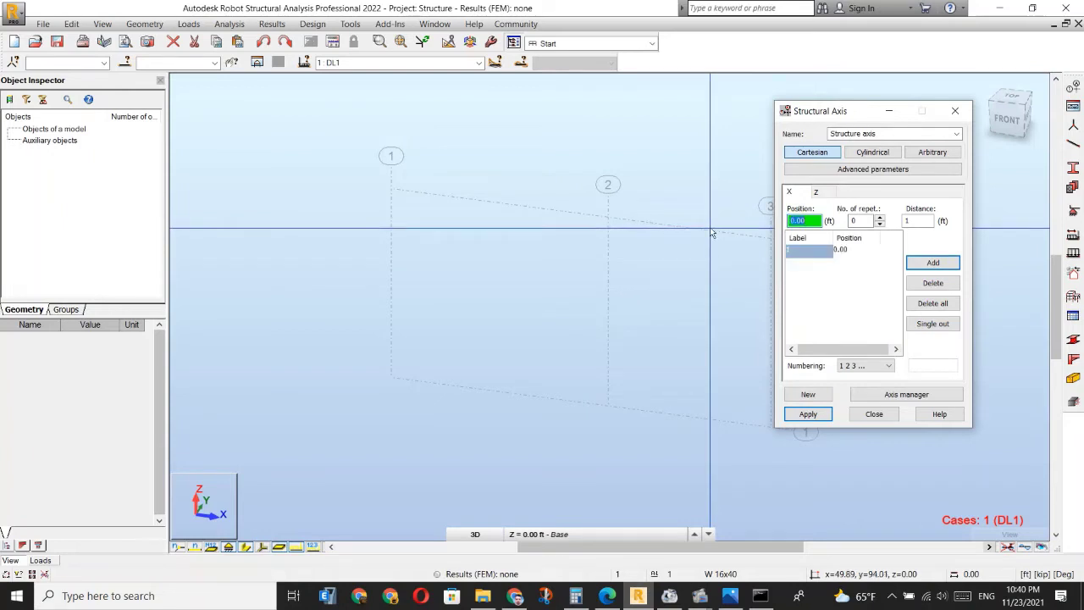
pyautogui.write('16')
pyautogui.press('Return')
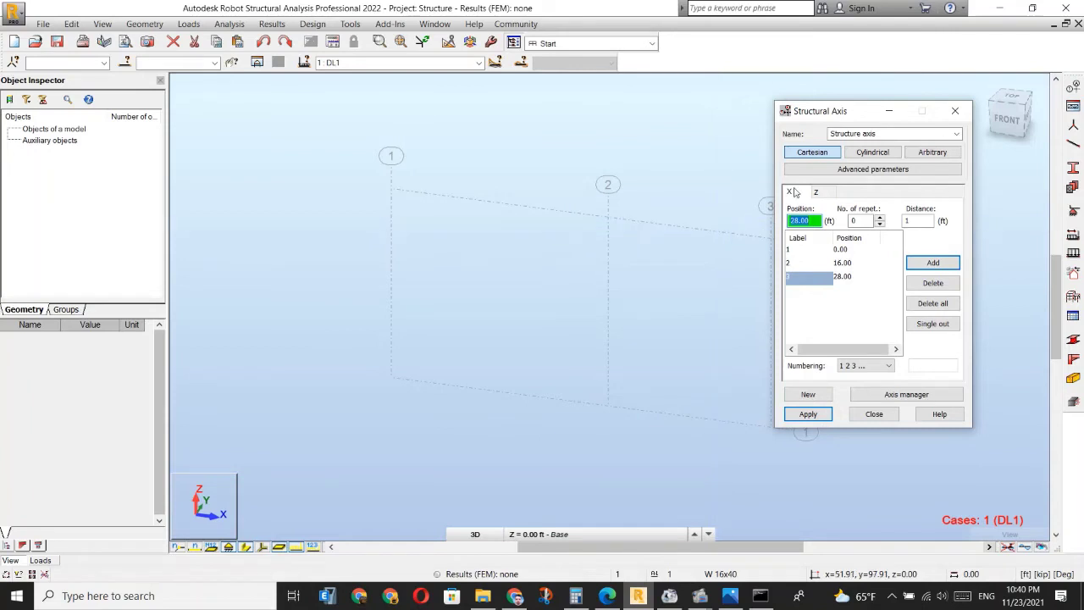
# Replace all Z structural axes with new ones at 0 and 15 ft and apply the grid.
pyautogui.click(827, 192)
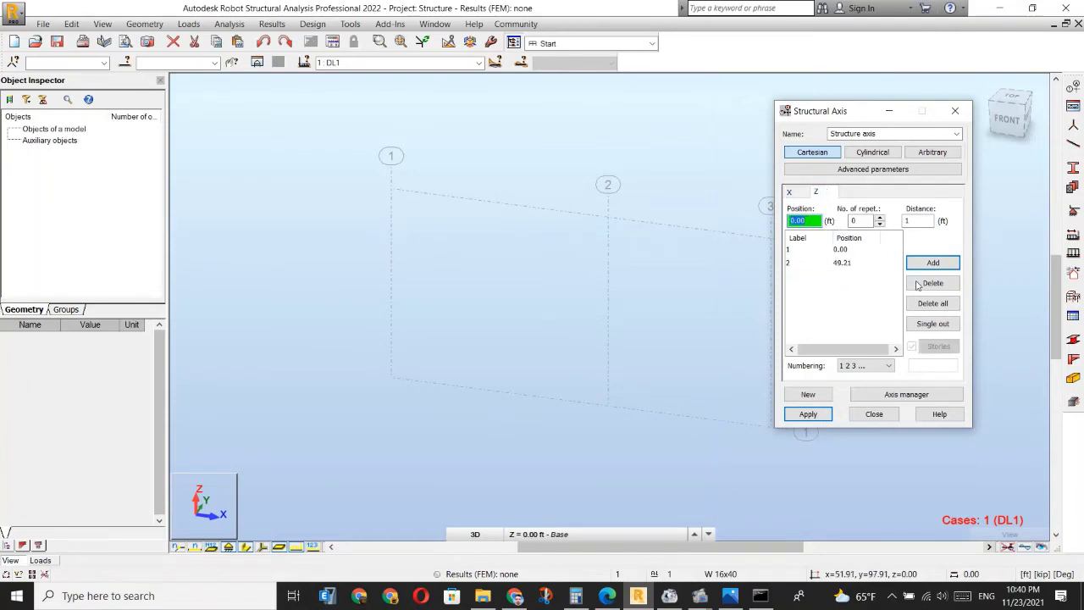
pyautogui.click(930, 303)
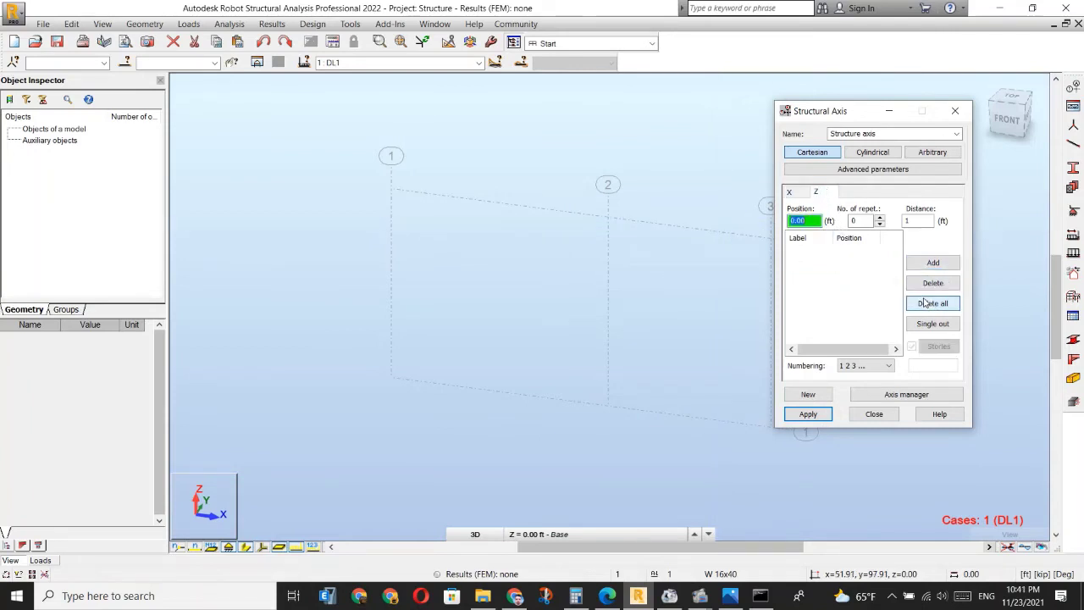
pyautogui.press('Return')
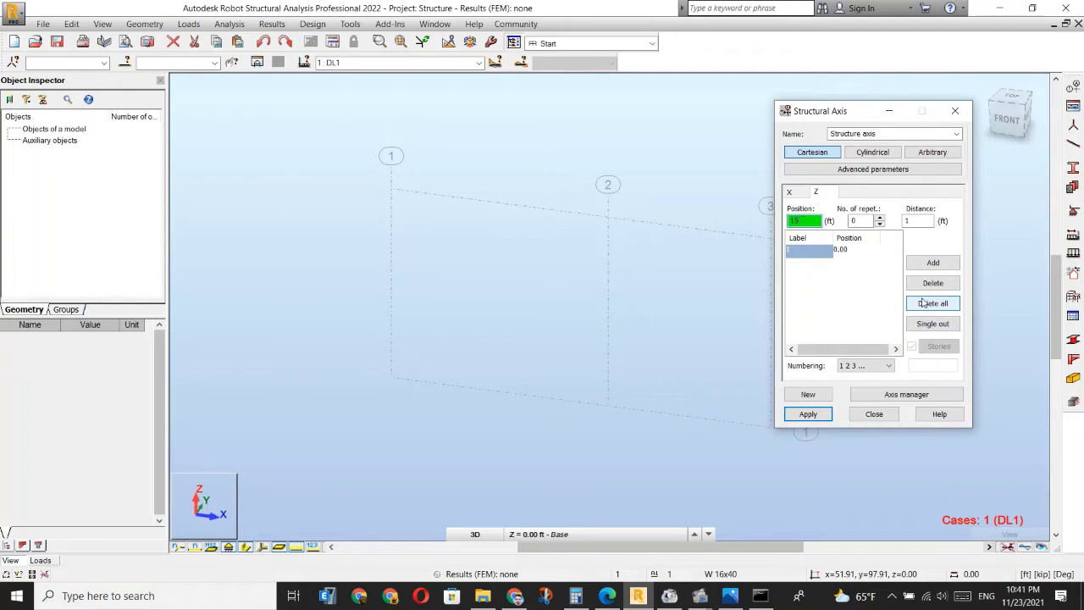
pyautogui.press('Return')
pyautogui.click(807, 413)
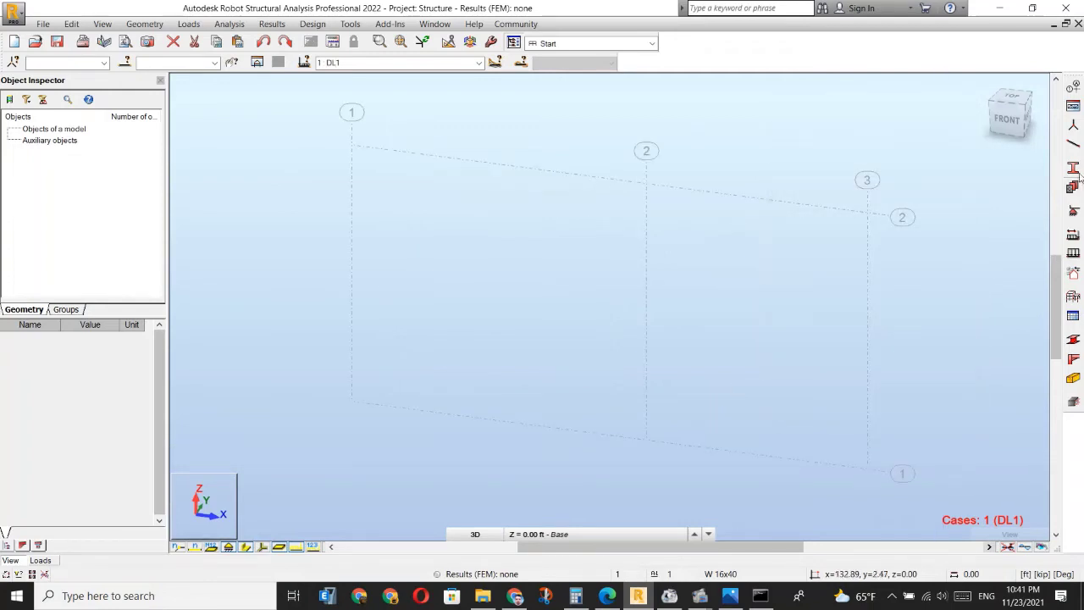
# Draw a connected chain of W 16x40 members up axis 1 from its base and along the upper grid line to axes 2 and 3.
pyautogui.click(1074, 145)
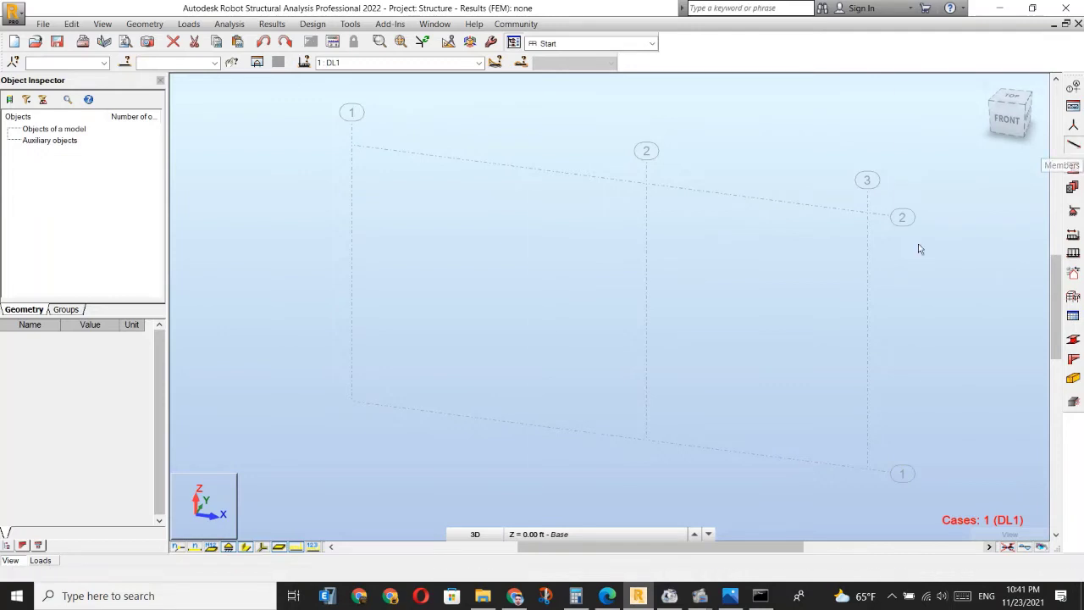
pyautogui.click(351, 402)
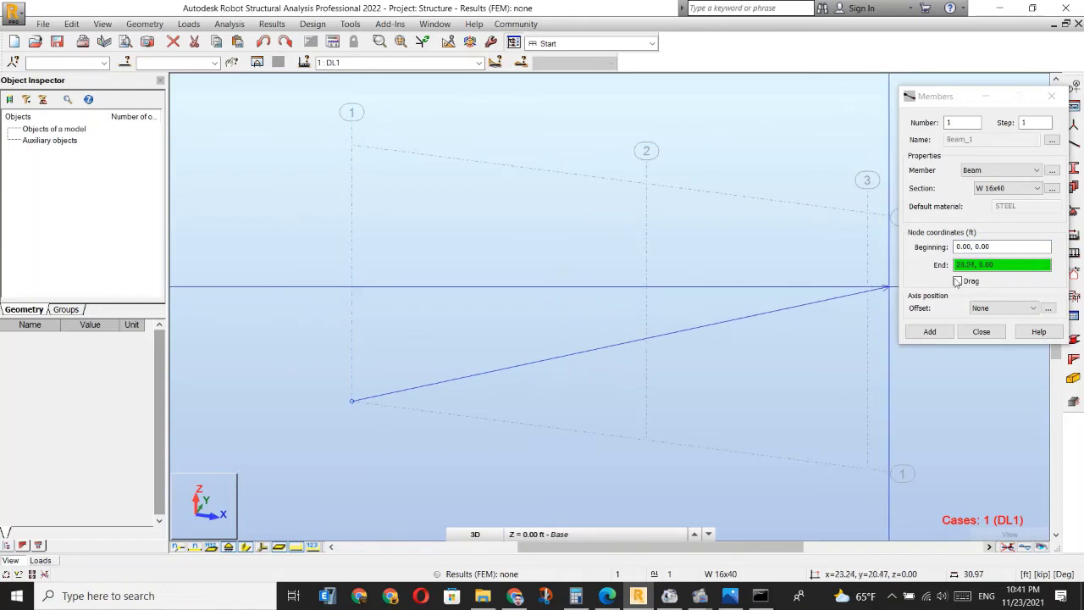
pyautogui.click(885, 288)
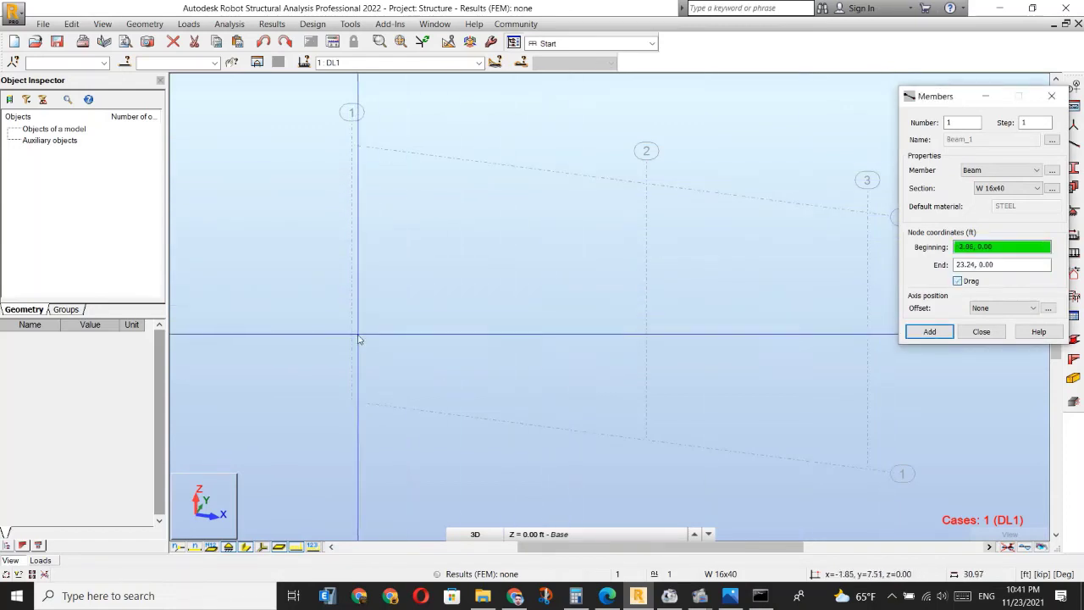
pyautogui.click(351, 402)
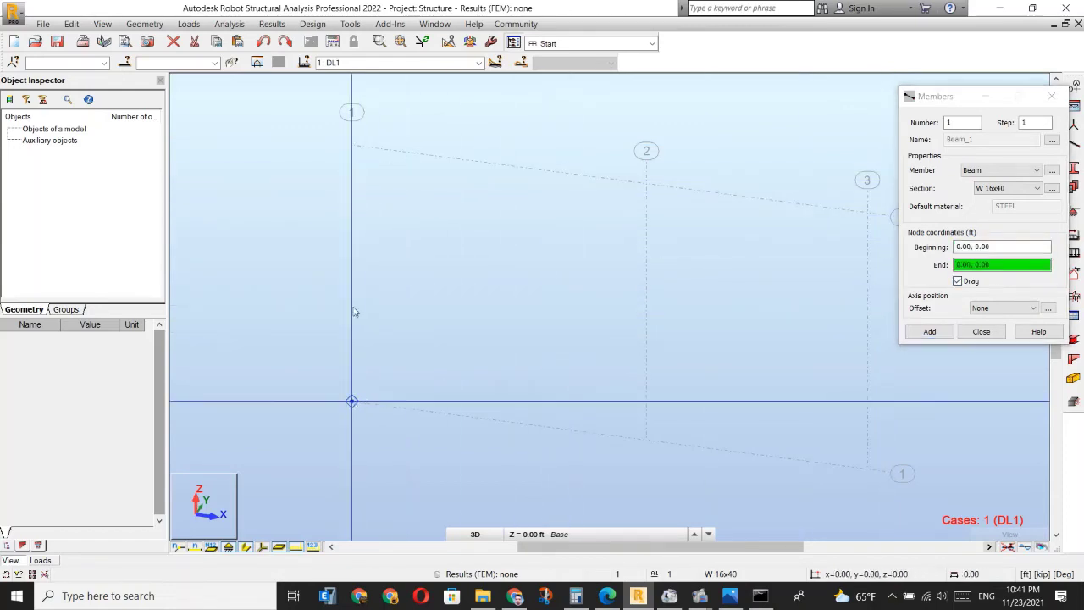
pyautogui.click(352, 146)
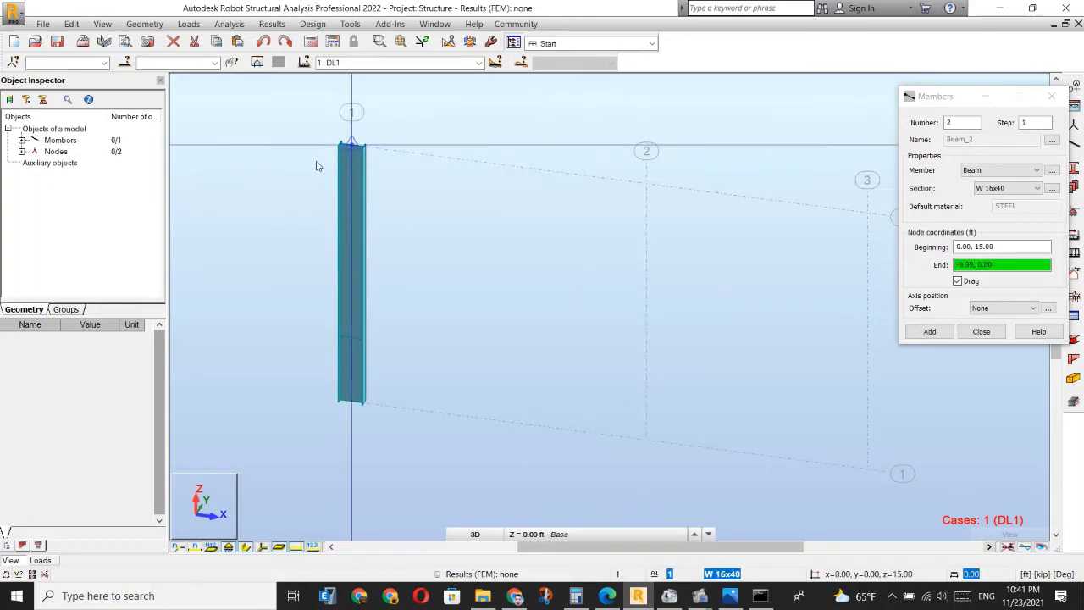
pyautogui.click(648, 181)
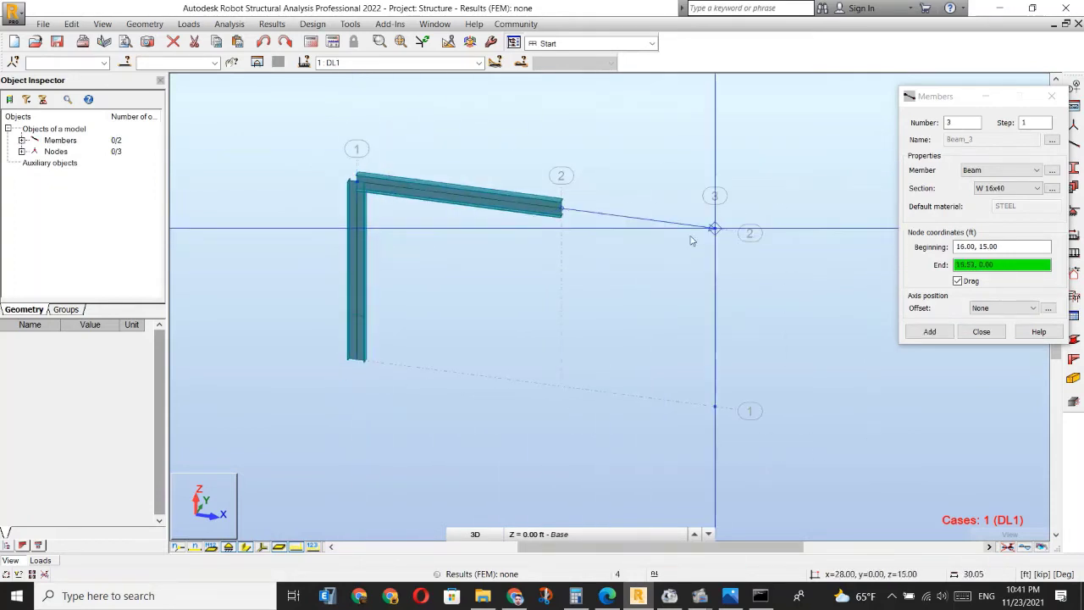
pyautogui.click(714, 229)
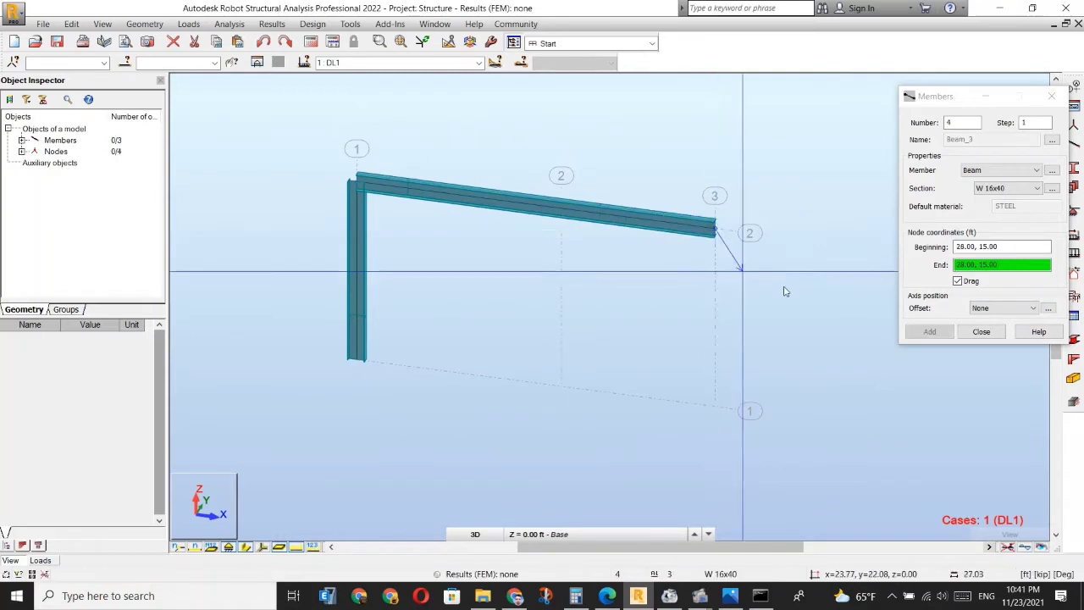
# Turn off chained drawing and add a W 16x40 column on axis 2 from the base to the beam line.
pyautogui.click(956, 280)
pyautogui.click(561, 385)
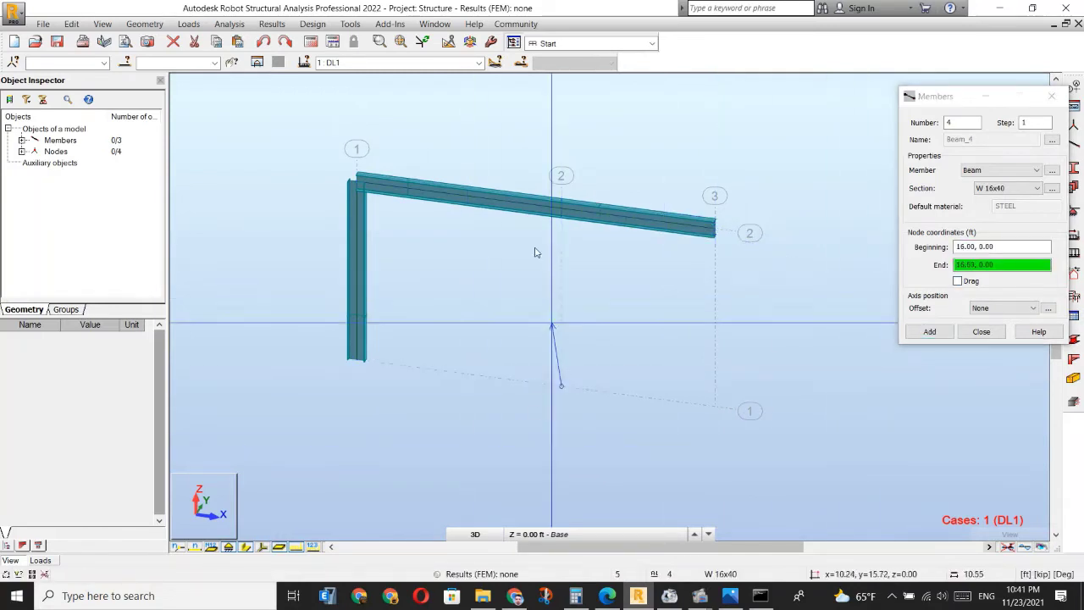
pyautogui.click(564, 218)
pyautogui.click(981, 331)
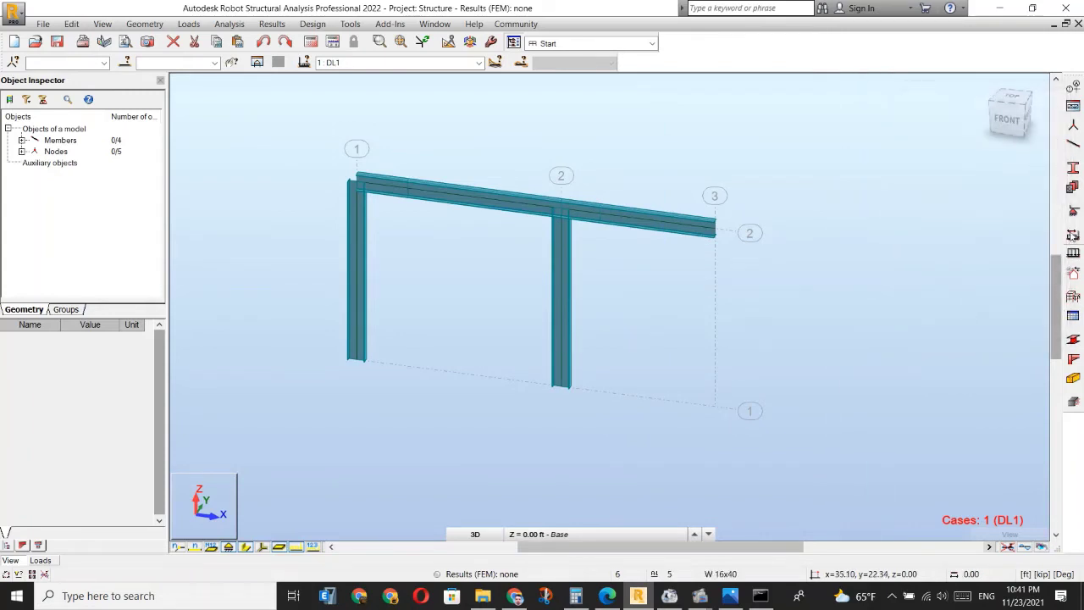
# Assign a fixed support at the base of axis 1 and pinned supports at the base of axis 2 and the beam end on axis 3.
pyautogui.click(1073, 211)
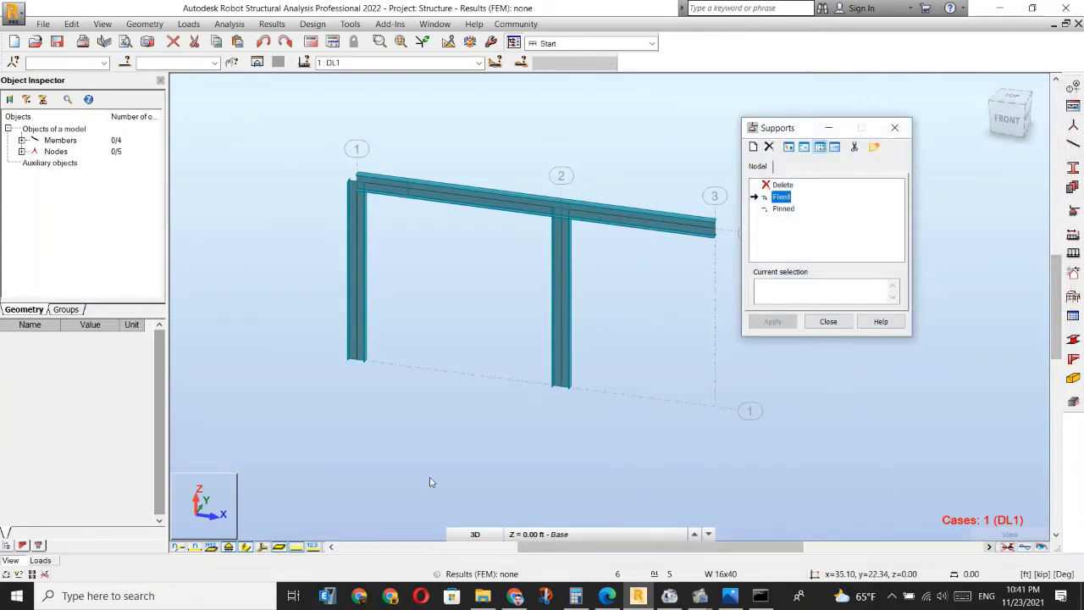
pyautogui.click(813, 210)
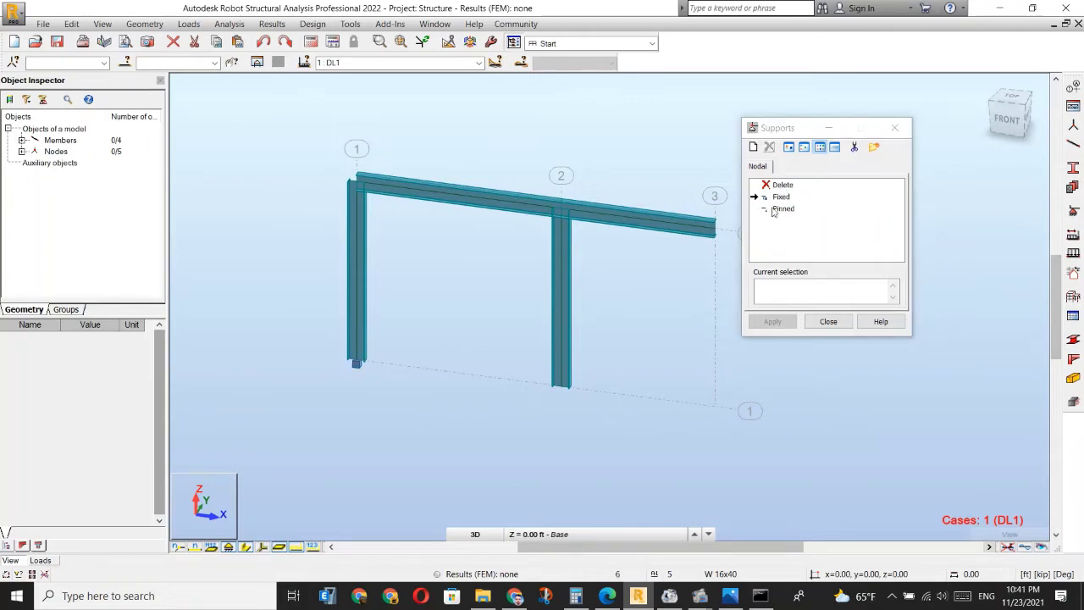
pyautogui.click(564, 386)
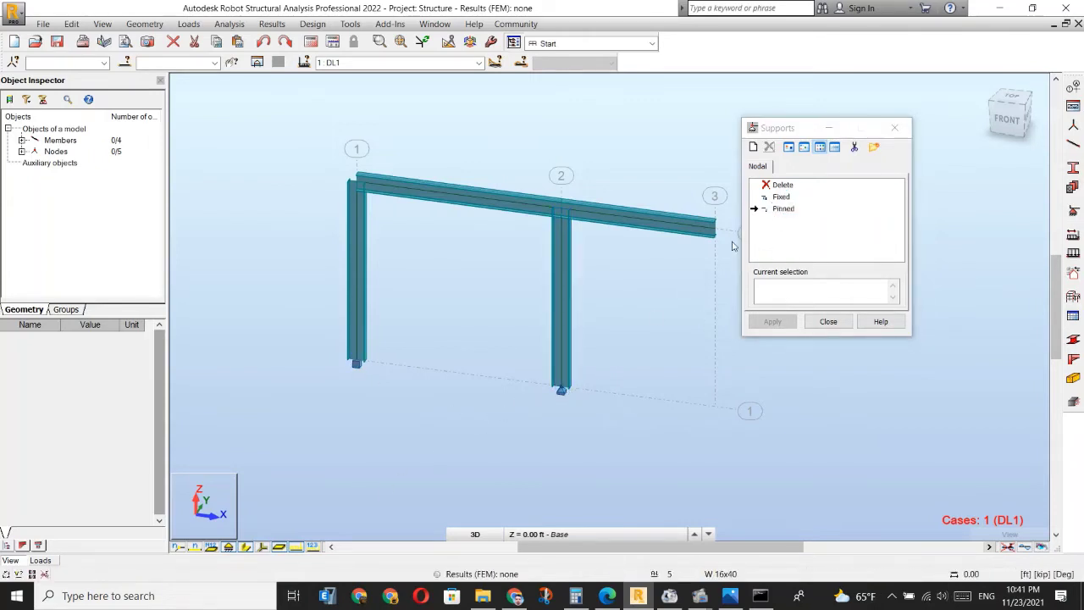
pyautogui.click(715, 228)
pyautogui.click(809, 327)
# Define a concentrated member force for case DL1 of -6 kip in local Z at an absolute distance of 8 ft.
pyautogui.click(1074, 272)
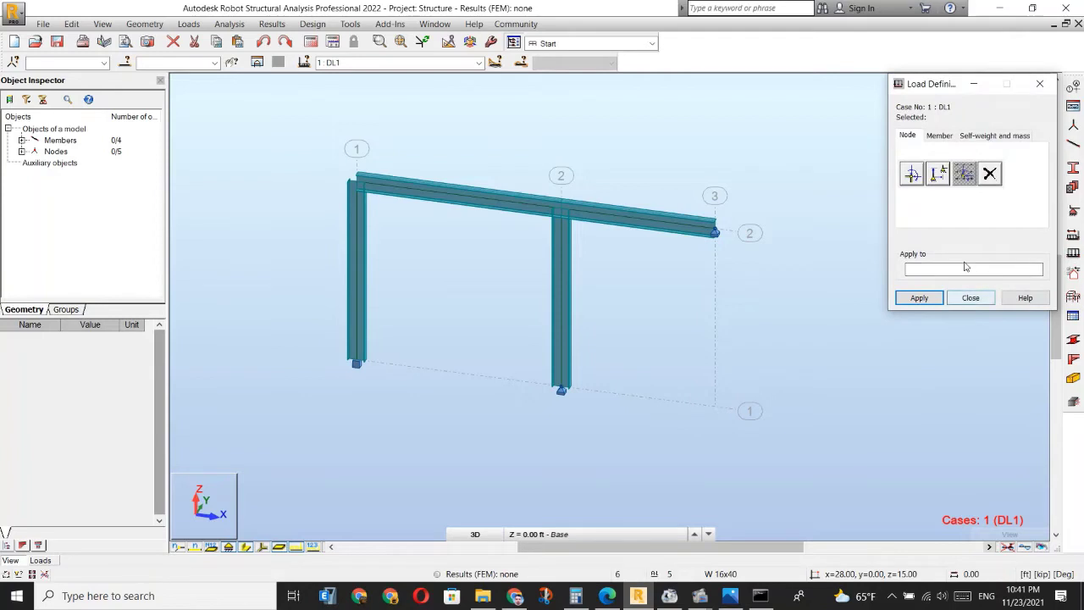
pyautogui.click(976, 136)
pyautogui.click(937, 136)
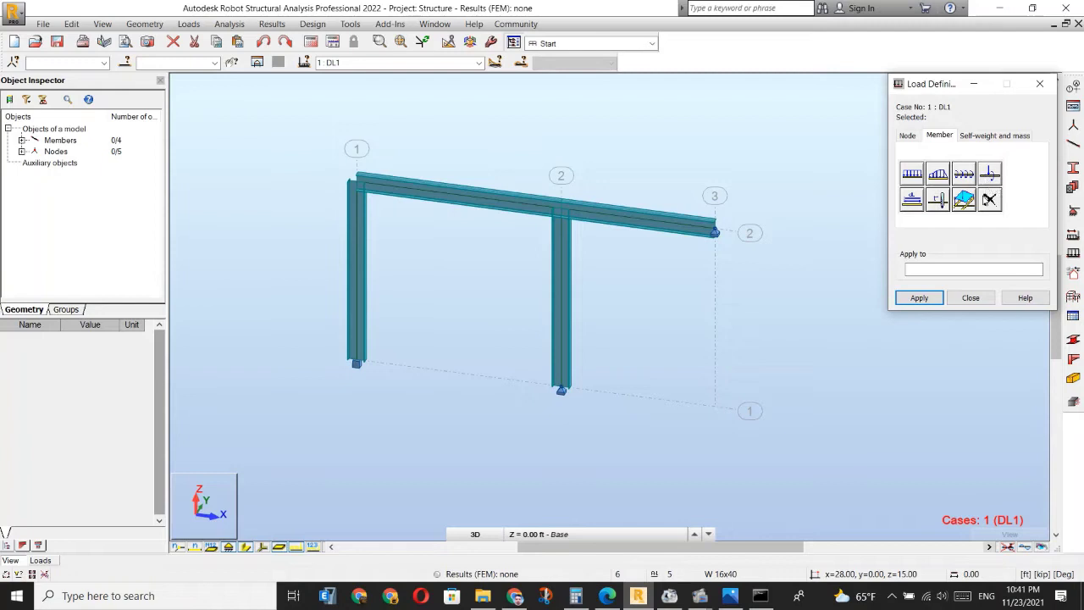
pyautogui.click(989, 175)
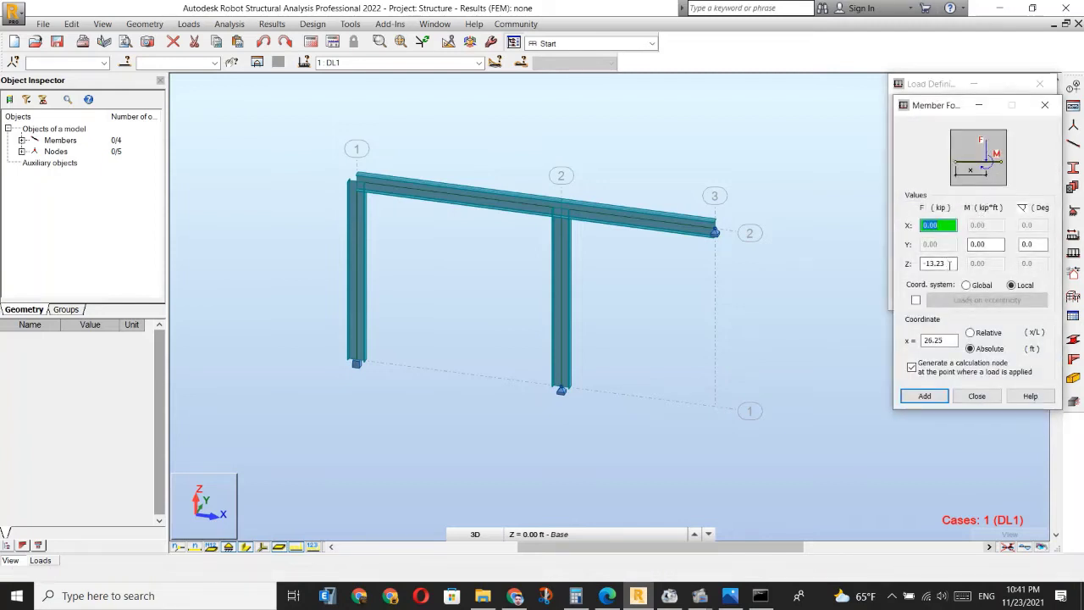
pyautogui.doubleClick(949, 263)
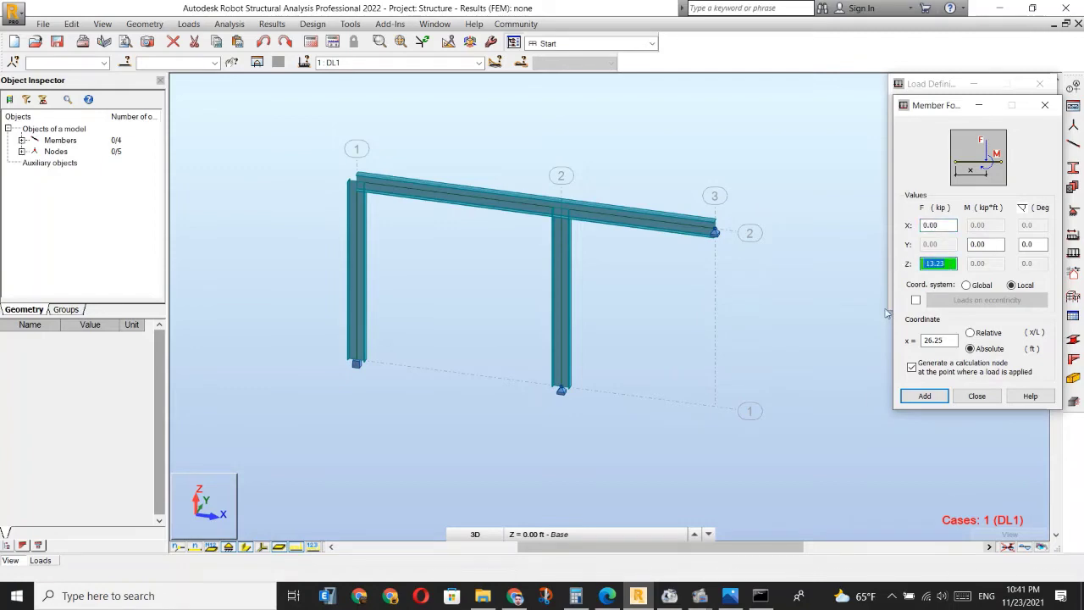
pyautogui.click(603, 596)
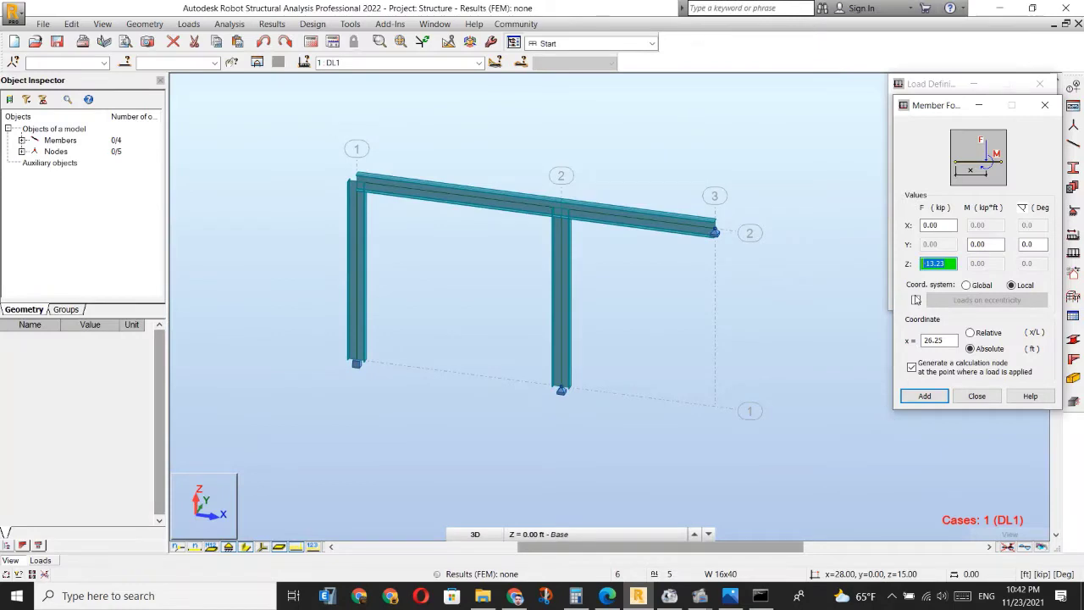
pyautogui.press('BackSpace')
pyautogui.write('-6')
pyautogui.click(940, 339)
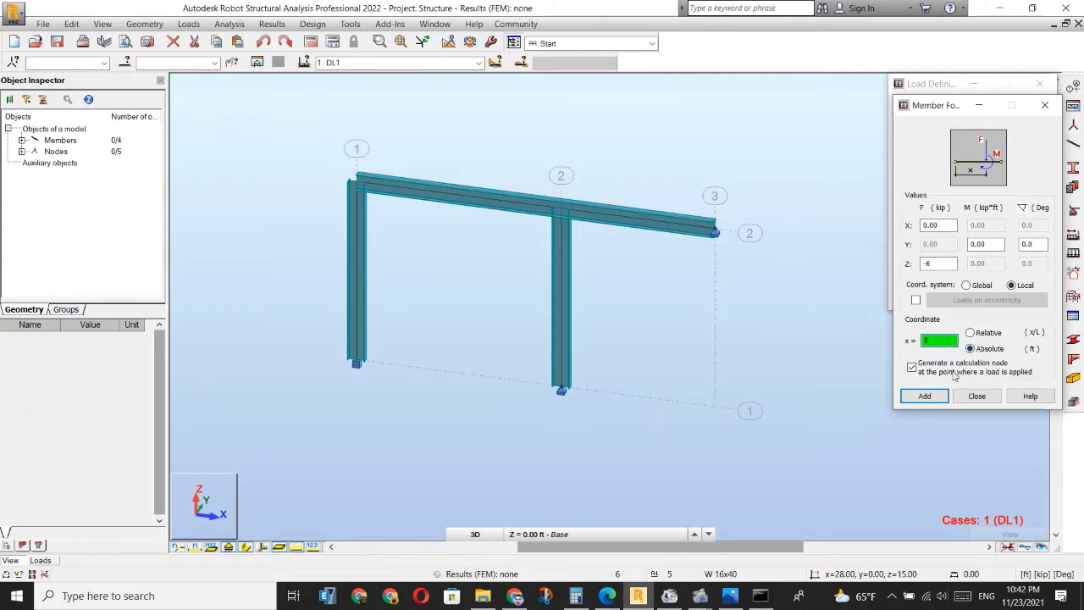
pyautogui.click(916, 396)
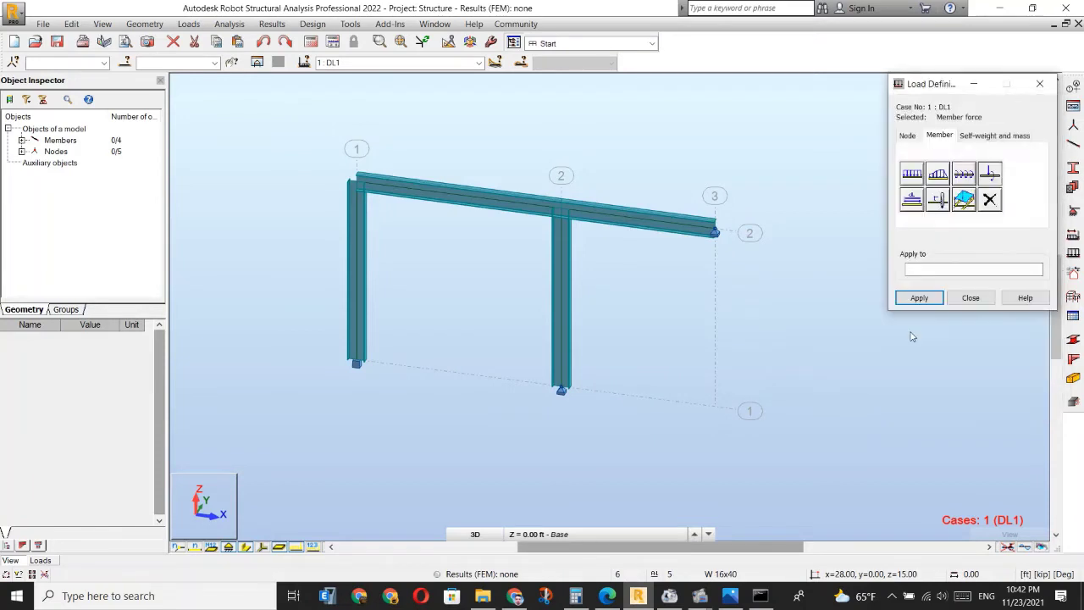
# Apply the defined member force to the beam between axes 1 and 2 and leave load definition.
pyautogui.click(915, 271)
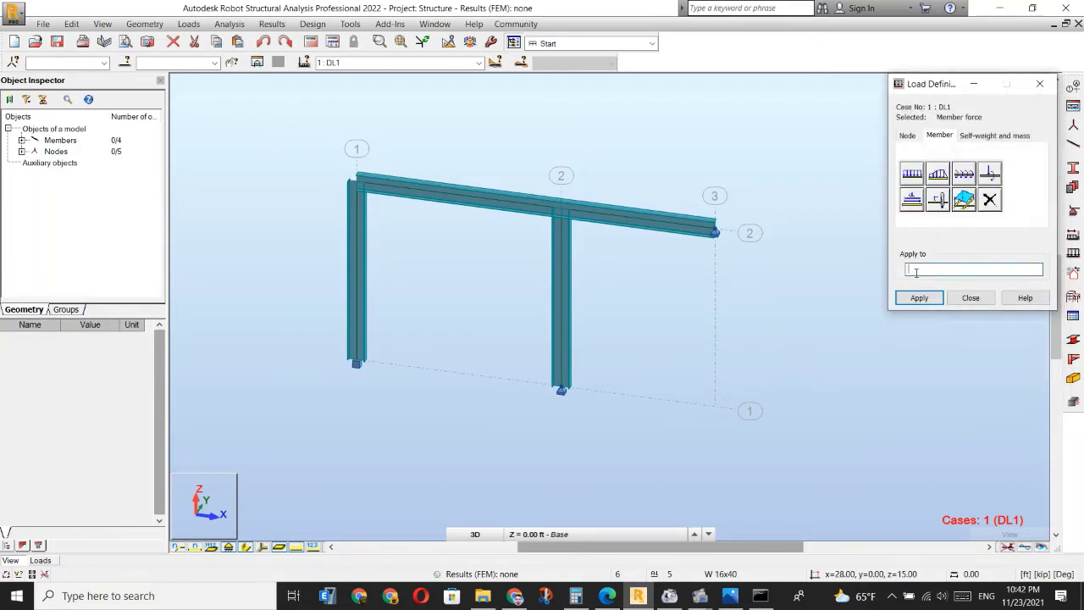
pyautogui.click(451, 209)
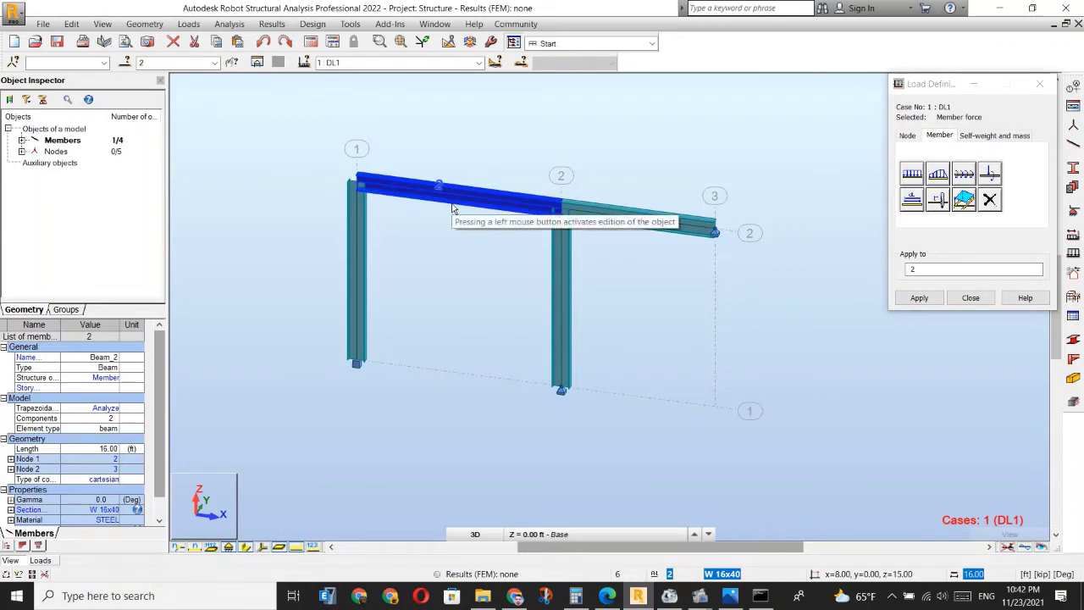
pyautogui.click(966, 298)
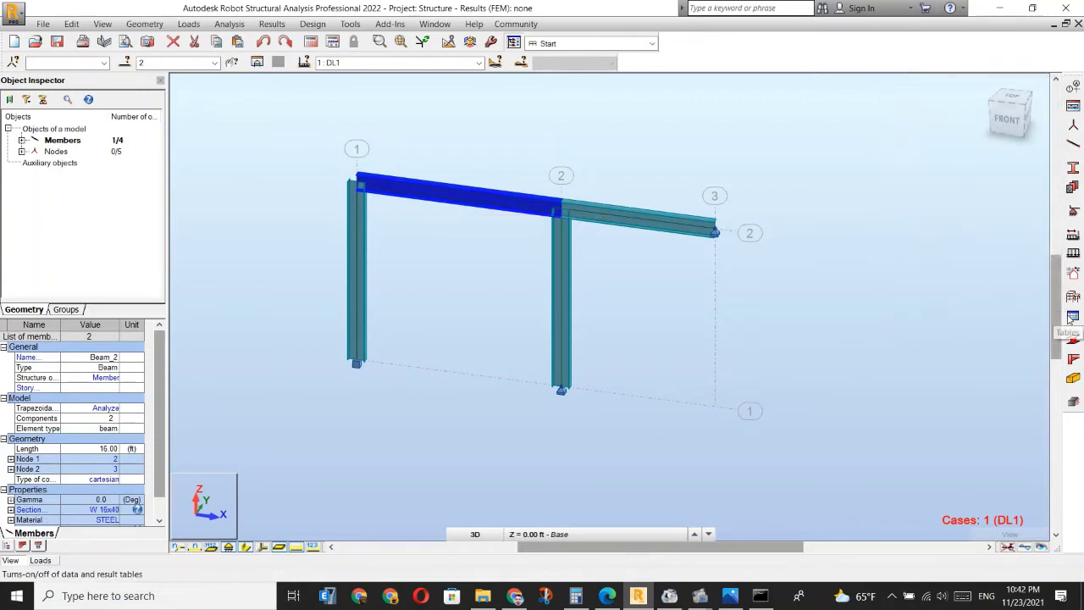
# Define a uniform member load for case DL1 of -3 kip/ft in global Z.
pyautogui.click(1072, 254)
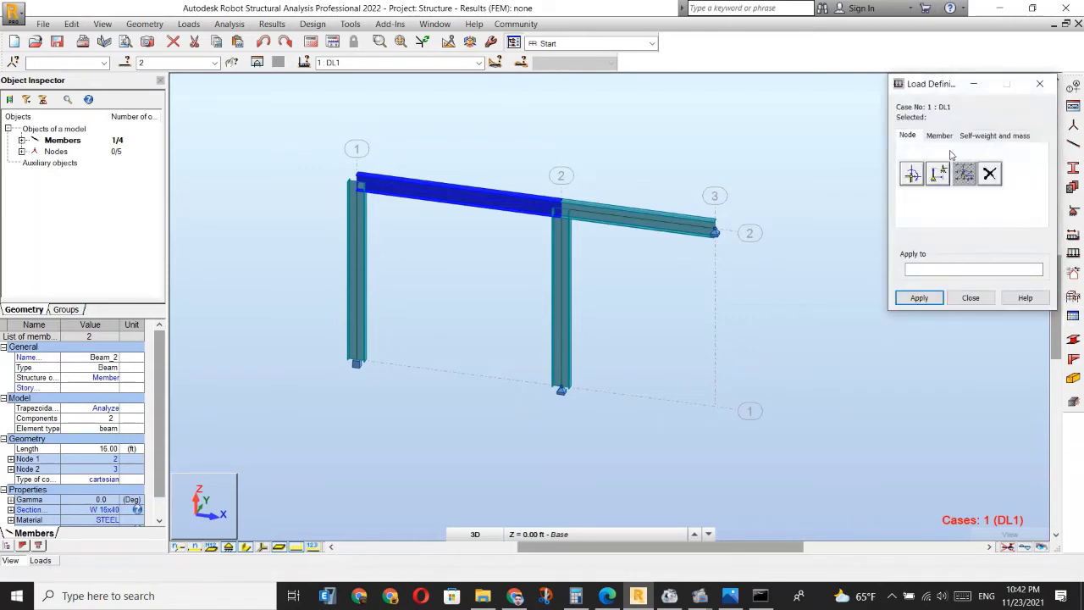
pyautogui.click(939, 135)
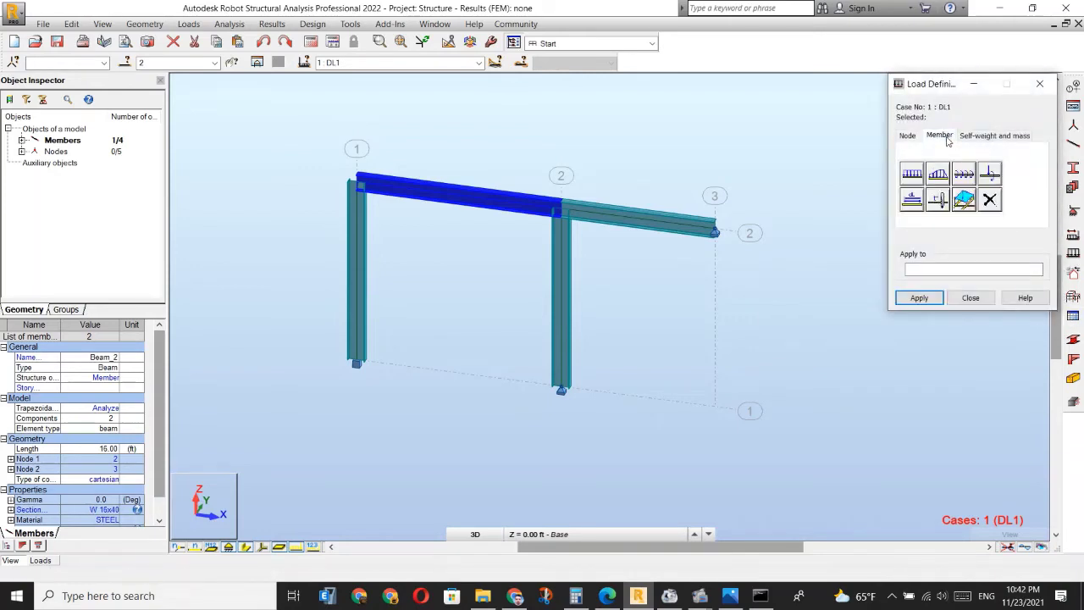
pyautogui.click(912, 176)
pyautogui.click(974, 262)
pyautogui.write('-3')
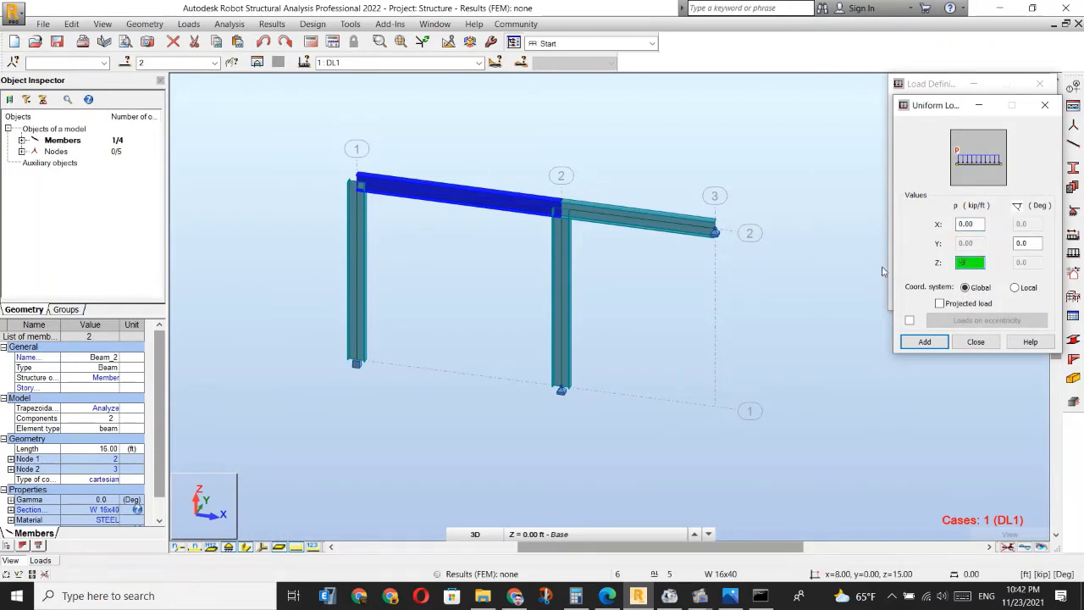
pyautogui.click(576, 596)
pyautogui.click(576, 596)
pyautogui.click(606, 596)
pyautogui.click(606, 596)
pyautogui.click(924, 342)
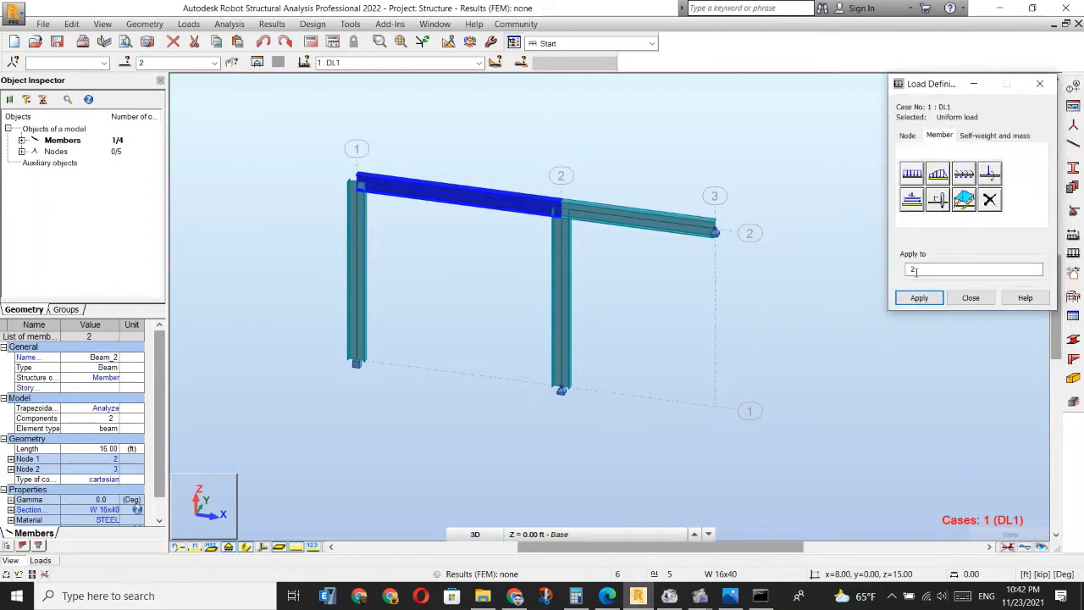
# Try to apply the defined uniform load to the beam between axes 2 and 3 and leave load definition.
pyautogui.click(642, 227)
pyautogui.click(641, 227)
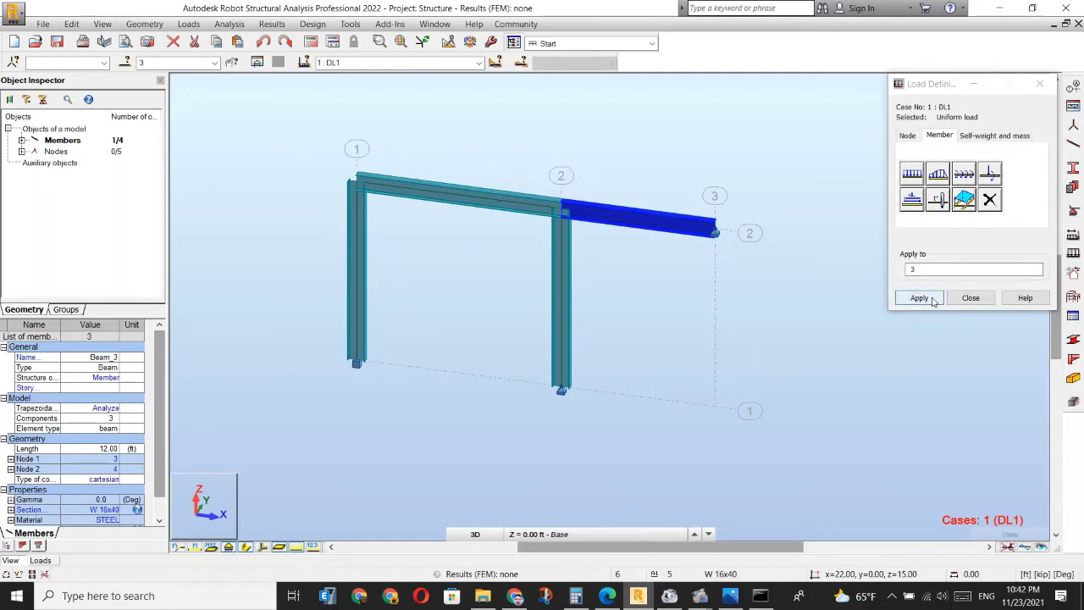
pyautogui.click(970, 298)
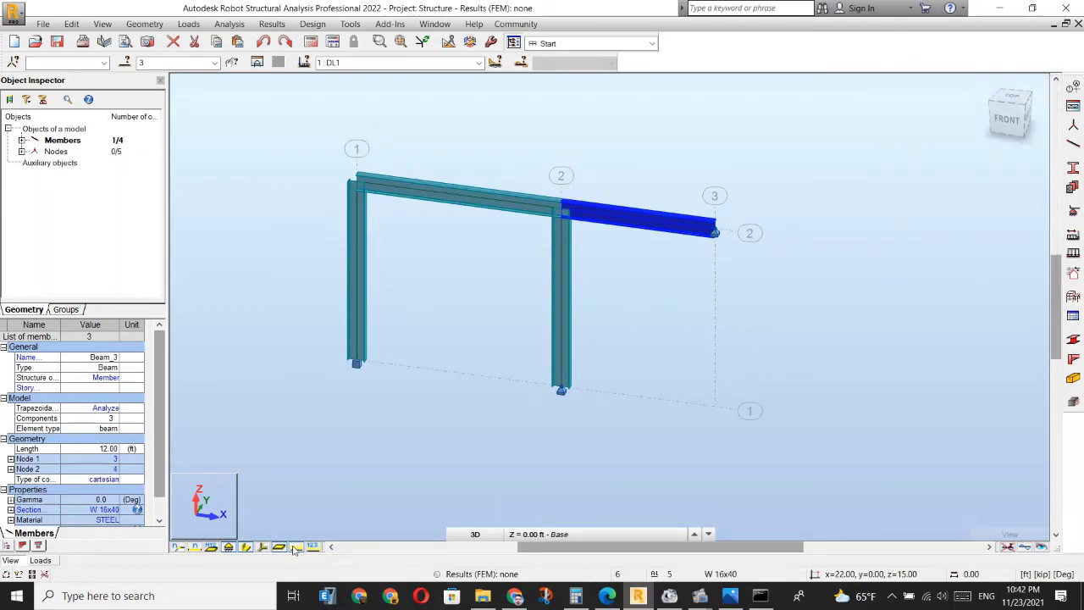
# Orient the model to the front view and select load case DL1 as the active case.
pyautogui.click(1023, 110)
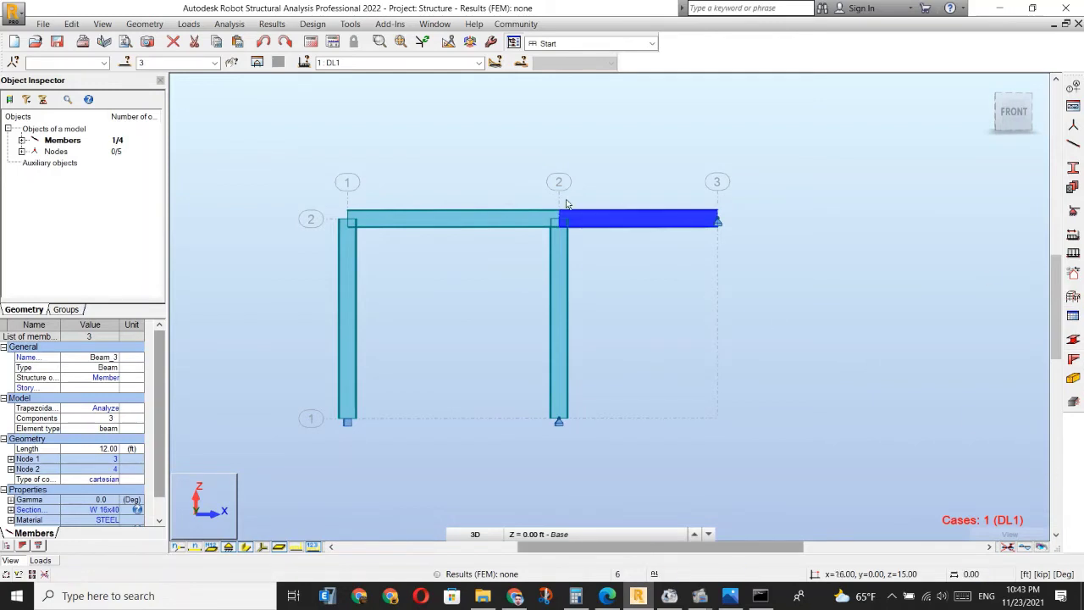
pyautogui.click(477, 65)
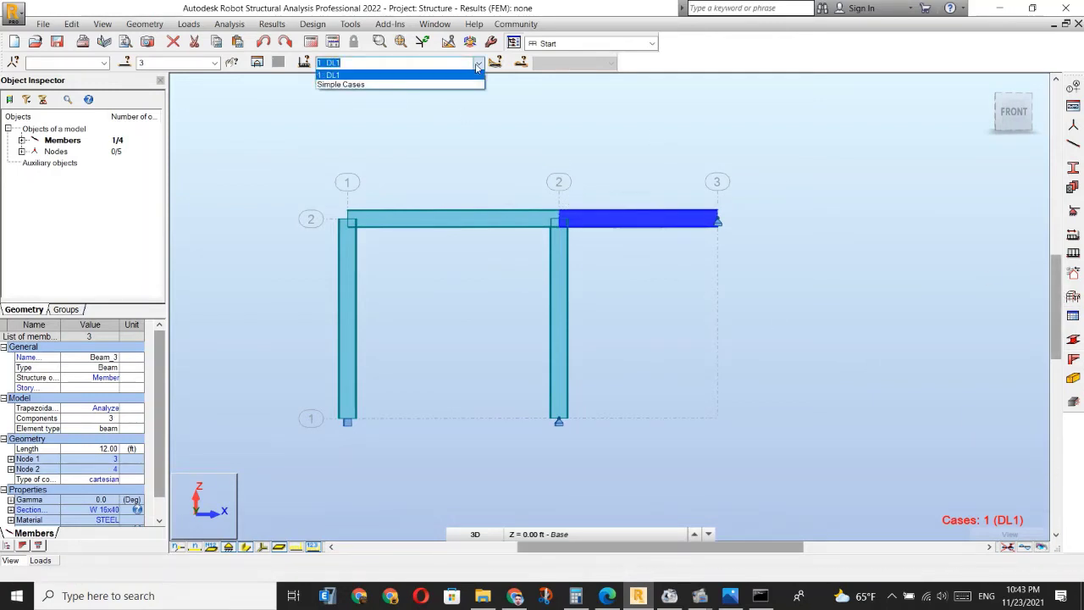
pyautogui.click(430, 76)
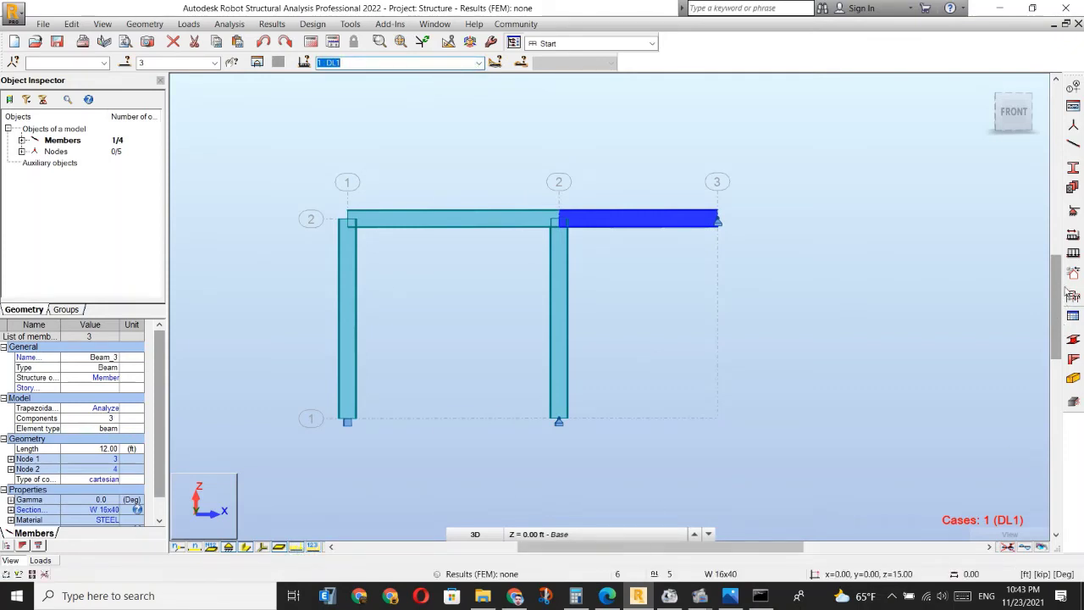
# Apply a uniform member load of -3 kip/ft in global Z to the beam between axes 2 and 3.
pyautogui.click(1074, 255)
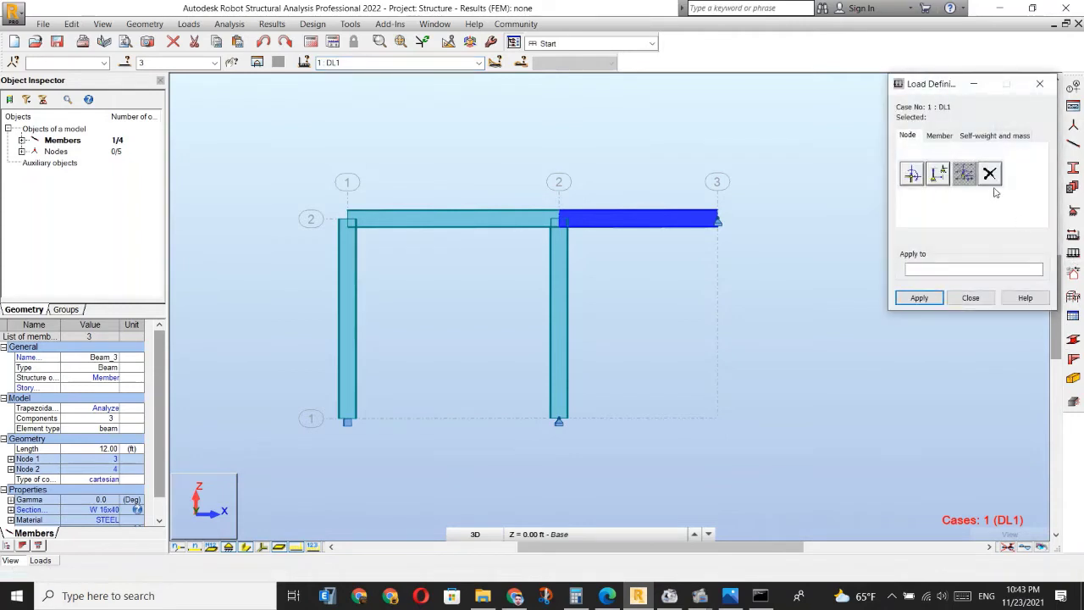
pyautogui.click(939, 135)
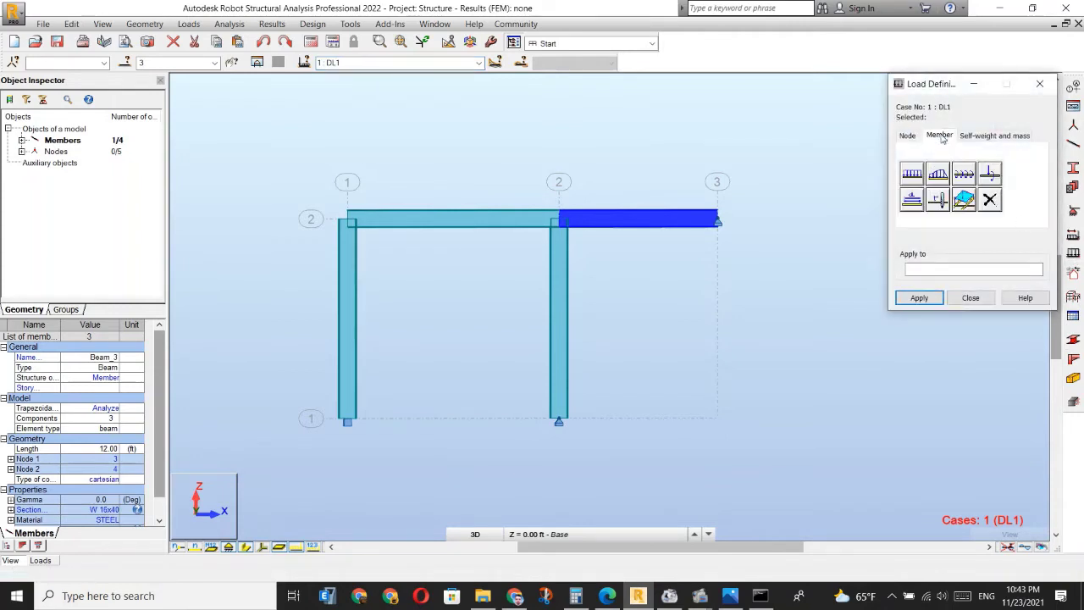
pyautogui.click(912, 174)
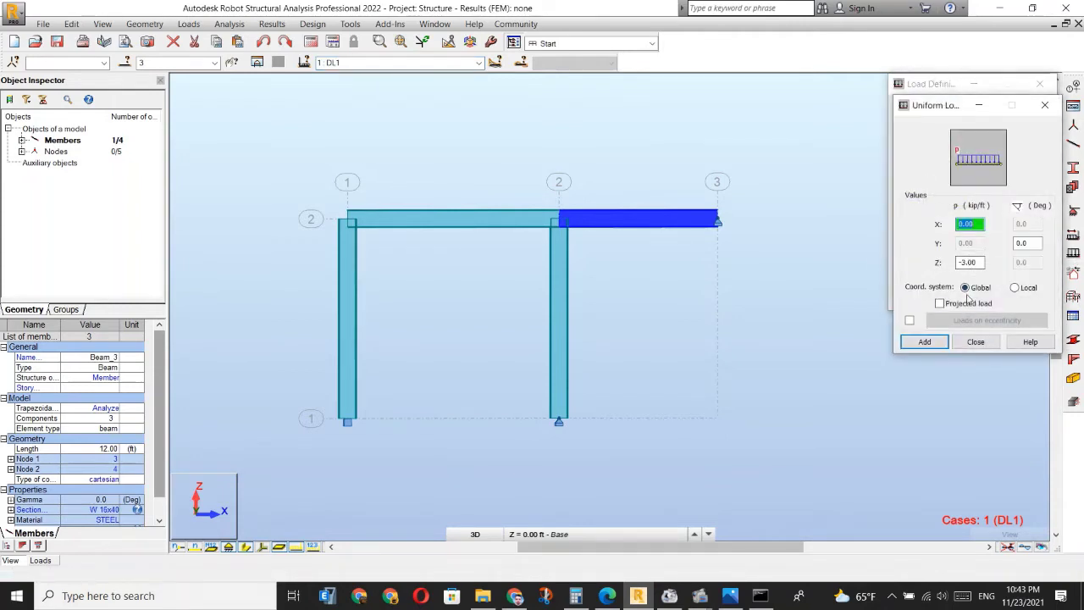
pyautogui.click(925, 342)
pyautogui.click(919, 298)
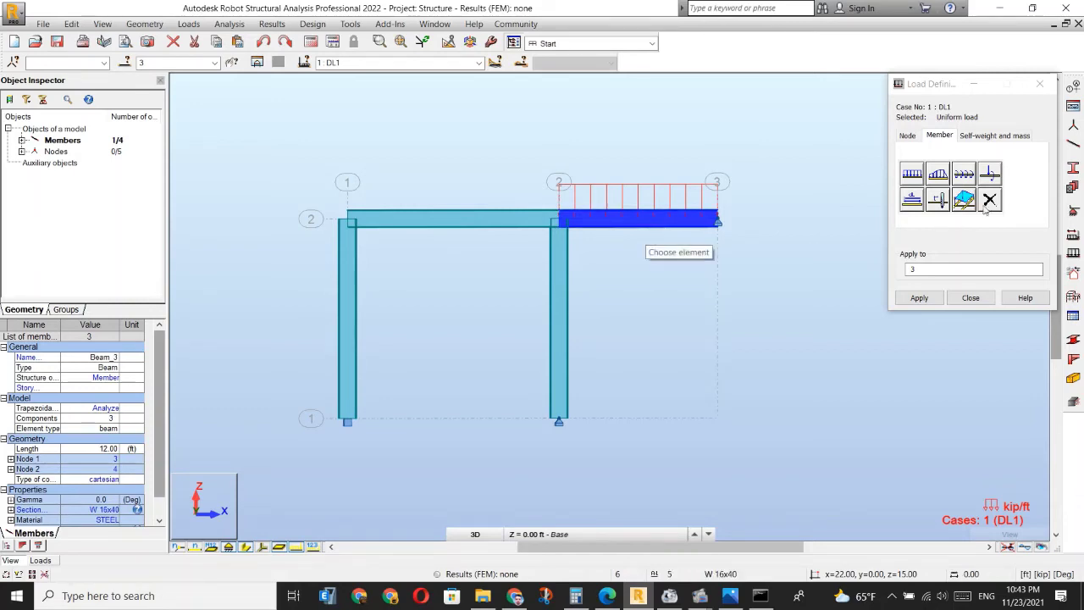
# Apply the -6 kip local Z member force at 8 ft to the beam between axes 1 and 2, and display load values.
pyautogui.click(989, 174)
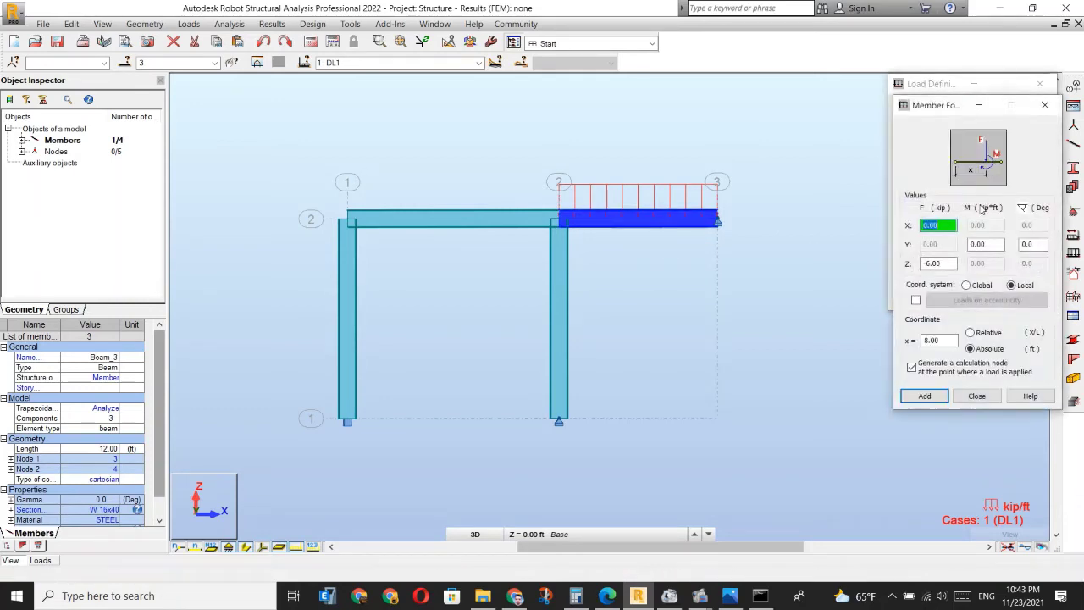
pyautogui.click(924, 395)
pyautogui.click(468, 222)
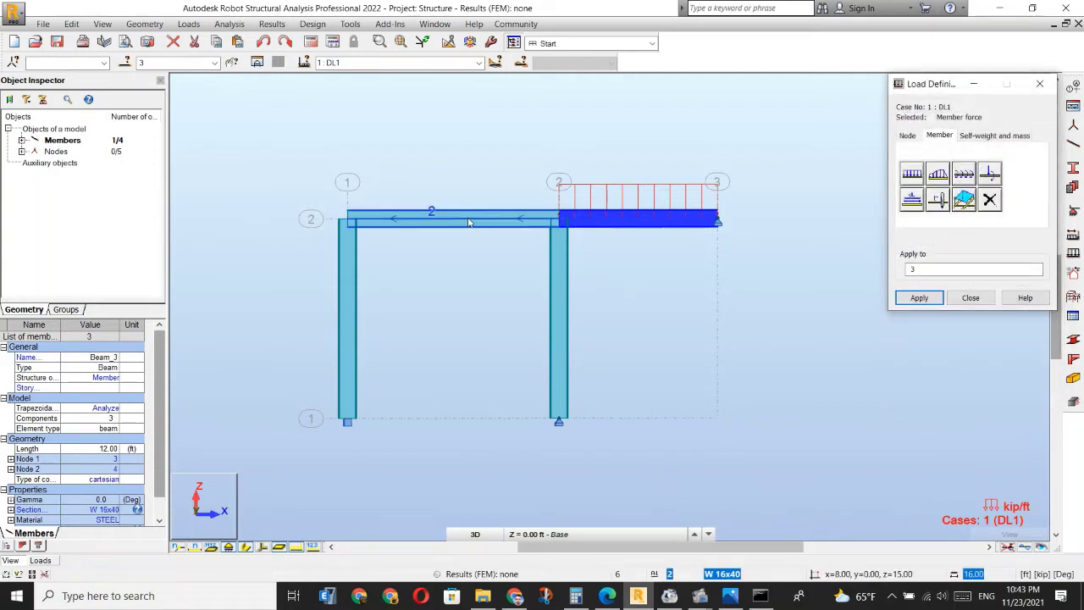
pyautogui.click(970, 299)
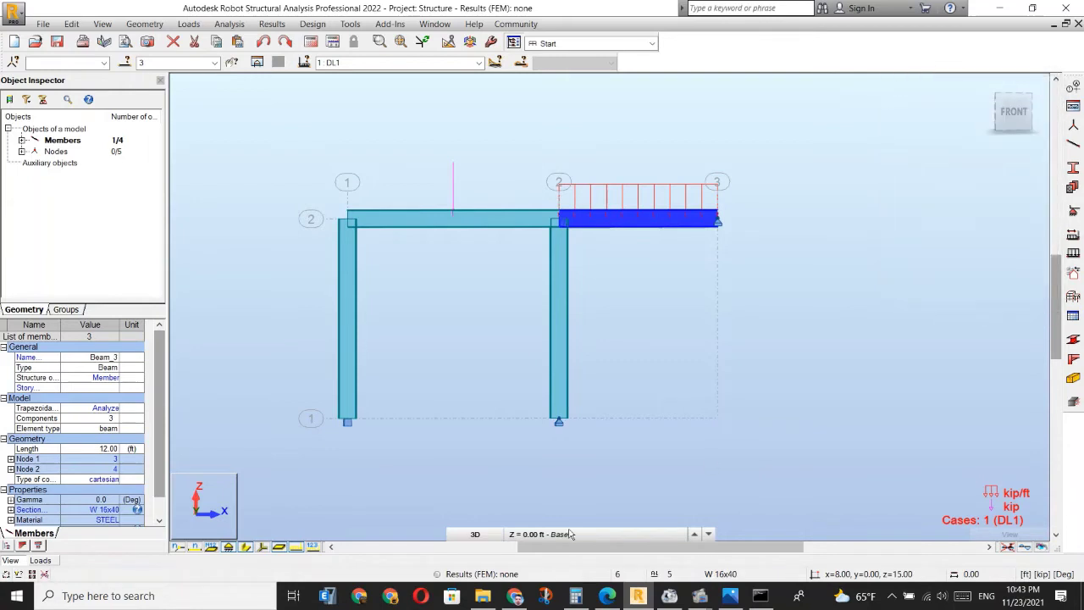
pyautogui.click(313, 546)
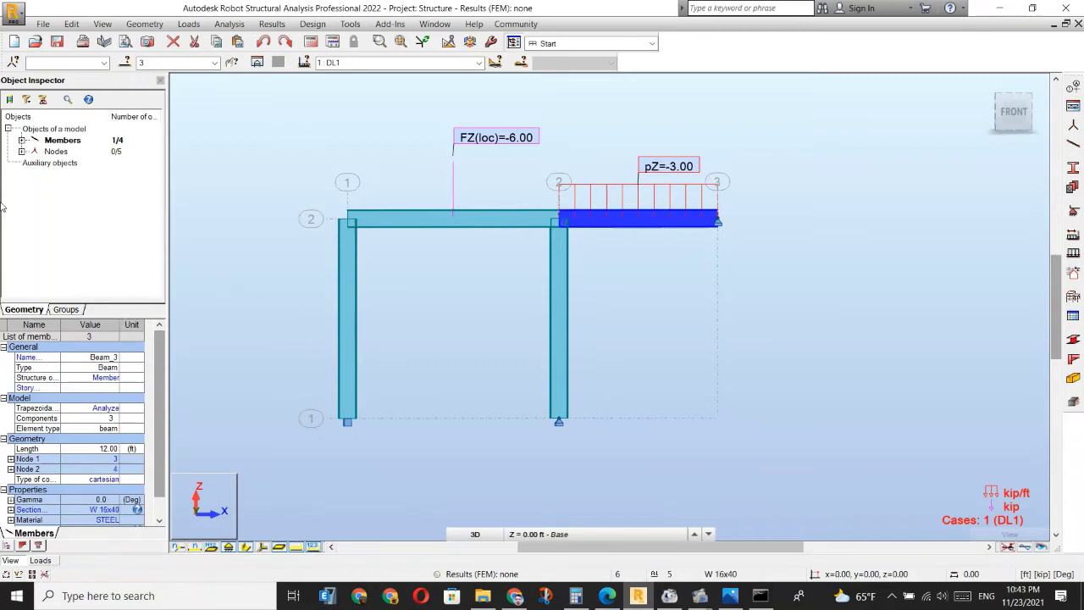
# Review the DL1 entries in the load table, then check the frame's loads against the assignment PDF in Edge.
pyautogui.click(191, 23)
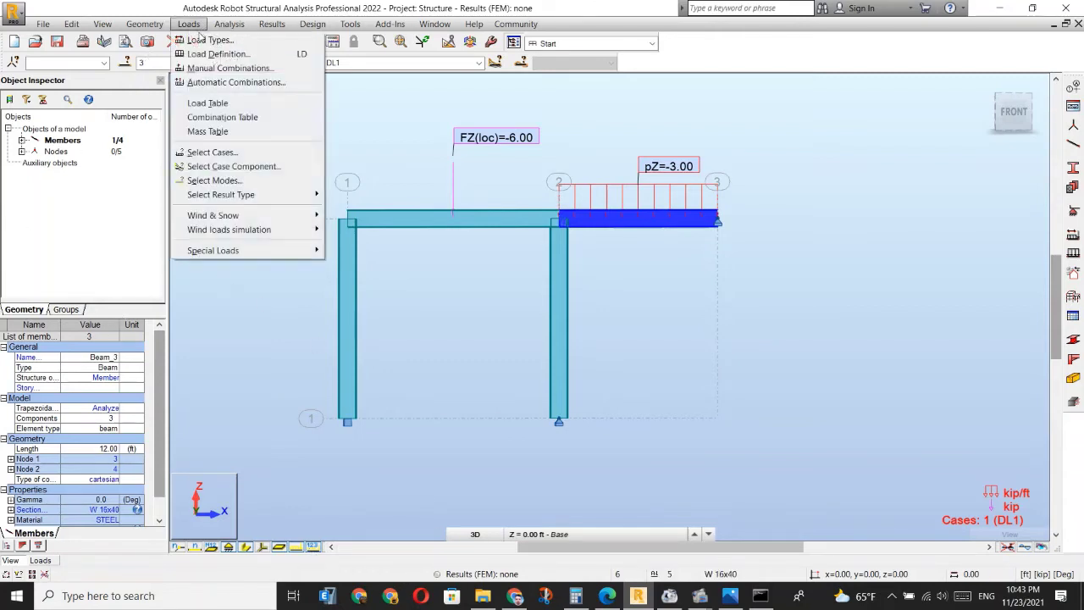
pyautogui.click(212, 104)
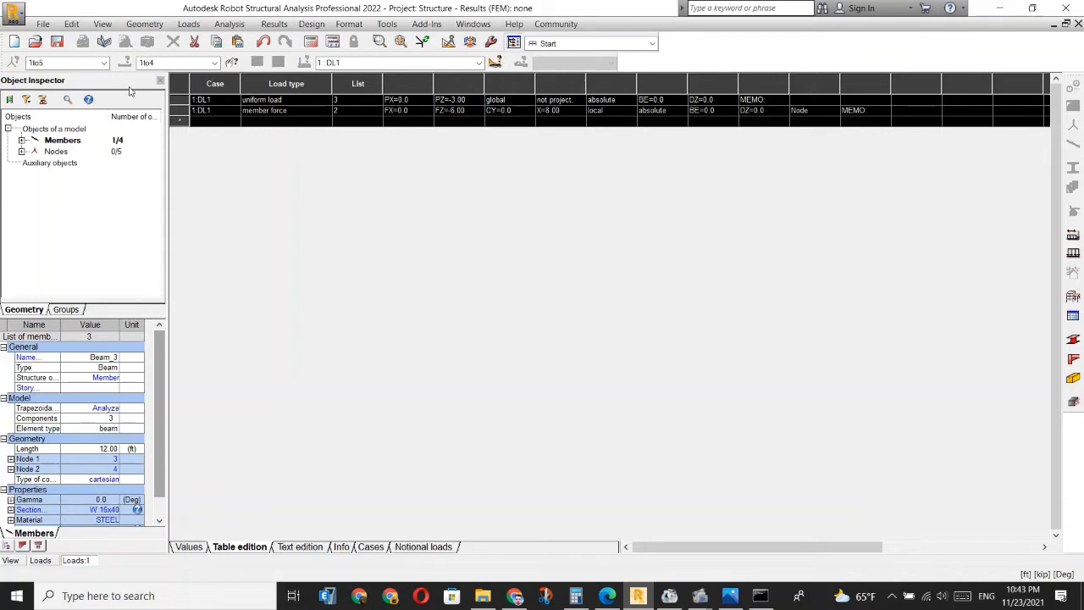
pyautogui.click(10, 560)
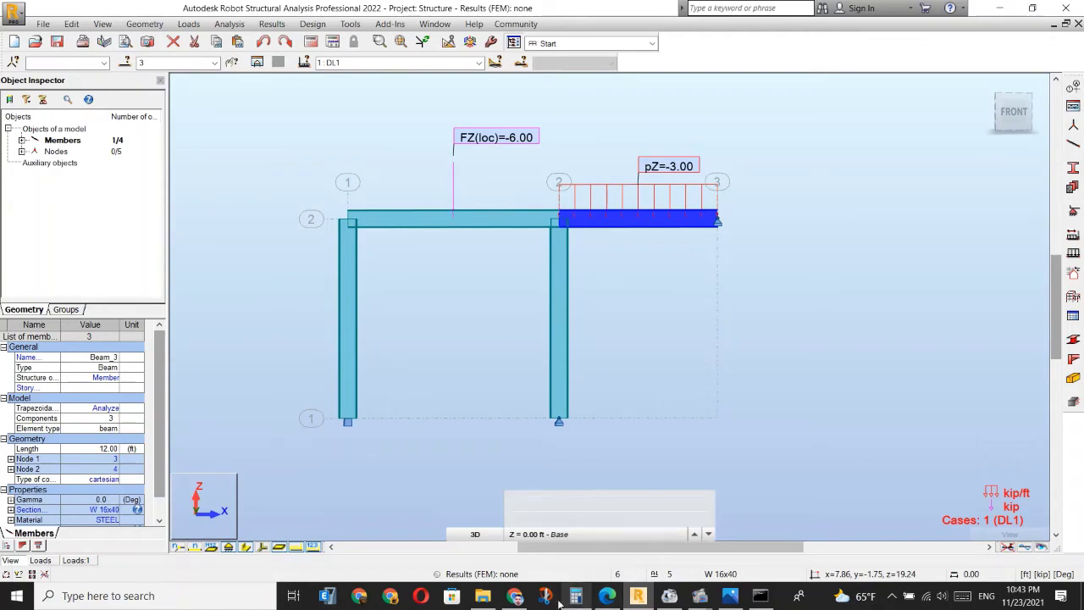
pyautogui.click(608, 597)
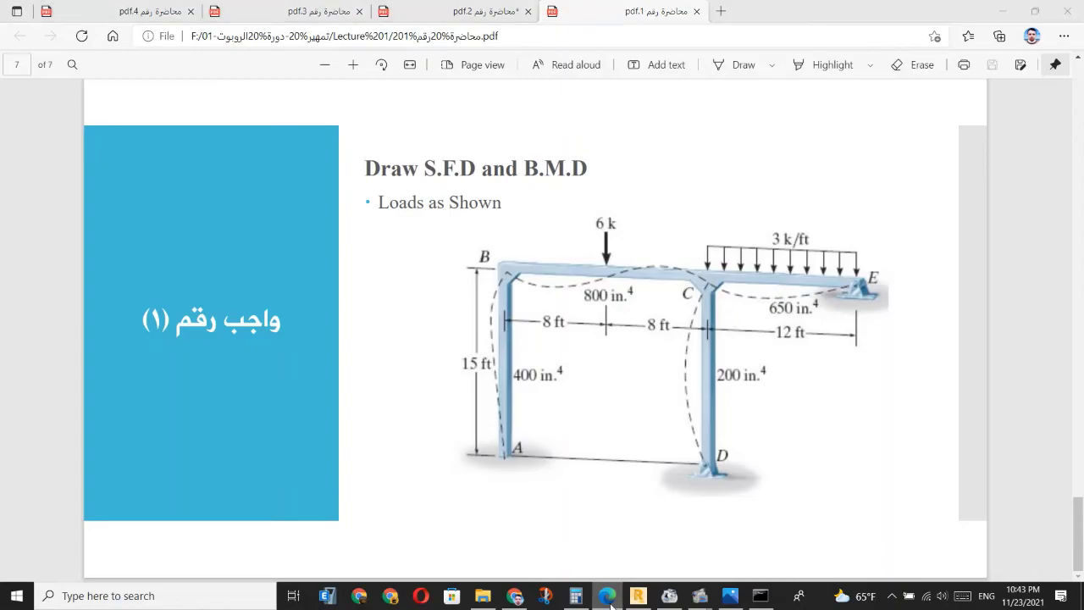
pyautogui.click(610, 597)
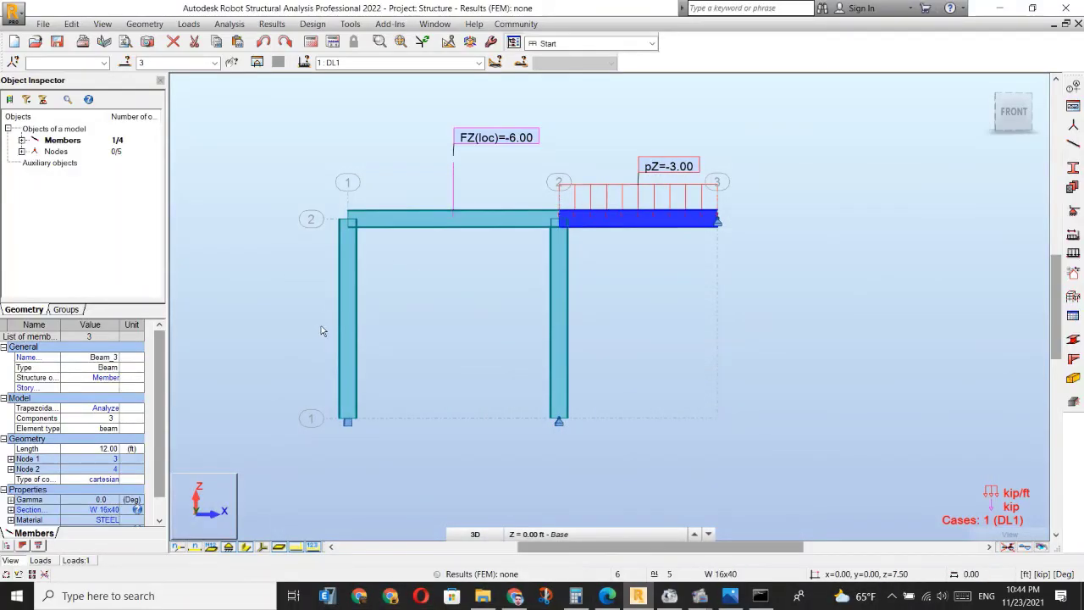
# Run the structural calculation and display the My moment as a map on the members.
pyautogui.click(311, 43)
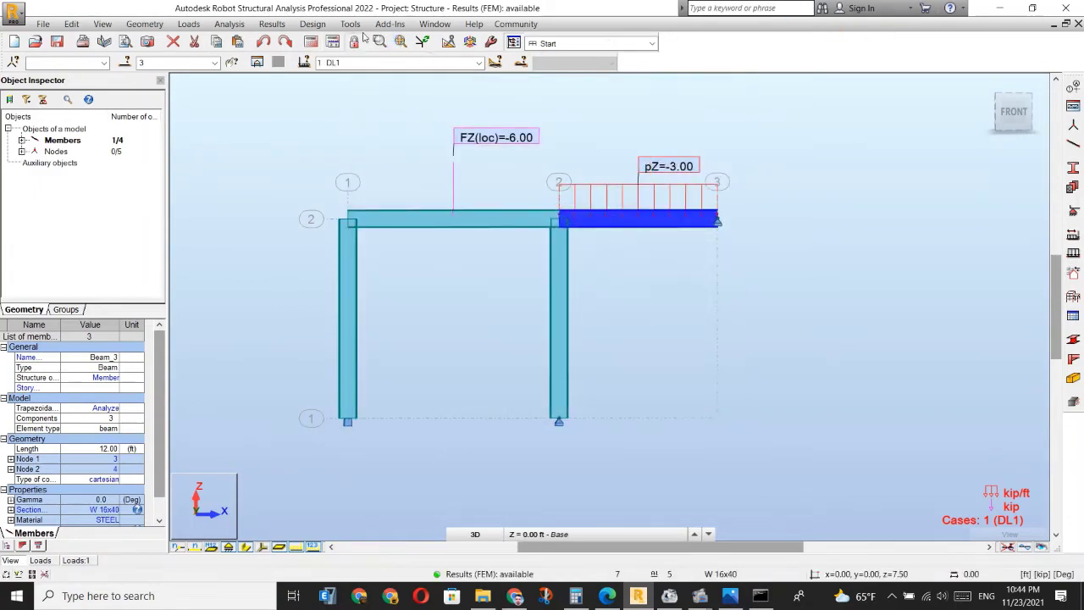
pyautogui.click(276, 25)
pyautogui.click(296, 89)
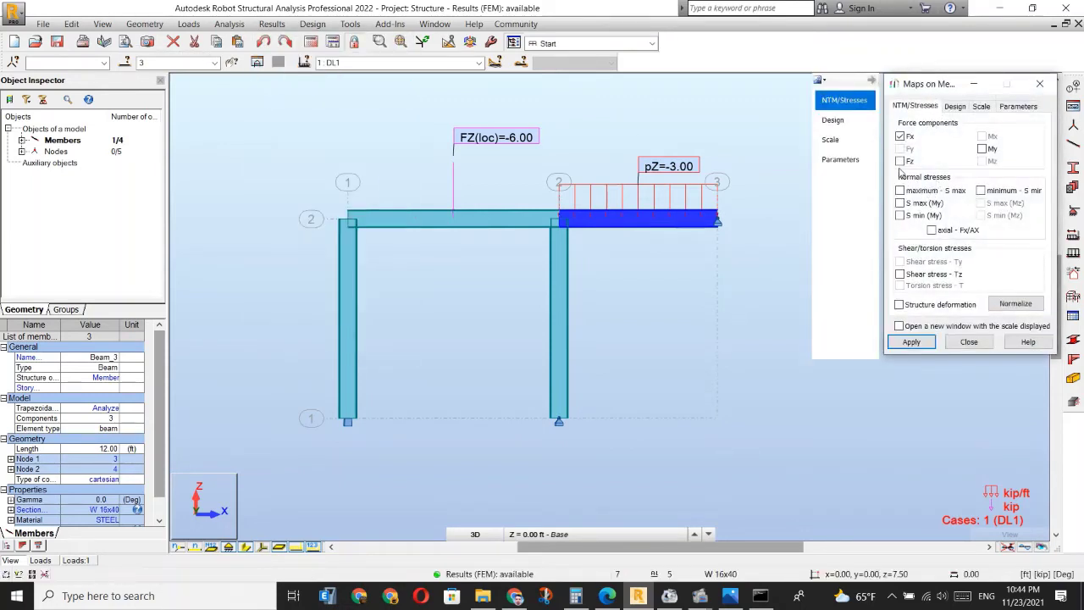
pyautogui.click(984, 149)
pyautogui.click(911, 342)
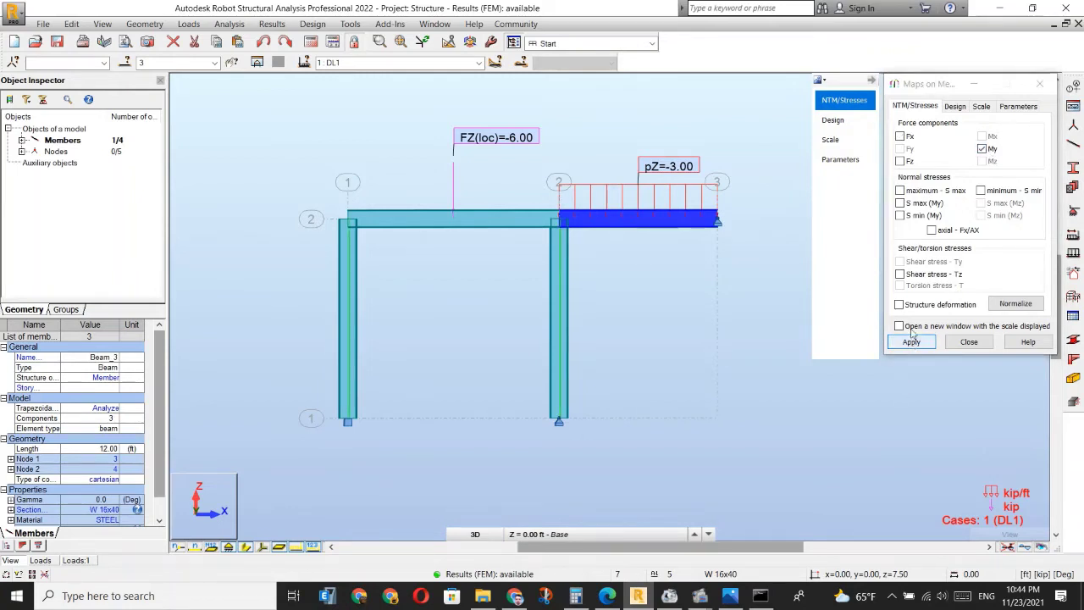
# Add value labels to the My member map and look through the scale and design options.
pyautogui.click(856, 168)
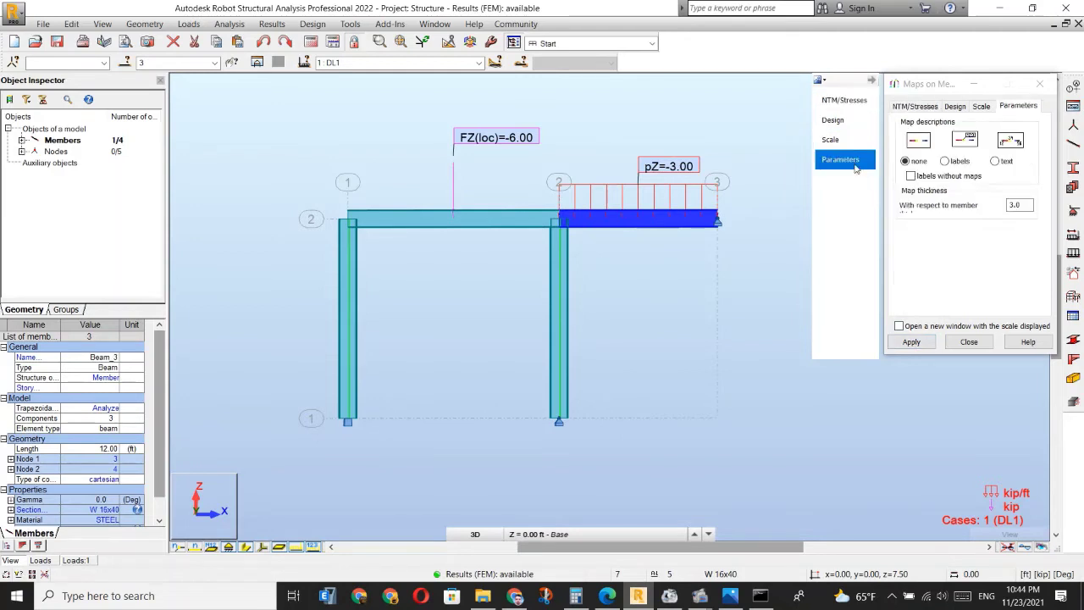
pyautogui.click(945, 161)
pyautogui.click(911, 342)
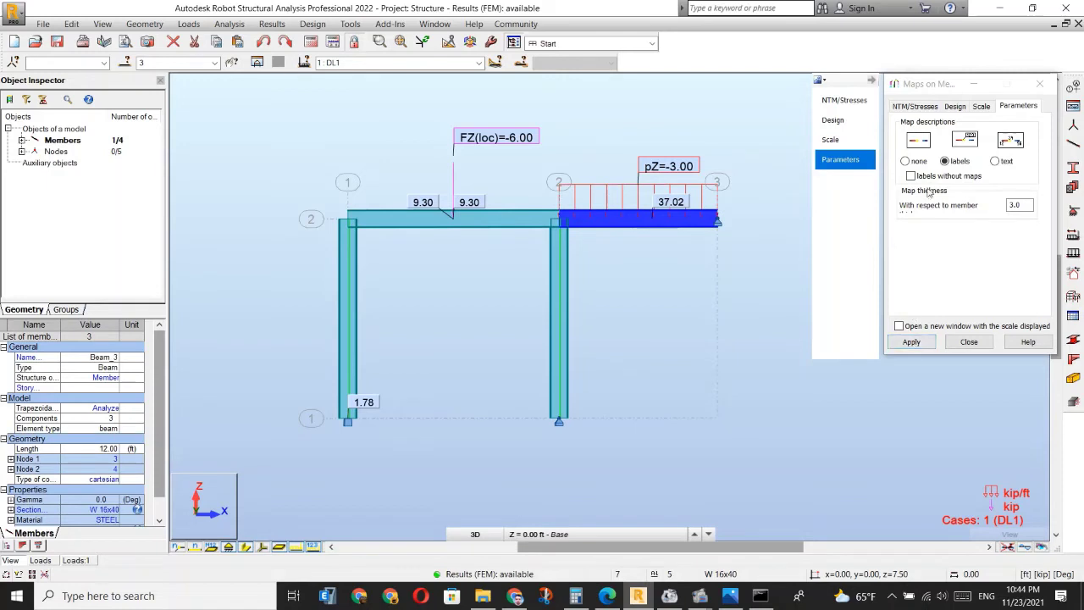
pyautogui.click(847, 138)
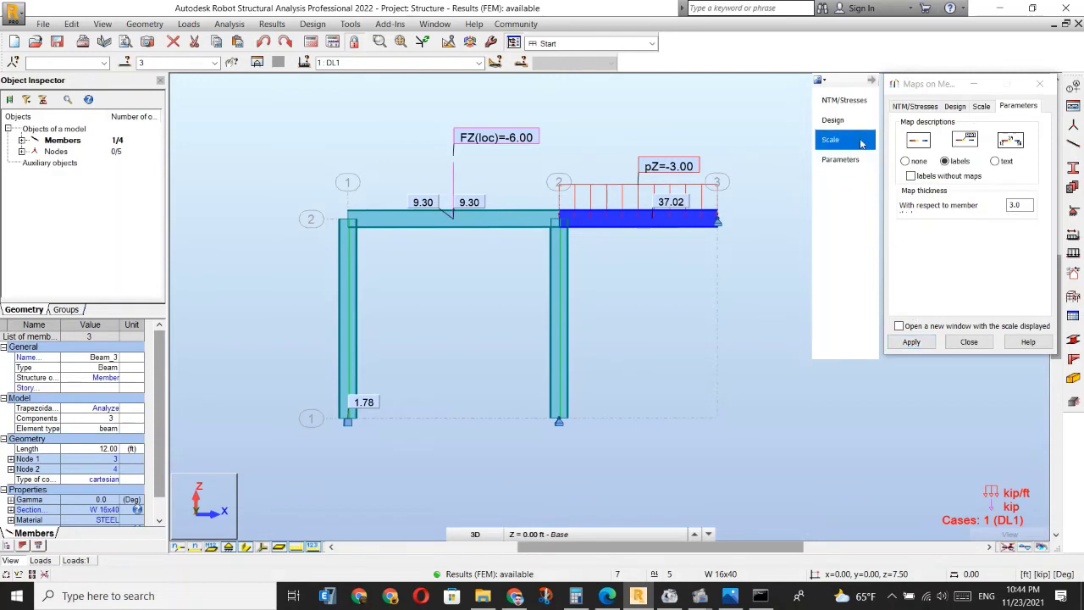
pyautogui.click(850, 121)
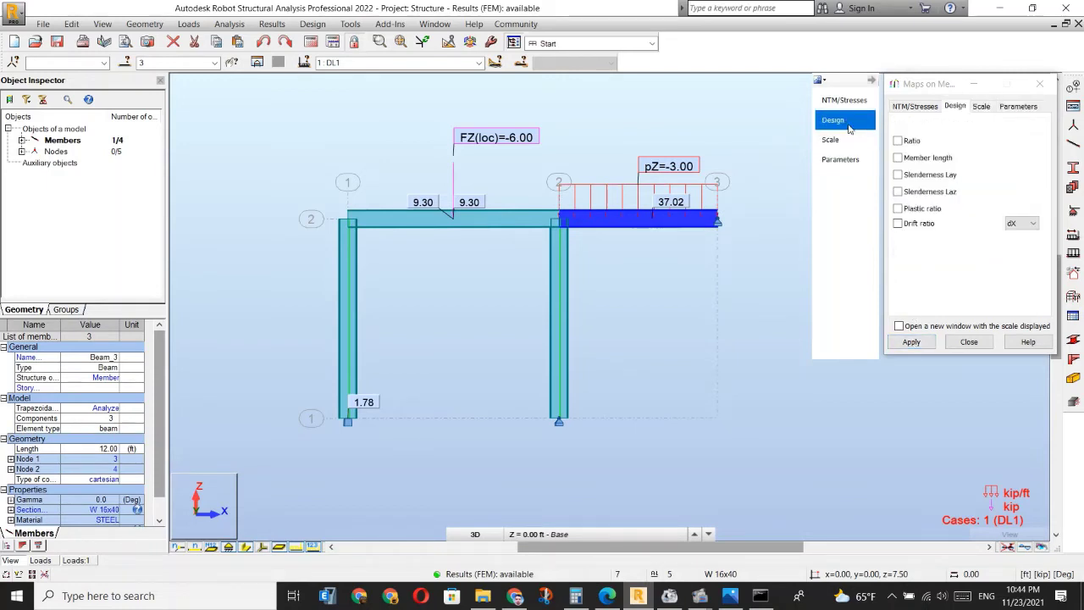
pyautogui.click(849, 105)
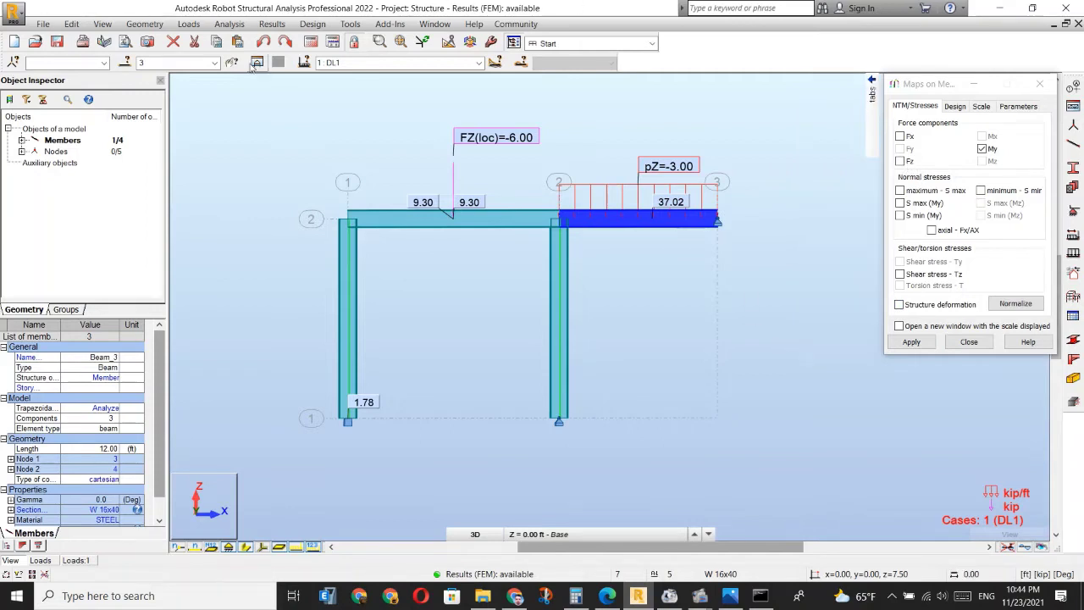
# Display the My Moment diagram on the frame members.
pyautogui.click(273, 24)
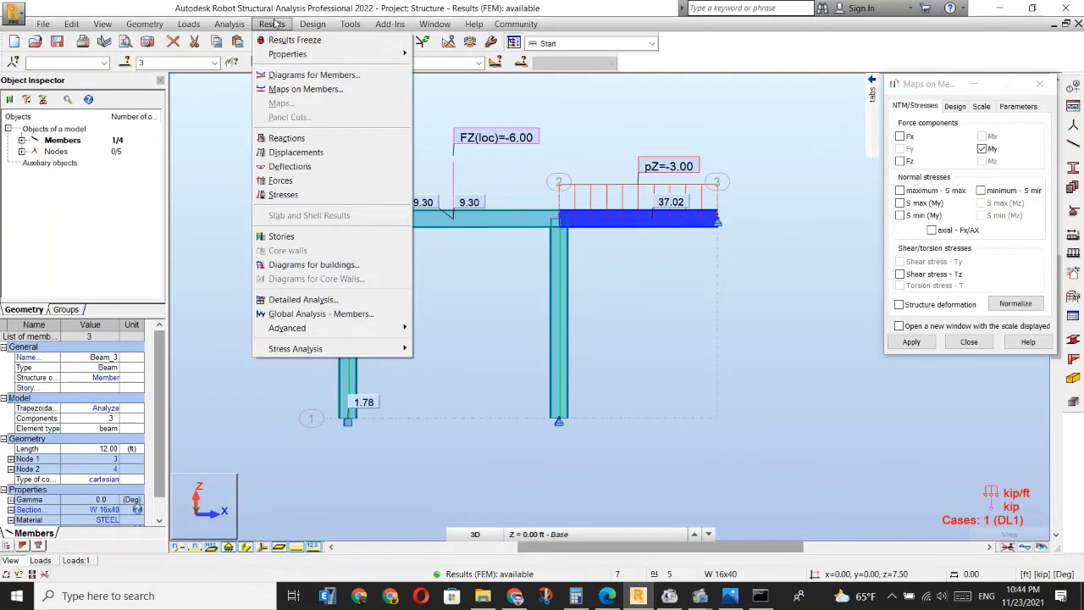
pyautogui.click(286, 78)
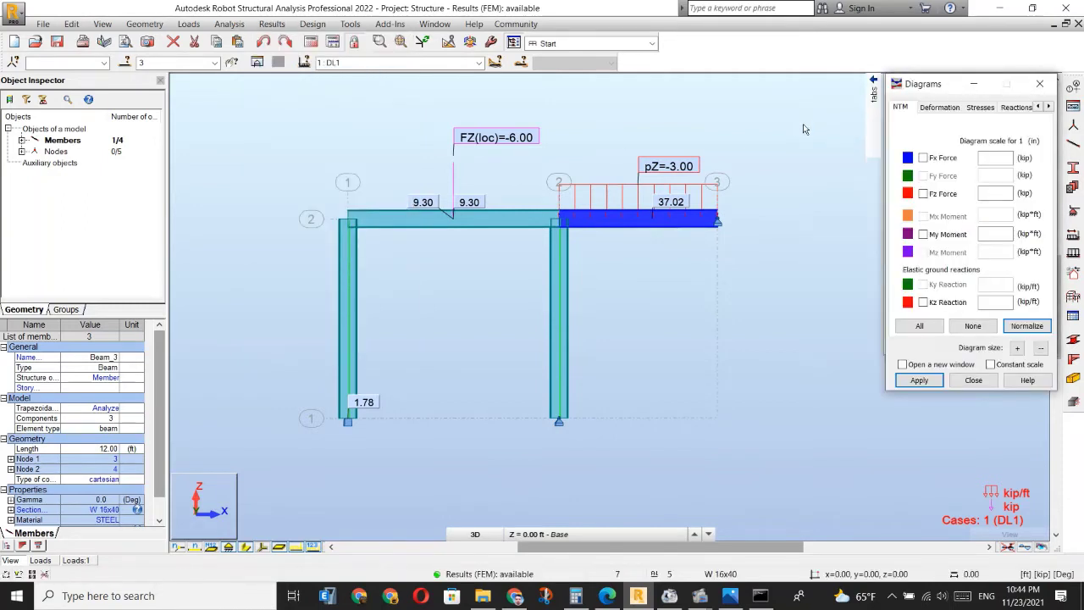
pyautogui.click(923, 235)
pyautogui.click(917, 384)
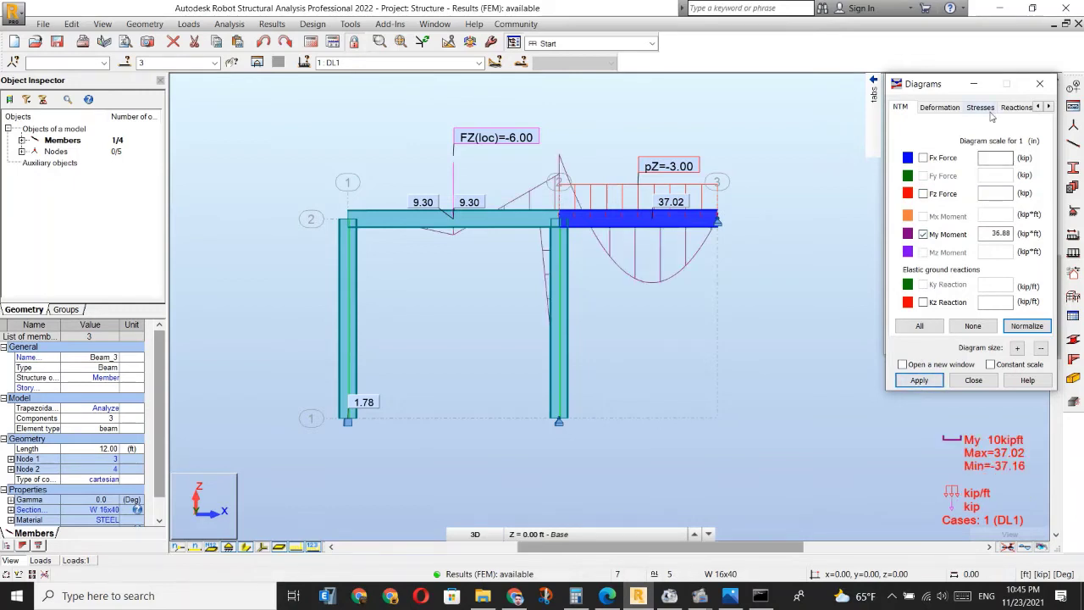
# Format the moment diagram with differentiated positive and negative values and filled areas.
pyautogui.moveTo(870, 127)
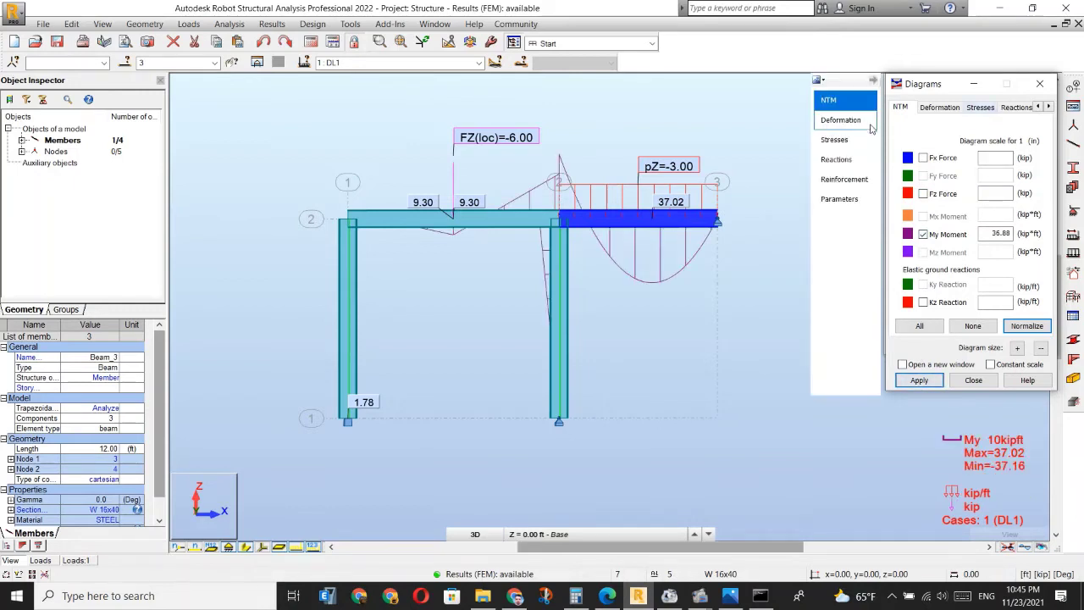
pyautogui.click(847, 200)
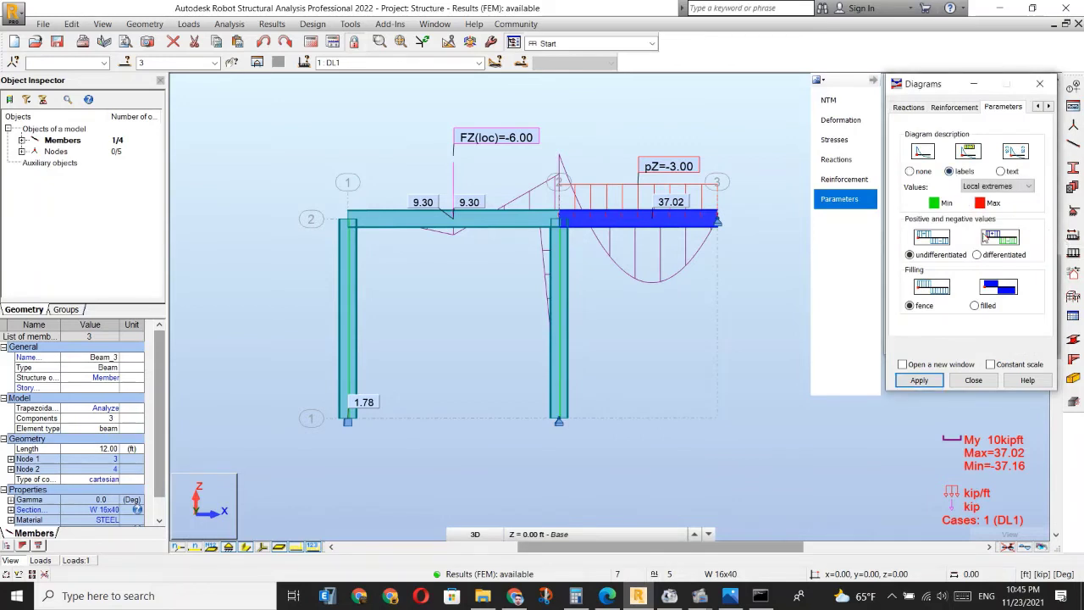
pyautogui.click(978, 255)
pyautogui.click(976, 307)
pyautogui.click(919, 382)
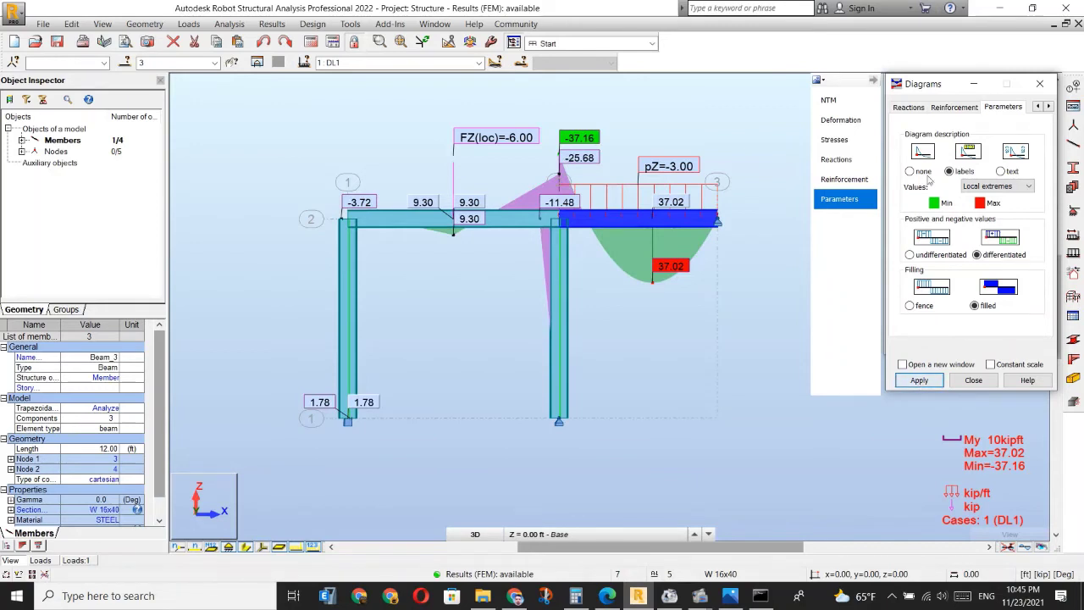
# Hide the members' section shapes so they appear as lines, and close the diagram settings.
pyautogui.click(837, 119)
pyautogui.click(836, 140)
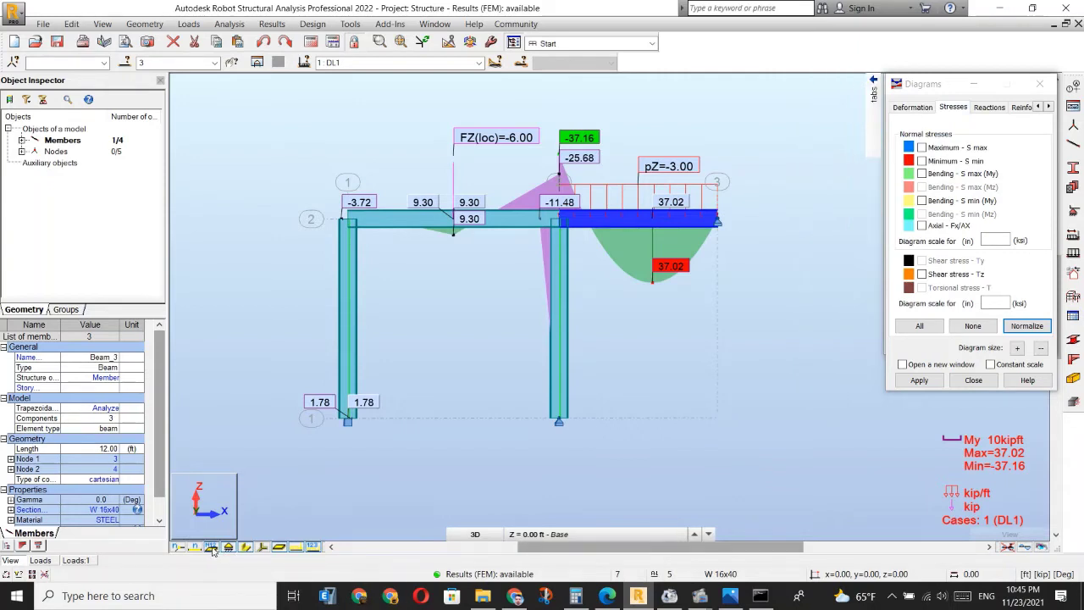
pyautogui.click(246, 546)
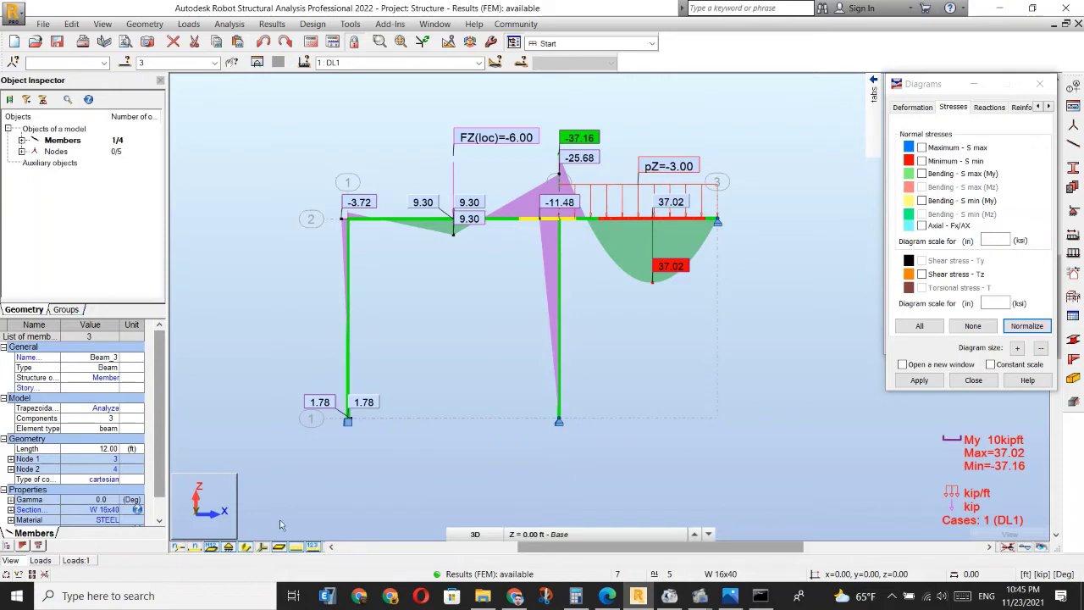
pyautogui.click(1040, 83)
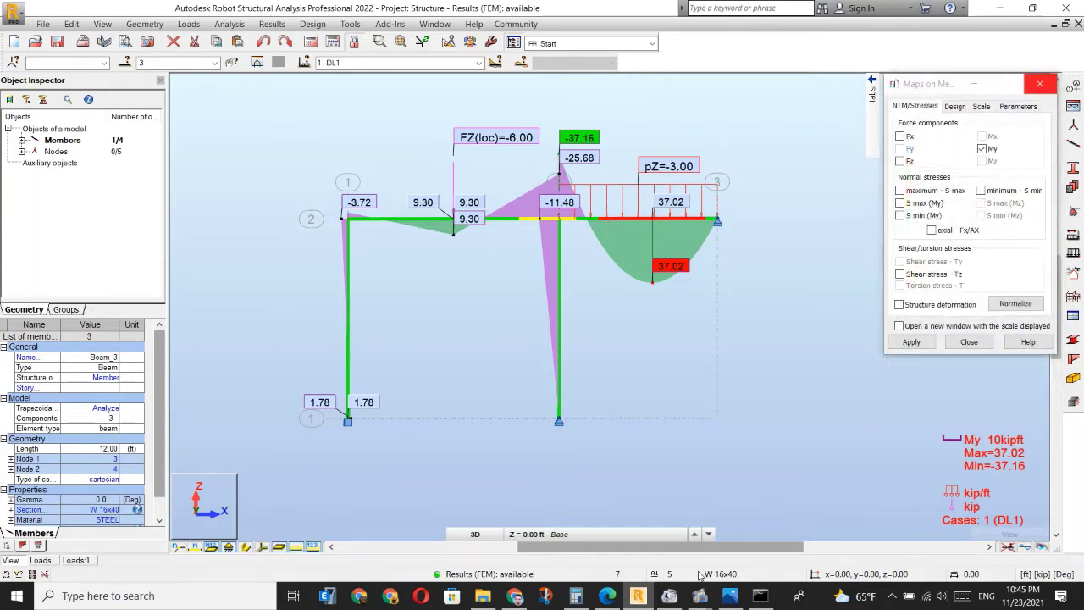
# Close the member maps settings.
pyautogui.click(1040, 83)
pyautogui.moveTo(717, 600)
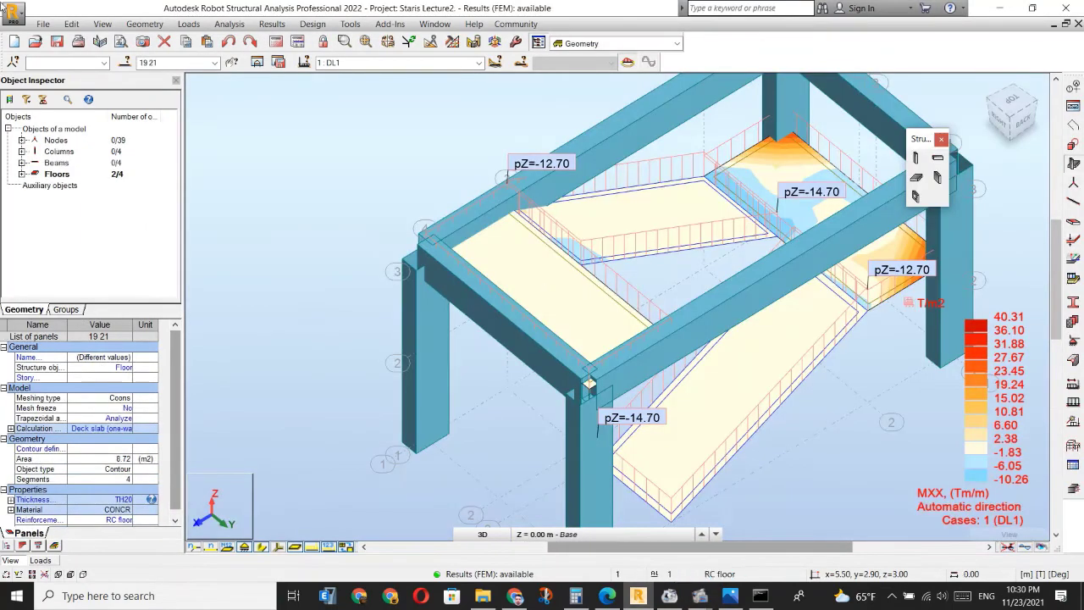
# Start a new 2D frame design project.
pyautogui.click(42, 24)
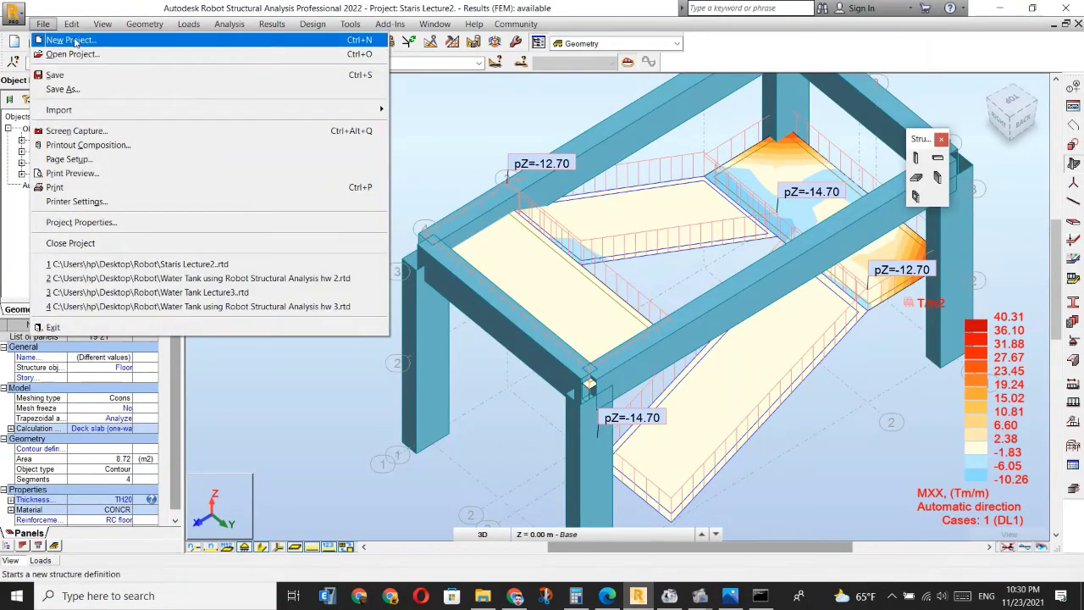
pyautogui.click(76, 42)
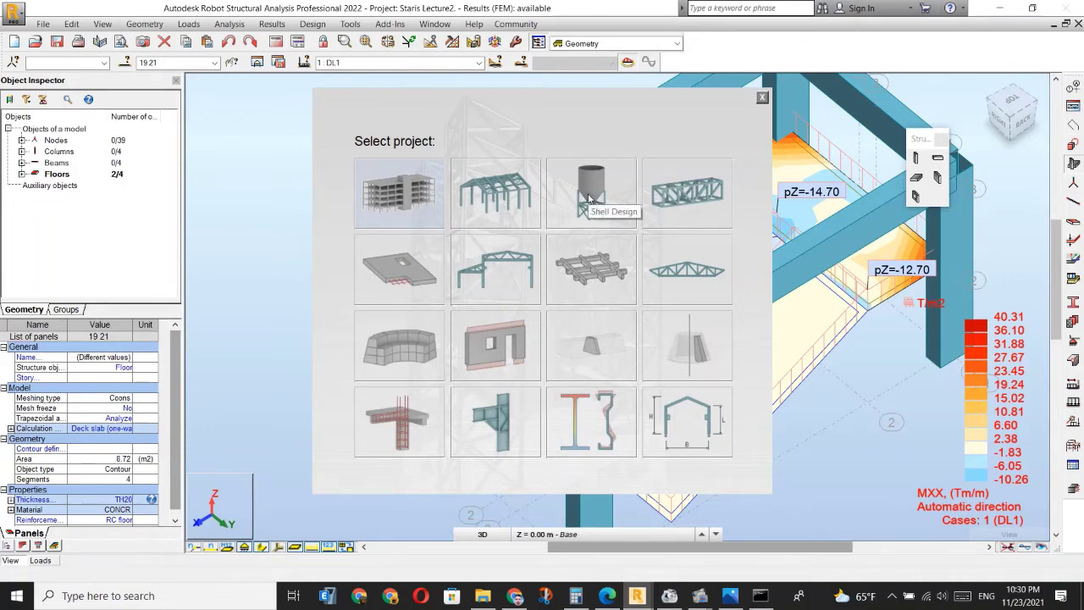
pyautogui.click(498, 260)
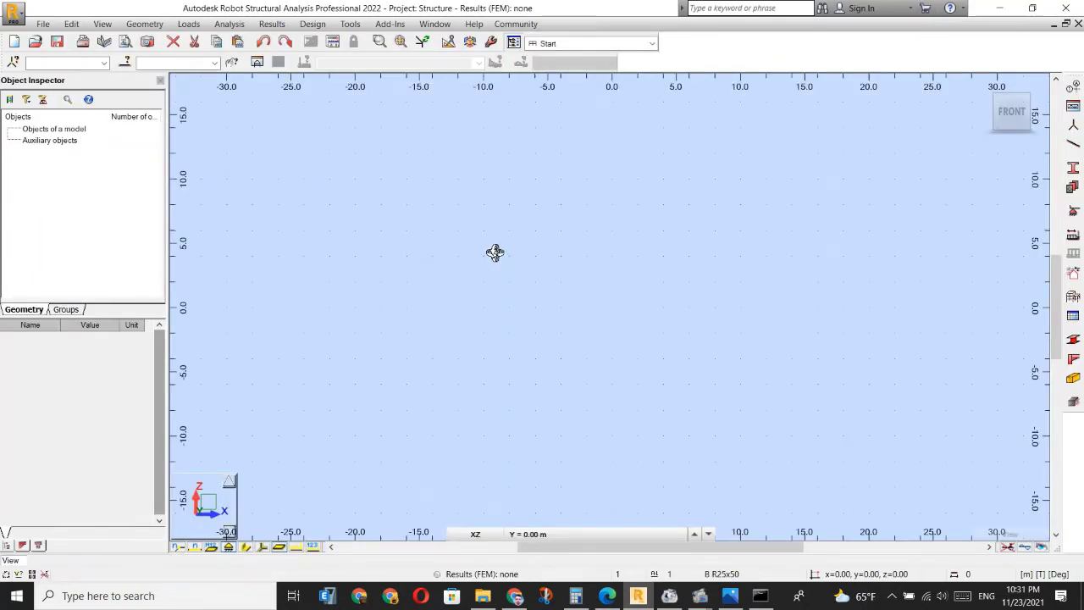
# Look through the available view planes, and switch to Edge to examine the assignment's frame dimensions, supports and loads.
pyautogui.click(475, 533)
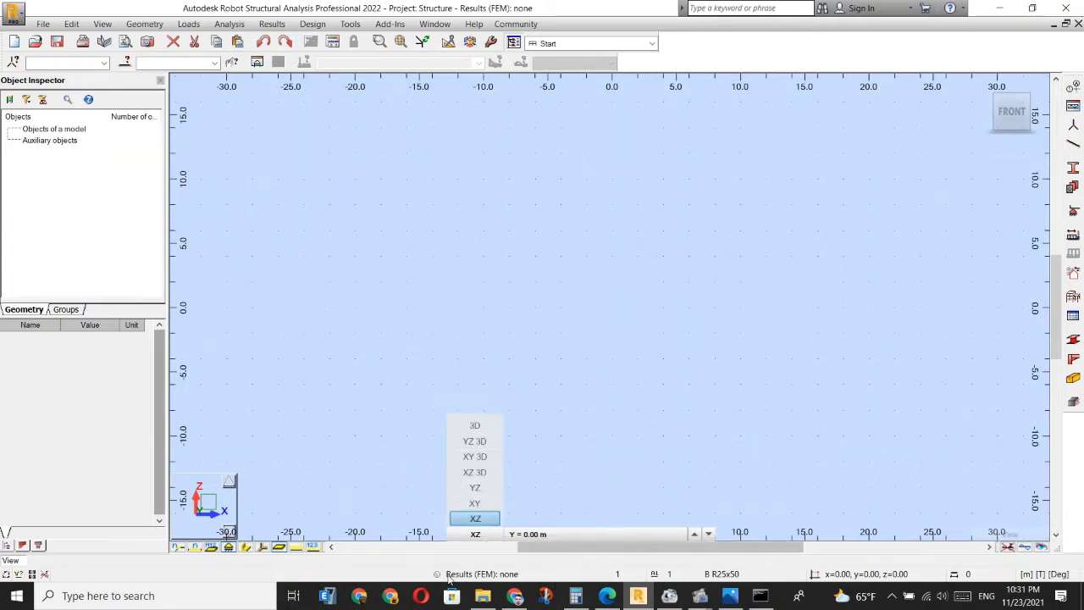
pyautogui.moveTo(513, 598)
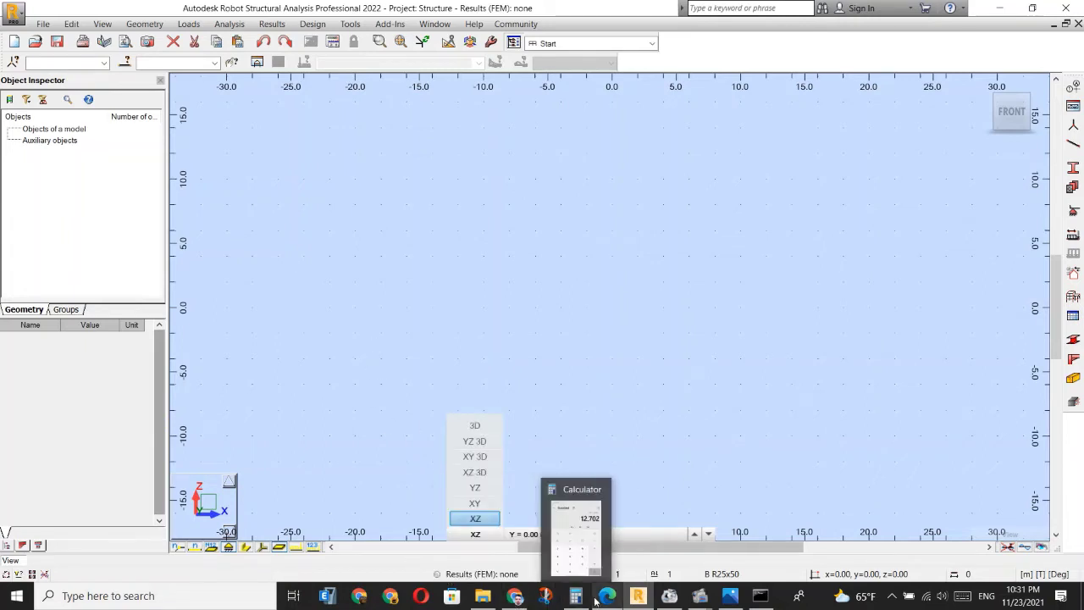
pyautogui.click(592, 569)
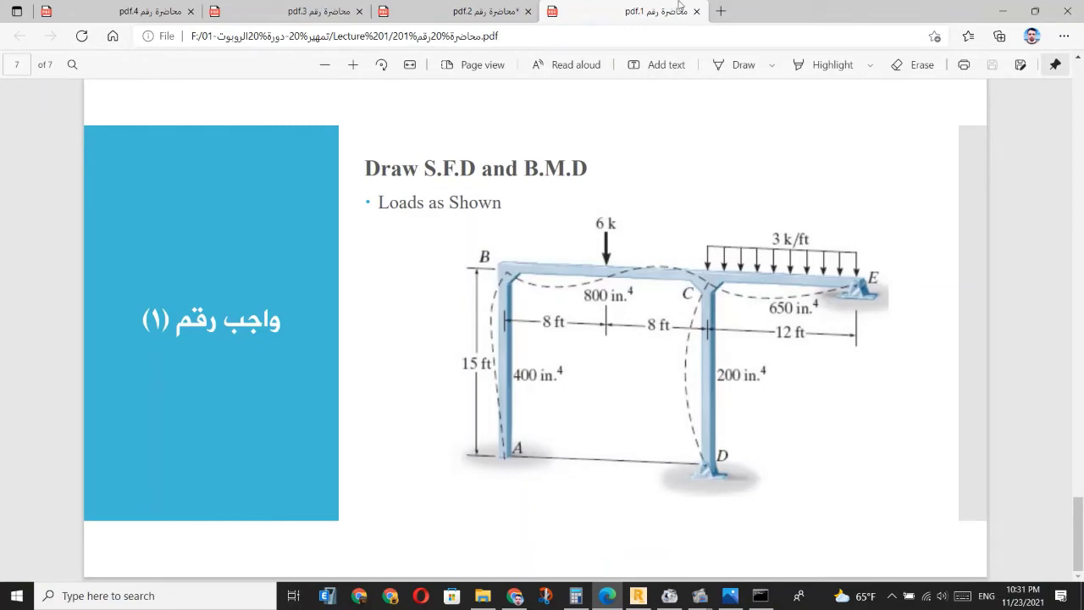
pyautogui.moveTo(774, 7); pyautogui.dragTo(636, 6)
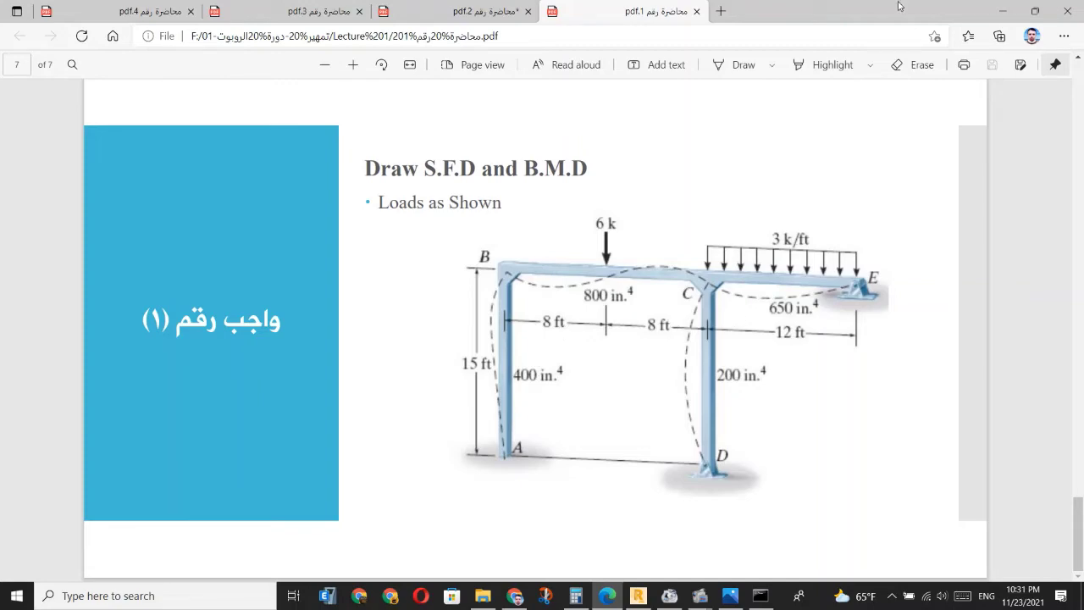
pyautogui.click(1001, 11)
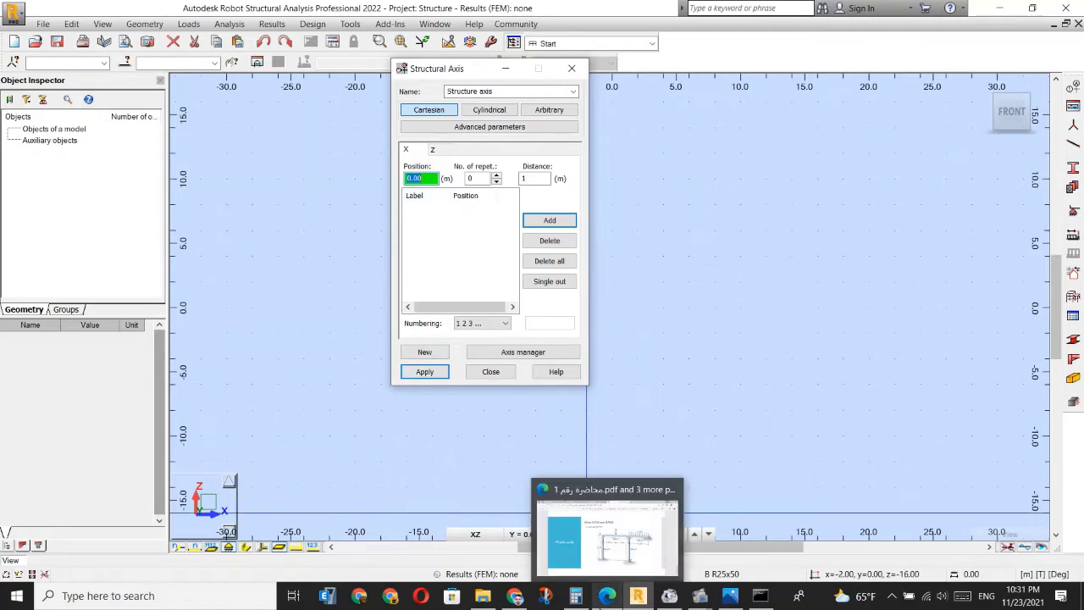
# Check the horizontal dimensions in the assignment PDF and define Cartesian X axes at positions 0, 16 and 28.
pyautogui.click(607, 597)
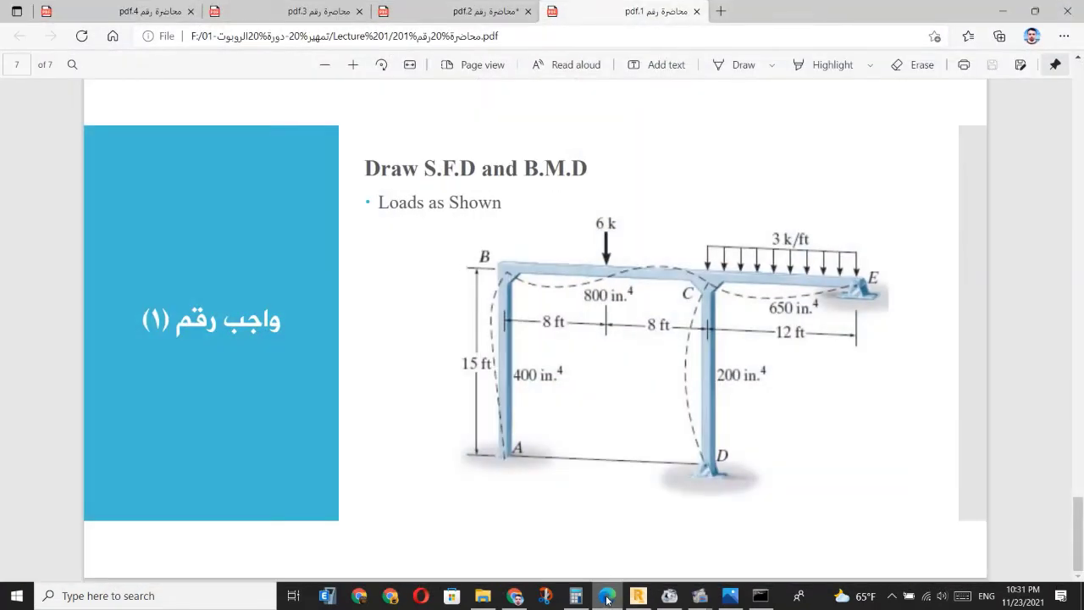
pyautogui.click(607, 597)
pyautogui.click(607, 597)
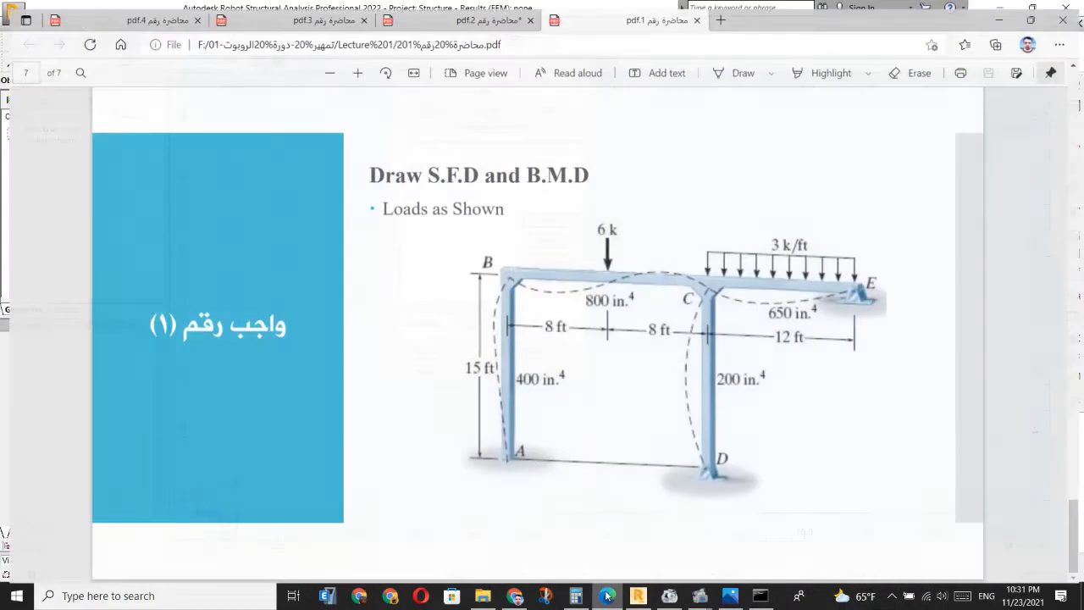
pyautogui.click(608, 597)
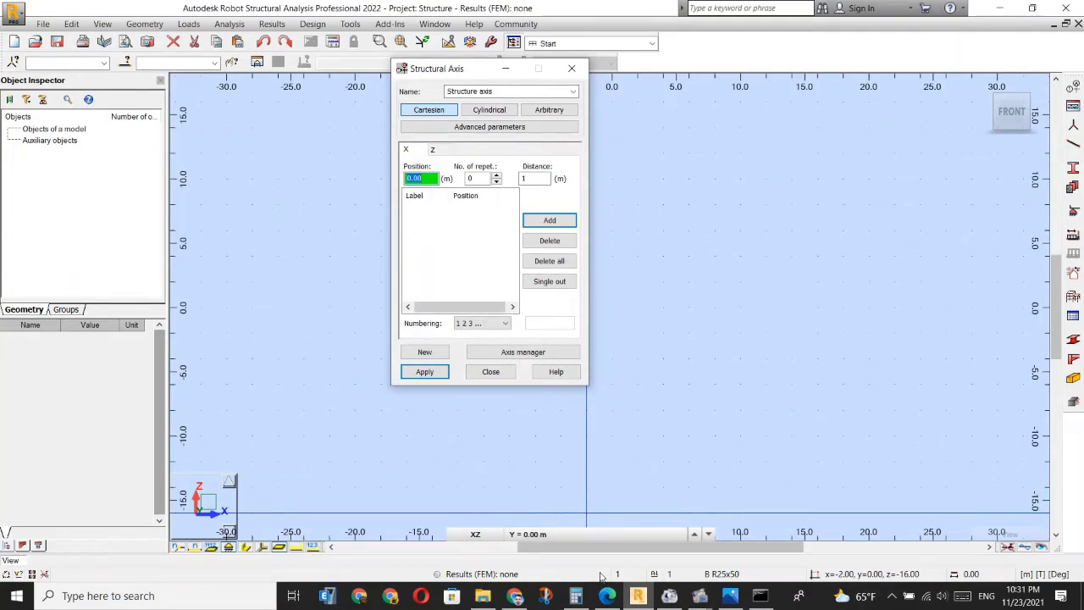
pyautogui.press('Return')
pyautogui.write('16')
pyautogui.press('Return')
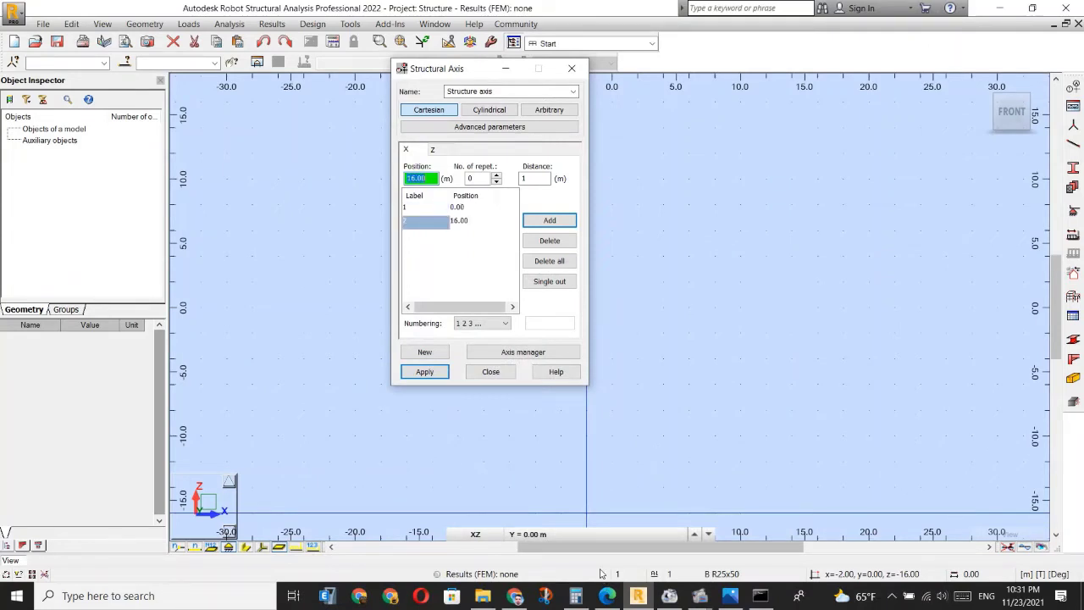
pyautogui.write('28')
pyautogui.press('Return')
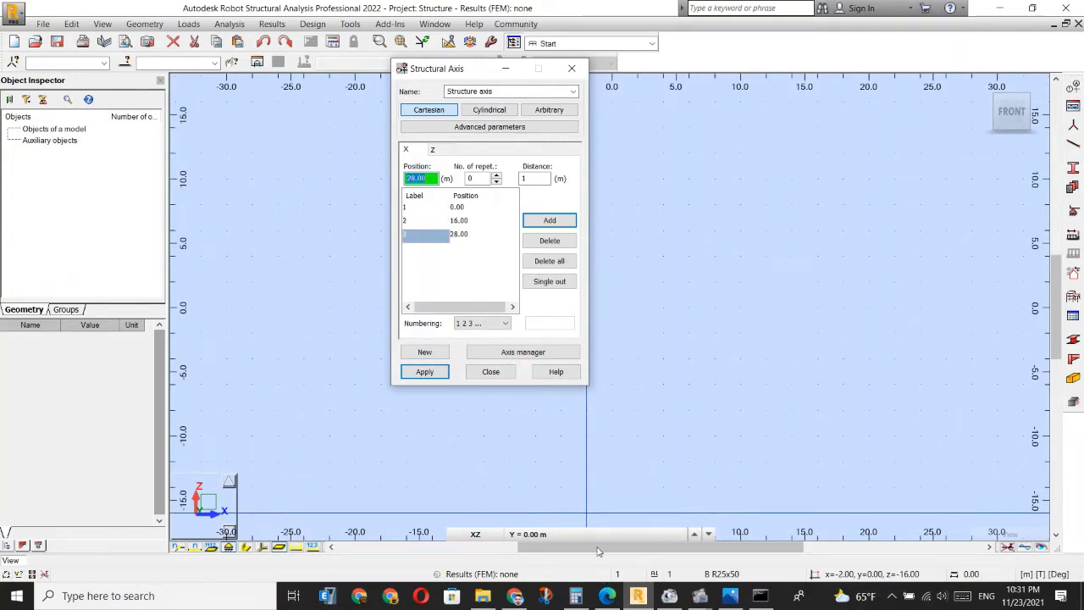
# Define Z axes at positions 0 and 15, checking the frame height in the assignment PDF, and apply the structural axes.
pyautogui.click(432, 149)
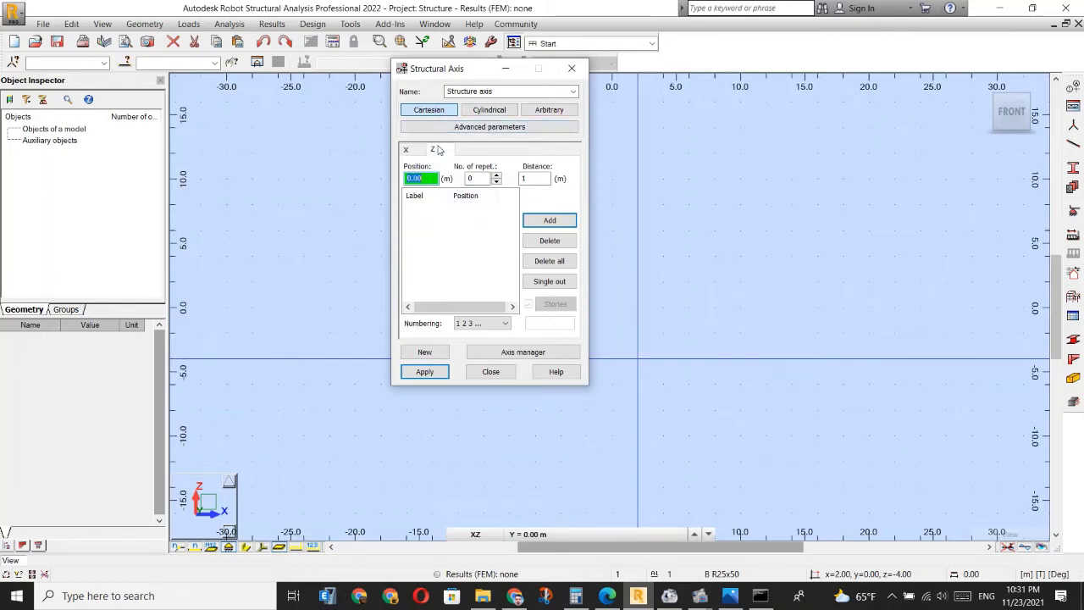
pyautogui.press('Return')
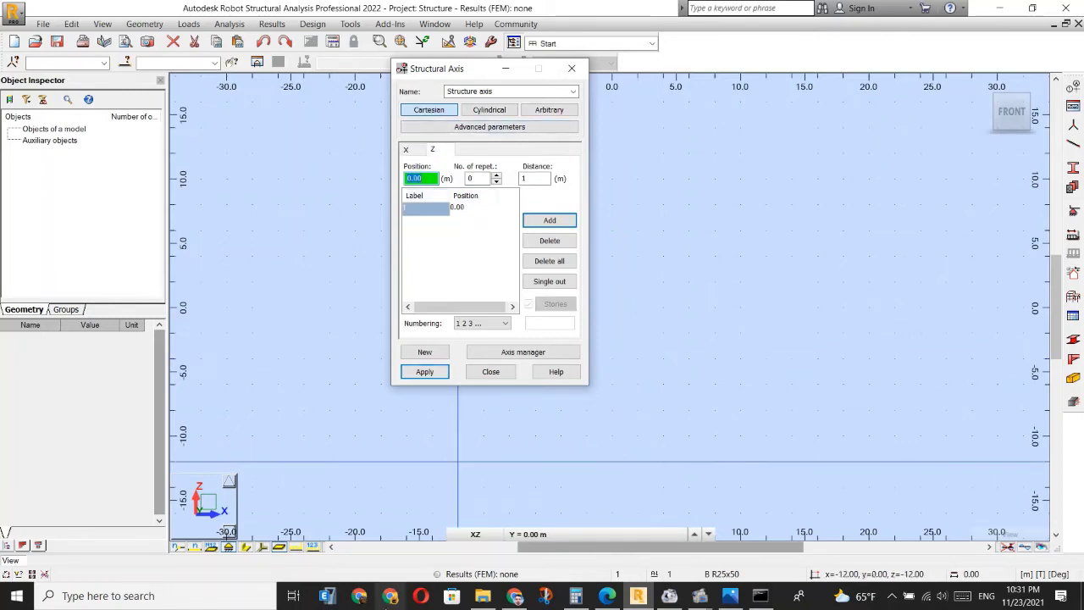
pyautogui.click(597, 597)
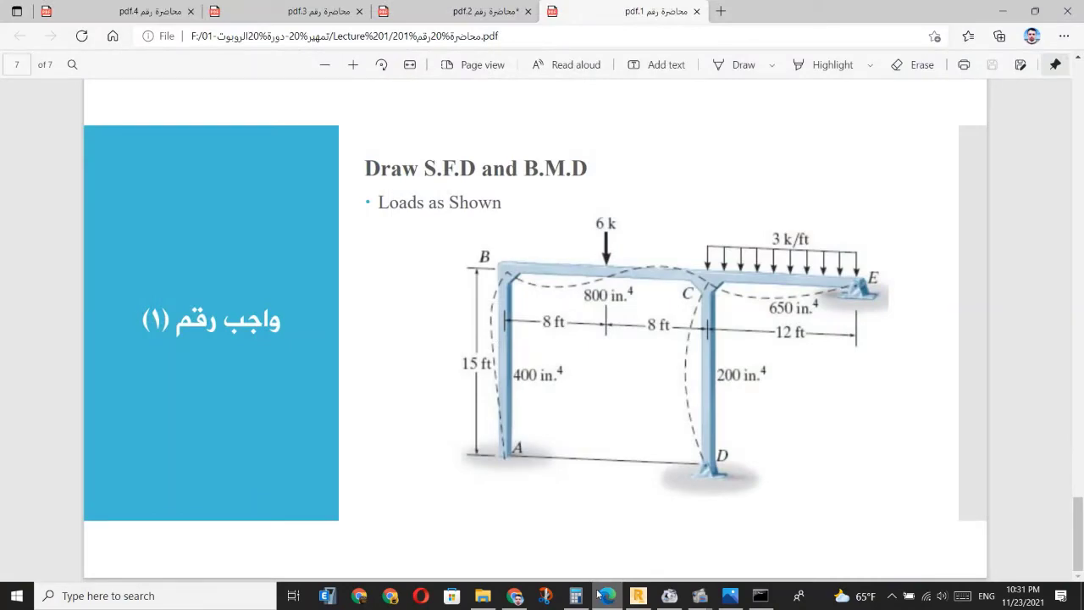
pyautogui.click(598, 595)
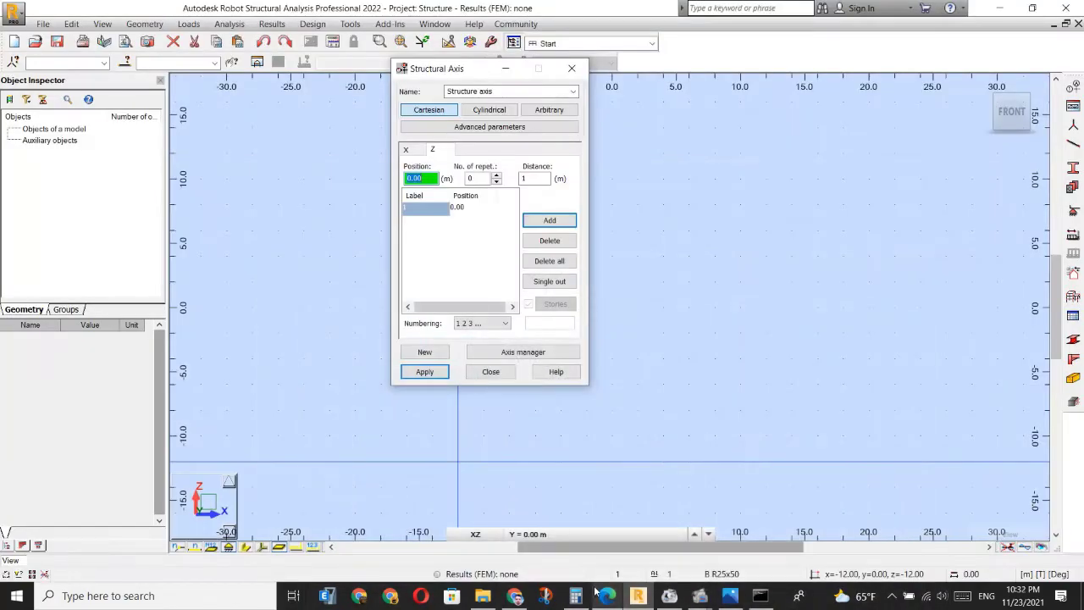
pyautogui.press('Return')
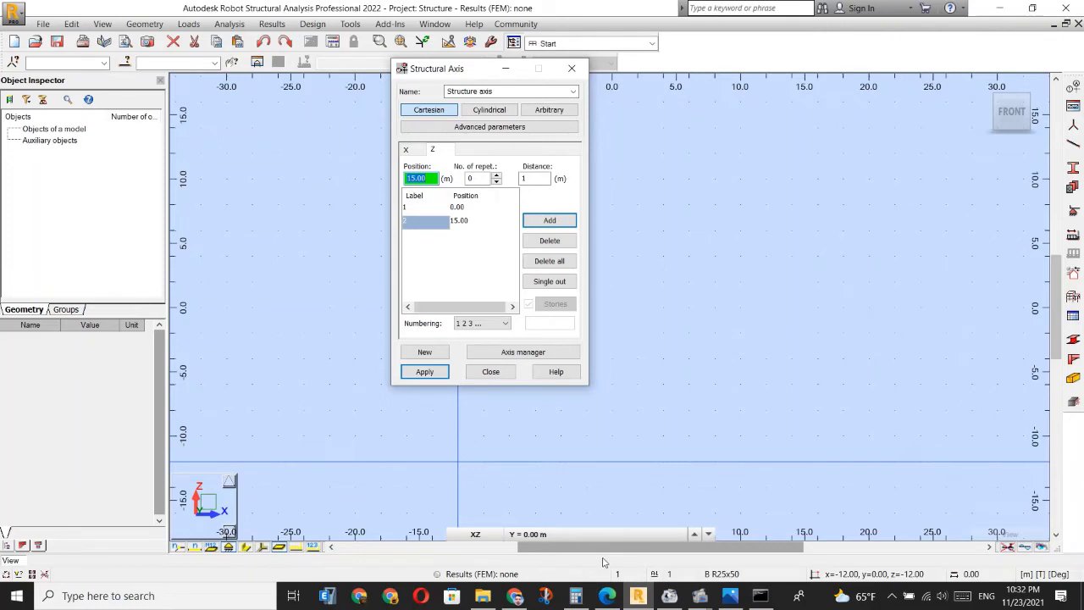
pyautogui.click(428, 374)
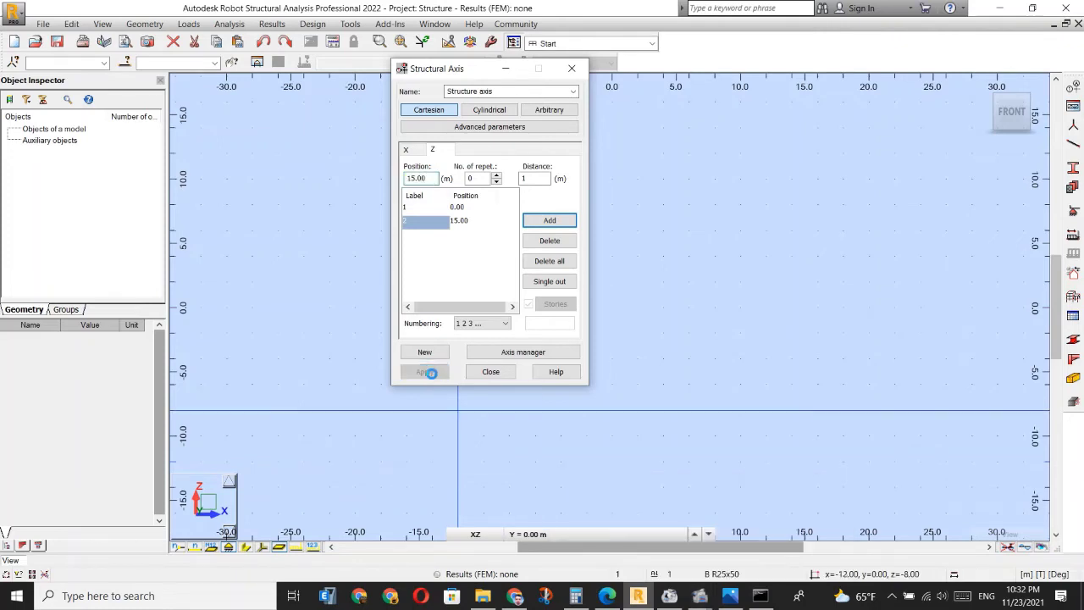
pyautogui.click(489, 371)
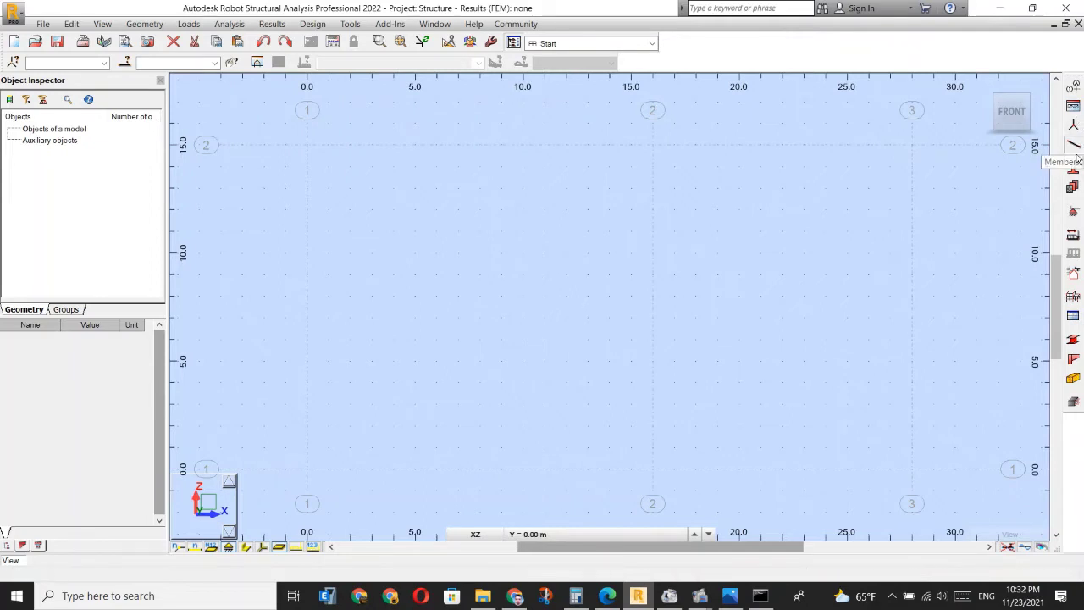
# Start defining members and set the member type to Beam with the steel W 16x40 section.
pyautogui.click(1078, 148)
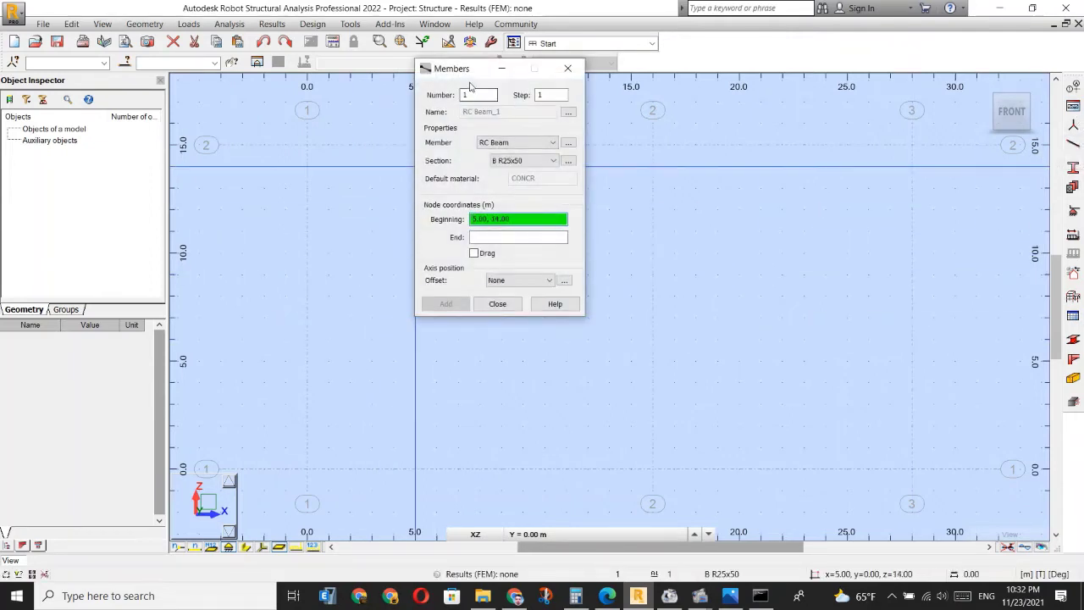
pyautogui.moveTo(470, 67); pyautogui.dragTo(953, 95)
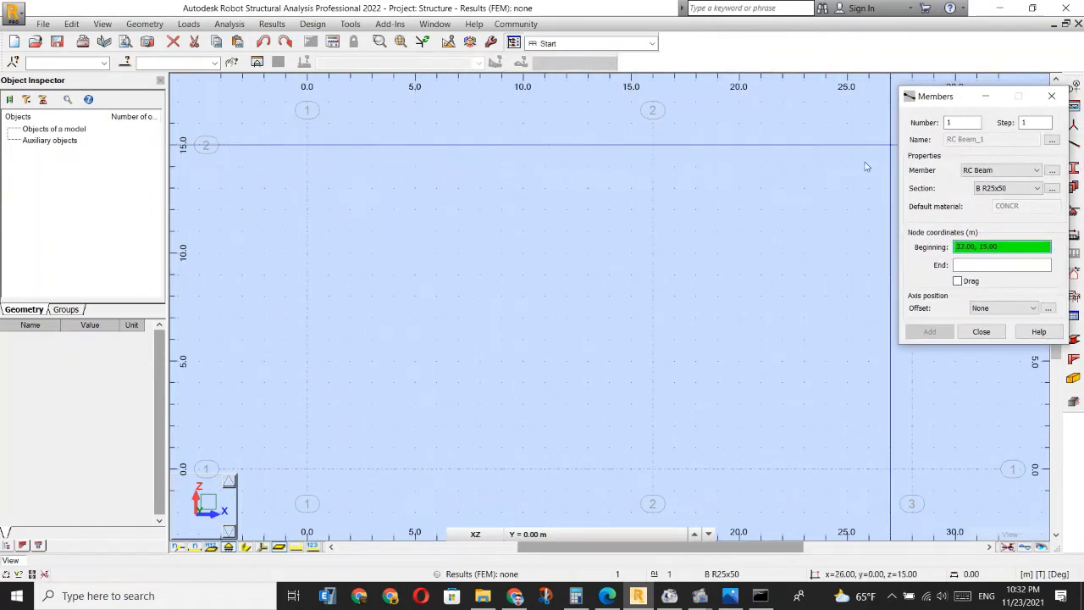
pyautogui.click(1036, 170)
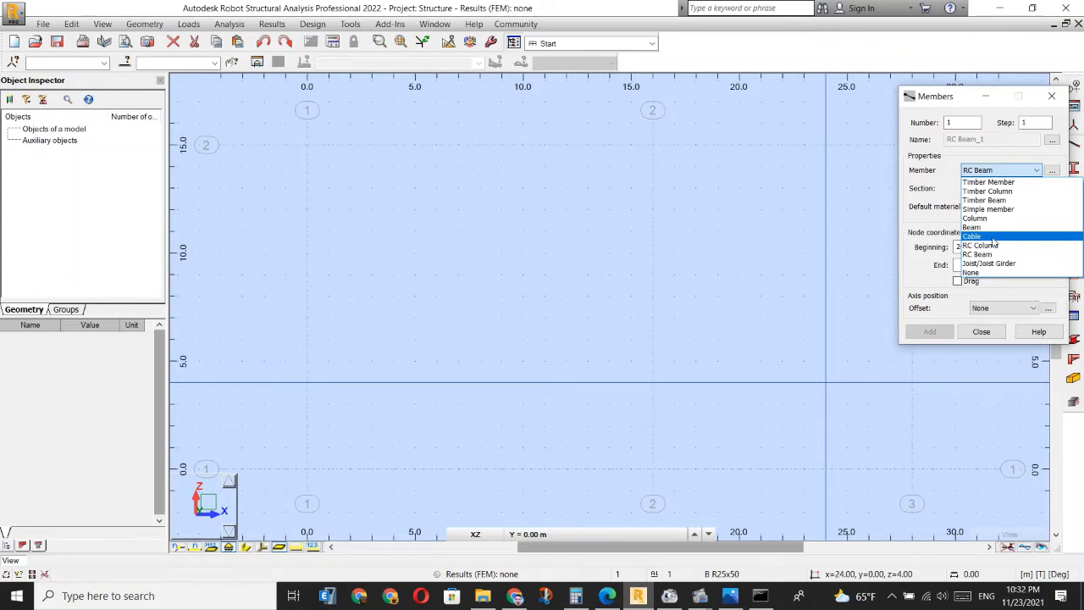
pyautogui.click(926, 173)
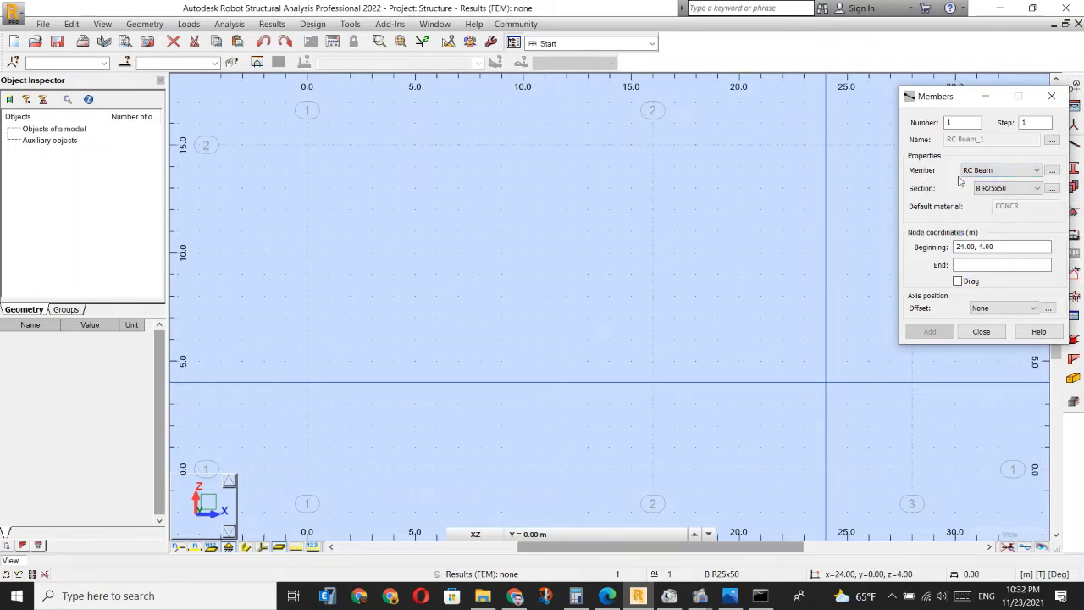
pyautogui.click(1006, 173)
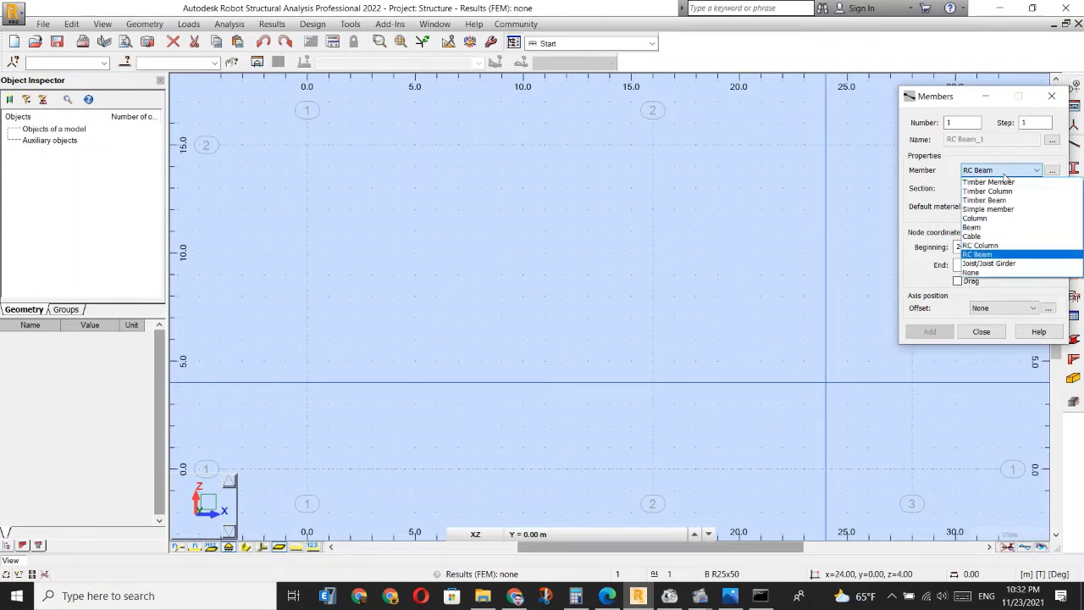
pyautogui.click(999, 228)
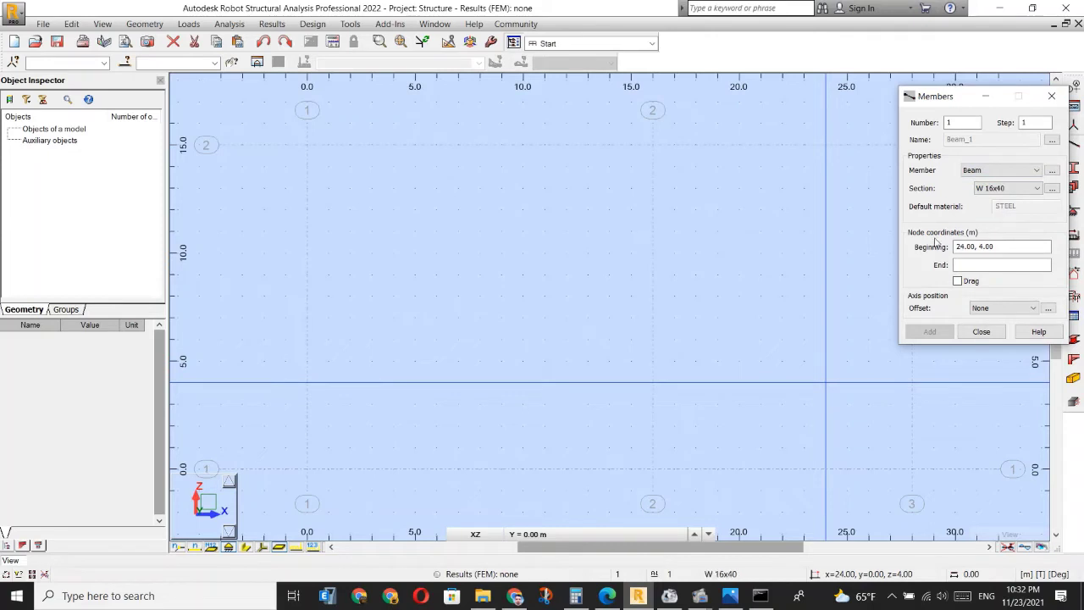
# Draw the outer column along X axis 1 from (0, 0) to (0, 15).
pyautogui.click(974, 247)
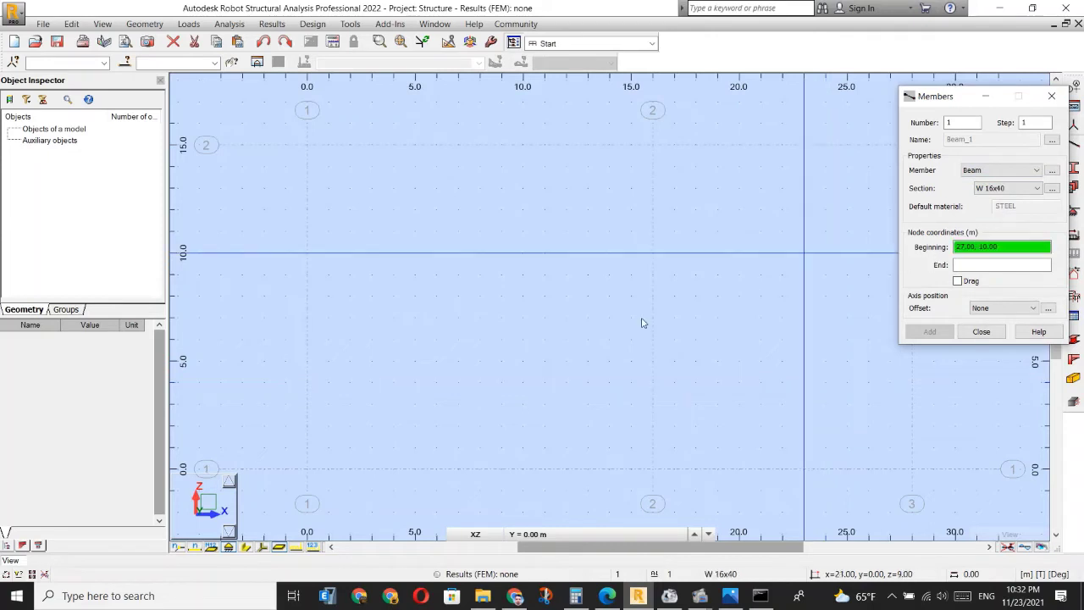
pyautogui.click(306, 469)
pyautogui.click(306, 144)
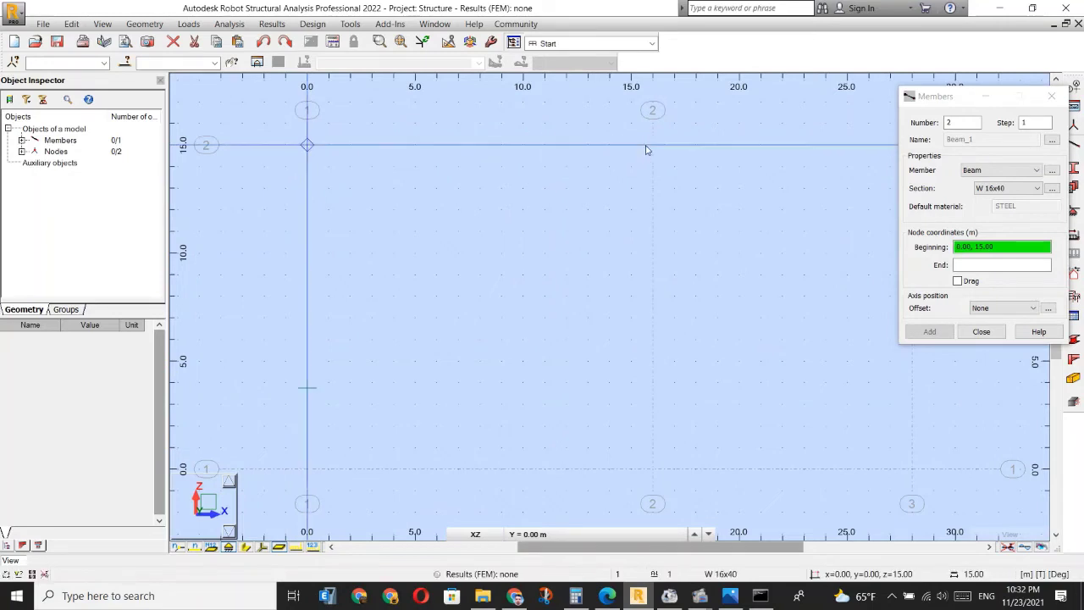
# Draw the two connected beams along Z axis 2 from (0, 15) through (16, 15) to (28, 15), using the Drag option.
pyautogui.click(957, 281)
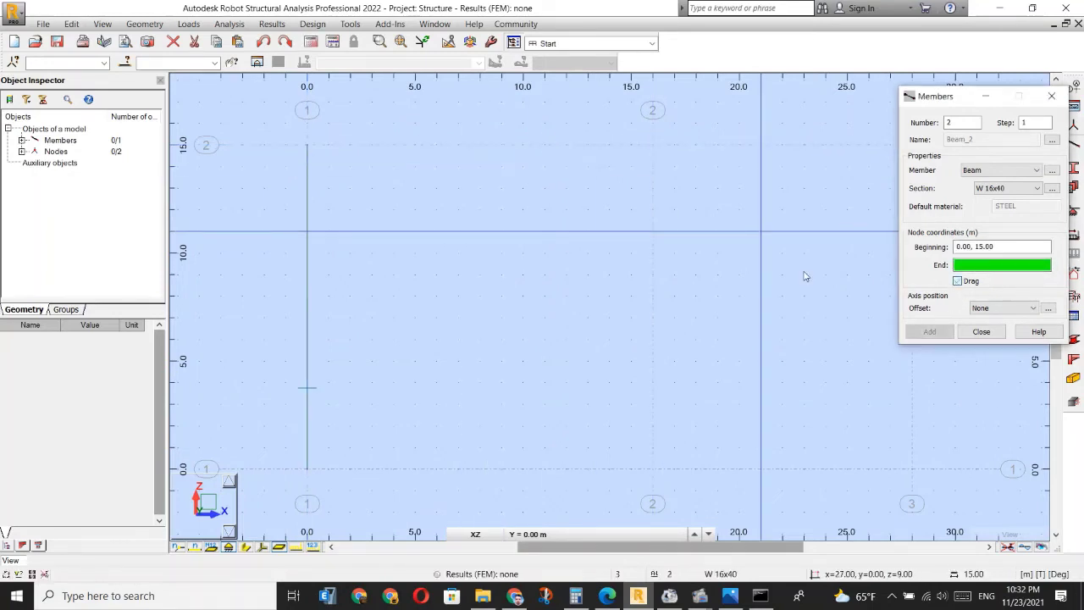
pyautogui.click(652, 149)
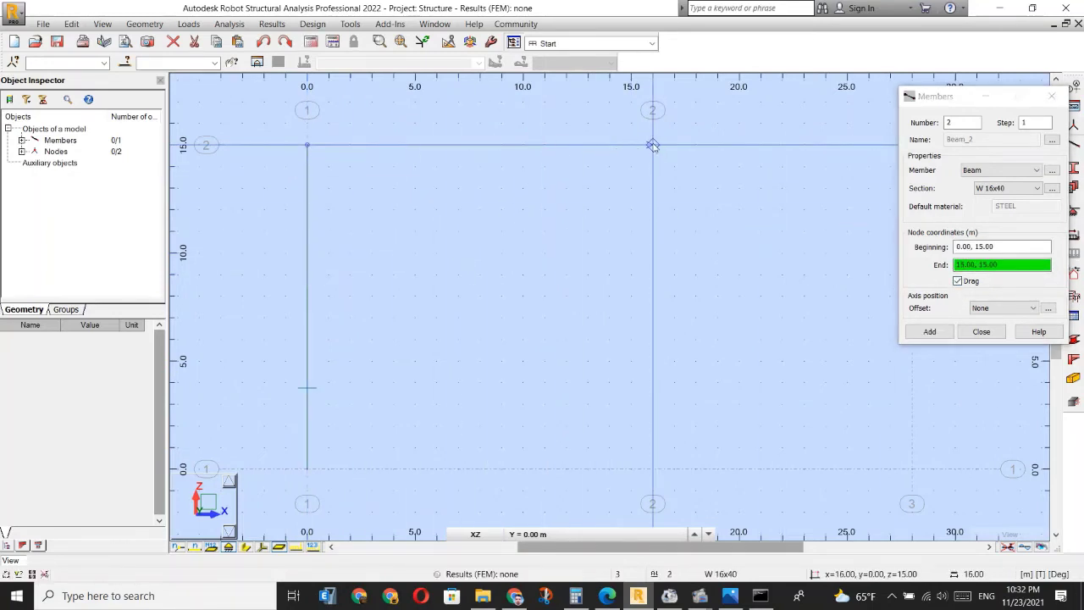
pyautogui.scroll(-3, 627, 154)
pyautogui.click(737, 177)
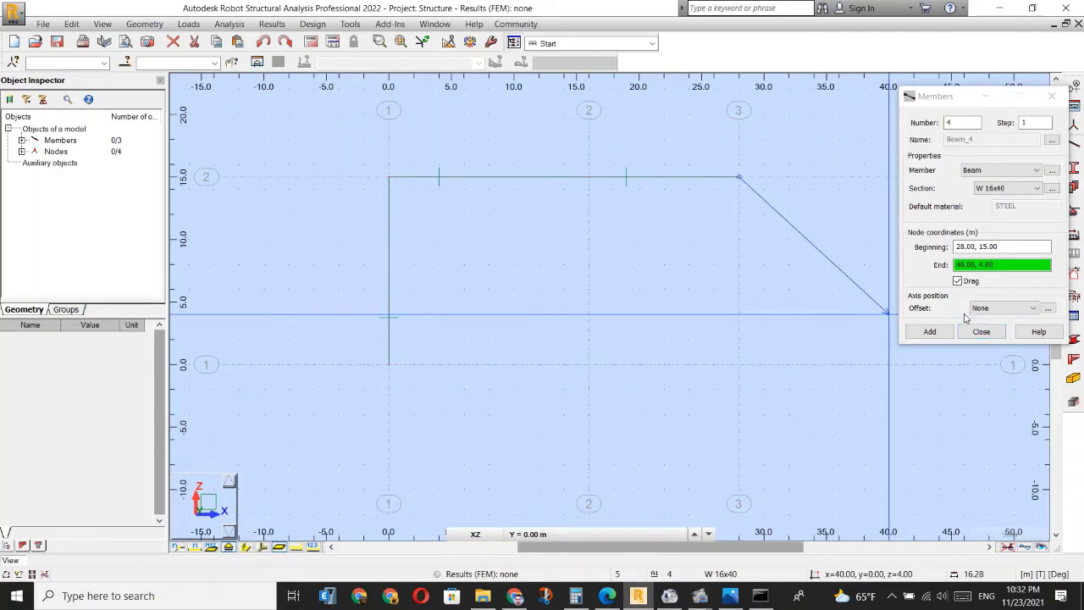
# Turn off the Drag option and draw the inner column along X axis 2 from (16, 0) to (16, 15).
pyautogui.click(957, 281)
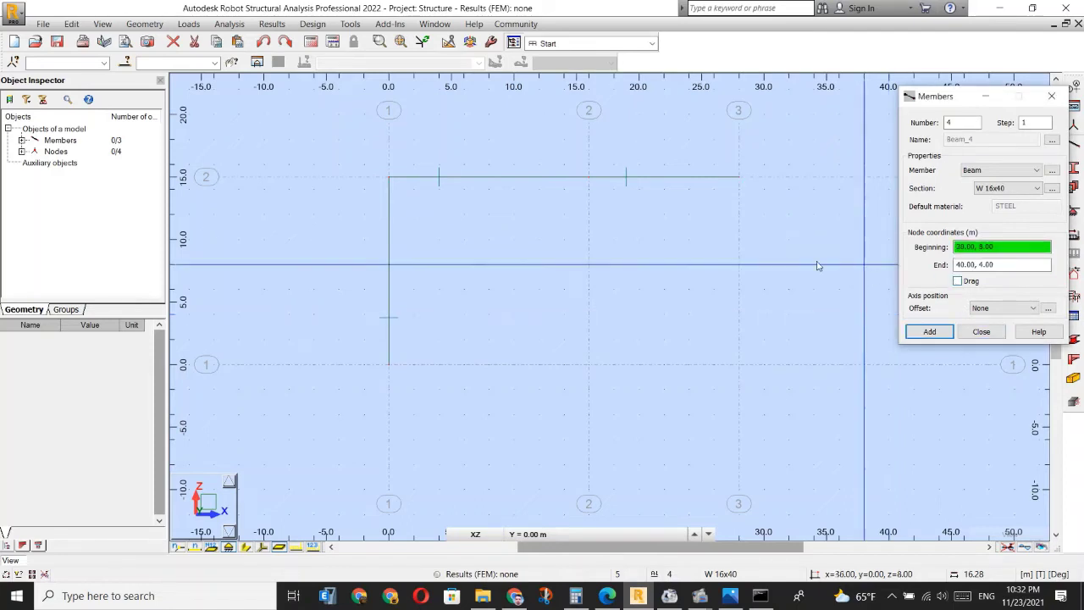
pyautogui.click(589, 364)
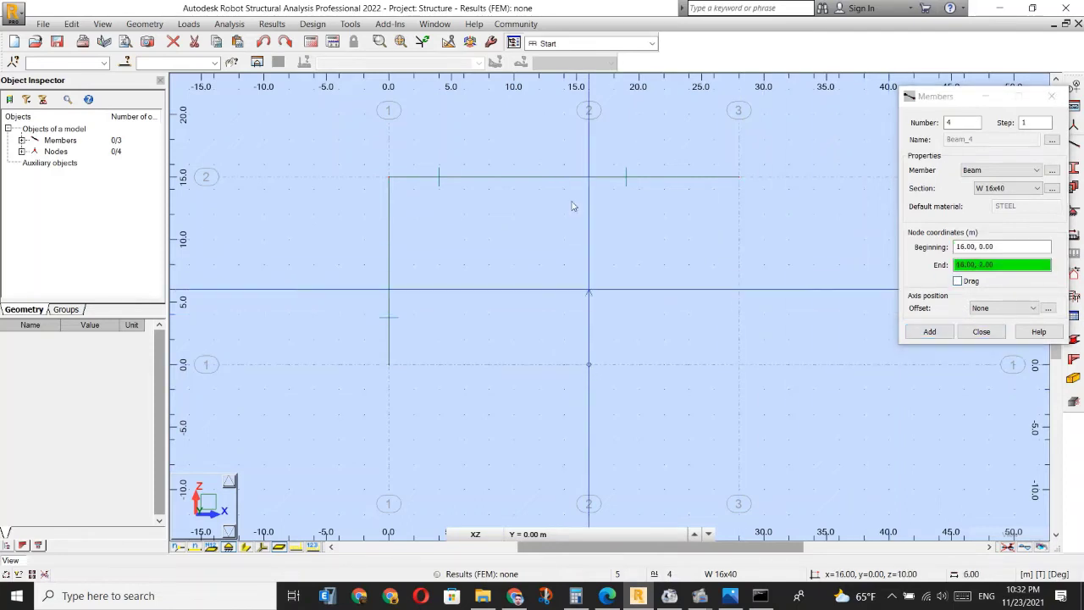
pyautogui.click(588, 180)
pyautogui.click(938, 365)
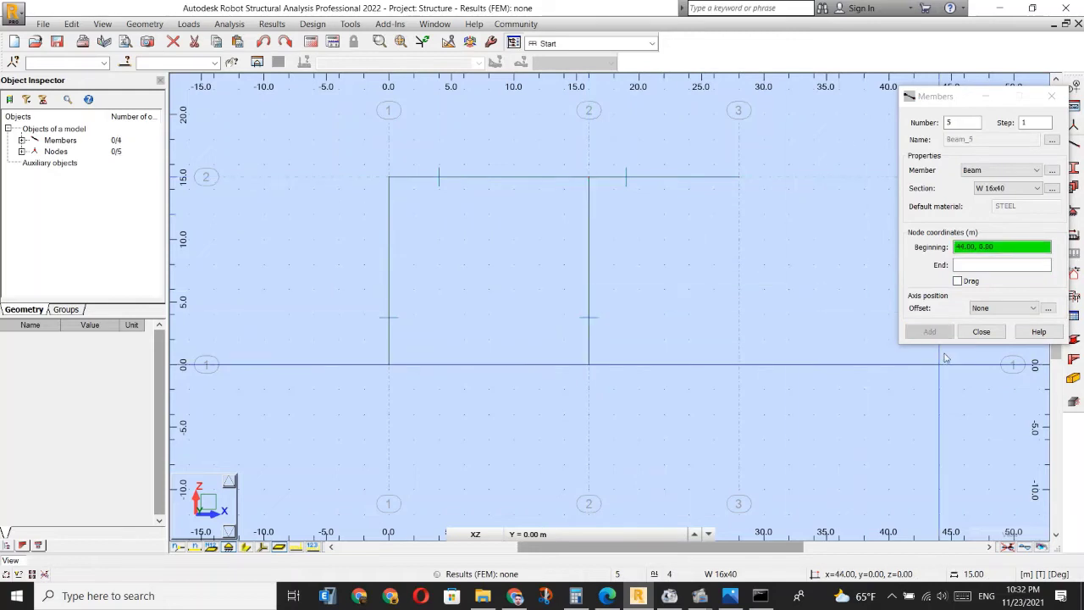
# Finish defining members and display the section shapes on the frame.
pyautogui.click(979, 331)
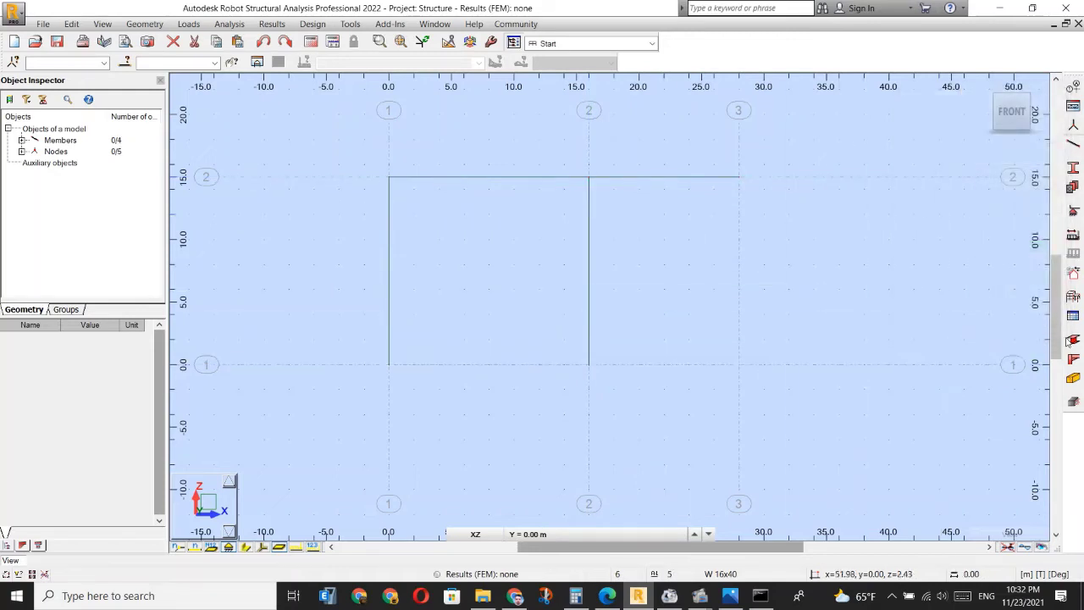
pyautogui.click(245, 547)
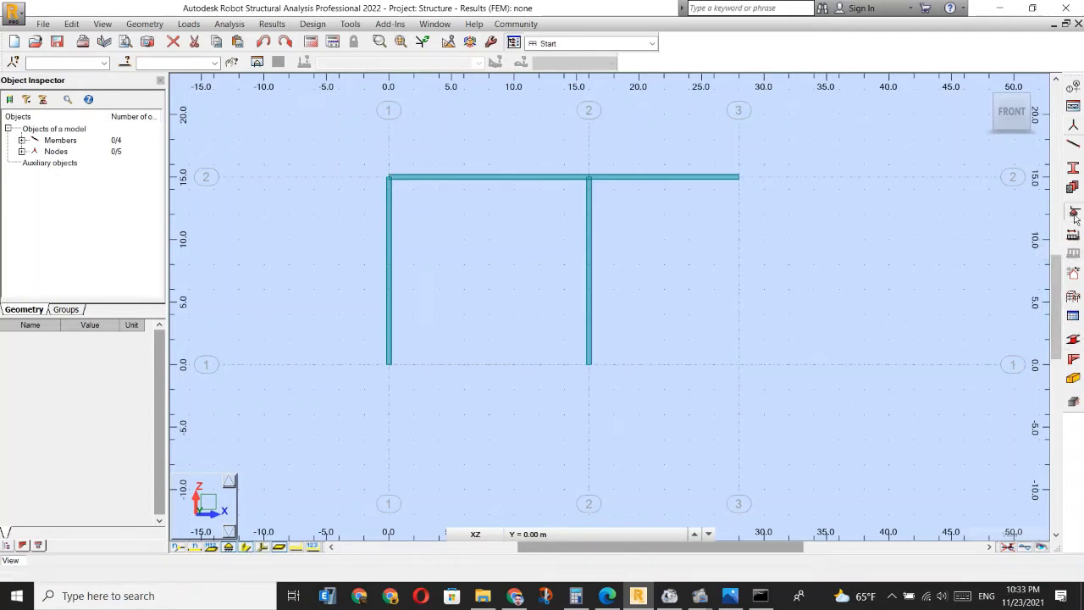
# Start defining supports and check the support conditions in the assignment figure of the lecture PDF in the browser.
pyautogui.click(1072, 271)
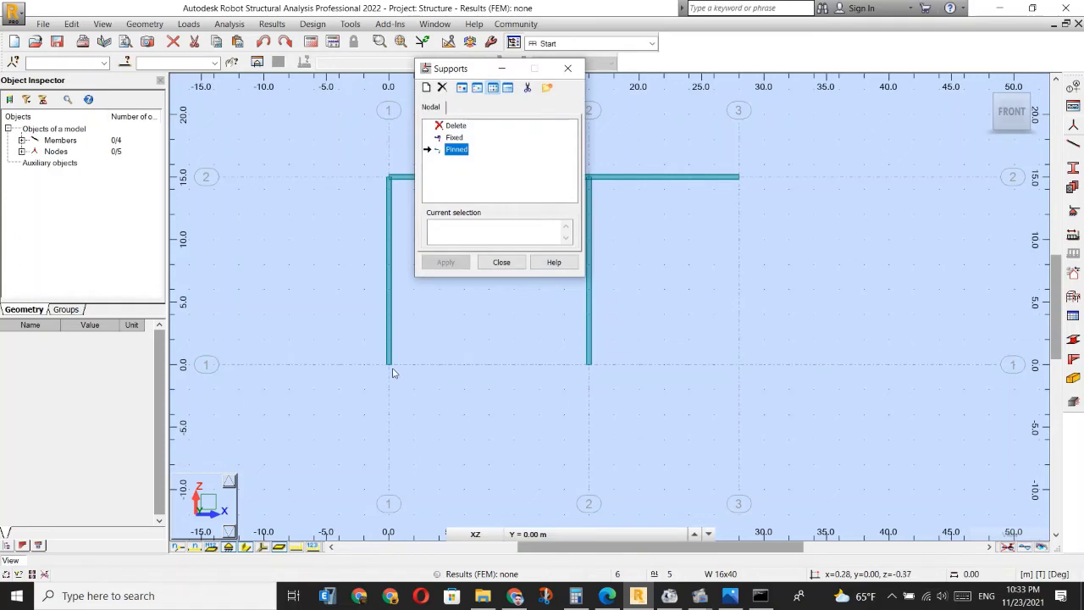
pyautogui.click(606, 596)
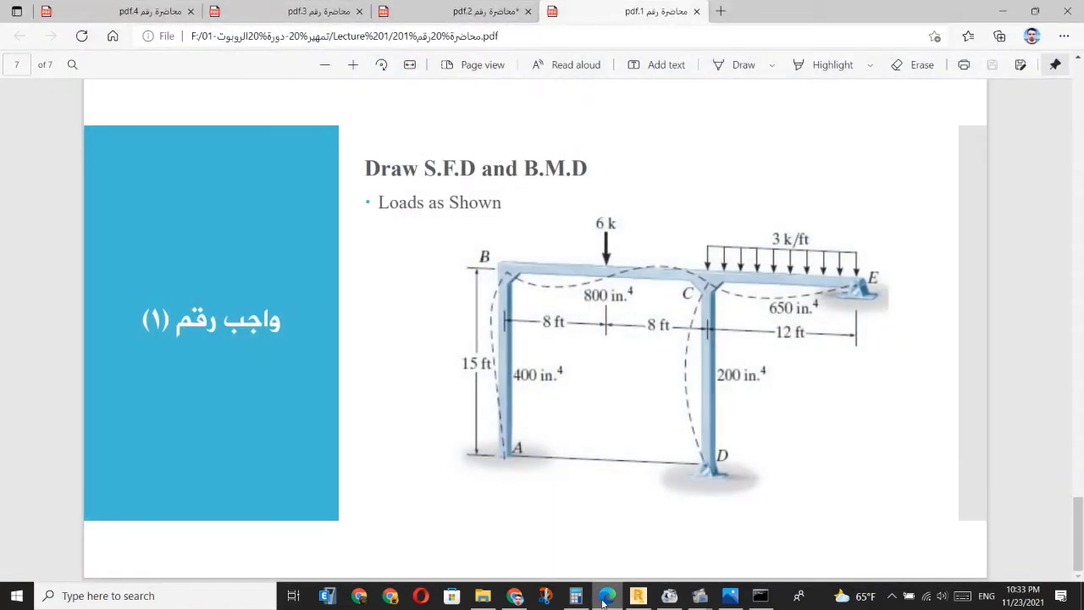
pyautogui.click(605, 596)
# Delete the Fixed support type from the active support list.
pyautogui.click(468, 140)
pyautogui.click(453, 138)
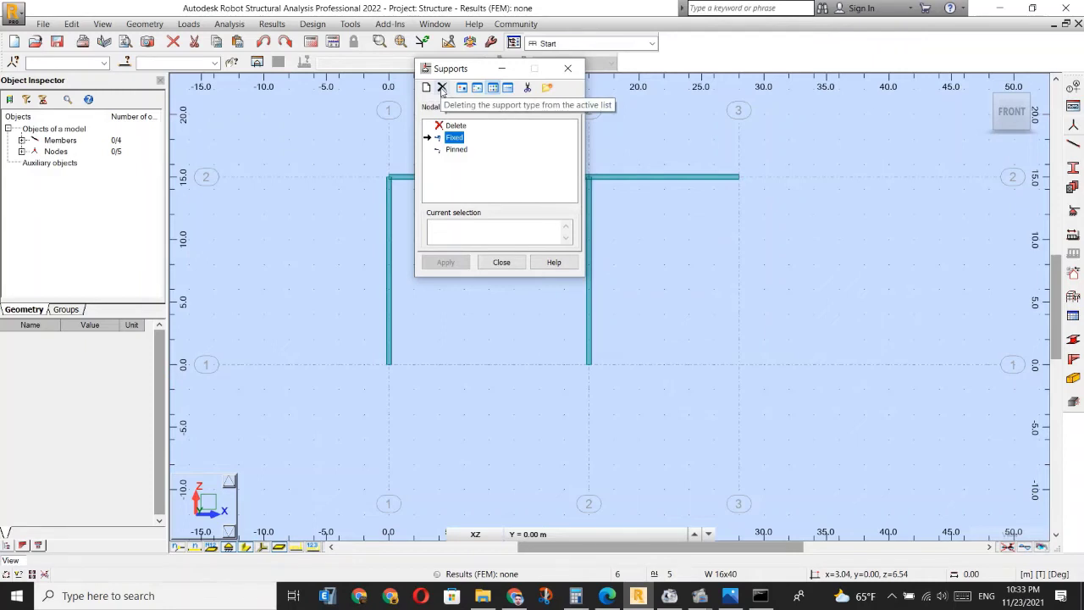
pyautogui.click(441, 88)
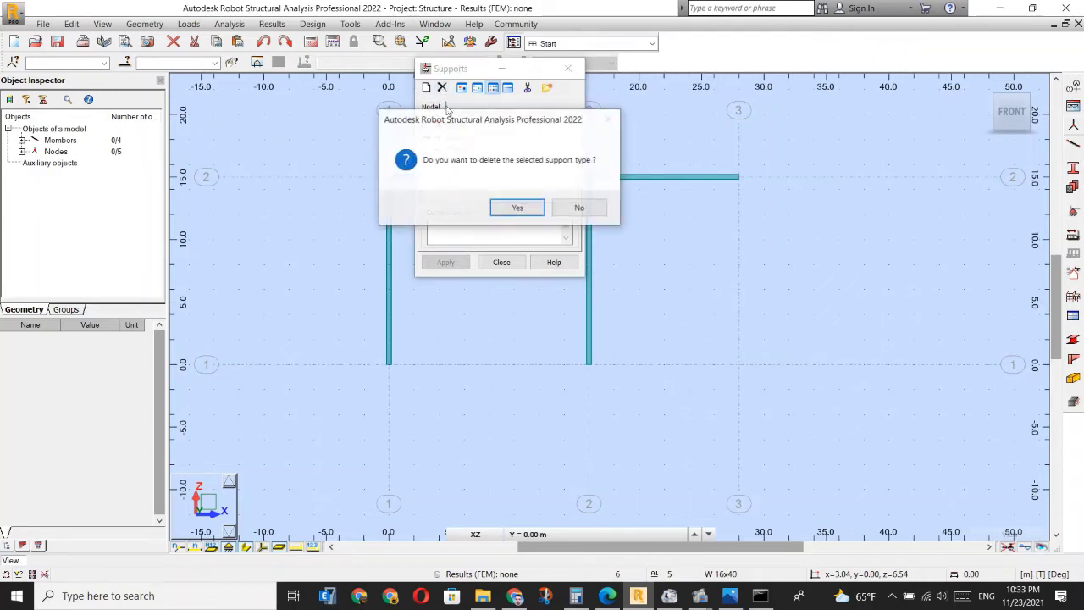
pyautogui.click(518, 208)
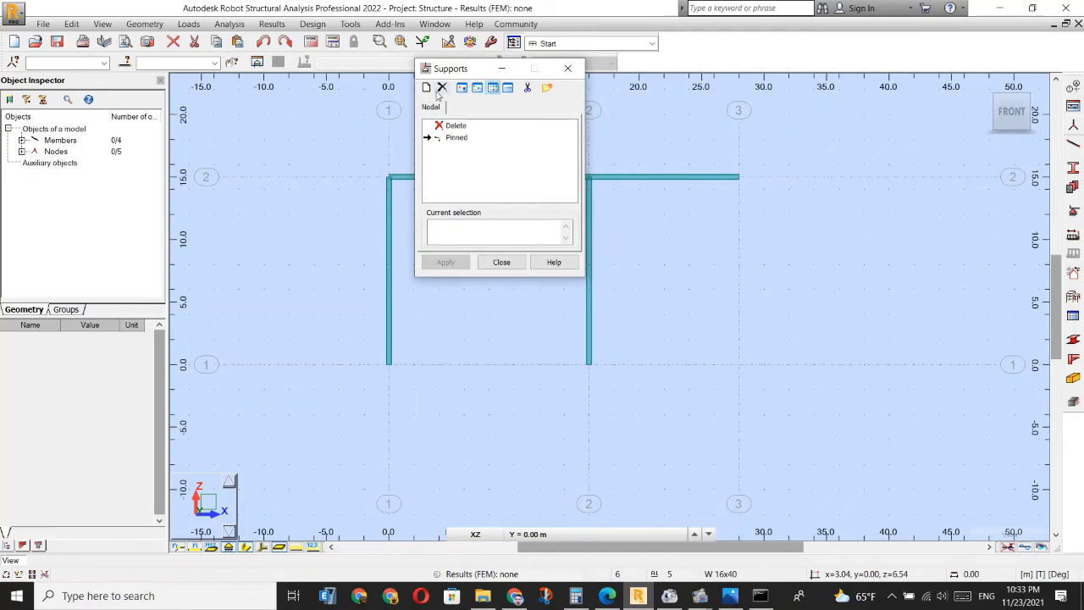
# Add a new rigid nodal support type with UX, UZ and RY all fixed.
pyautogui.click(427, 87)
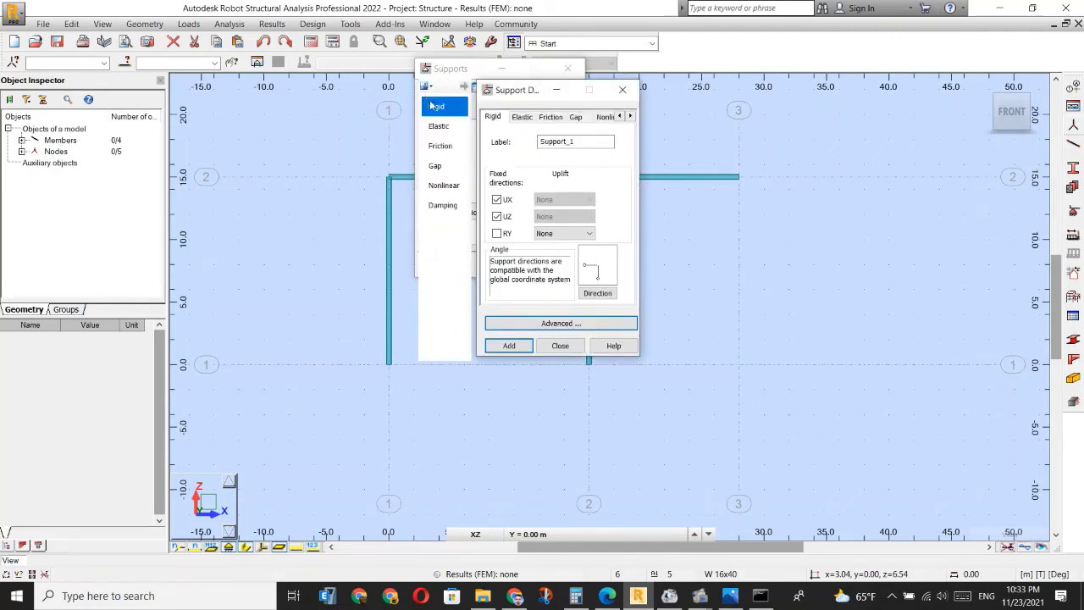
pyautogui.click(496, 234)
pyautogui.click(497, 216)
pyautogui.click(497, 200)
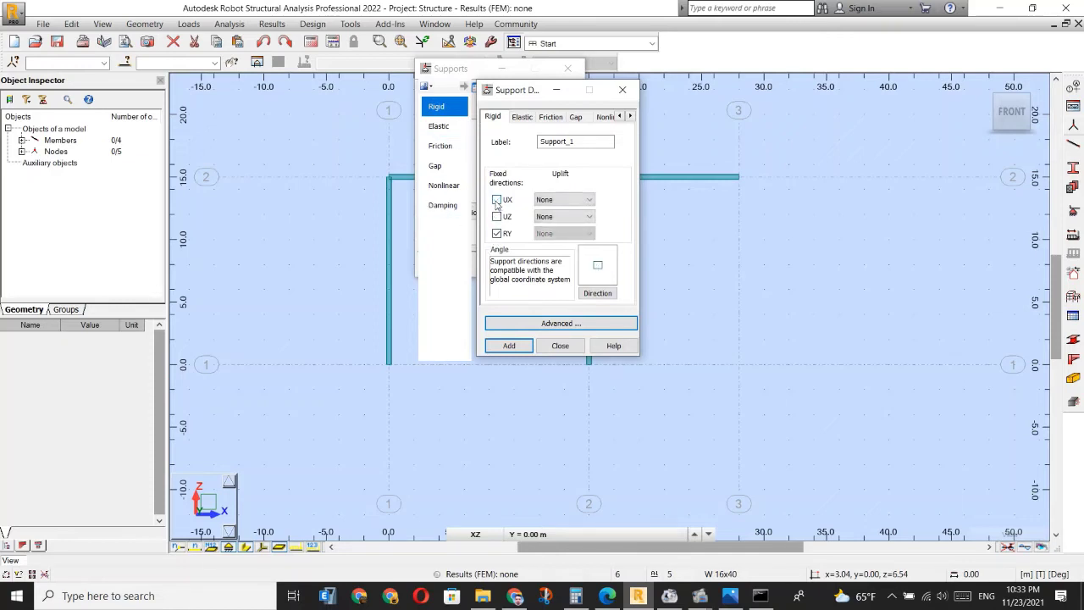
pyautogui.click(497, 201)
pyautogui.click(497, 201)
pyautogui.click(497, 217)
pyautogui.click(497, 234)
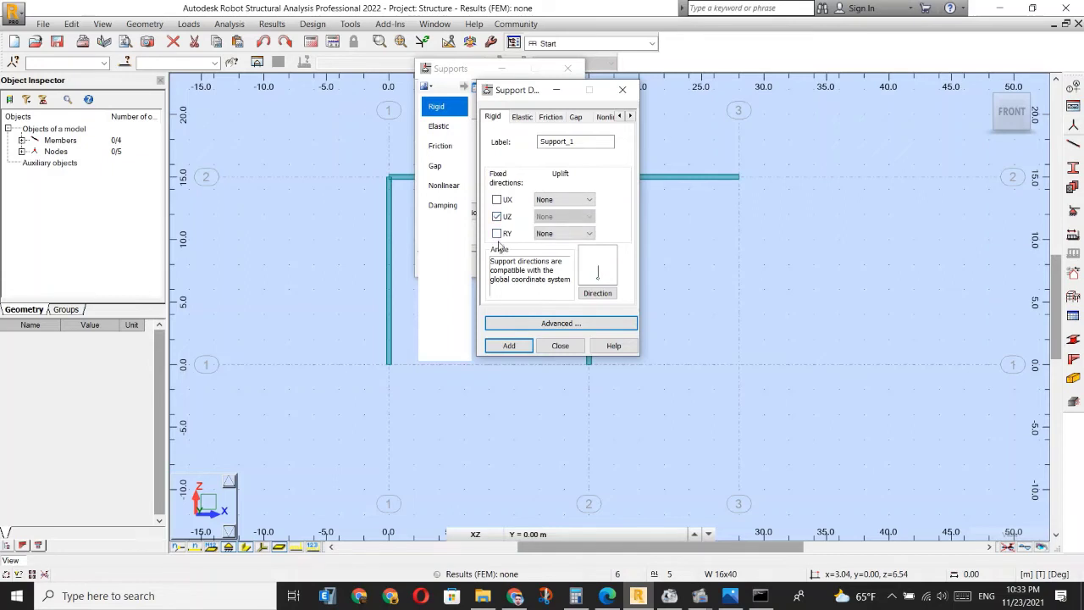
pyautogui.click(497, 233)
pyautogui.click(497, 200)
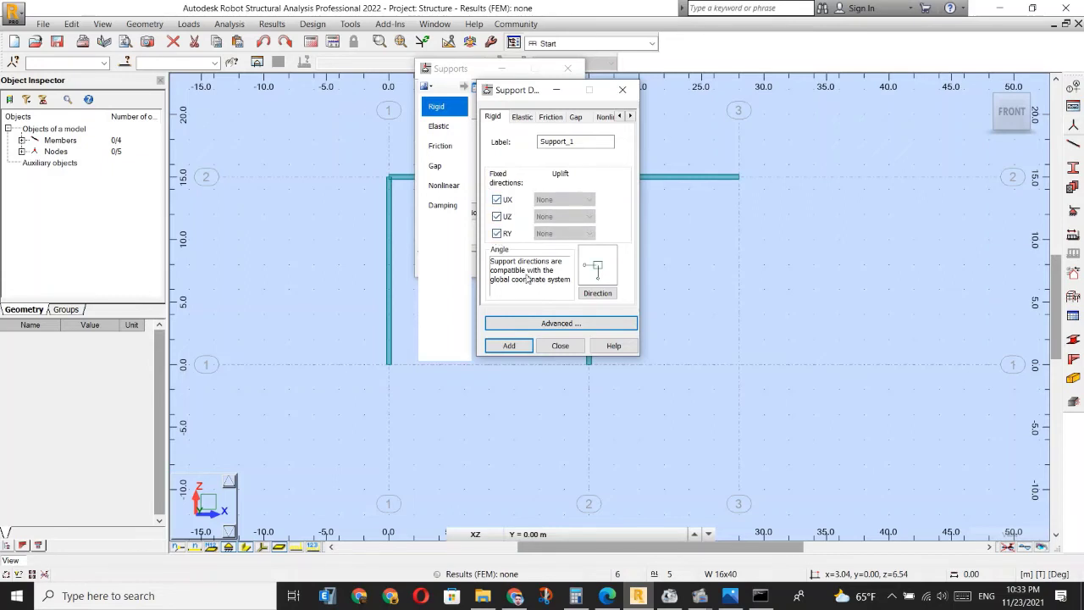
pyautogui.click(536, 327)
pyautogui.moveTo(508, 93); pyautogui.dragTo(643, 94)
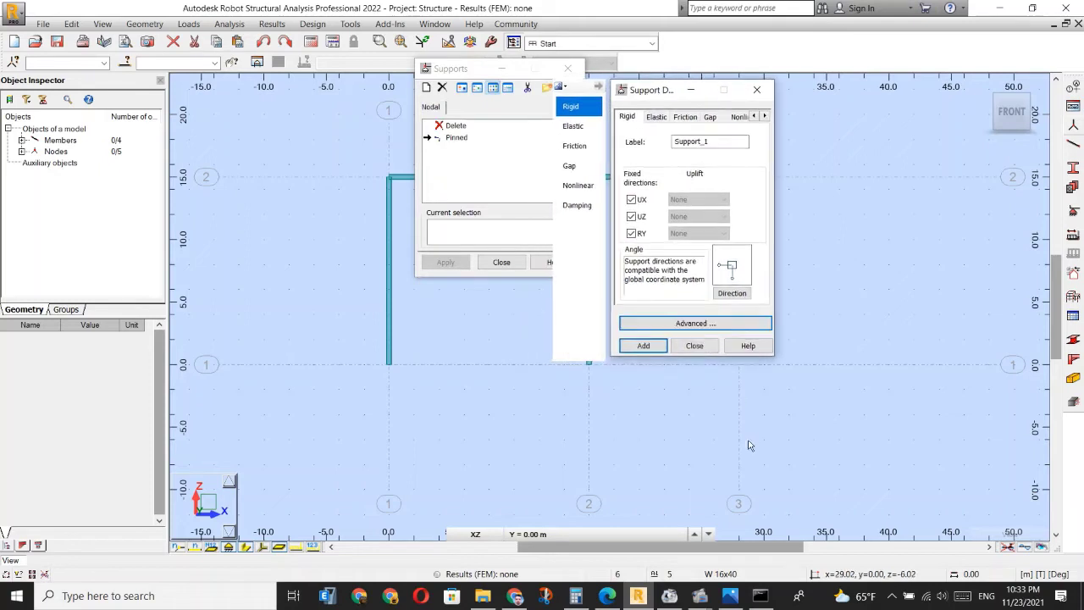
pyautogui.click(641, 346)
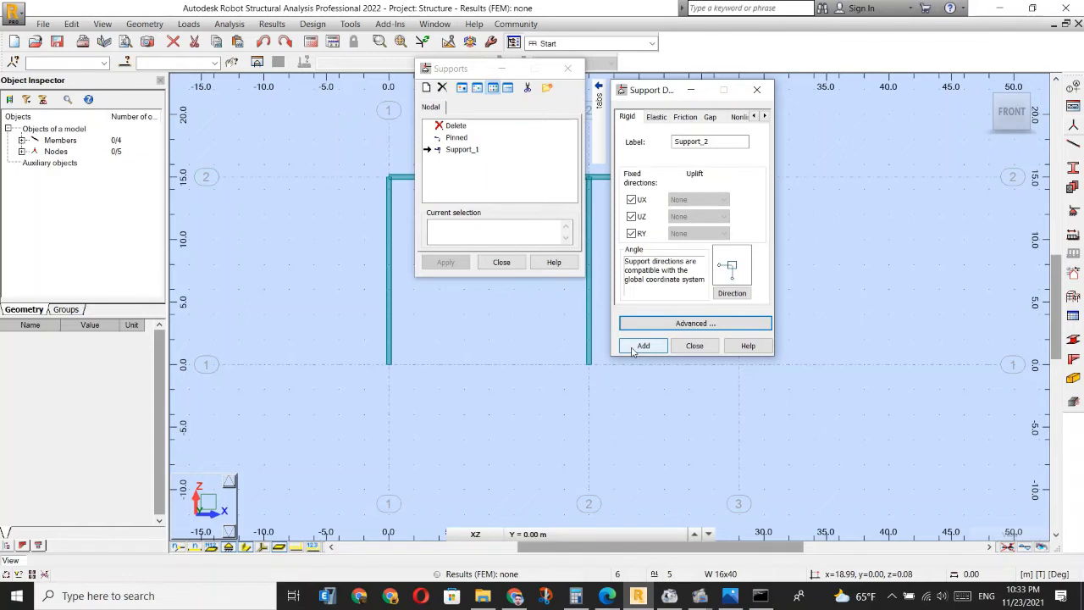
# Look at the advanced support definition and add a second rigid support type with only RY fixed.
pyautogui.click(688, 325)
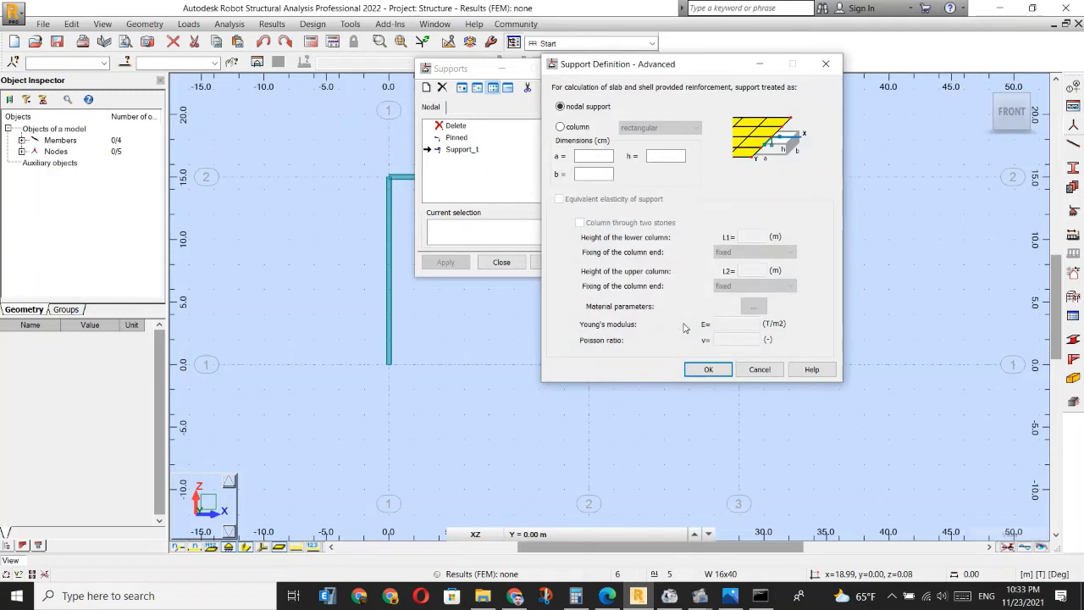
pyautogui.click(744, 370)
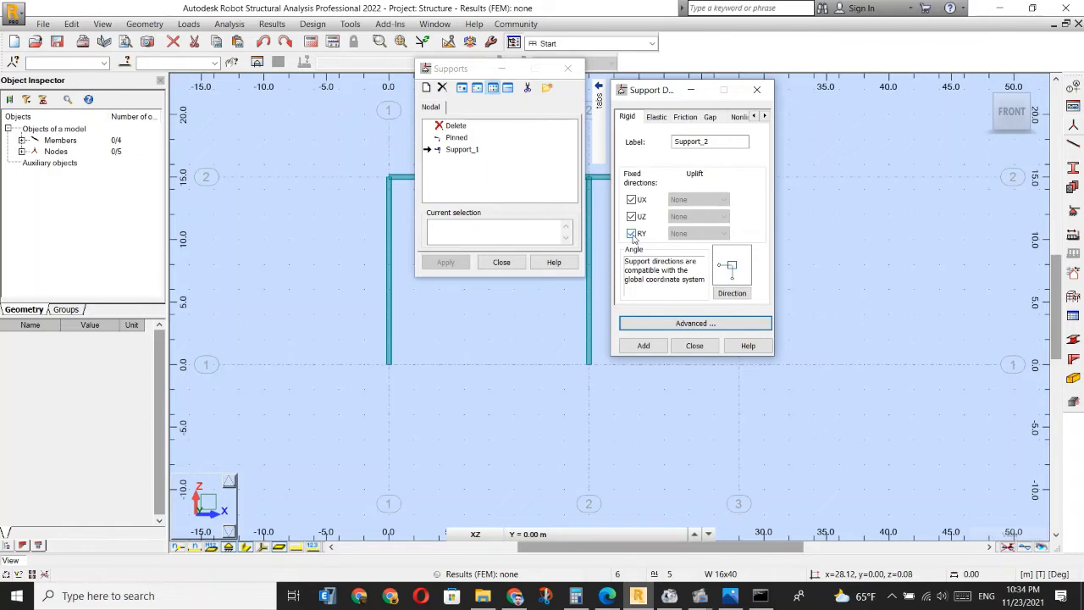
pyautogui.click(632, 234)
pyautogui.click(631, 217)
pyautogui.click(632, 234)
pyautogui.click(632, 200)
pyautogui.click(632, 233)
pyautogui.click(632, 202)
pyautogui.click(631, 200)
pyautogui.click(631, 233)
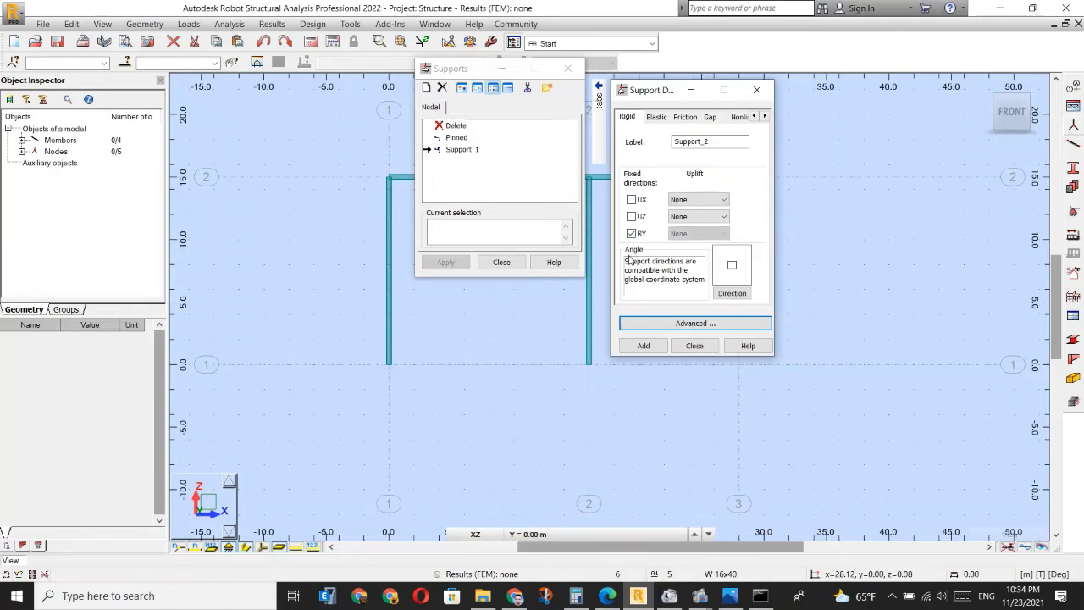
pyautogui.click(643, 345)
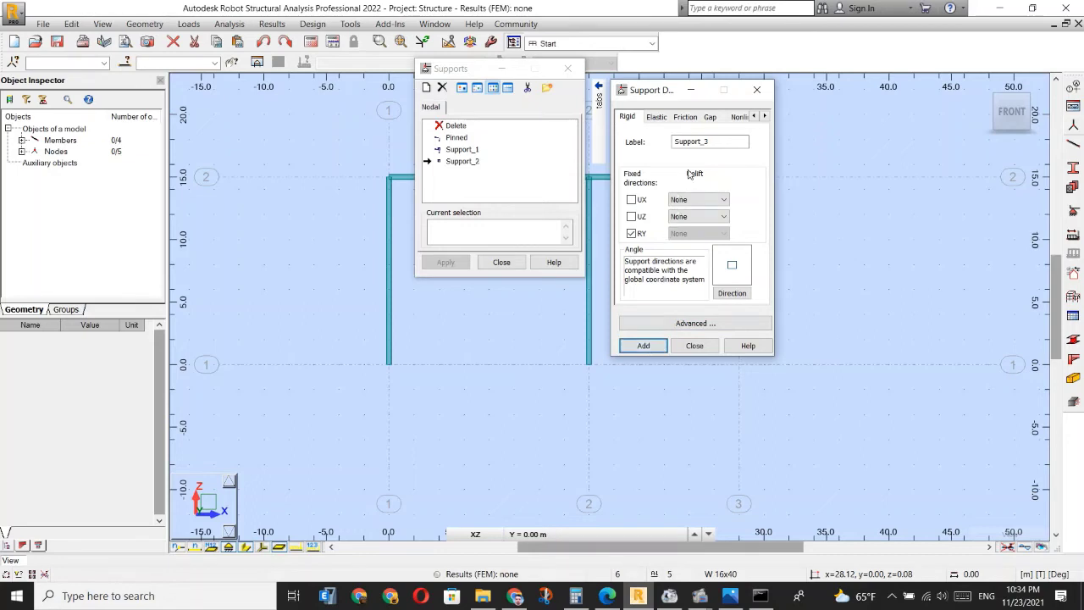
# Examine the uplift options and the elastic support settings, and close the support definition.
pyautogui.moveTo(717, 142); pyautogui.dragTo(676, 142)
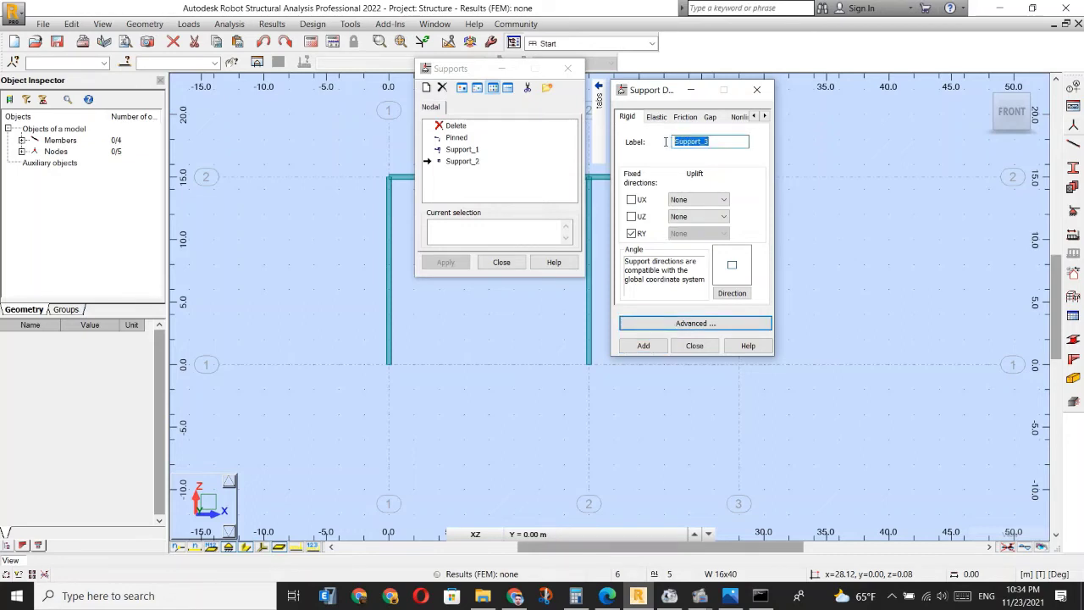
pyautogui.click(697, 217)
pyautogui.click(700, 222)
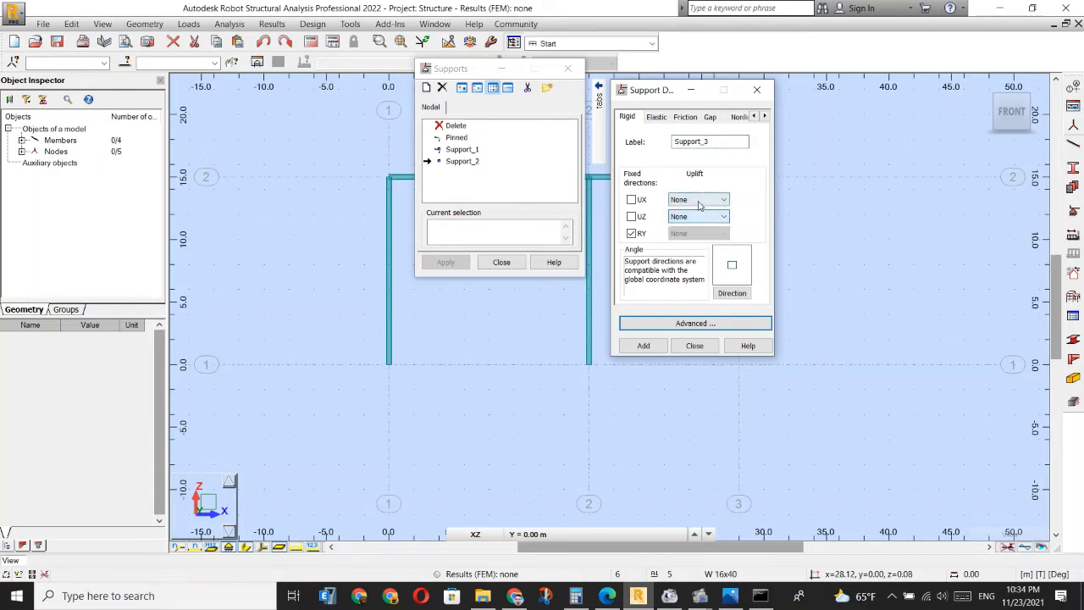
pyautogui.click(698, 201)
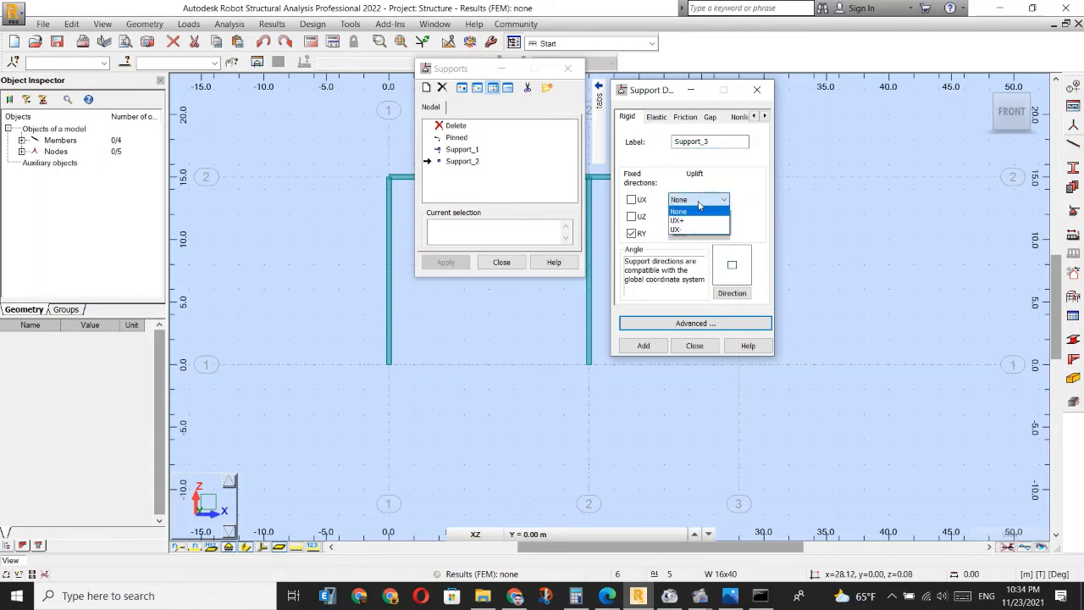
pyautogui.click(698, 204)
pyautogui.click(656, 117)
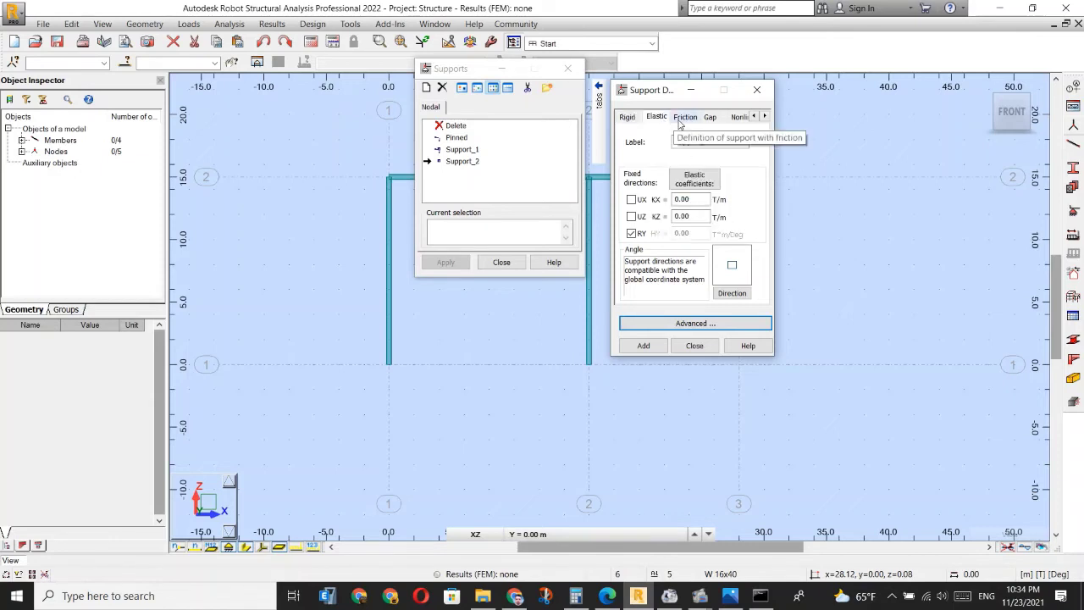
pyautogui.click(694, 345)
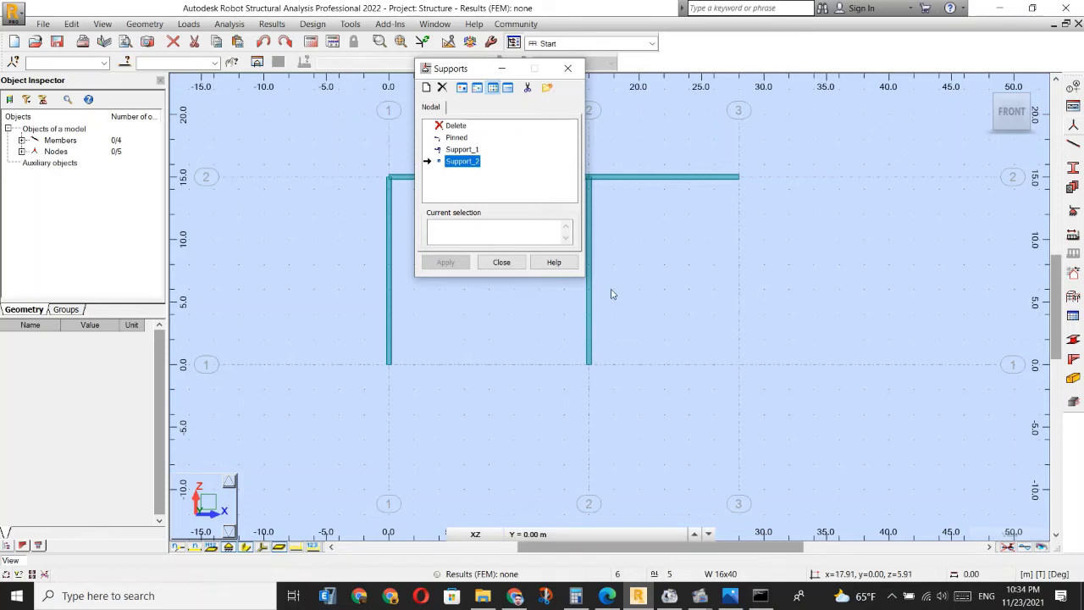
# Close the supports list, undo the last two member additions and redo both.
pyautogui.click(588, 293)
pyautogui.click(498, 327)
pyautogui.click(501, 263)
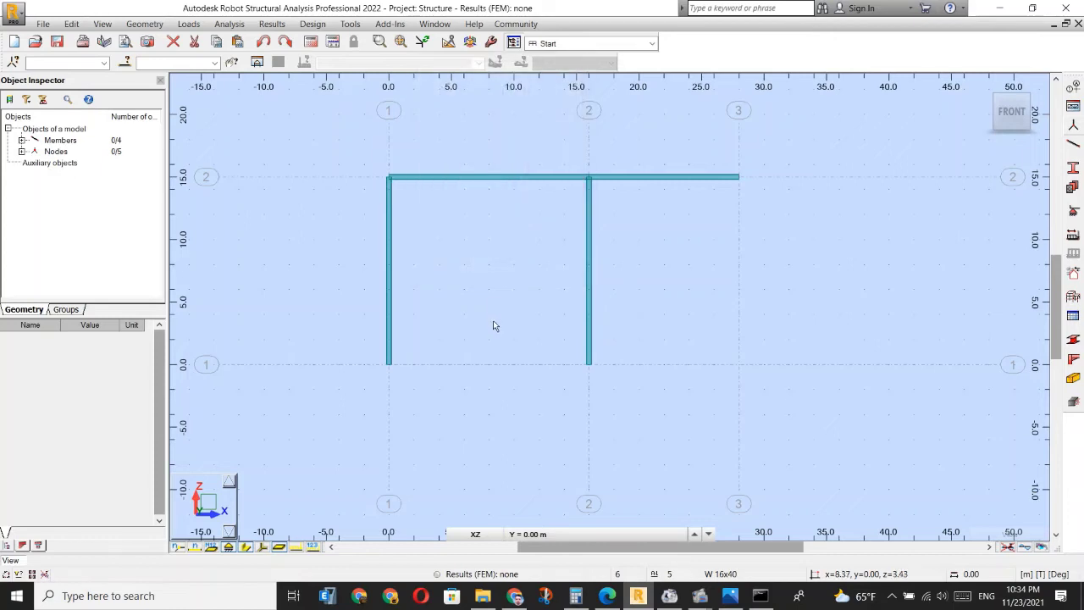
pyautogui.press('Delete')
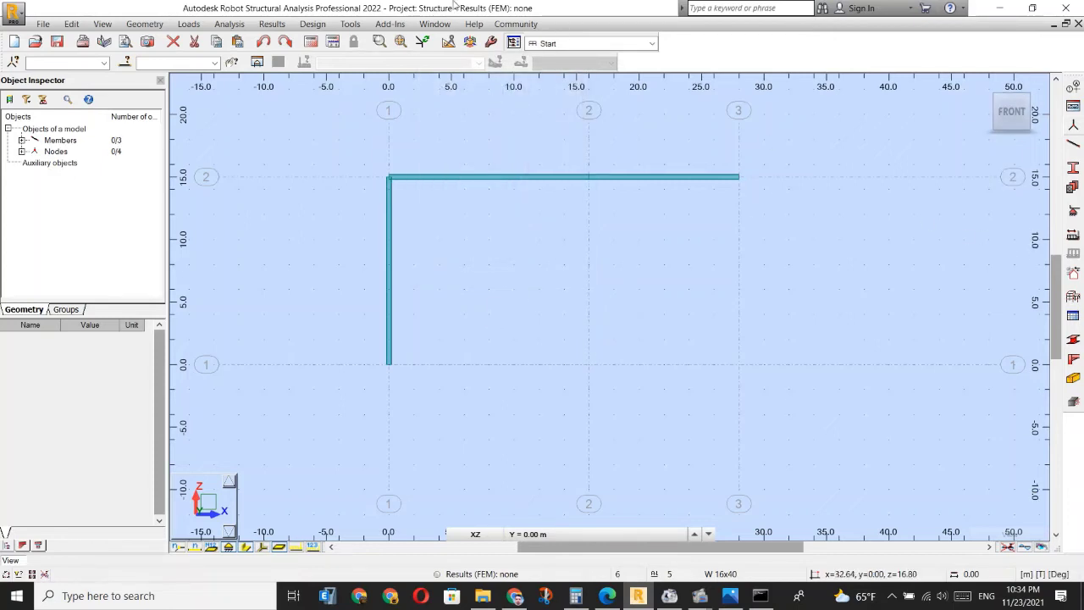
pyautogui.click(263, 41)
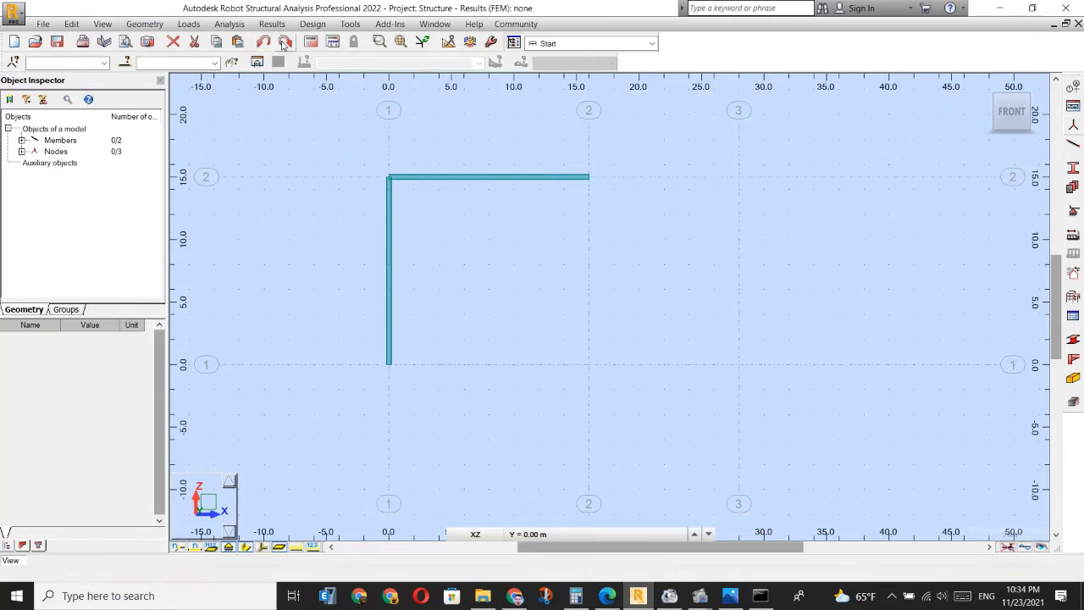
pyautogui.click(285, 42)
pyautogui.click(286, 42)
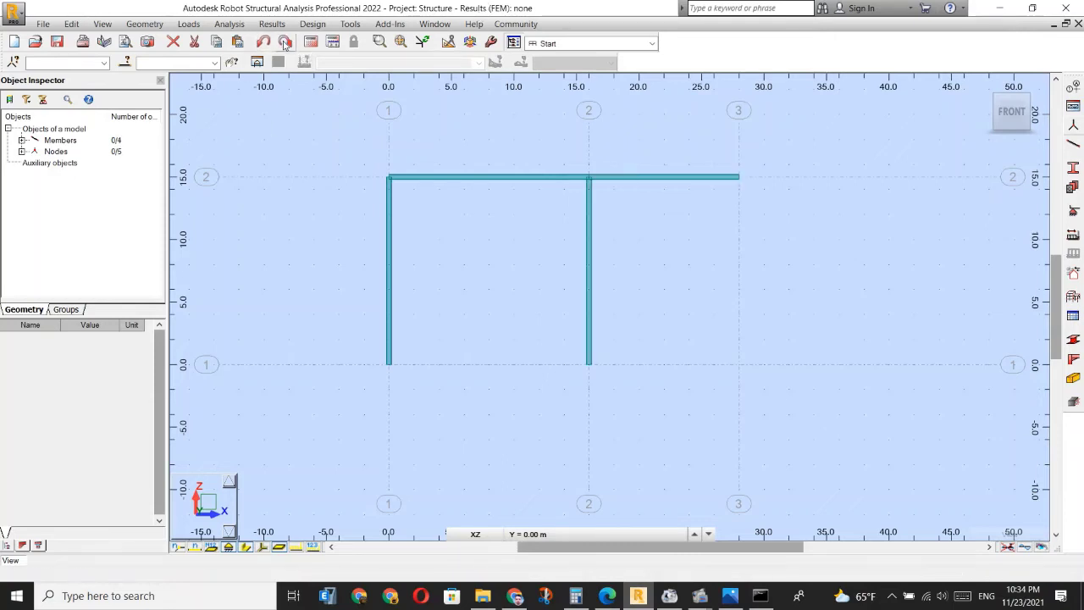
# Reopen the supports list and delete the custom types Support_2 and Support_1.
pyautogui.click(1072, 211)
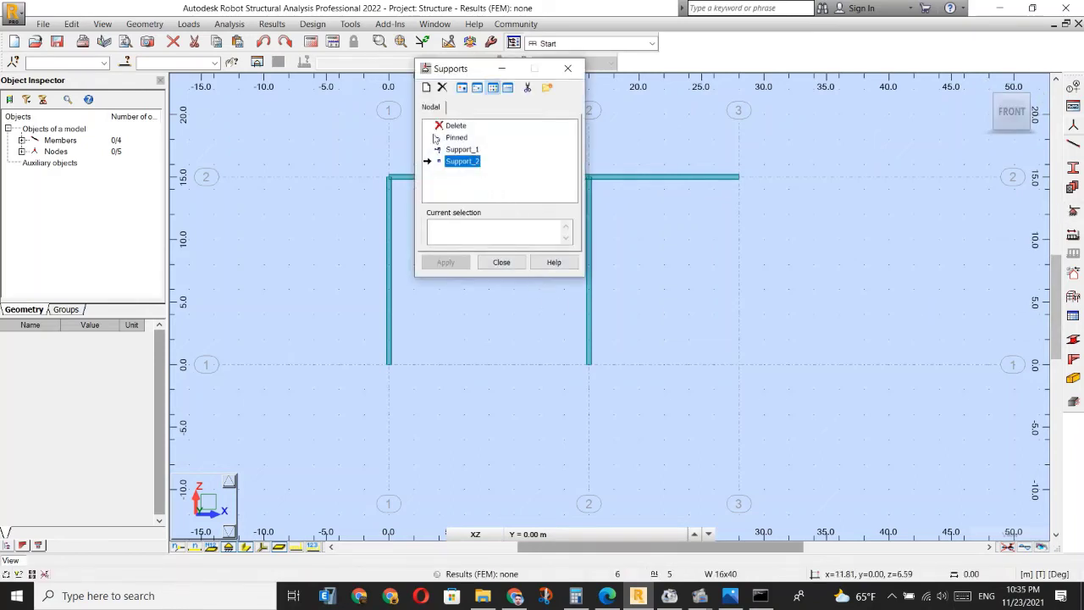
pyautogui.click(441, 88)
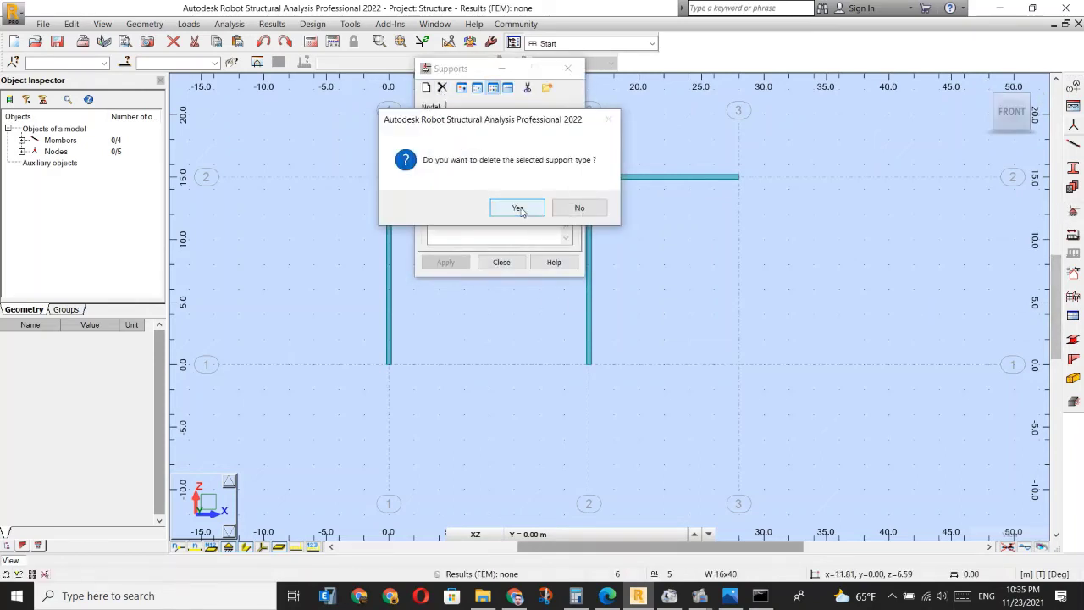
pyautogui.click(521, 208)
pyautogui.click(444, 89)
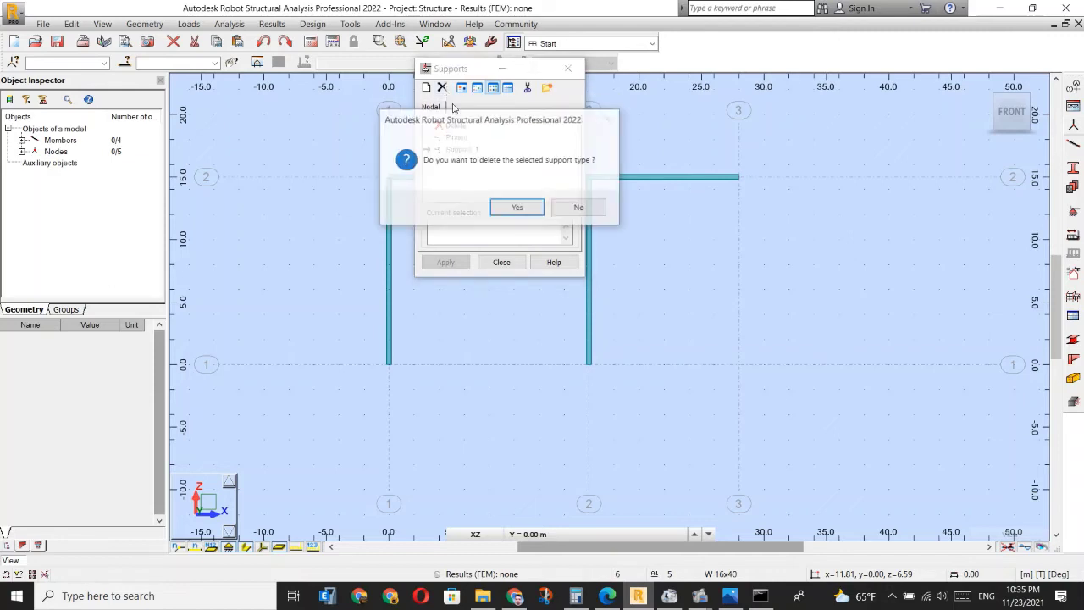
pyautogui.click(516, 208)
# Add a new rigid nodal support type with UX and UZ fixed and RY free.
pyautogui.click(428, 88)
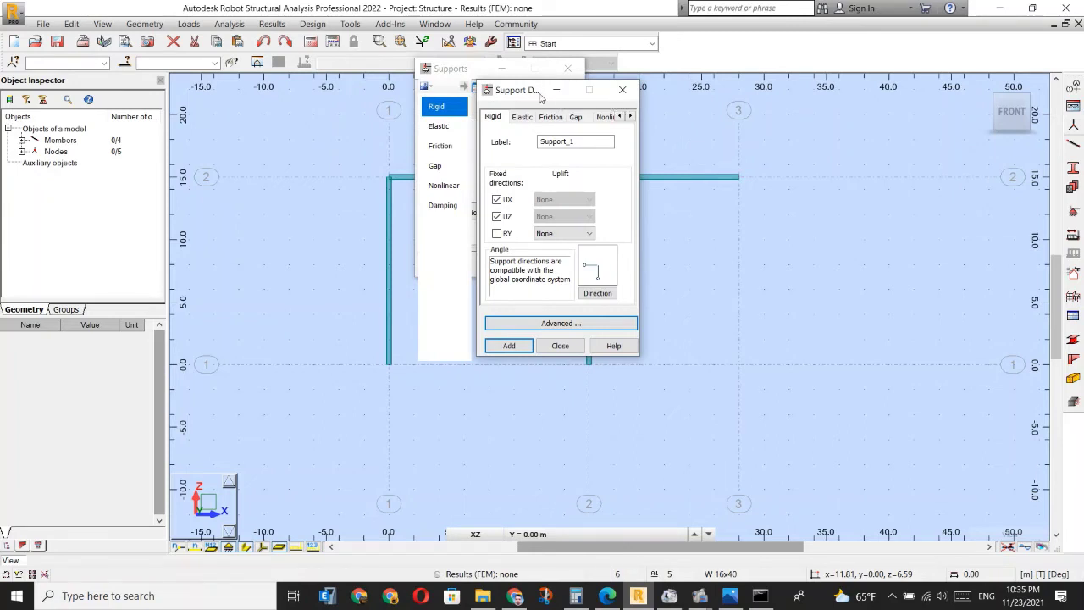
pyautogui.moveTo(515, 95); pyautogui.dragTo(773, 118)
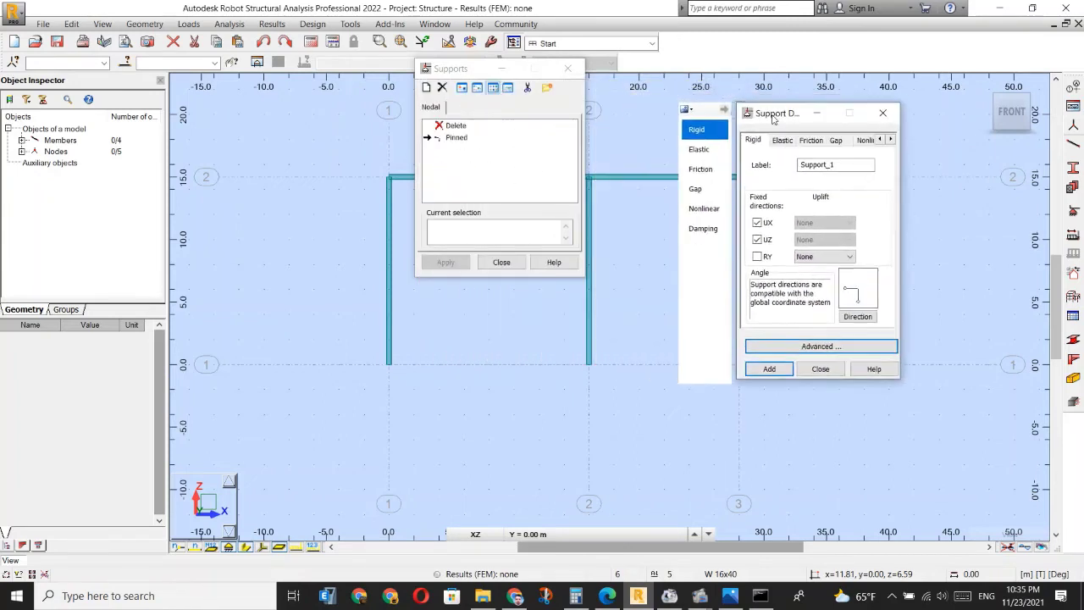
pyautogui.click(757, 223)
pyautogui.click(757, 222)
pyautogui.click(777, 369)
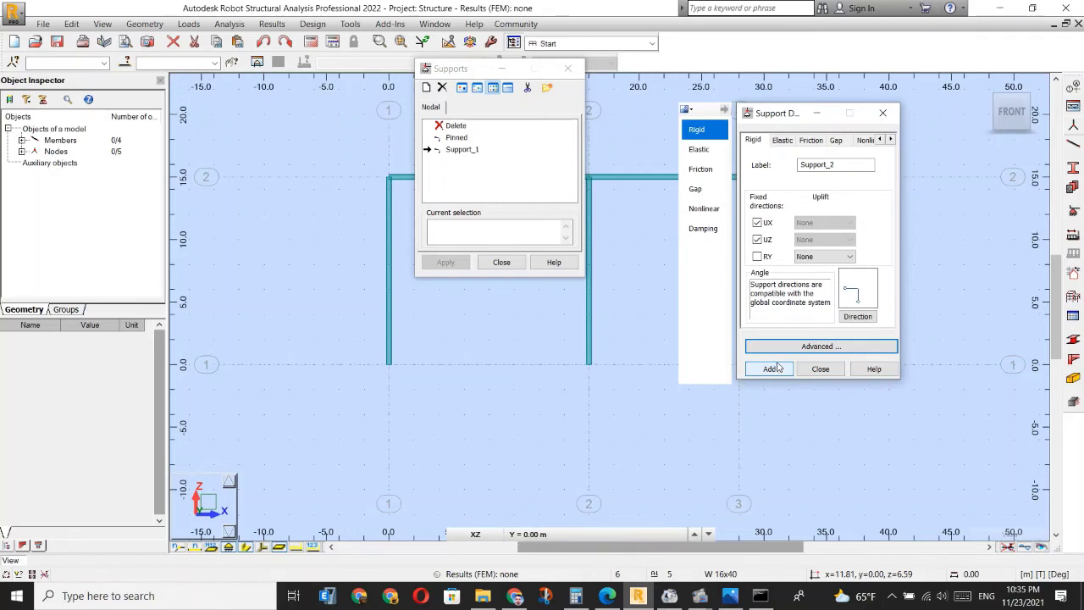
# Add two further rigid support types, one with only UX fixed and one with only RY fixed.
pyautogui.click(757, 240)
pyautogui.click(768, 370)
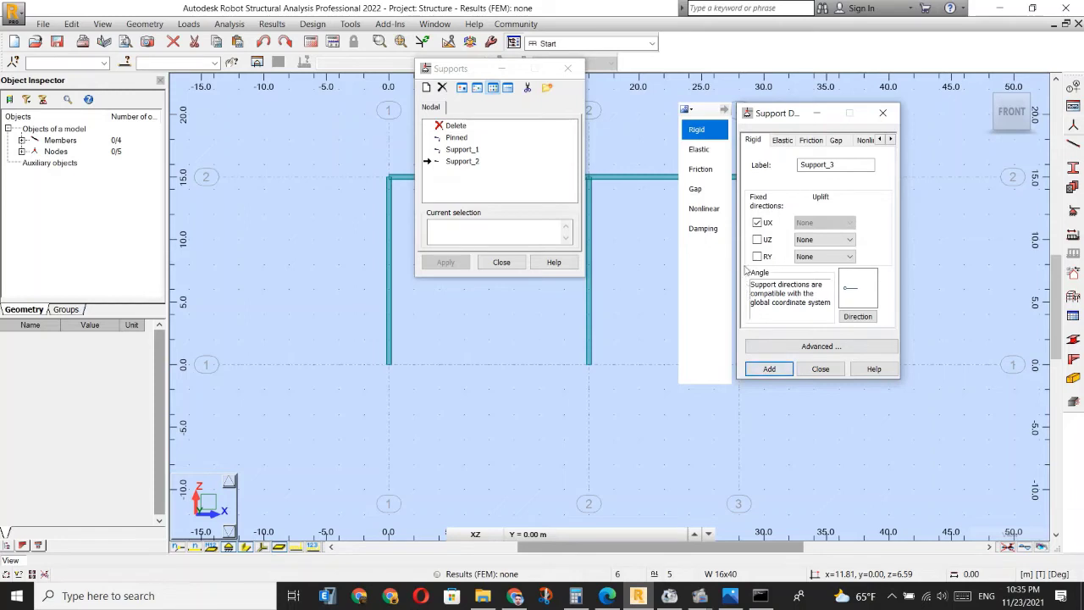
pyautogui.click(757, 222)
pyautogui.click(757, 257)
pyautogui.click(766, 370)
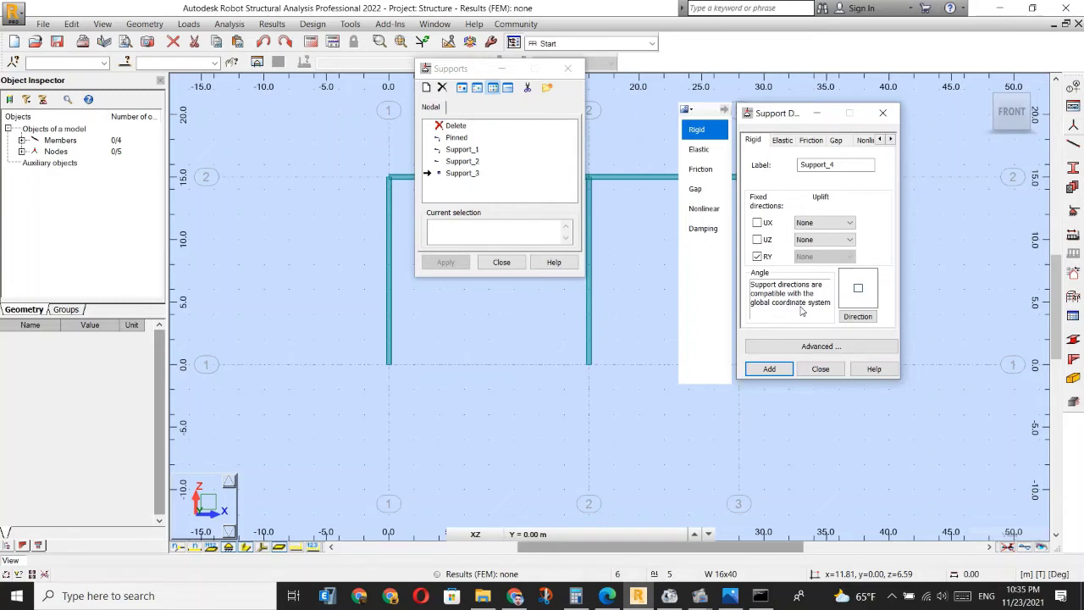
# Add a rigid support type labelled Fixed with only RY fixed, looking through the other support categories before adding it.
pyautogui.doubleClick(827, 167)
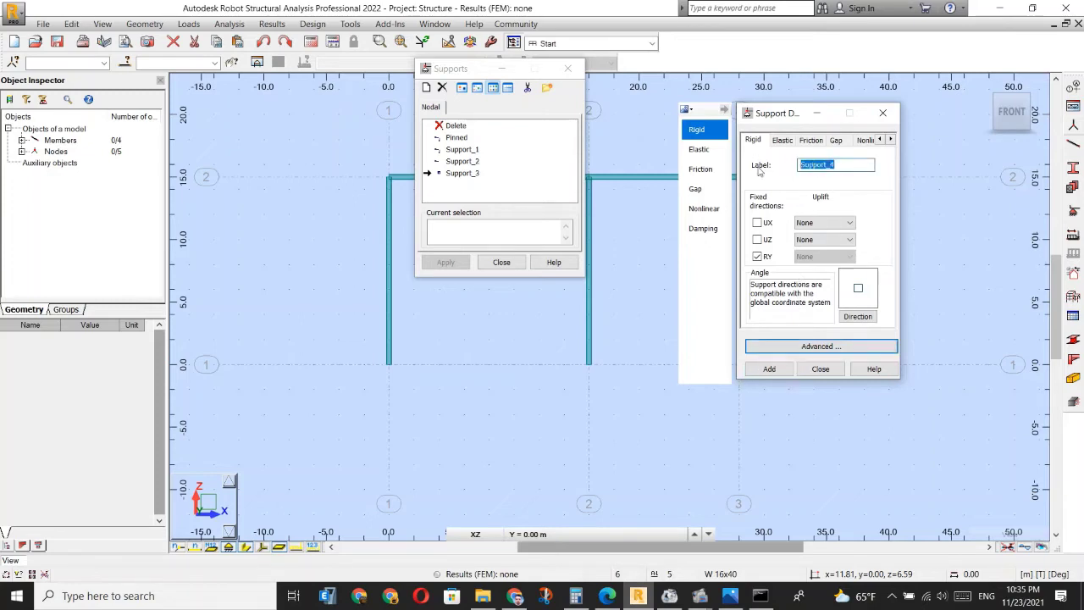
pyautogui.write('Fixed')
pyautogui.click(782, 141)
pyautogui.click(810, 140)
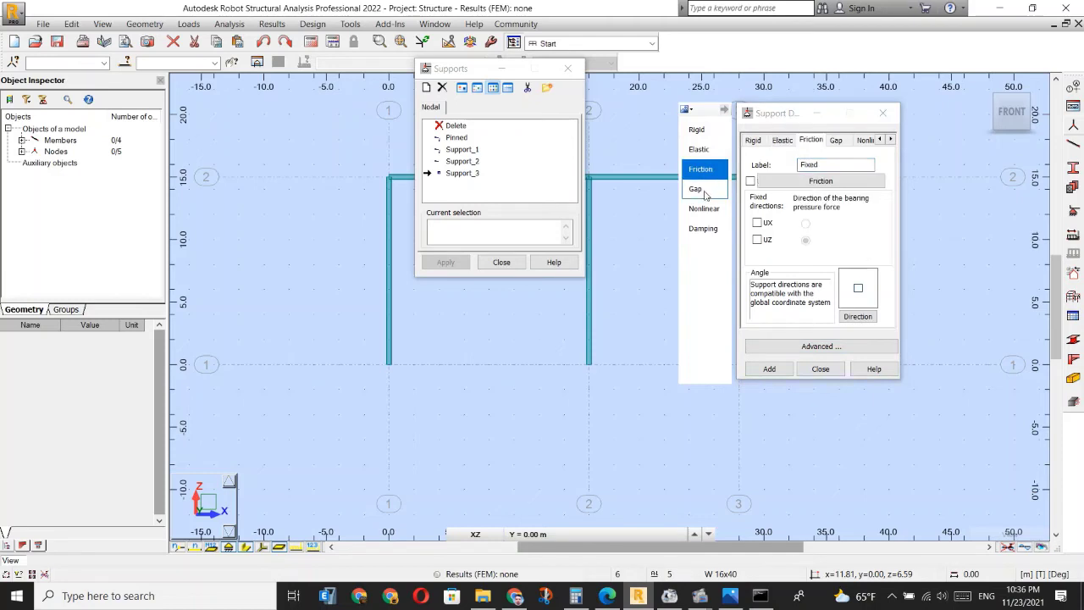
pyautogui.click(705, 193)
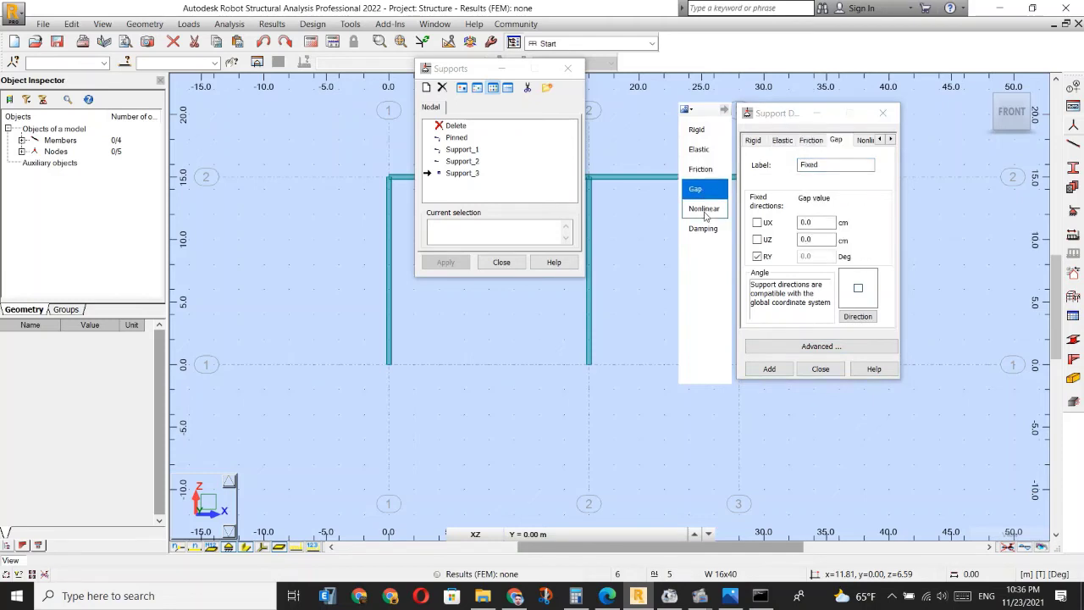
pyautogui.click(704, 210)
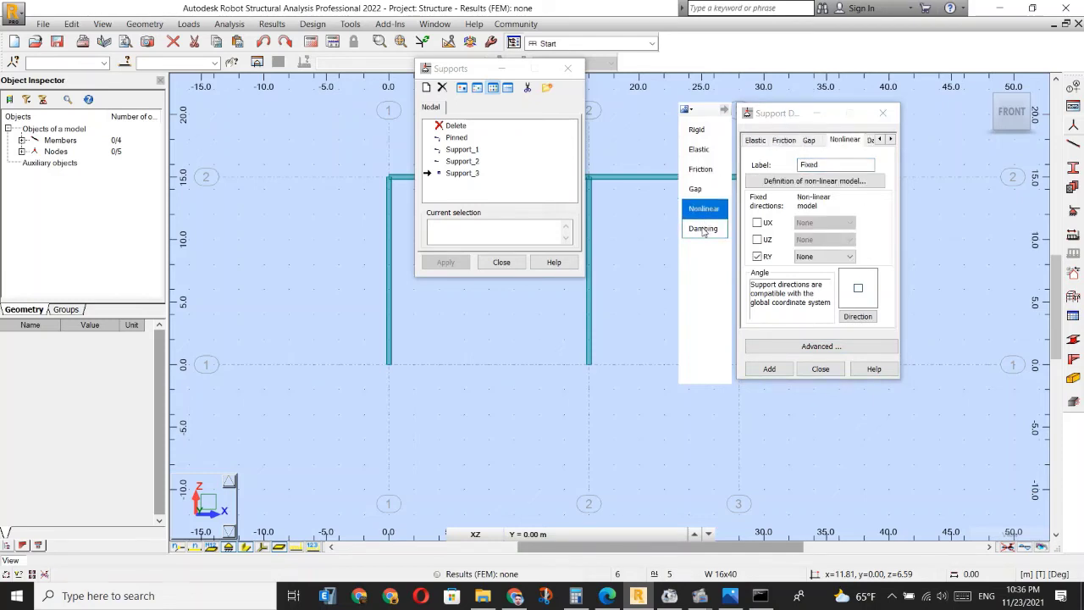
pyautogui.click(703, 229)
pyautogui.click(696, 134)
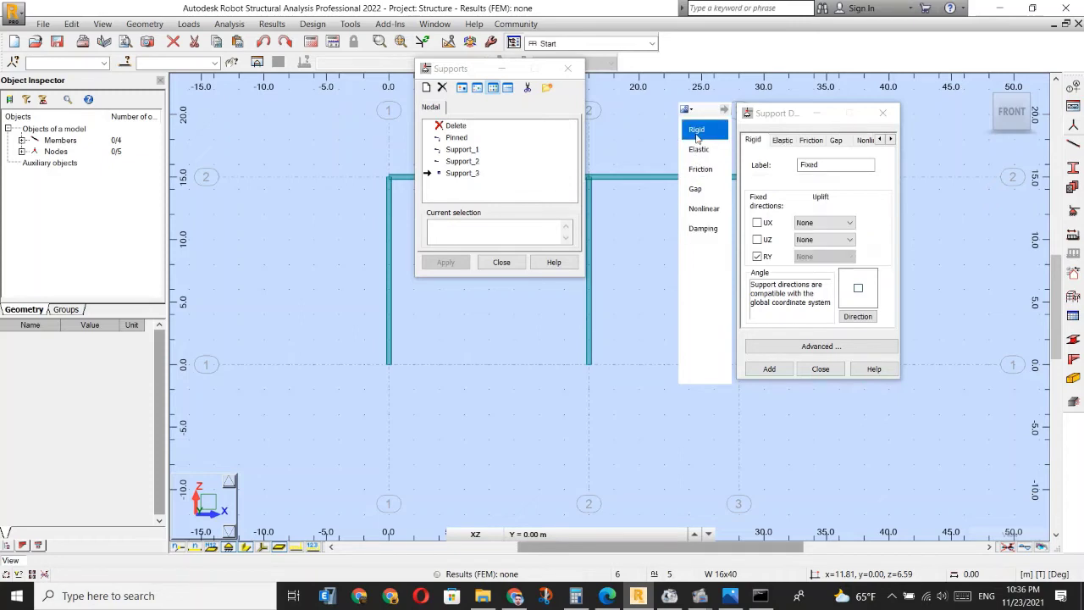
pyautogui.click(771, 370)
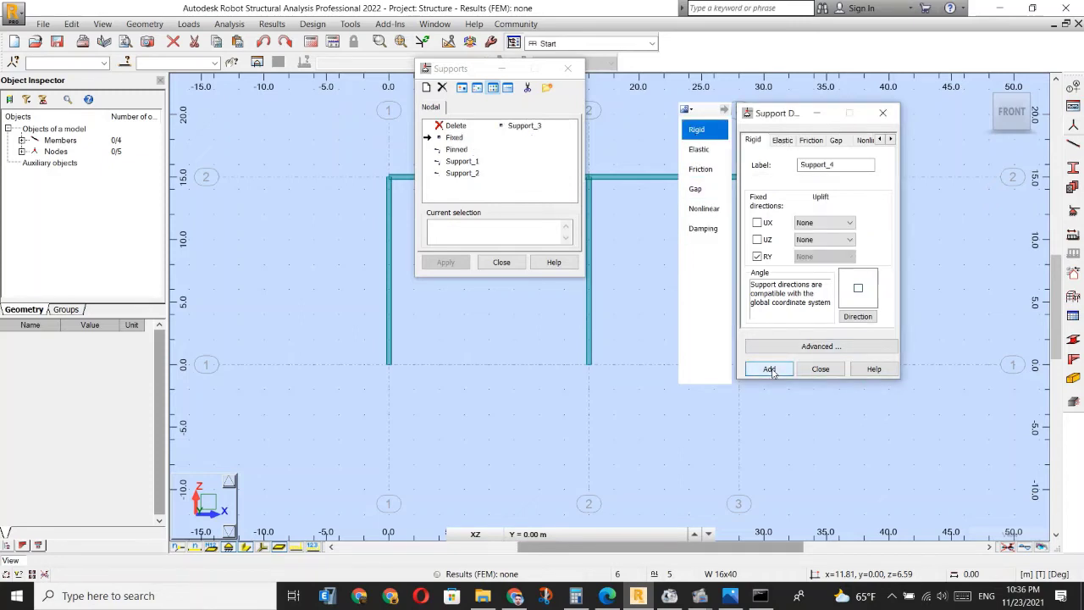
pyautogui.click(818, 369)
# Delete the custom support types Support_2, Support_1 and Support_3 from the list.
pyautogui.click(463, 174)
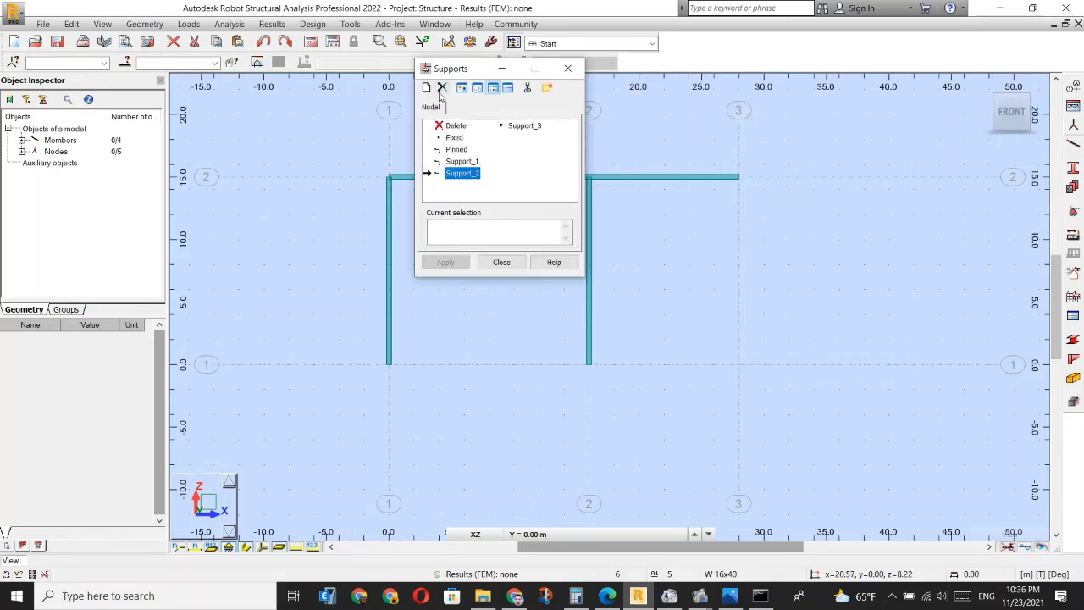
pyautogui.click(441, 87)
pyautogui.press('Return')
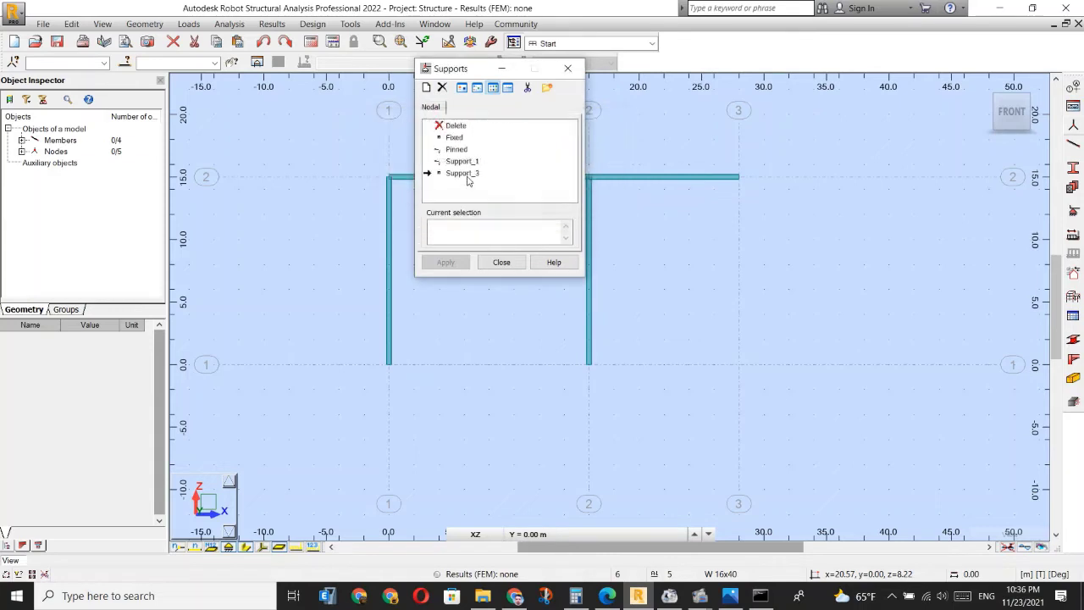
pyautogui.click(461, 162)
pyautogui.click(442, 88)
pyautogui.click(521, 205)
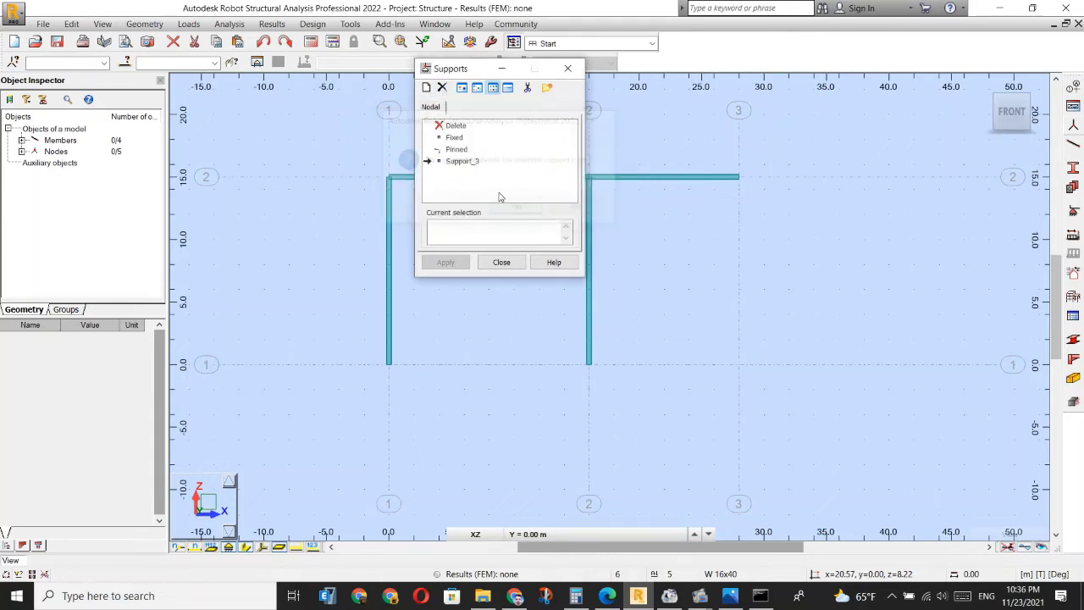
pyautogui.click(468, 163)
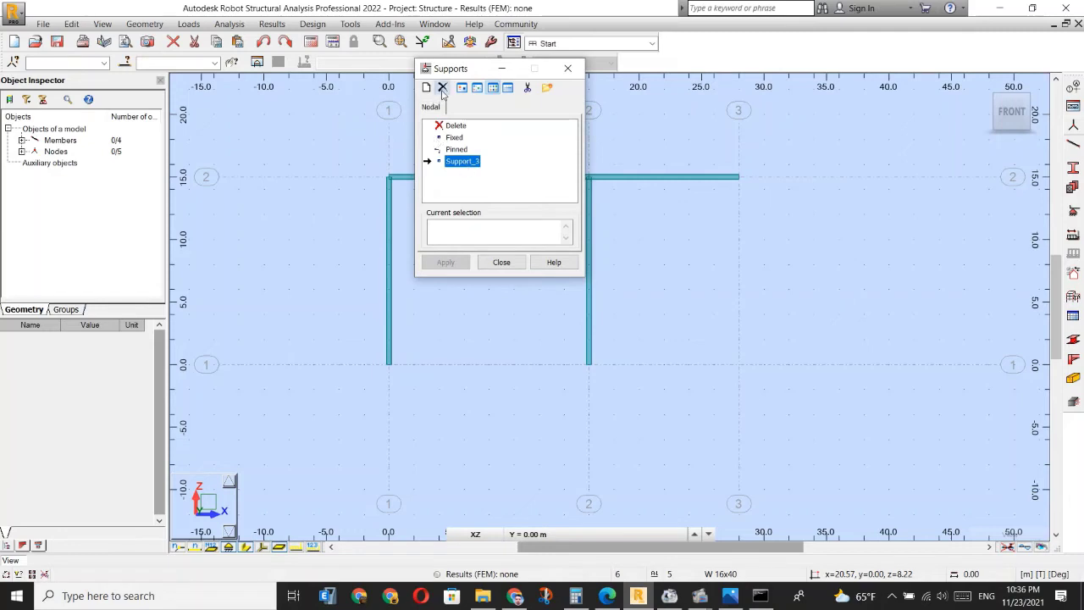
pyautogui.click(442, 88)
pyautogui.click(518, 209)
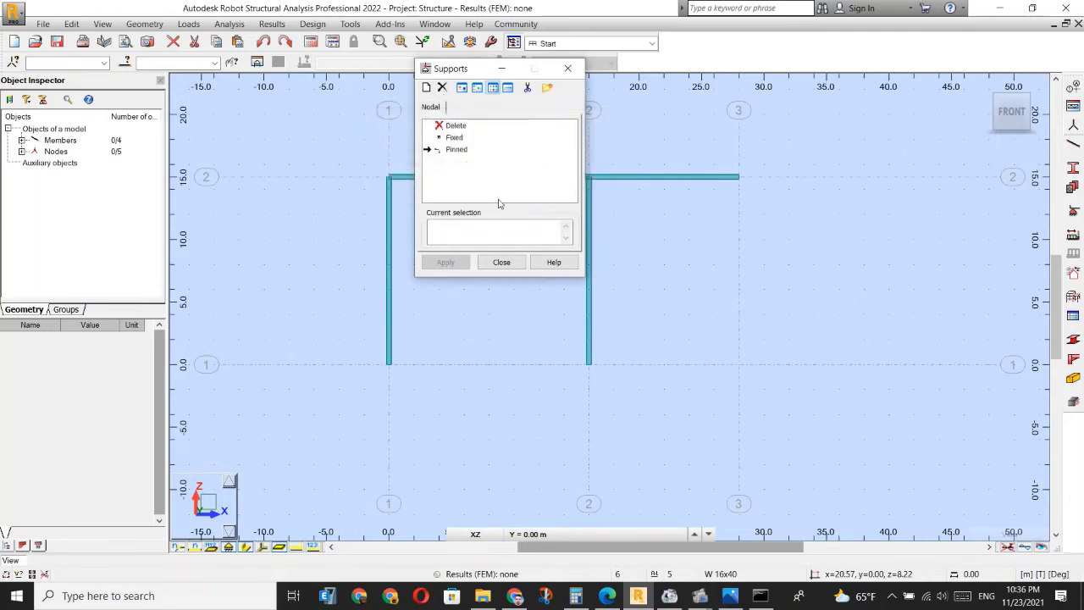
# Assign the Fixed support to the left column's base, and Pinned supports to the middle column's base and the beam's right end, checking the assignment figure.
pyautogui.click(454, 137)
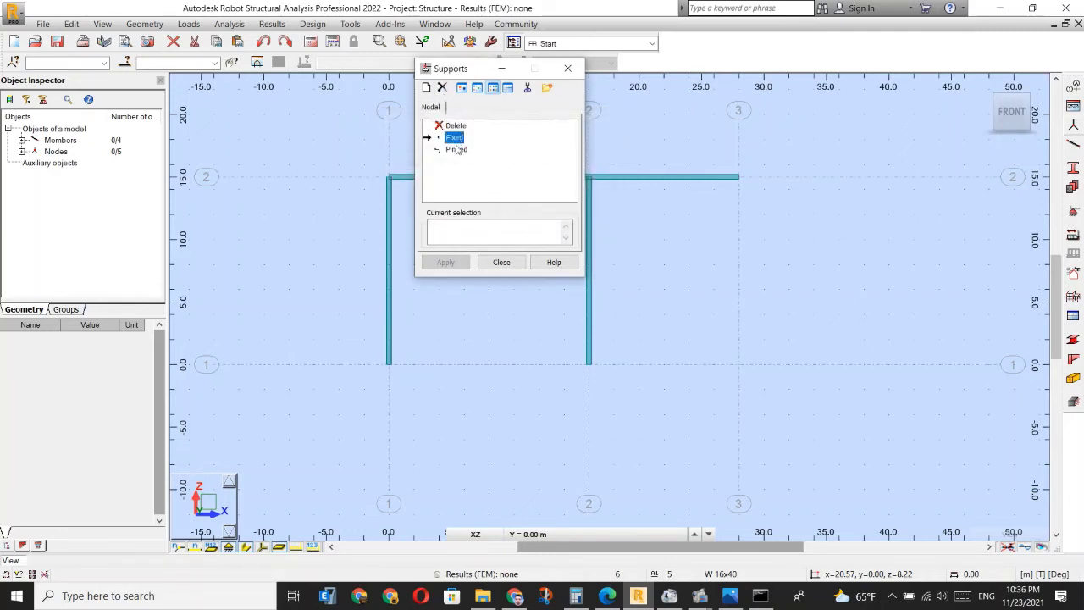
pyautogui.click(389, 365)
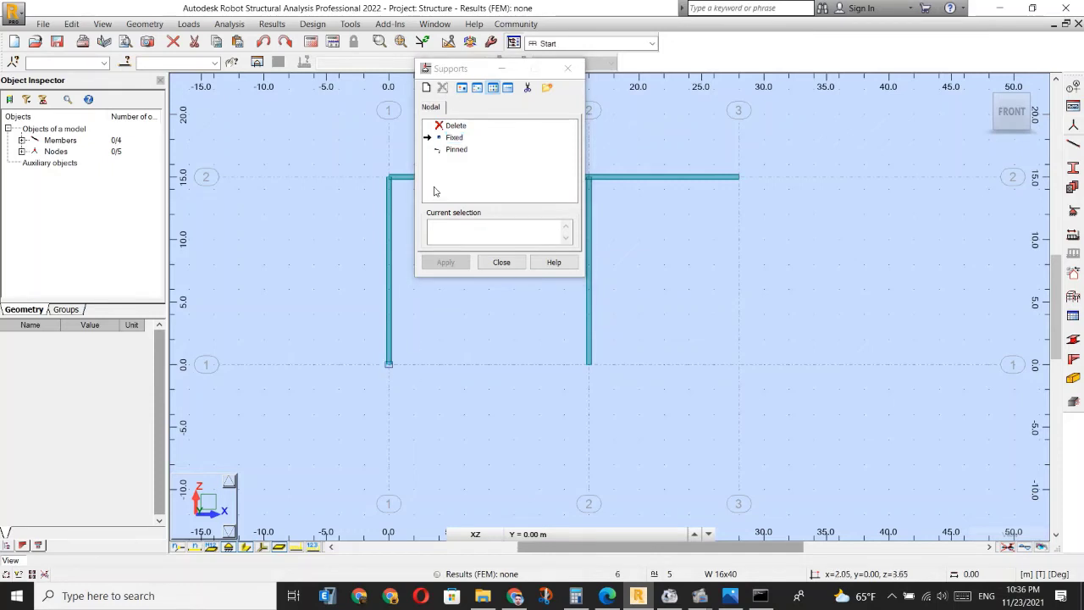
pyautogui.click(455, 149)
pyautogui.click(589, 365)
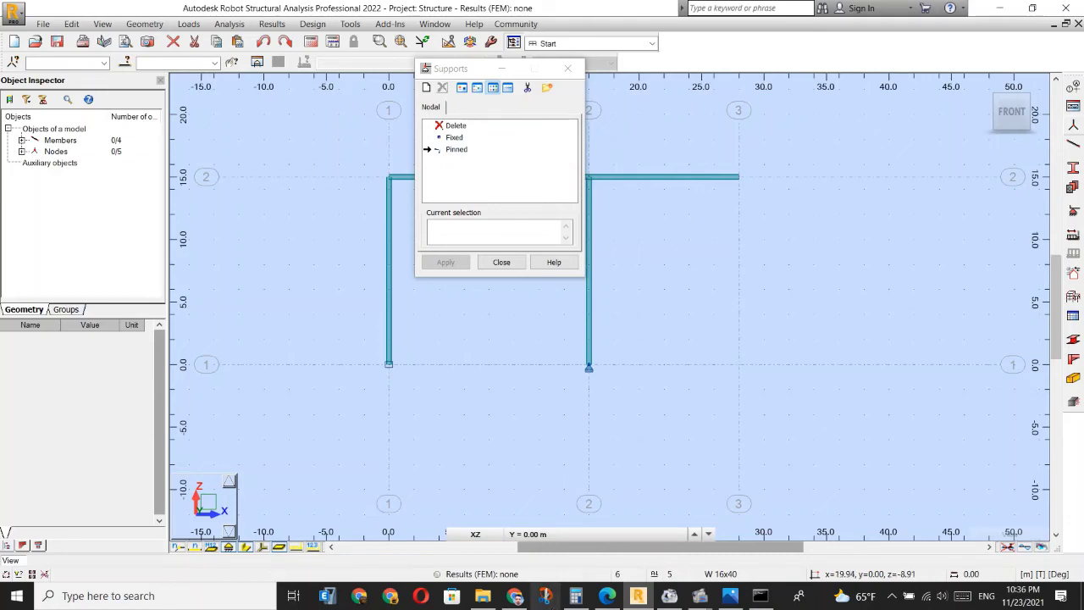
pyautogui.moveTo(621, 597)
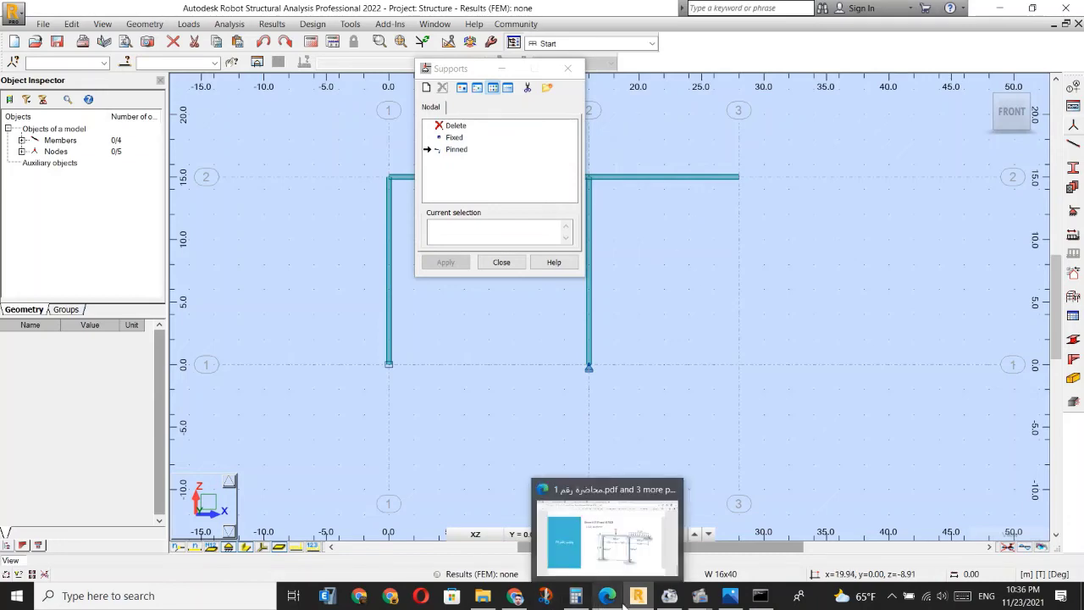
pyautogui.click(620, 553)
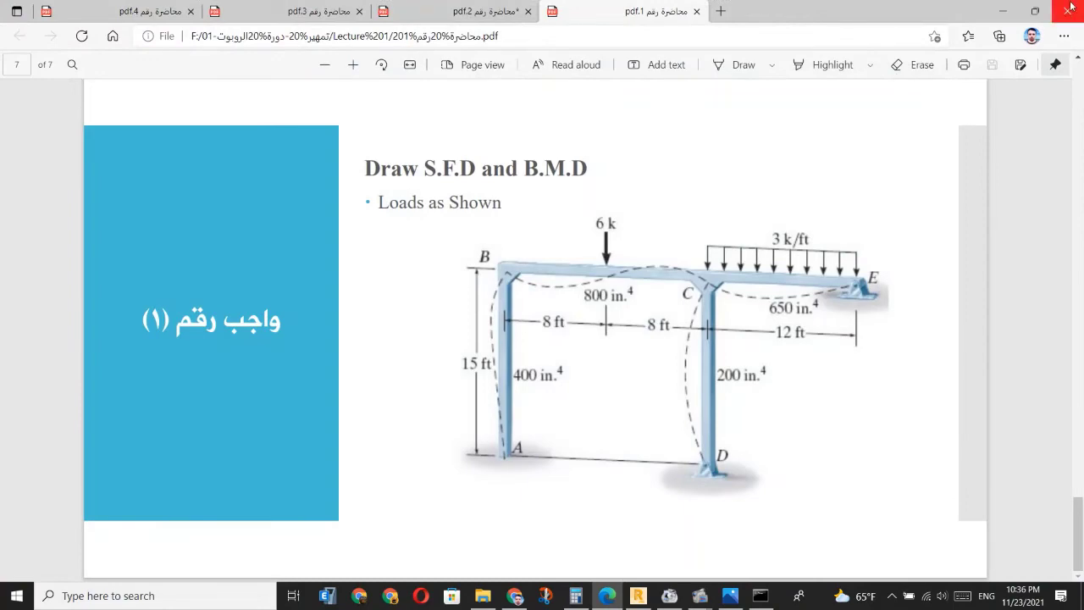
pyautogui.click(1002, 11)
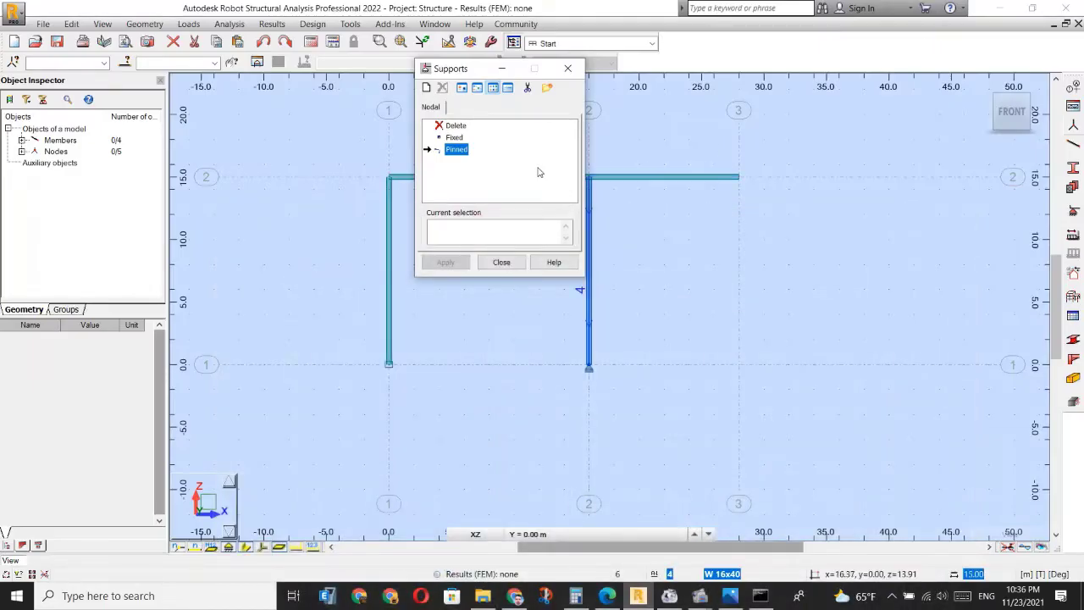
pyautogui.click(738, 177)
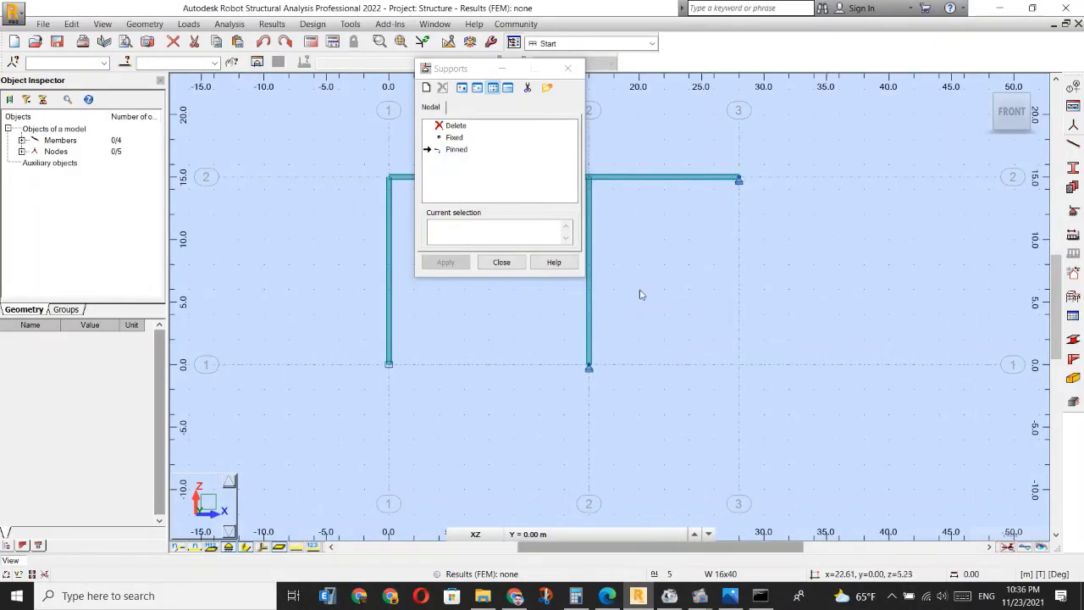
pyautogui.click(502, 263)
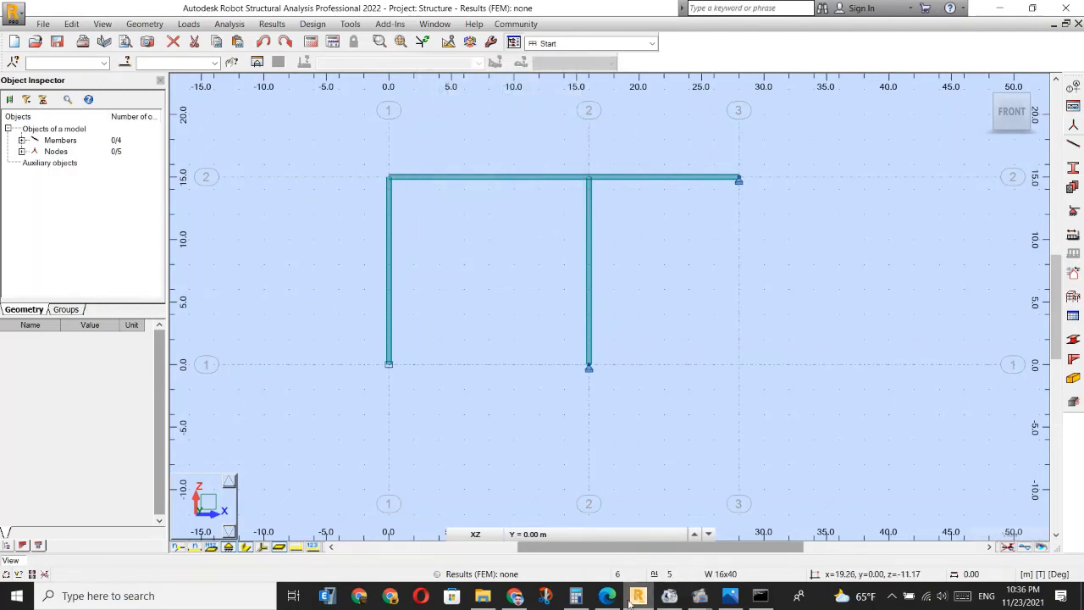
# Show the frame in a 3D view and reopen the supports list, placed clear of the columns.
pyautogui.moveTo(605, 600)
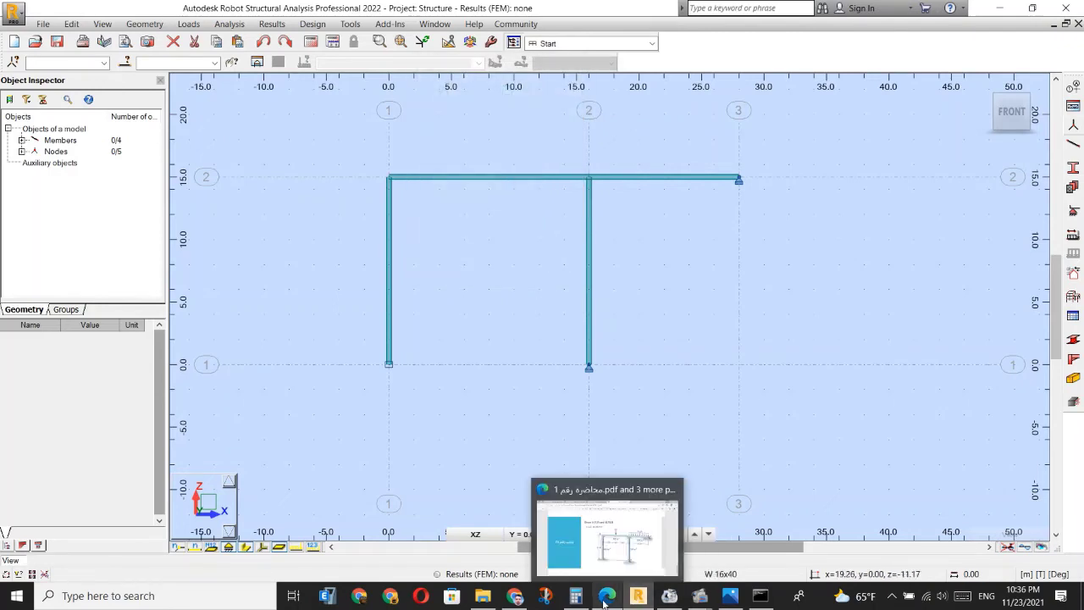
pyautogui.click(1011, 99)
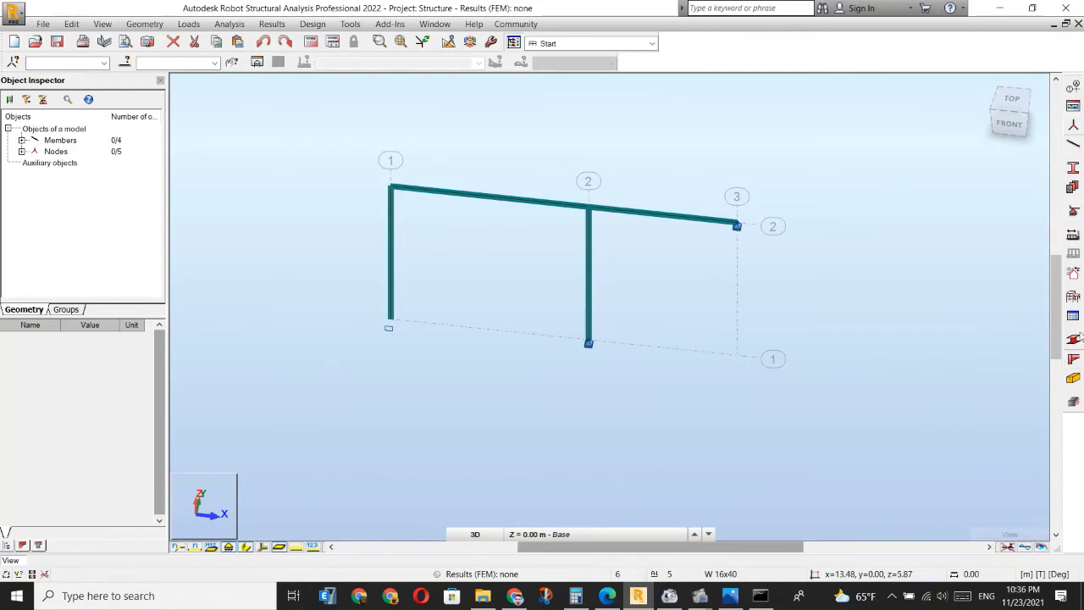
pyautogui.click(1073, 212)
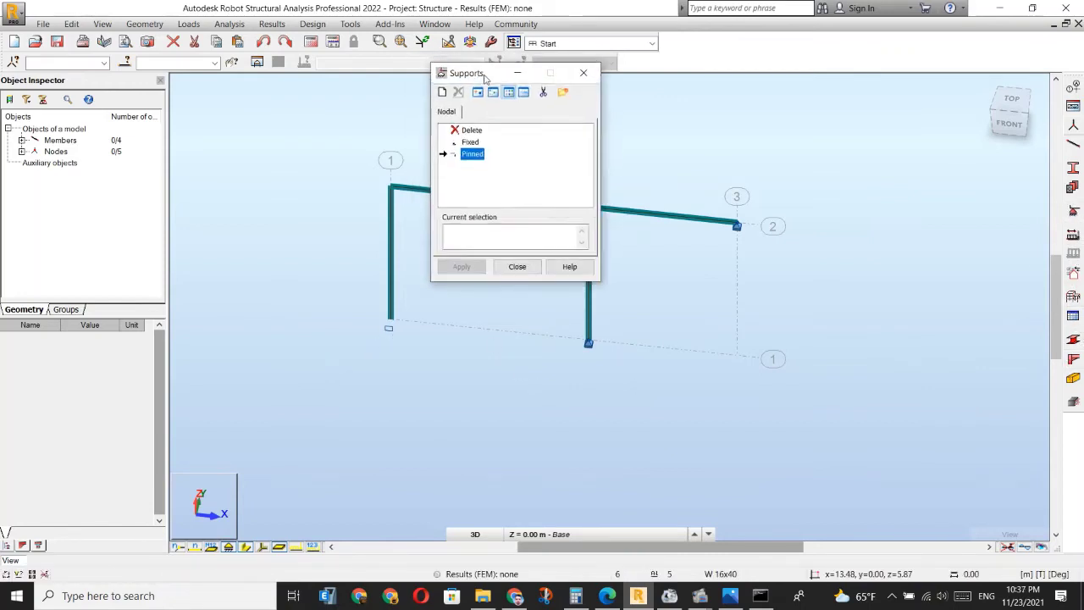
pyautogui.moveTo(454, 70); pyautogui.dragTo(781, 129)
# Try to assign the Fixed support again to the base node of the left column.
pyautogui.click(781, 196)
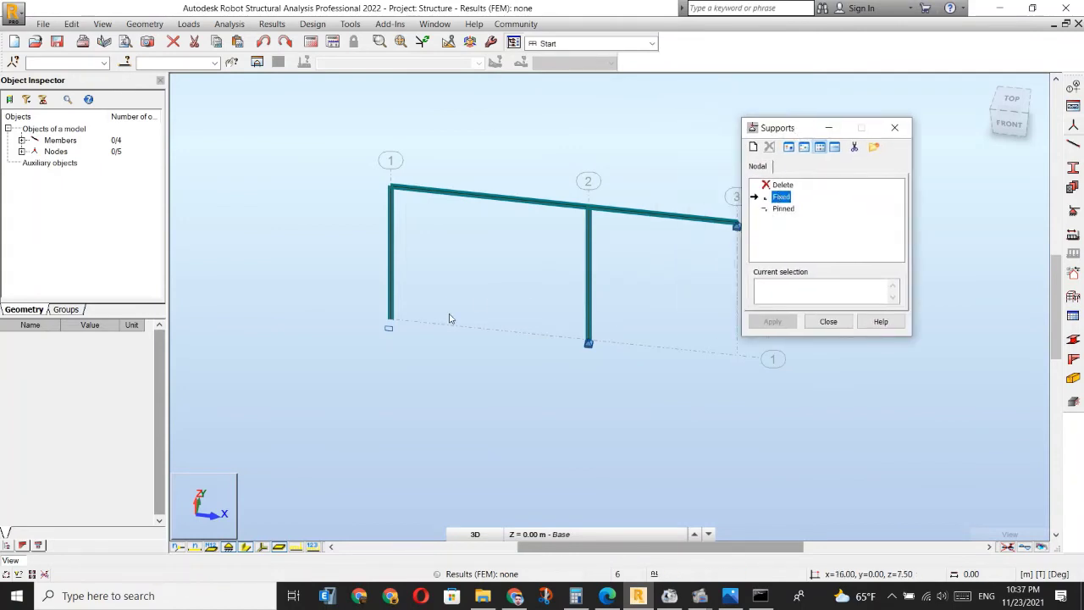
pyautogui.click(391, 321)
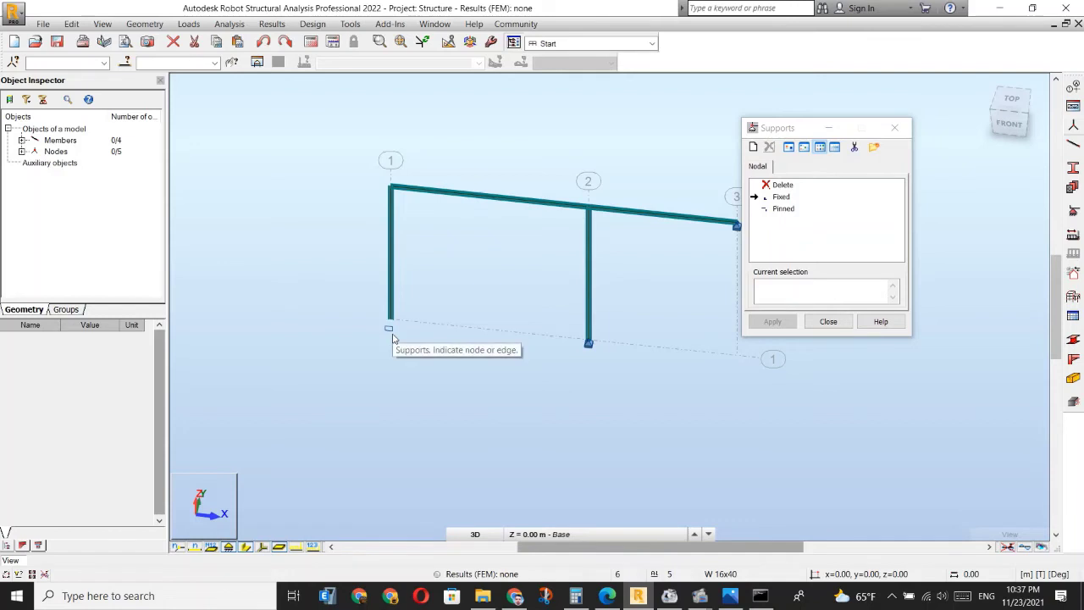
pyautogui.click(776, 293)
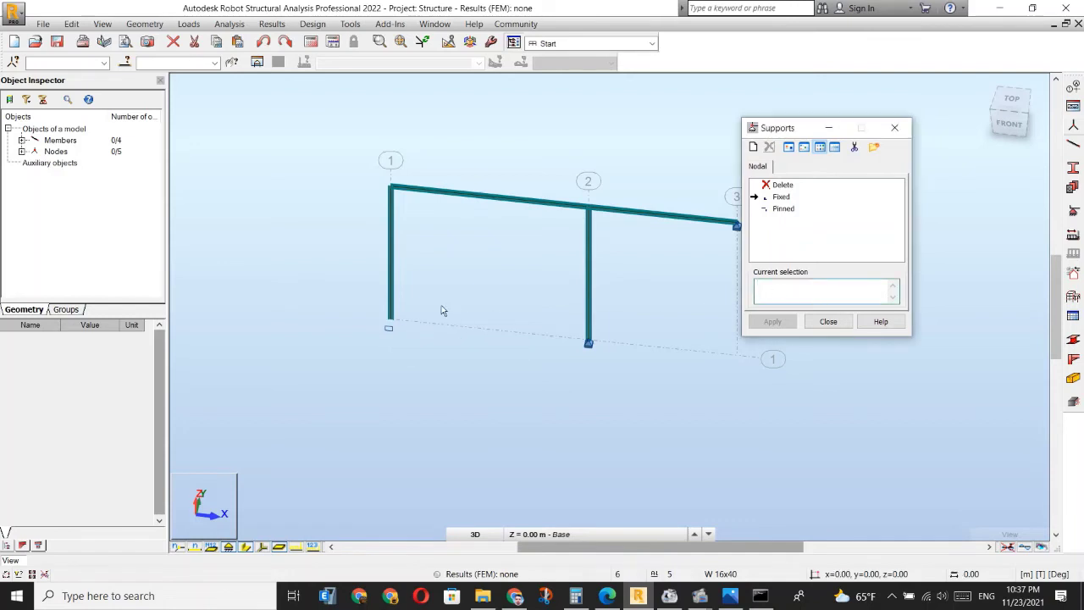
pyautogui.click(389, 325)
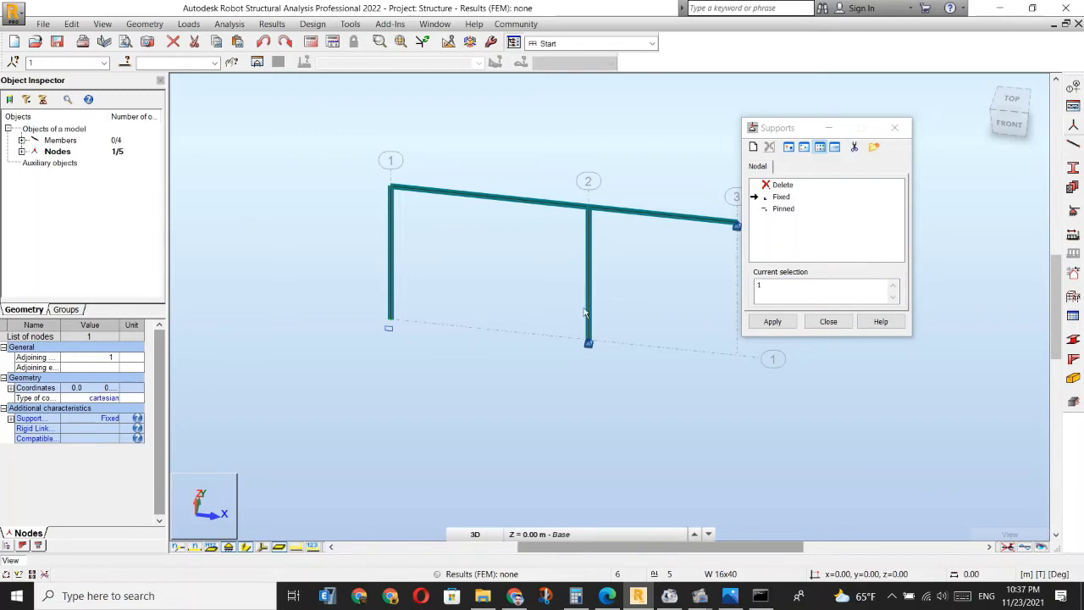
# Remove the support from the left column's base node and delete the Fixed support type.
pyautogui.click(780, 186)
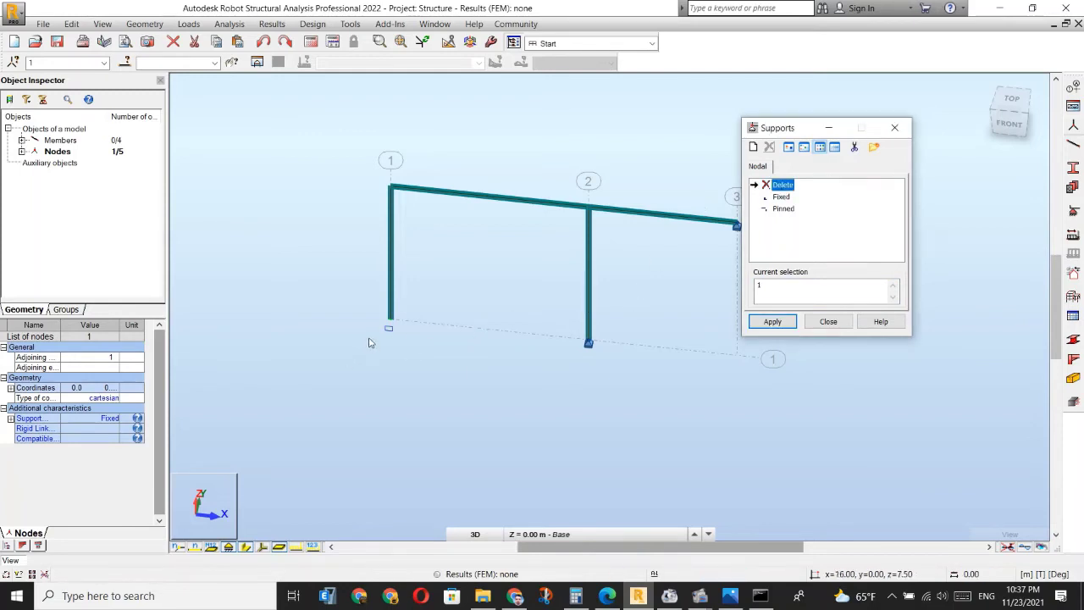
pyautogui.click(391, 321)
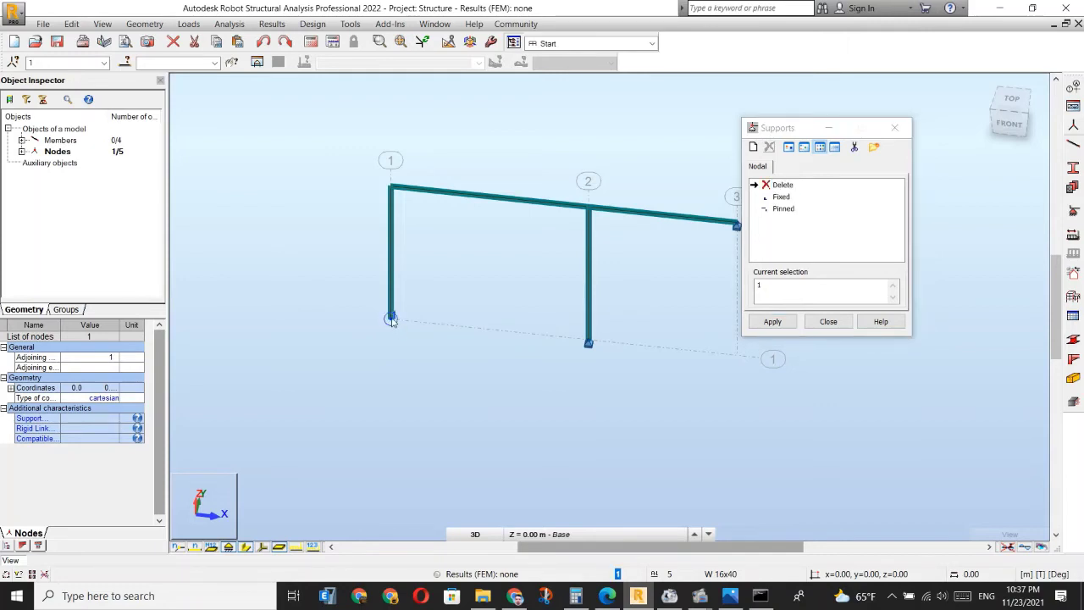
pyautogui.click(779, 201)
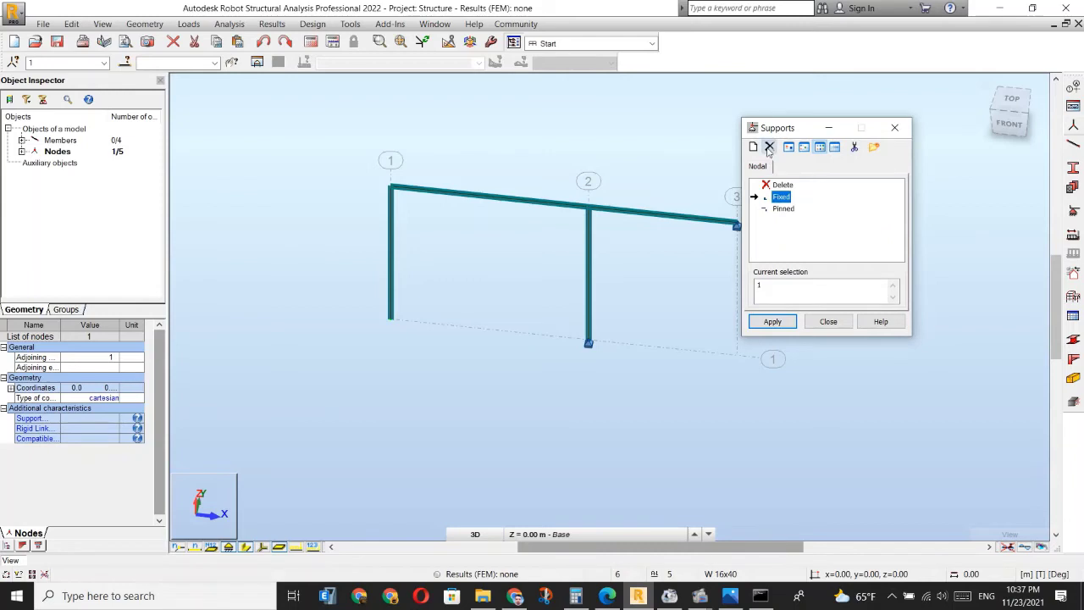
pyautogui.click(768, 146)
pyautogui.click(842, 266)
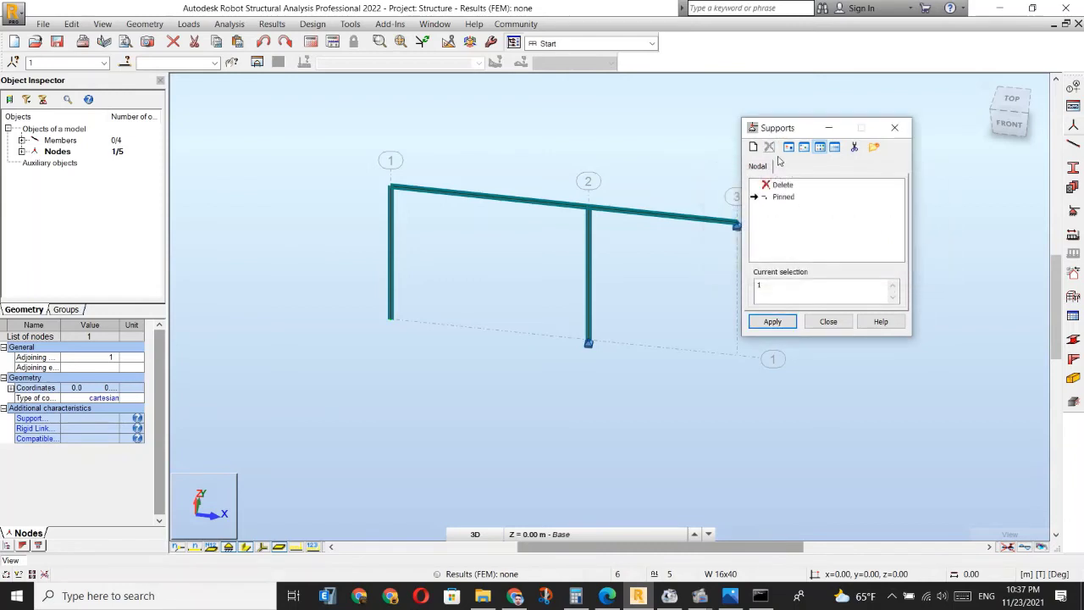
# Define a new rigid support type labelled Fixed with the UX, UZ and RY directions fixed.
pyautogui.click(753, 146)
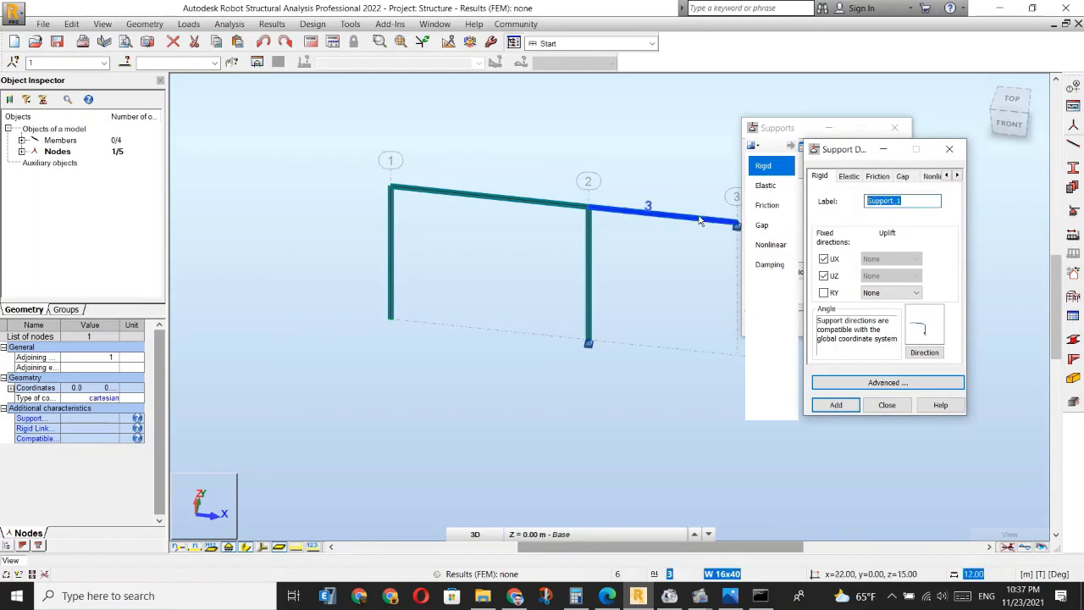
pyautogui.write('Fi')
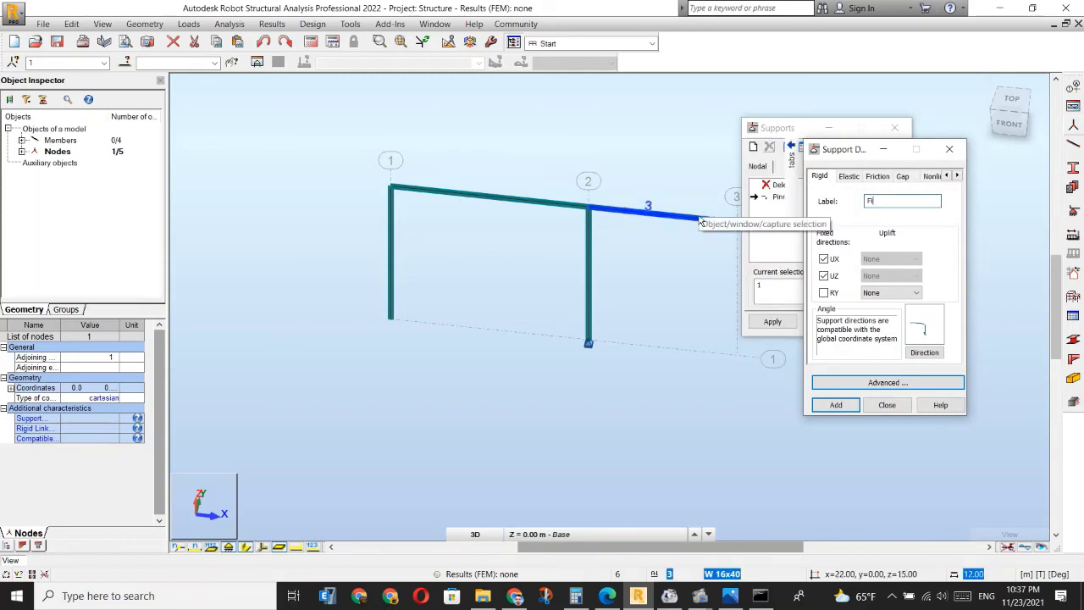
pyautogui.write('xed')
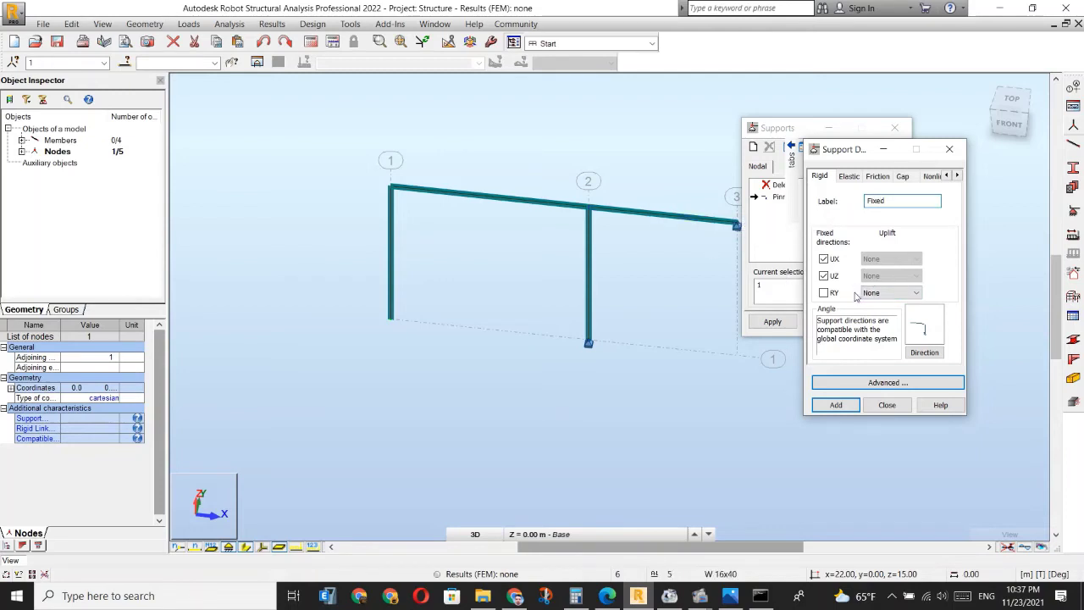
pyautogui.click(824, 293)
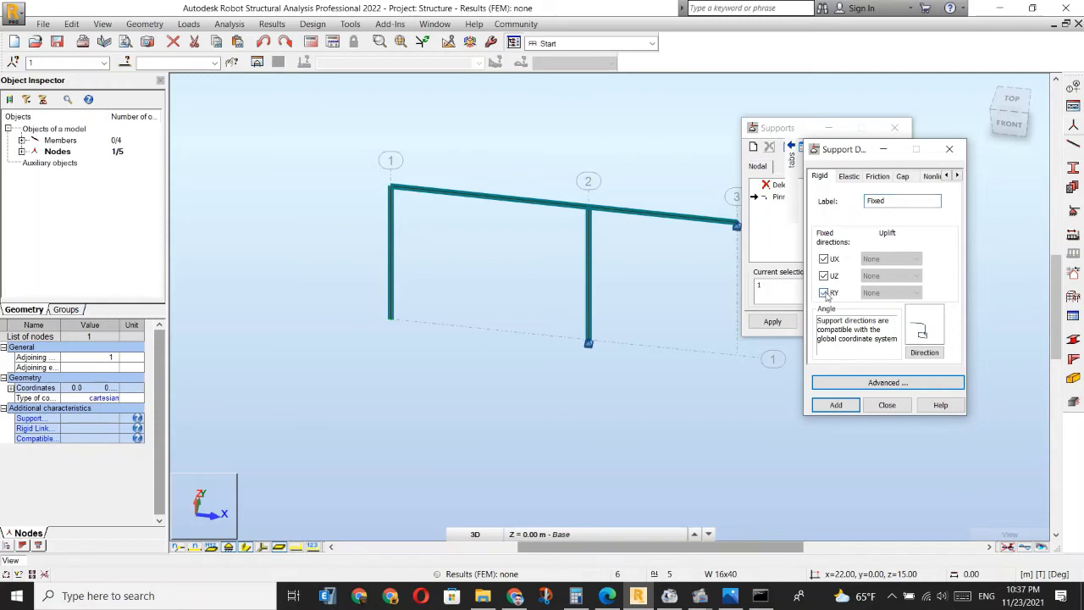
pyautogui.click(824, 293)
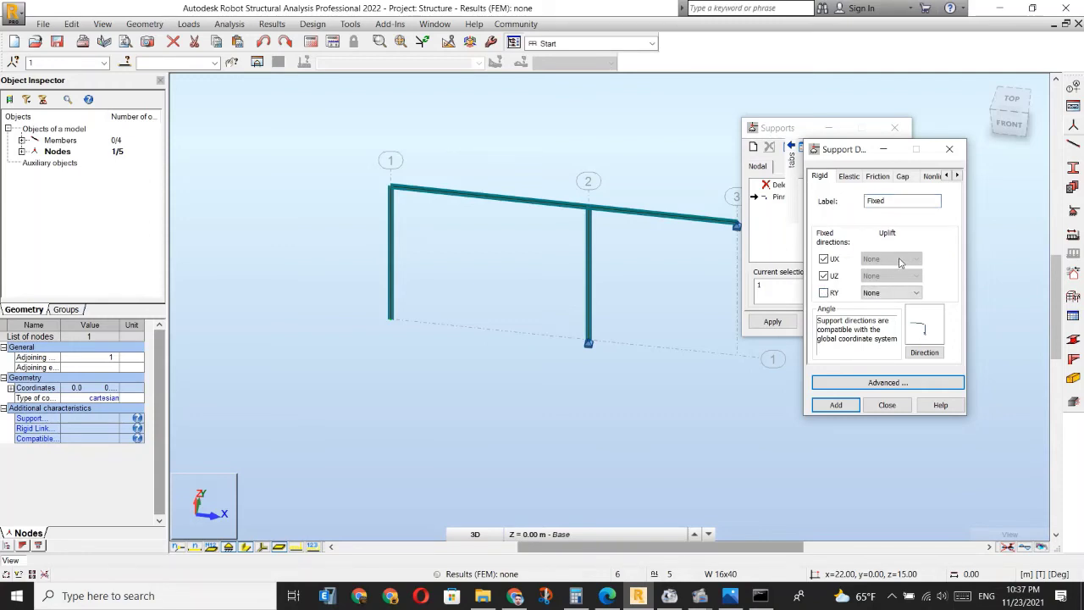
pyautogui.click(897, 293)
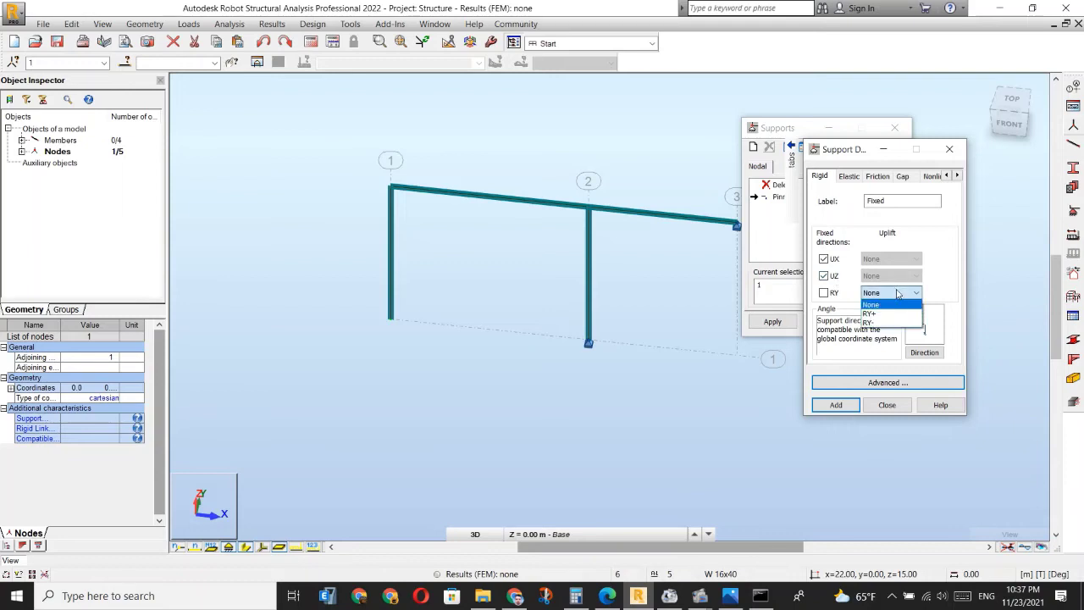
pyautogui.click(890, 305)
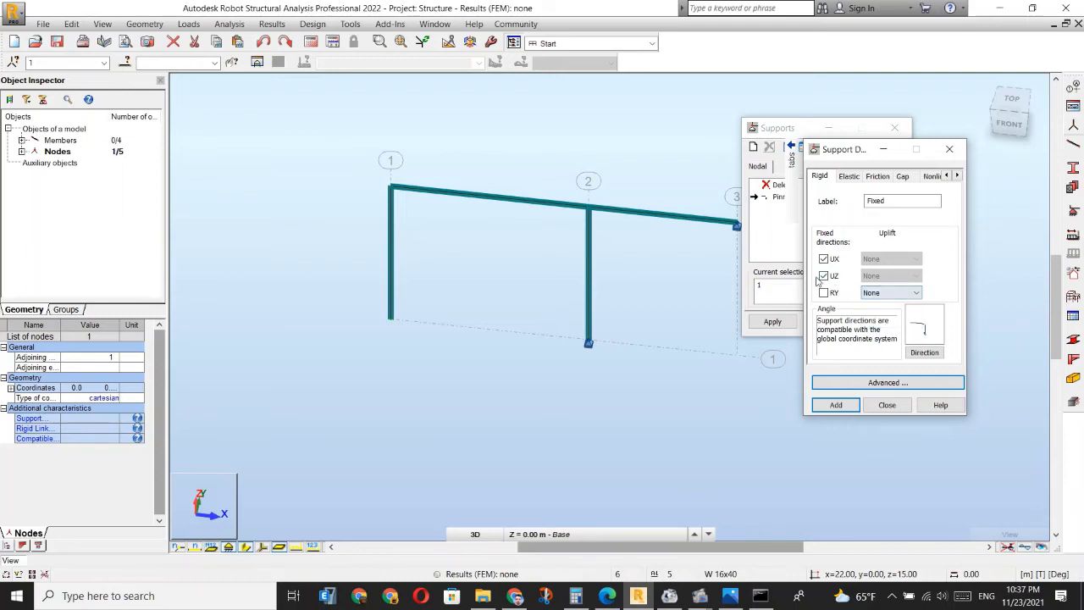
pyautogui.click(823, 259)
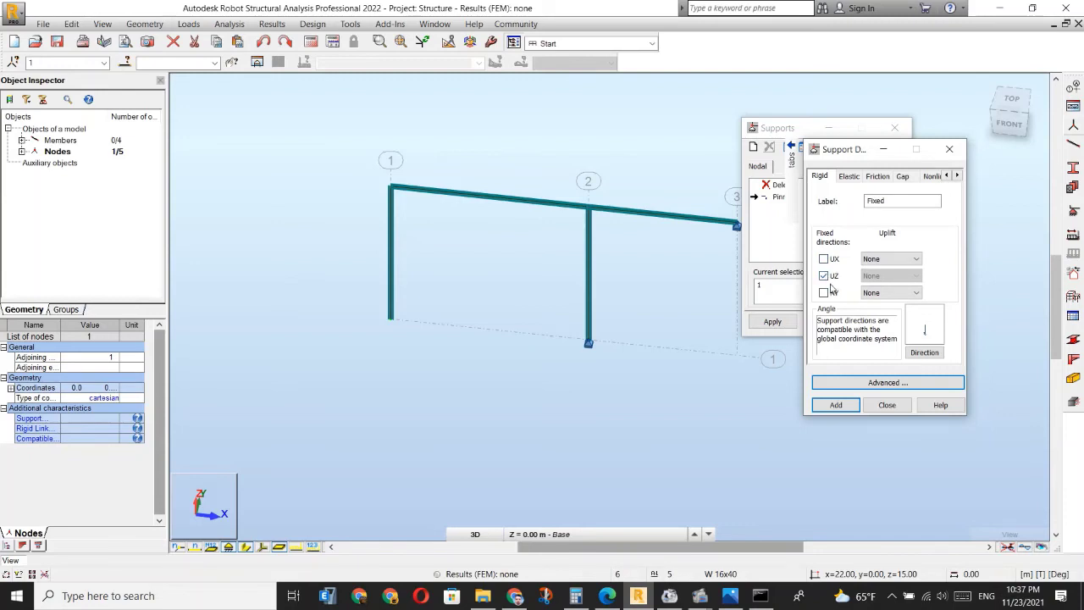
pyautogui.click(823, 258)
pyautogui.click(823, 292)
pyautogui.click(825, 405)
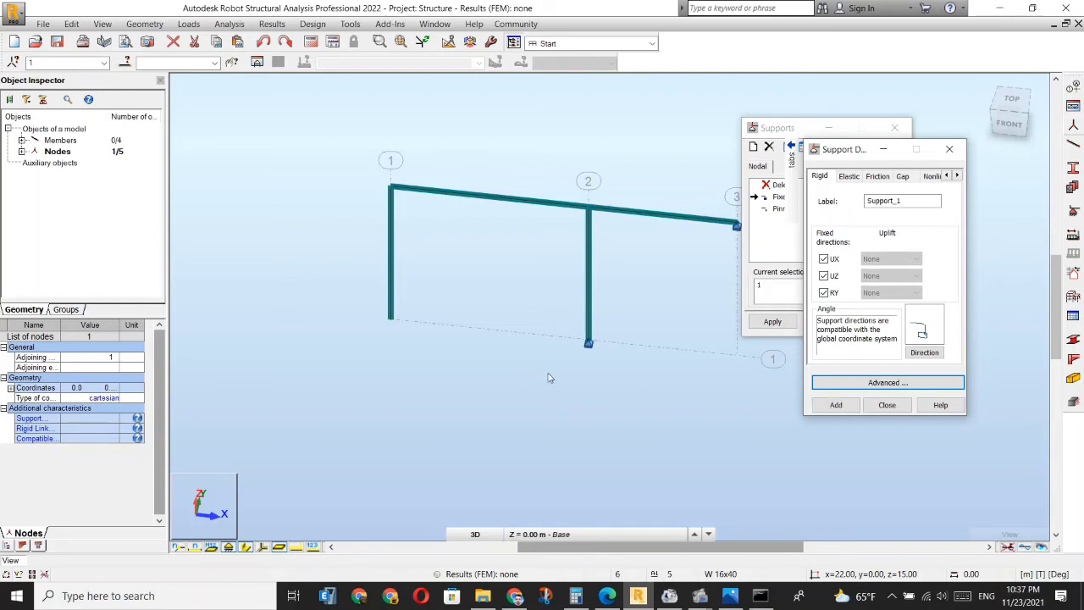
pyautogui.click(887, 404)
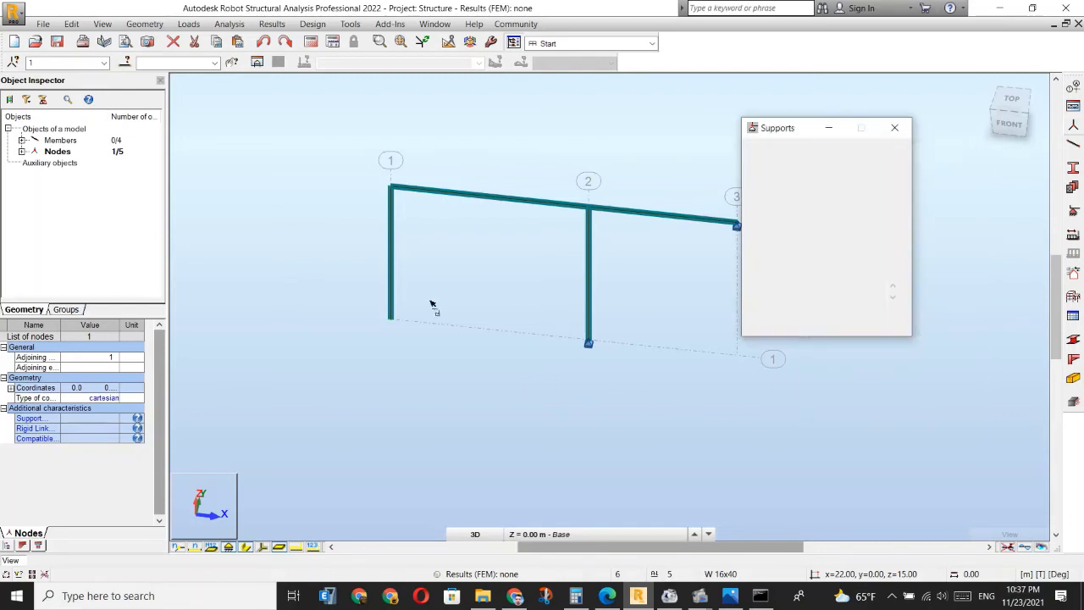
# Assign the Fixed support to the left column's base node, close the supports list and show the frame in the front view.
pyautogui.click(390, 322)
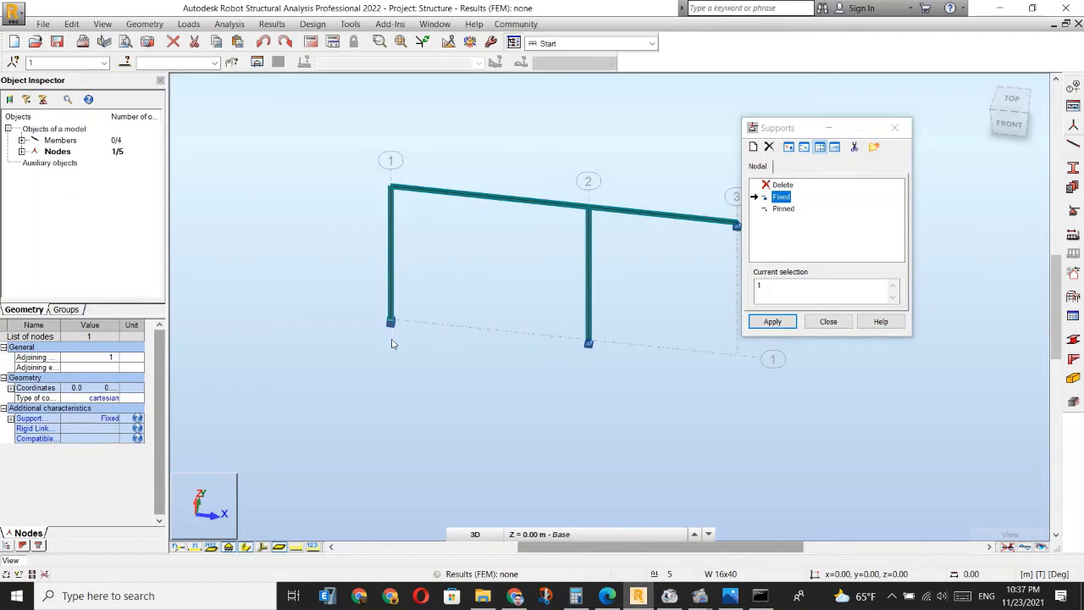
pyautogui.click(828, 321)
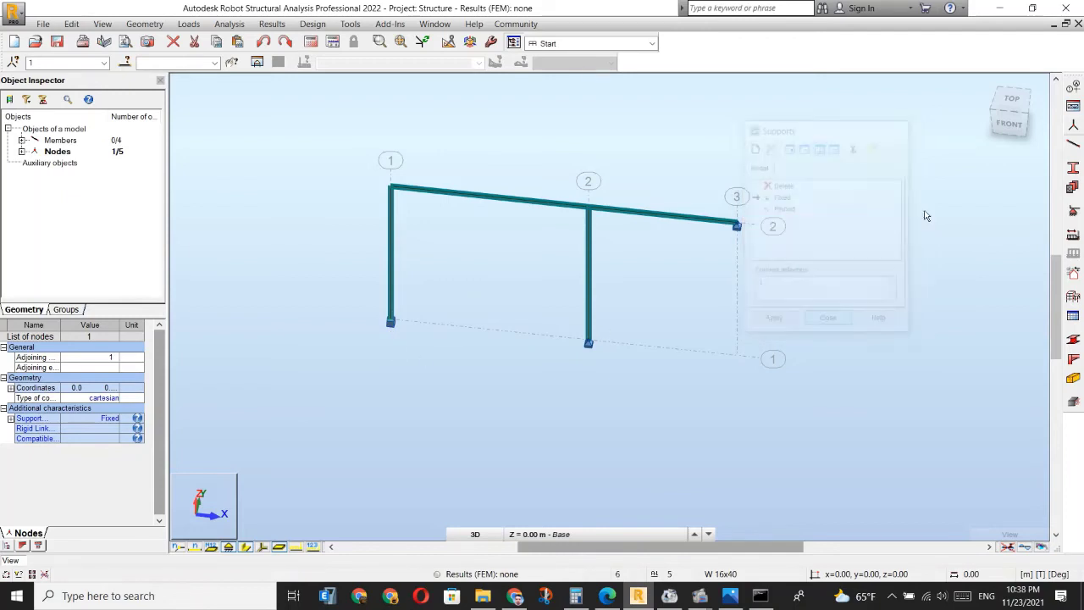
pyautogui.click(1009, 126)
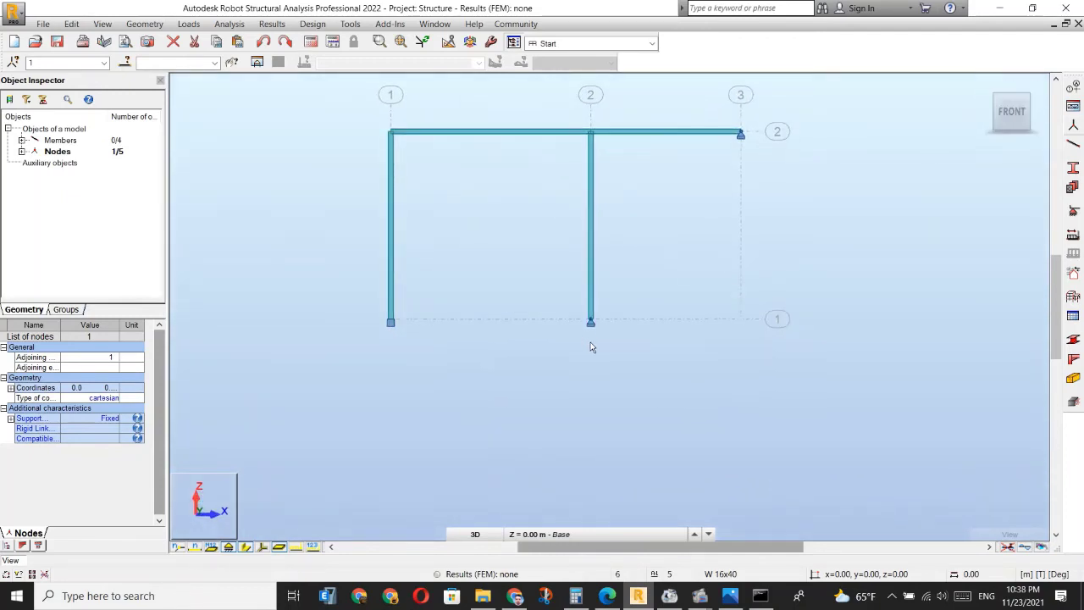
pyautogui.click(598, 305)
pyautogui.scroll(2, 592, 235)
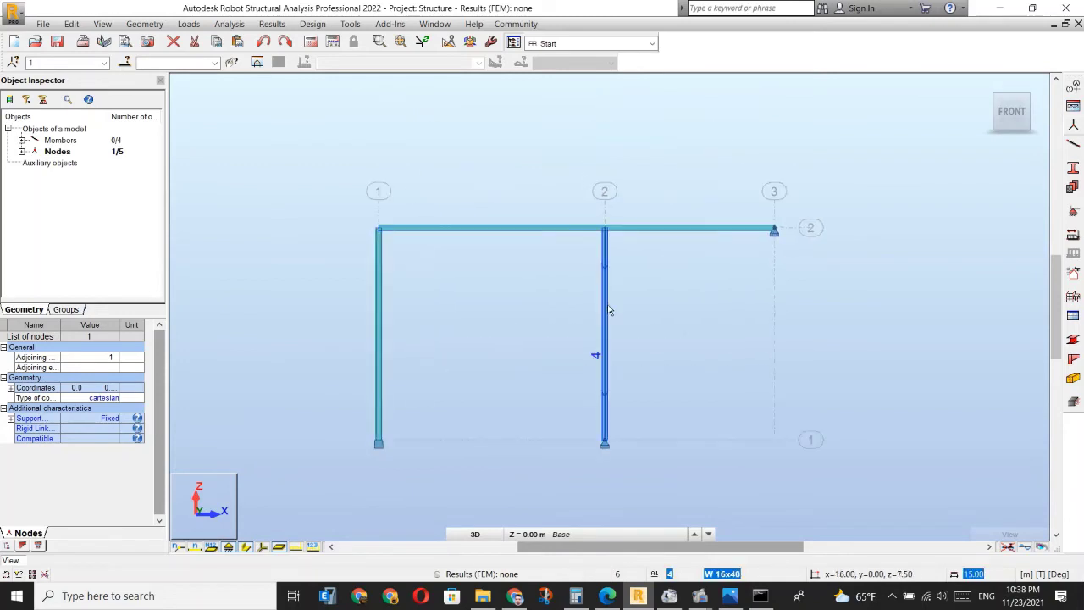
pyautogui.press('Escape')
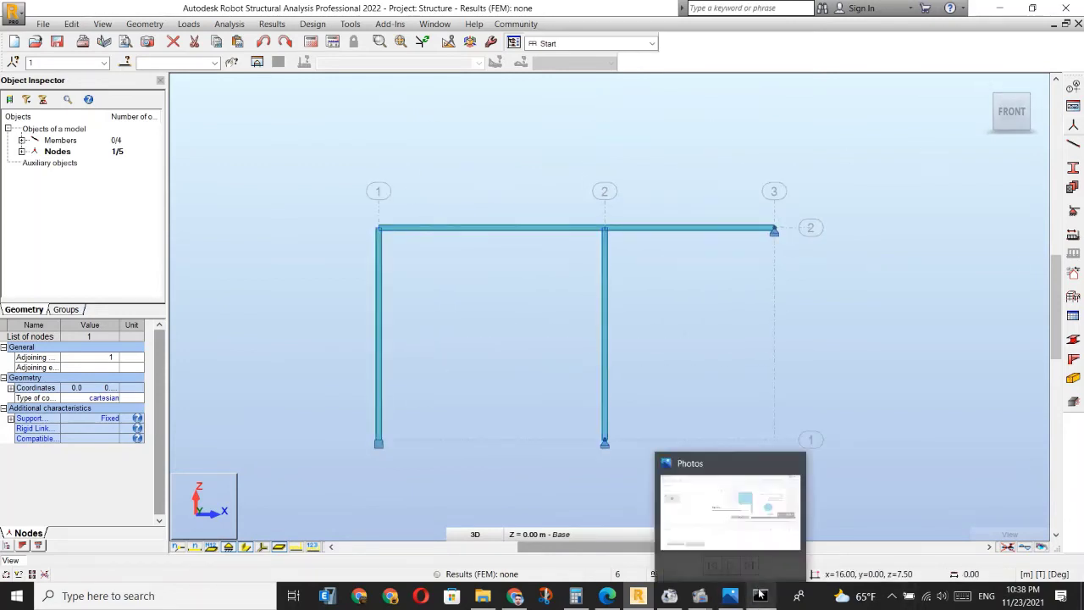
# Check the loads on the assignment figure in the PDF and add a dead load case named DL1.
pyautogui.moveTo(623, 600)
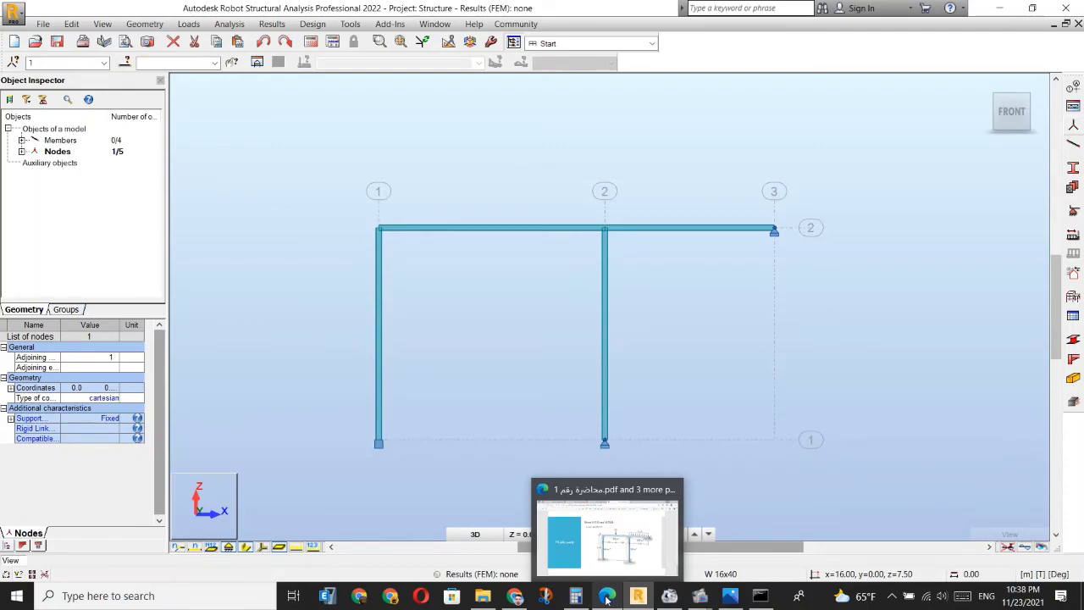
pyautogui.click(606, 597)
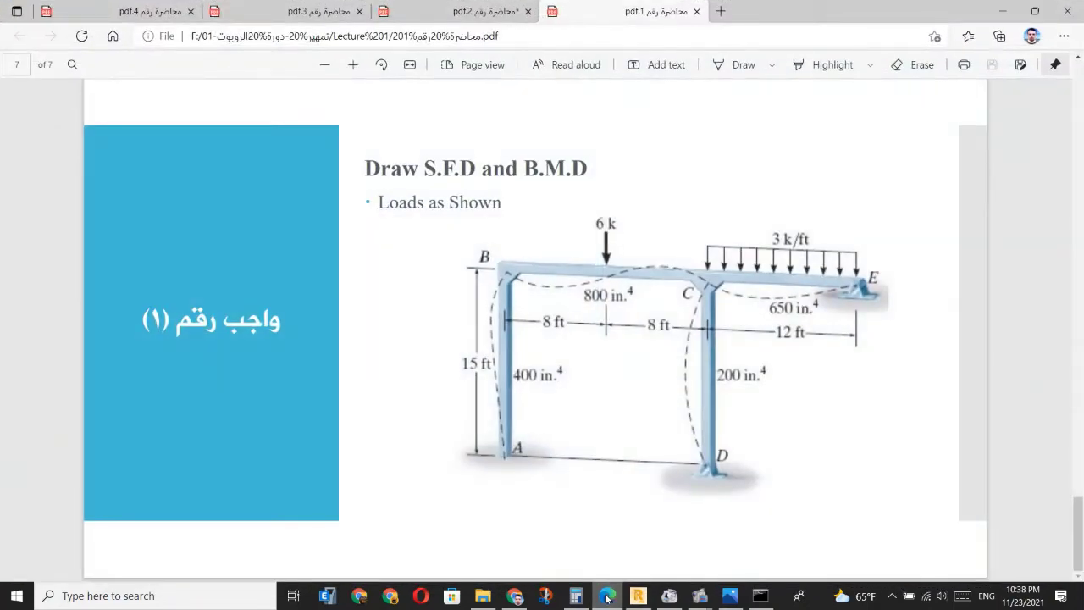
pyautogui.click(638, 595)
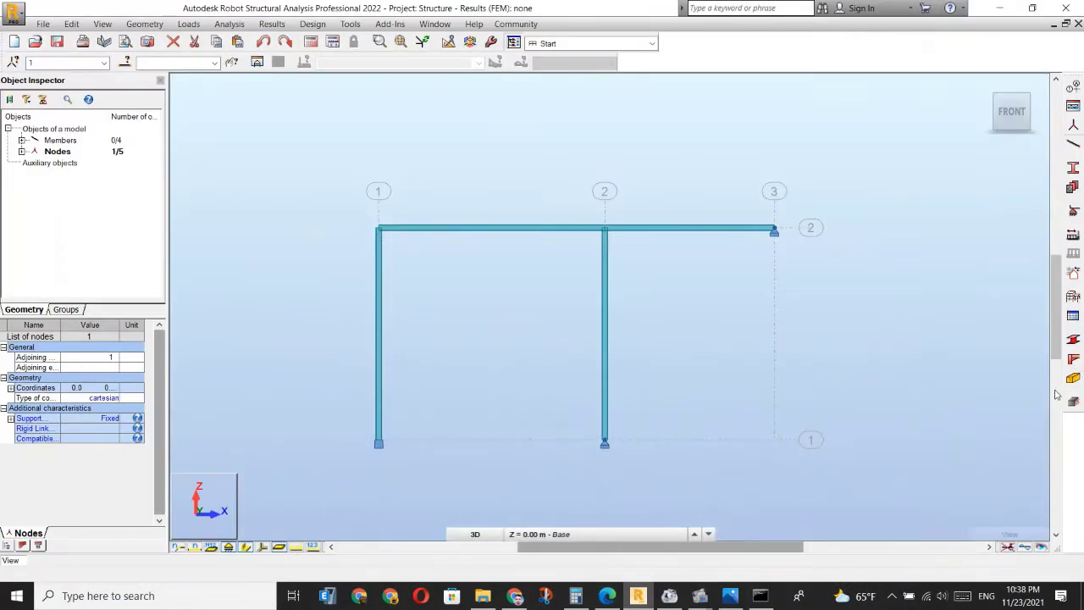
pyautogui.click(1072, 236)
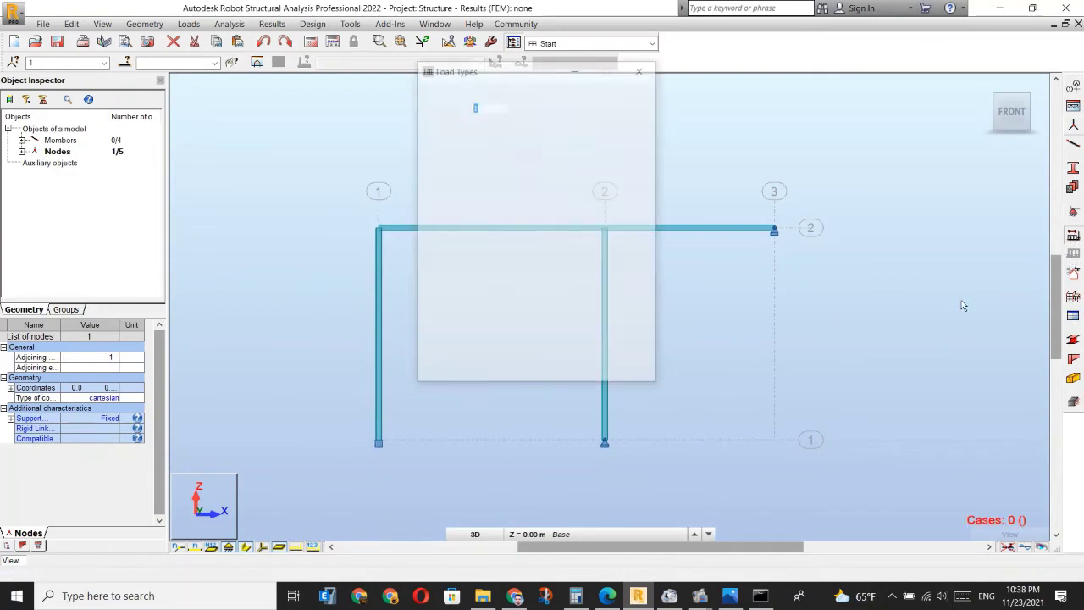
pyautogui.click(561, 164)
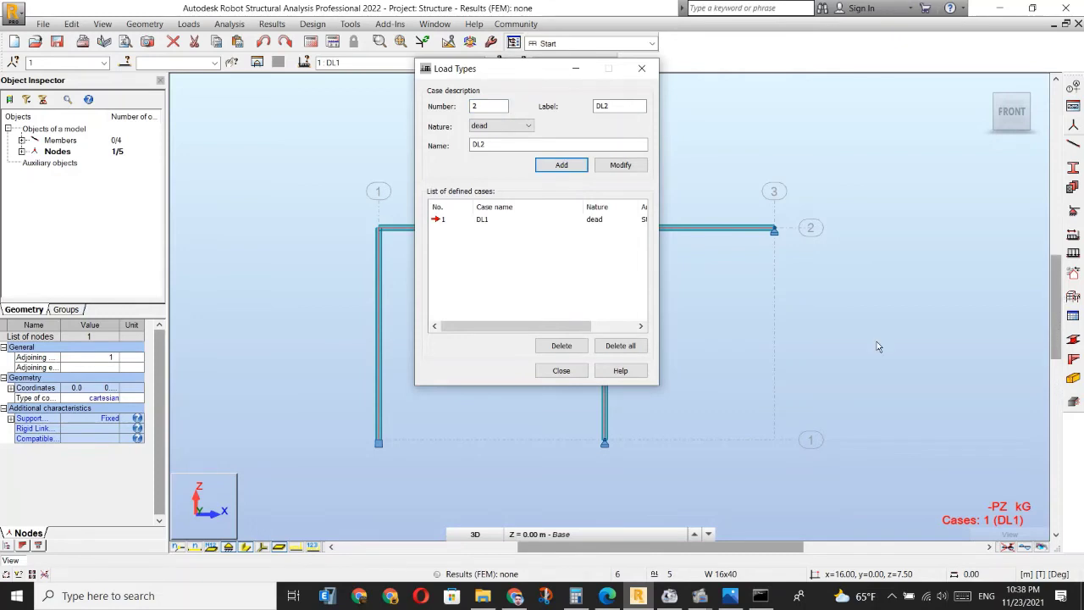
pyautogui.click(546, 370)
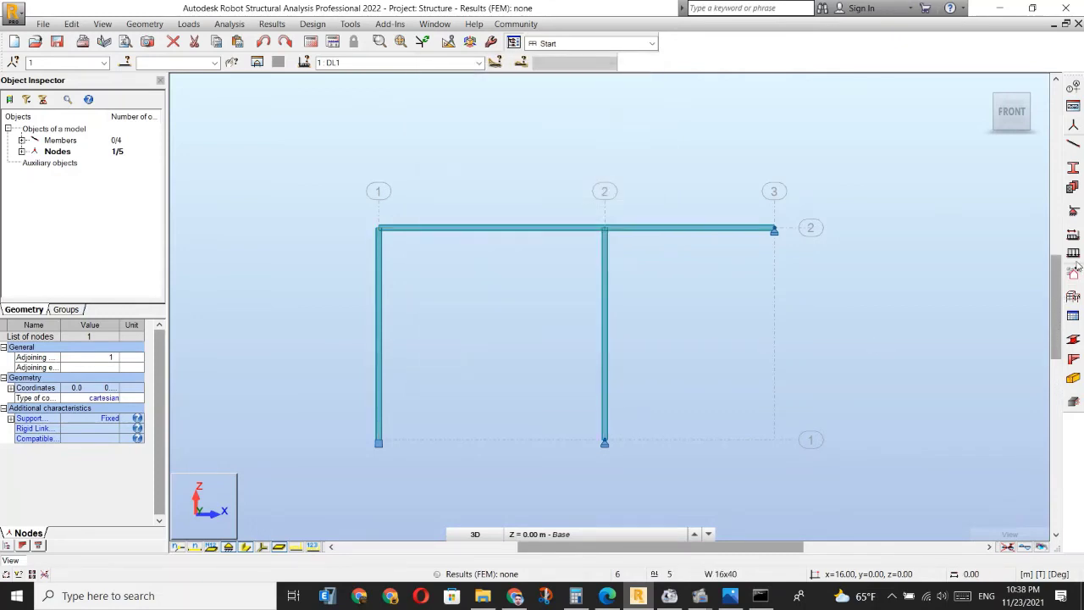
# Try to define a local member force of -6 T in Z at relative position x = 8 for load case DL1.
pyautogui.click(1073, 271)
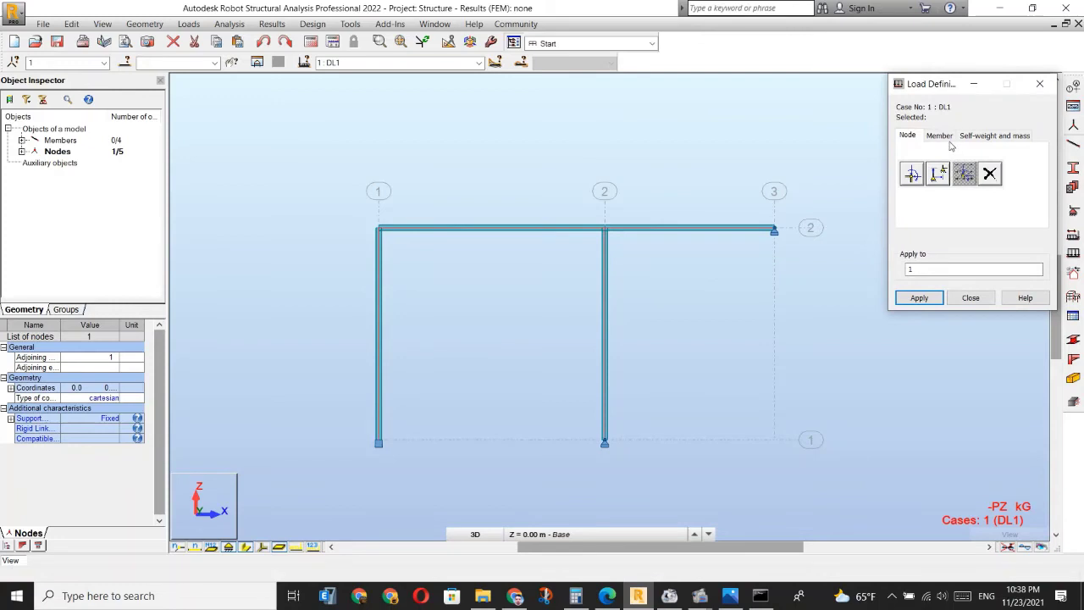
pyautogui.click(939, 135)
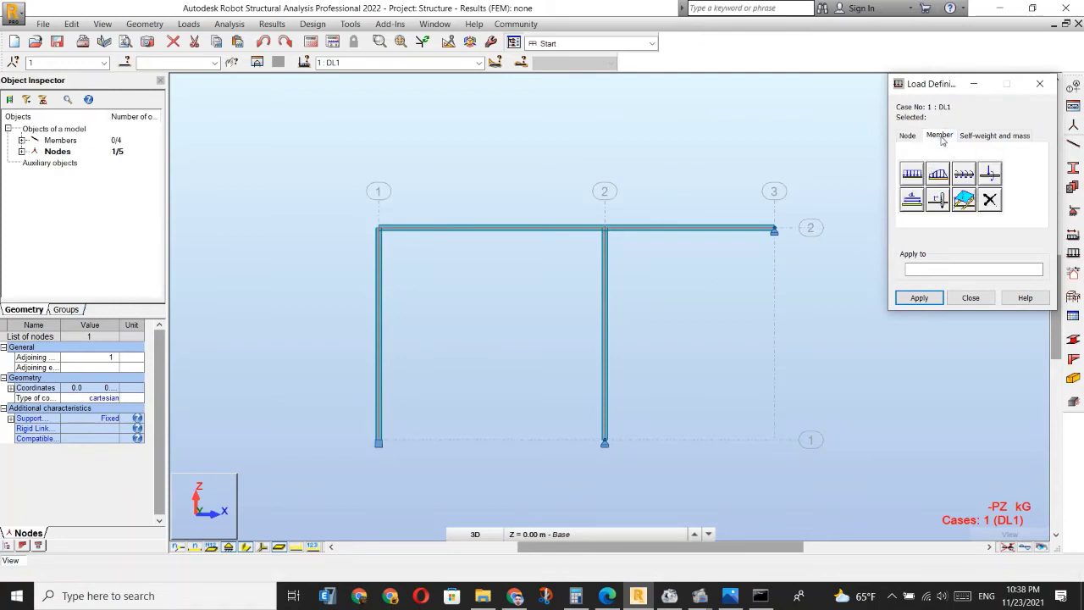
pyautogui.click(992, 178)
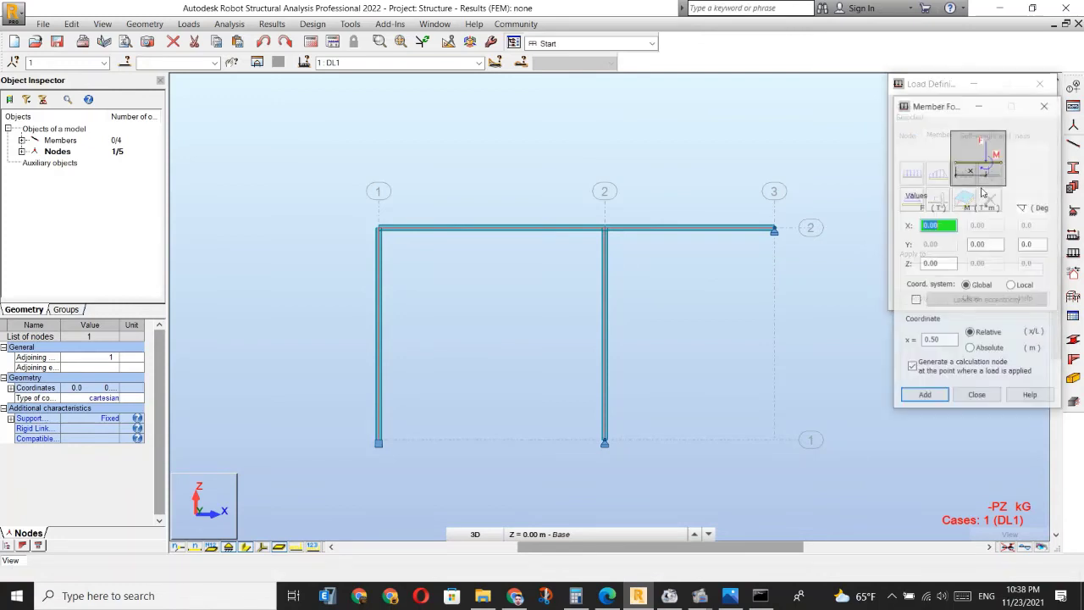
pyautogui.click(947, 263)
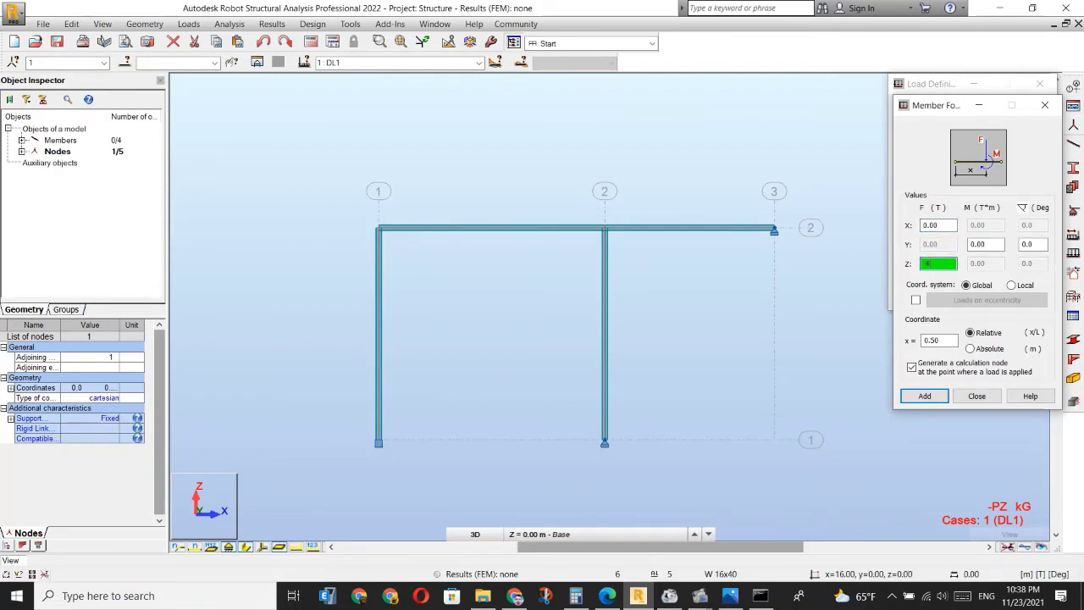
pyautogui.write('-6')
pyautogui.click(936, 340)
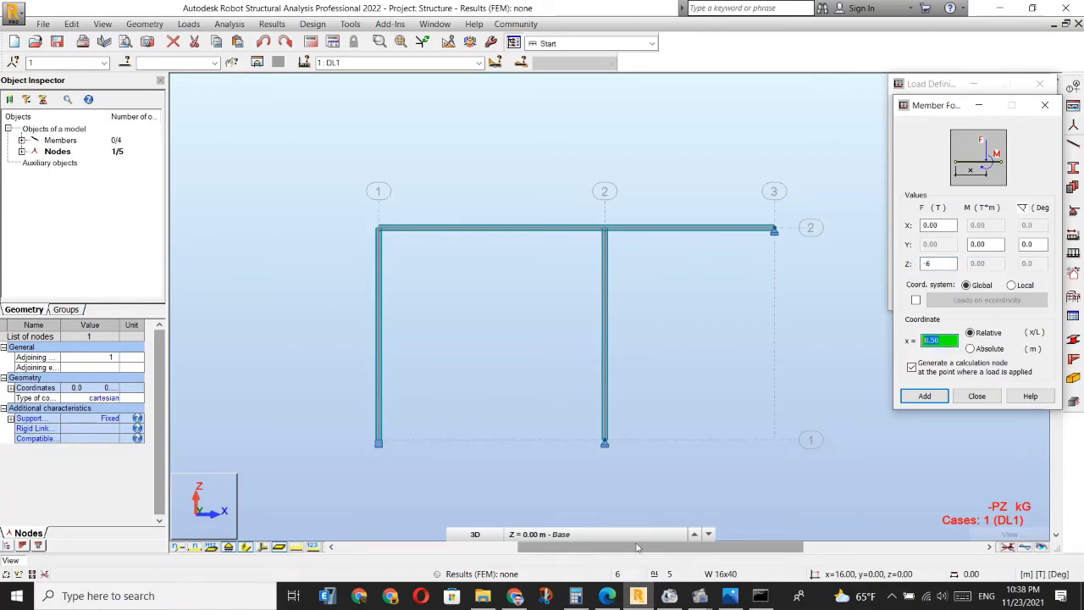
pyautogui.write('1')
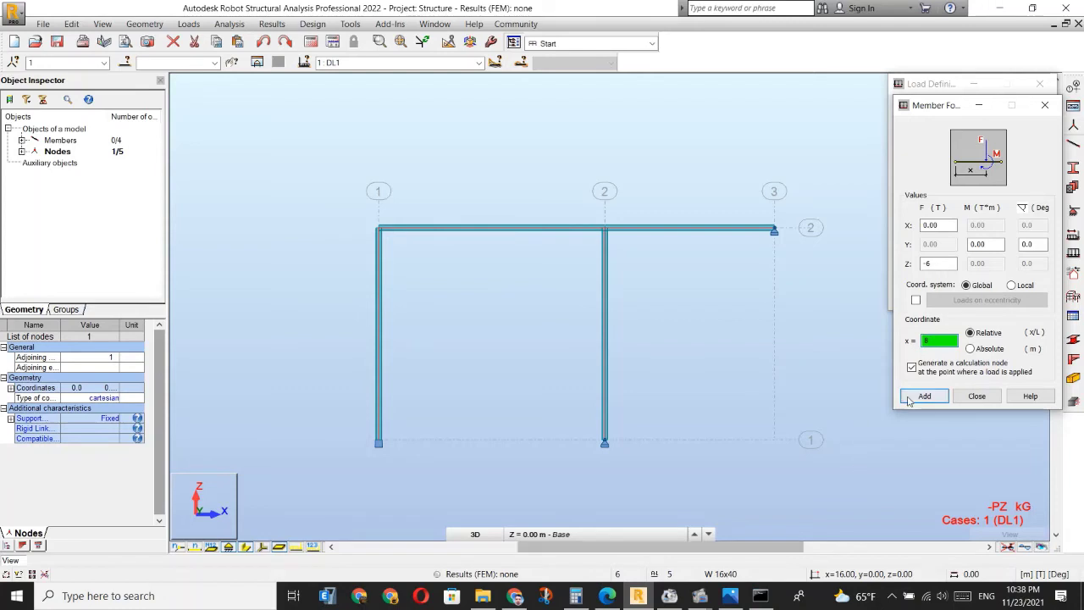
pyautogui.click(921, 396)
pyautogui.click(567, 330)
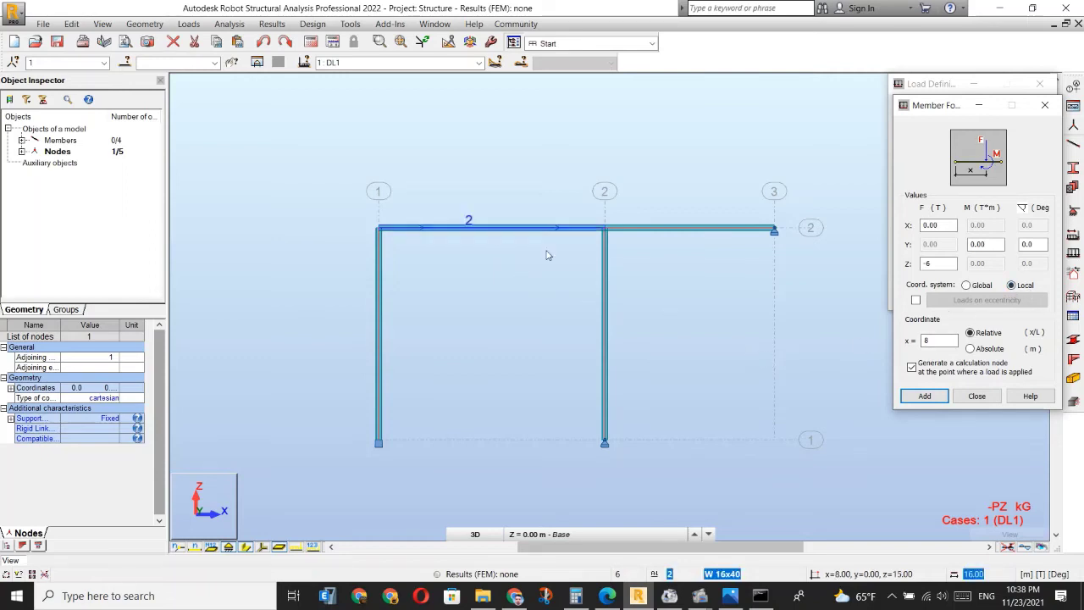
pyautogui.click(924, 395)
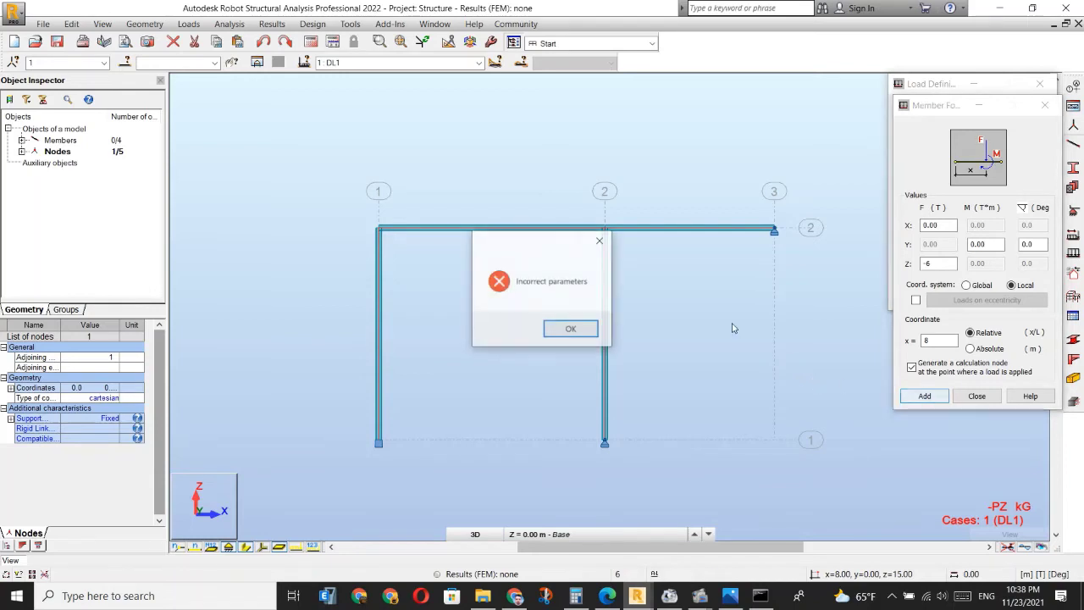
pyautogui.click(570, 328)
pyautogui.click(497, 234)
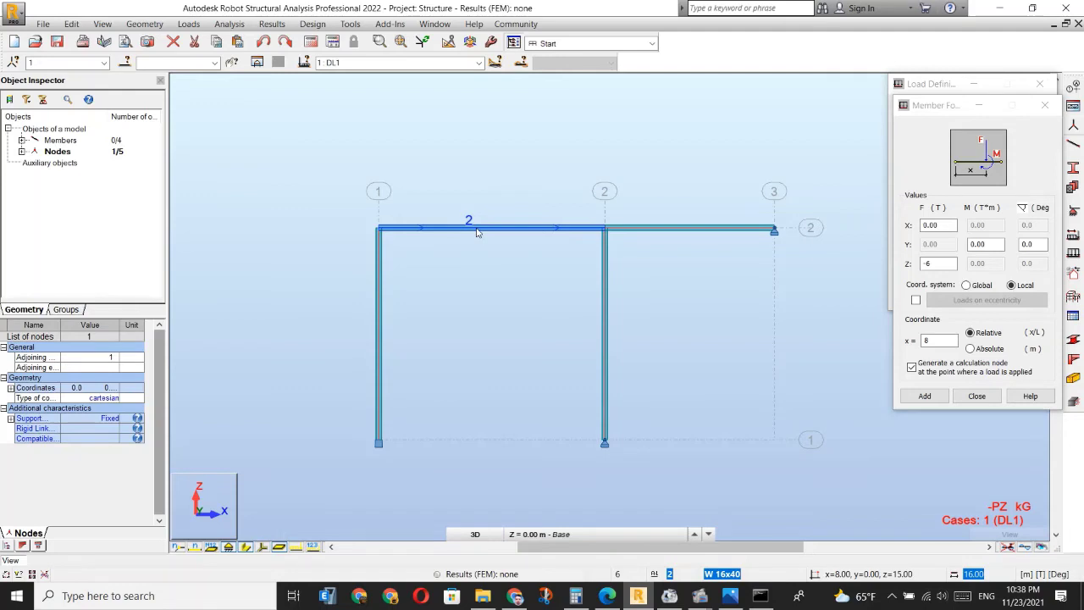
# Try to apply the local -6 T member force in Z at absolute position x = 8 m to the beam between axes 1 and 2.
pyautogui.click(970, 348)
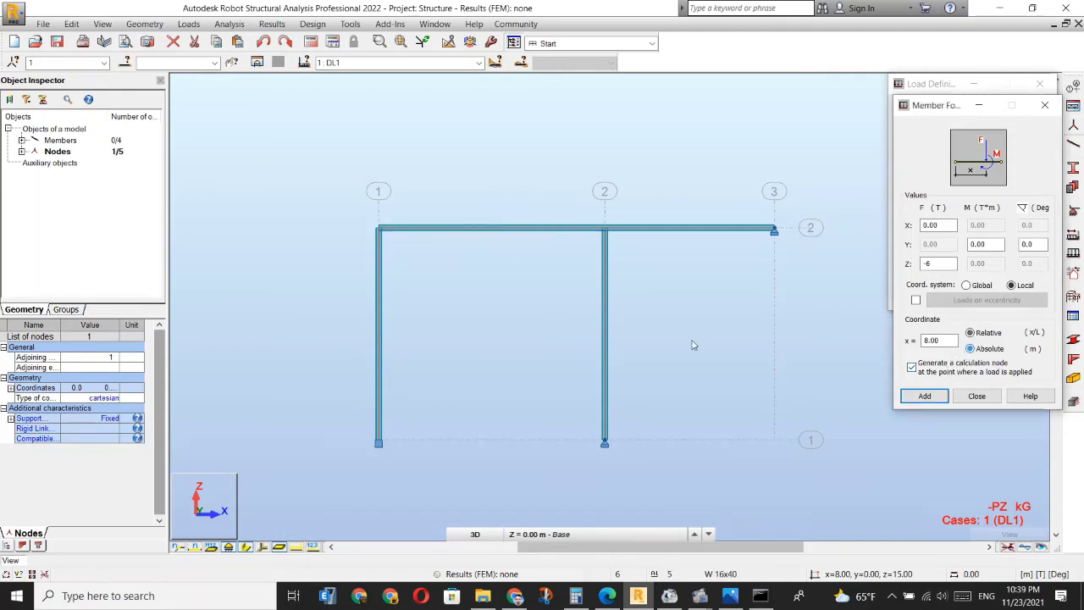
pyautogui.click(466, 233)
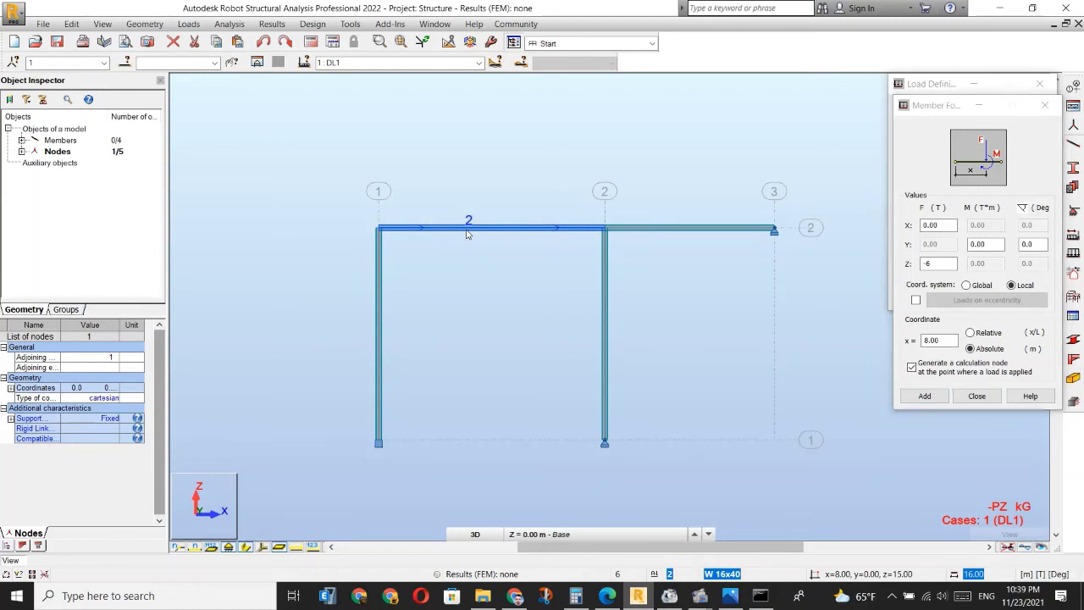
pyautogui.click(925, 396)
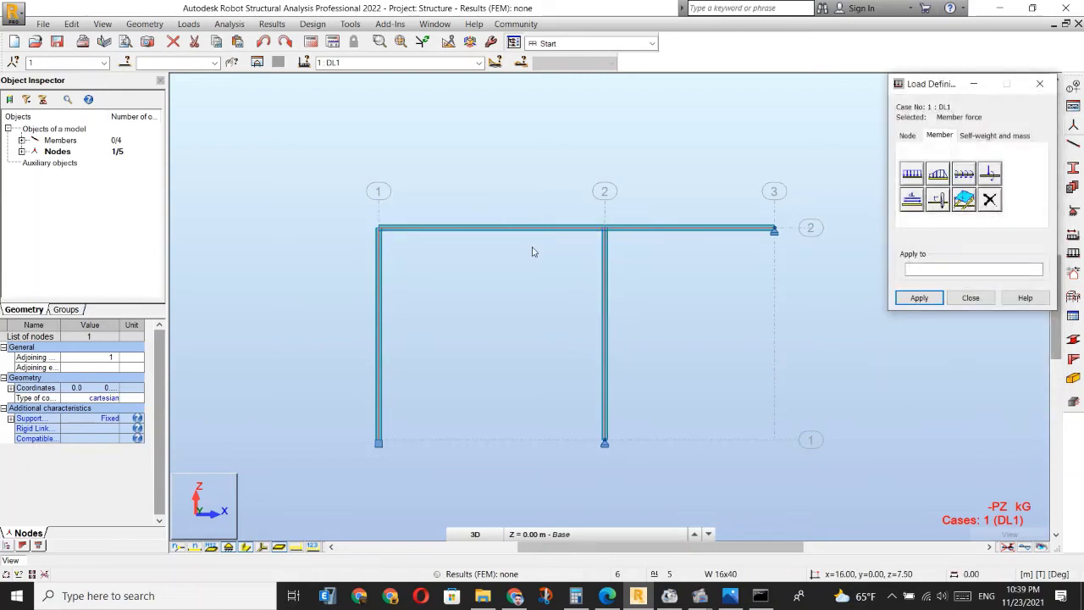
pyautogui.click(913, 268)
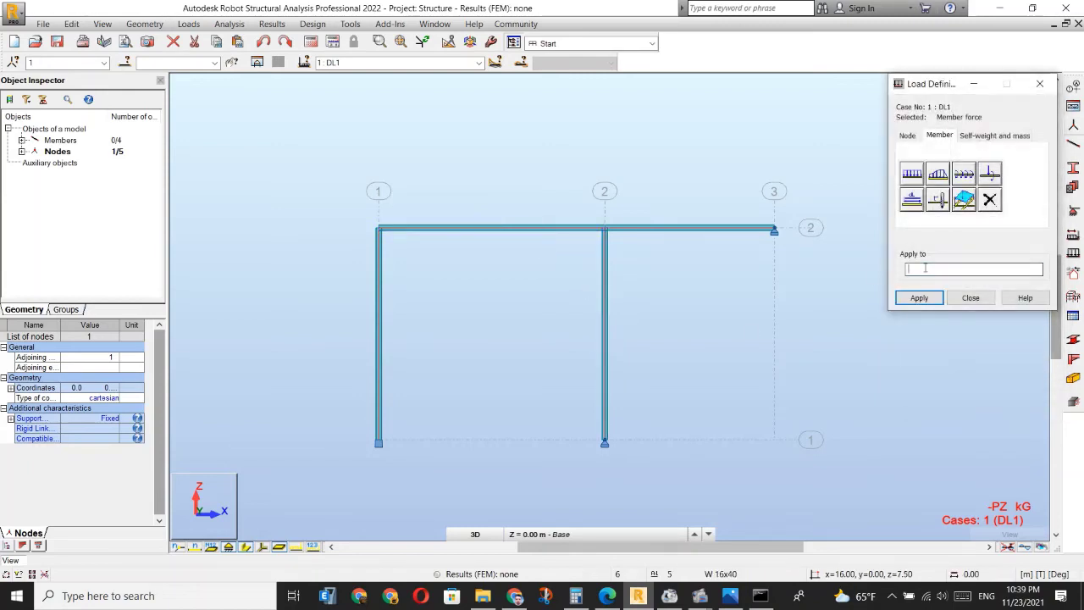
pyautogui.click(482, 231)
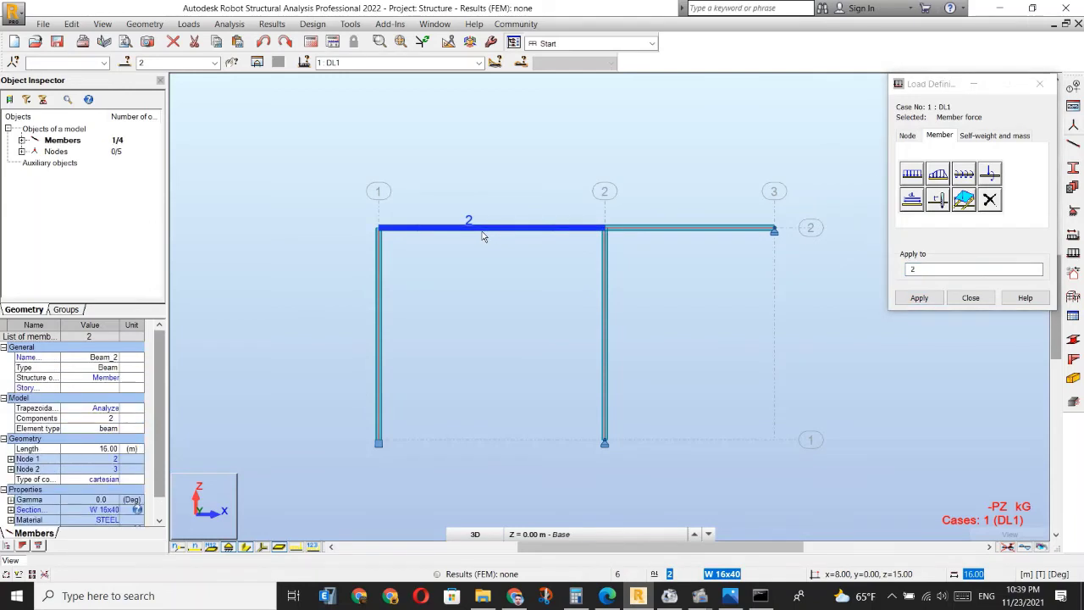
pyautogui.click(311, 547)
# Check the assignment figure's loads and try to apply a -3 T/m uniform load in global Z to the beam between axes 2 and 3.
pyautogui.click(912, 173)
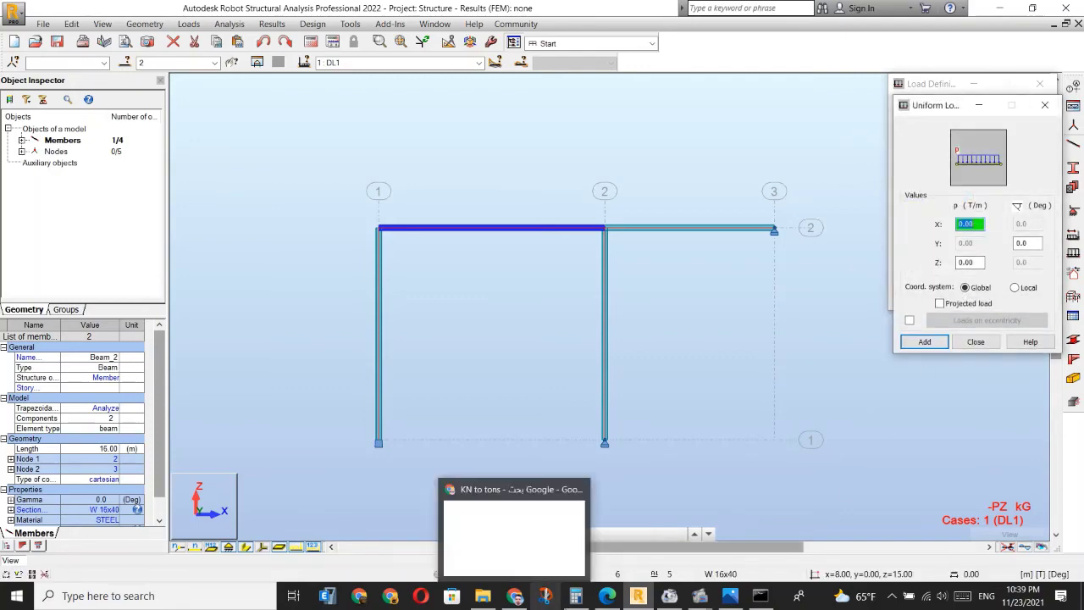
pyautogui.click(607, 595)
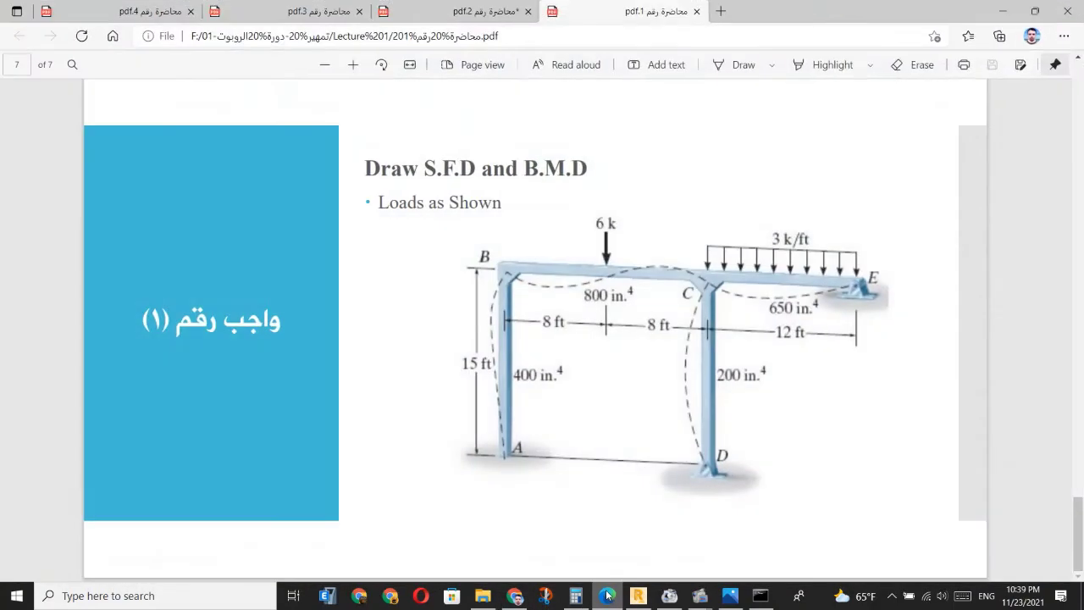
pyautogui.click(608, 595)
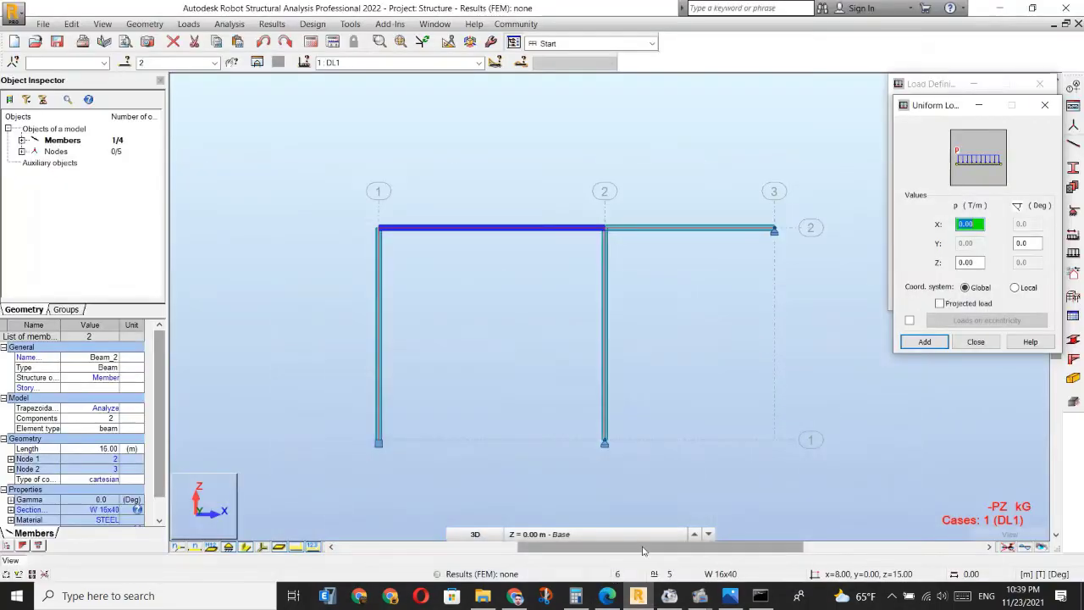
pyautogui.click(969, 261)
pyautogui.write('-3')
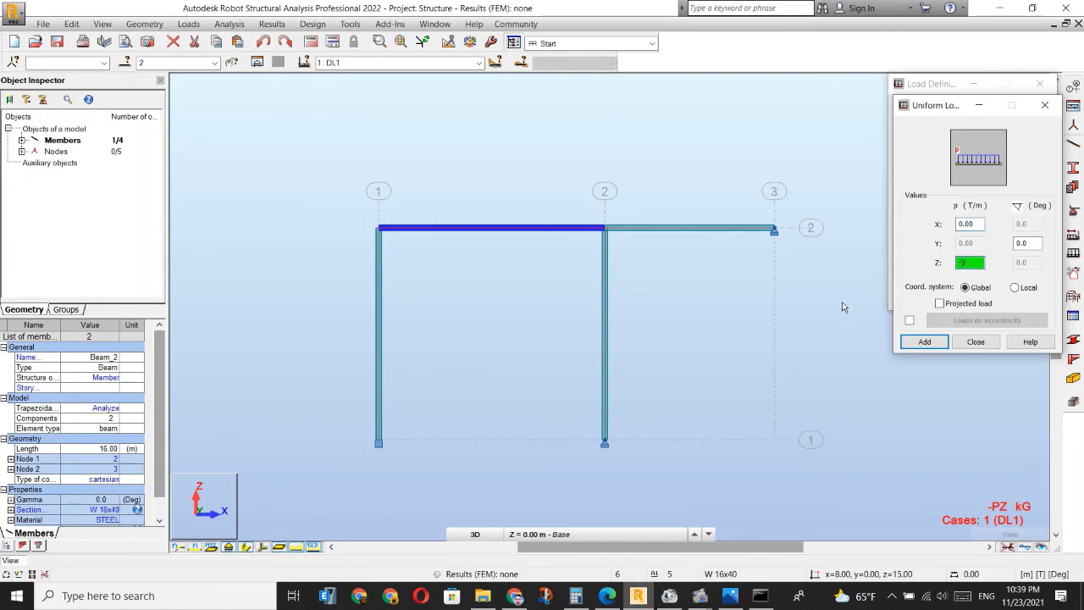
pyautogui.click(924, 341)
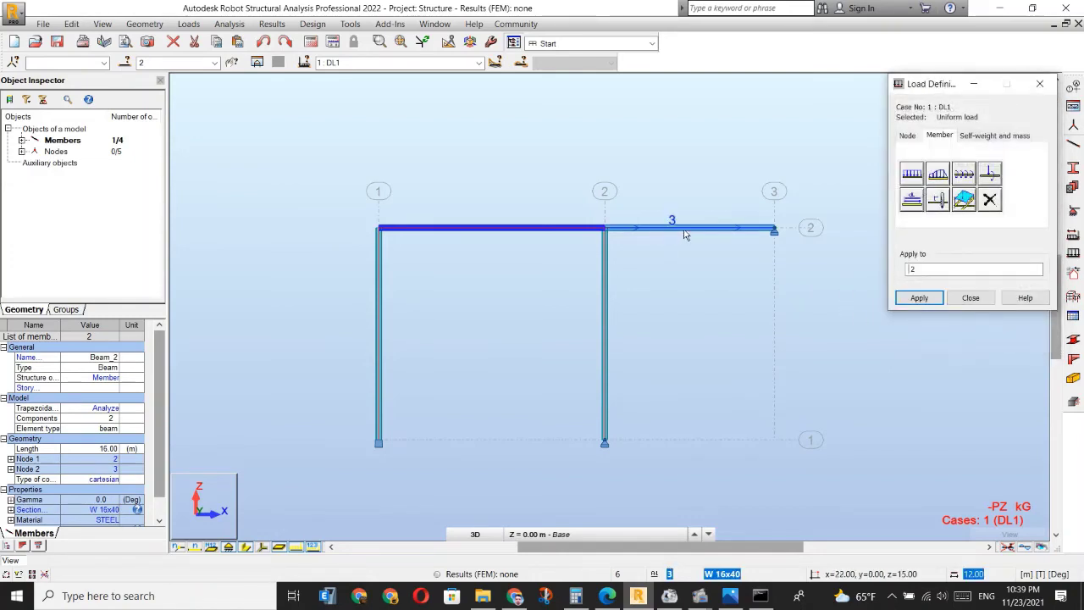
pyautogui.click(672, 227)
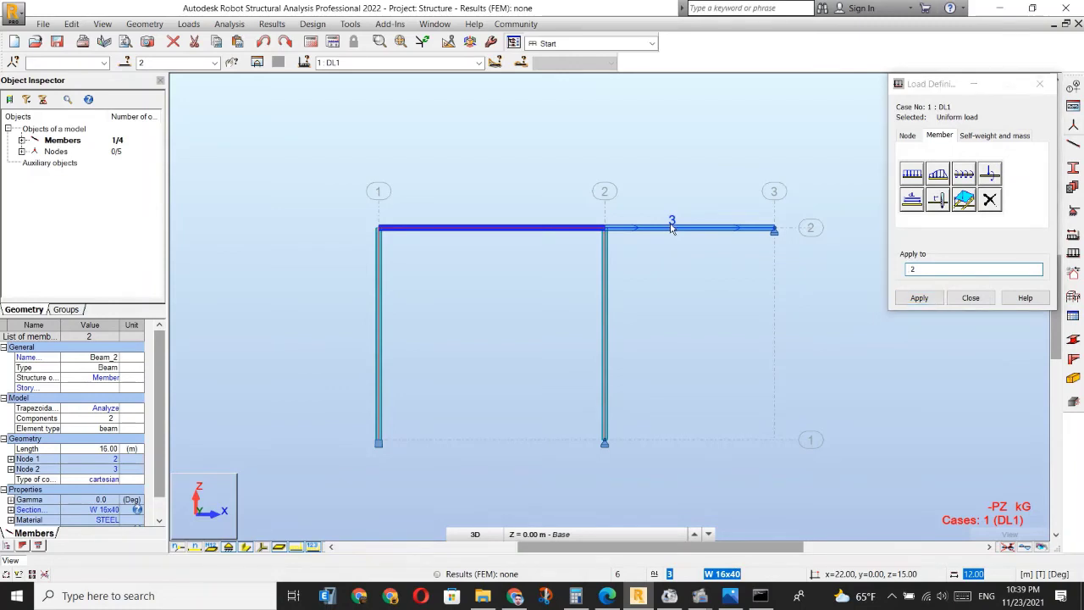
pyautogui.click(954, 296)
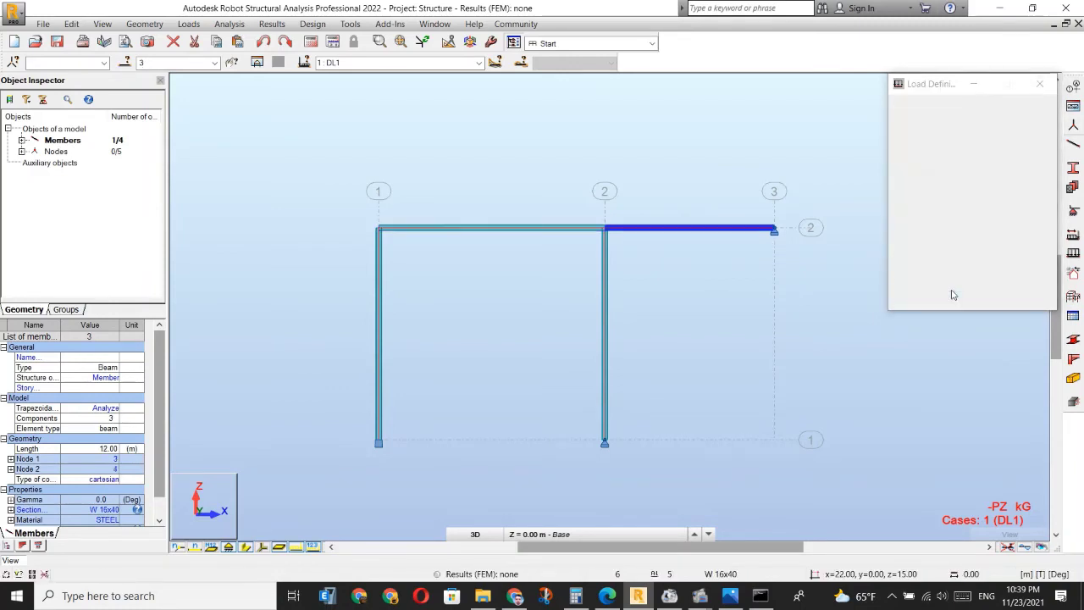
pyautogui.click(296, 546)
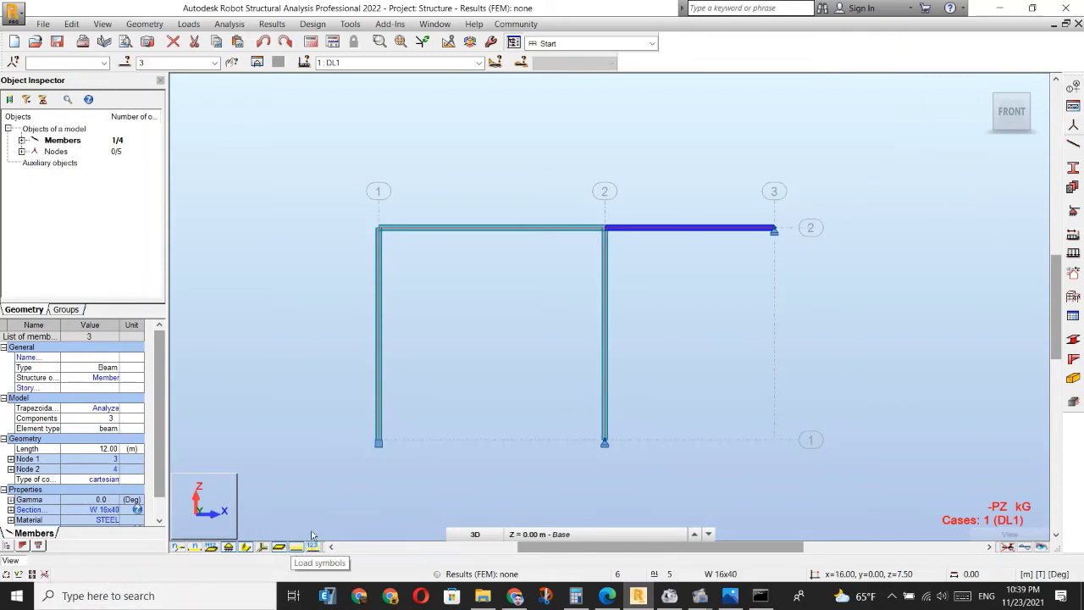
# Open the load table and delete the nodal force and self-weight rows of load case DL1.
pyautogui.click(1030, 99)
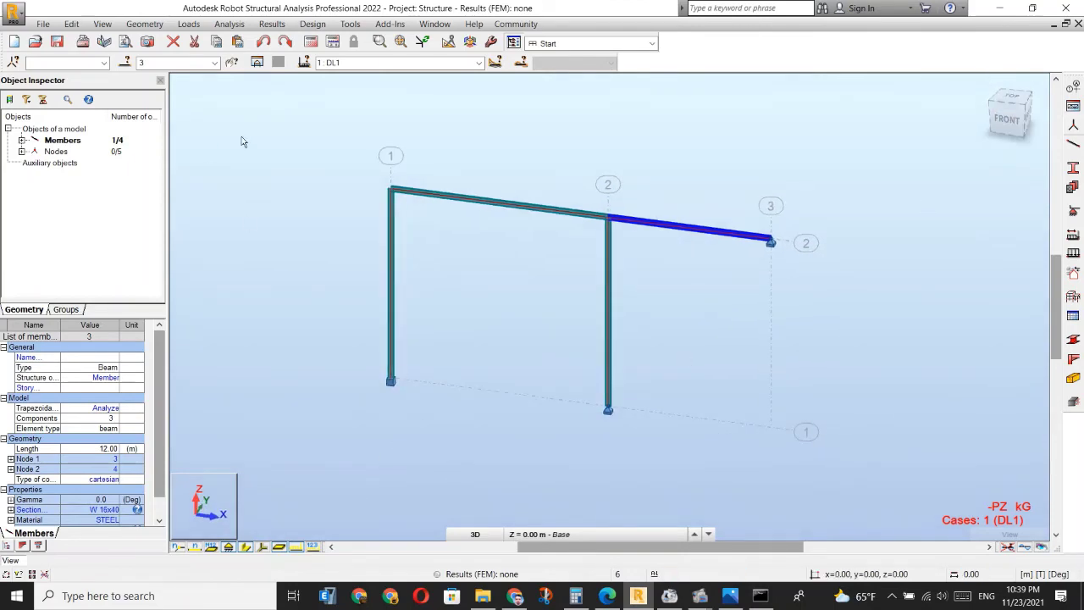
pyautogui.click(188, 24)
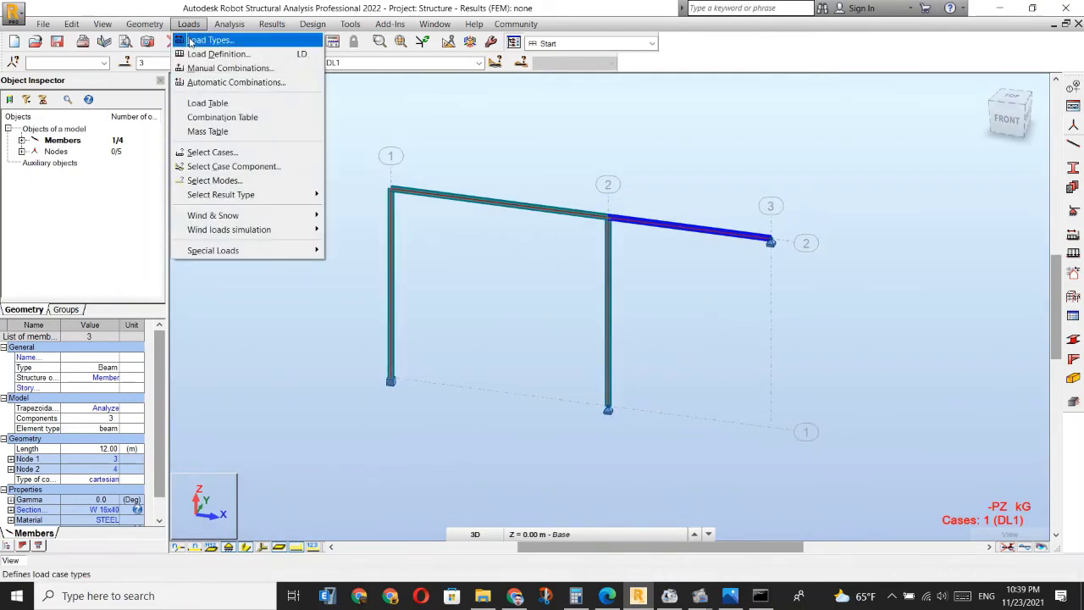
pyautogui.click(208, 103)
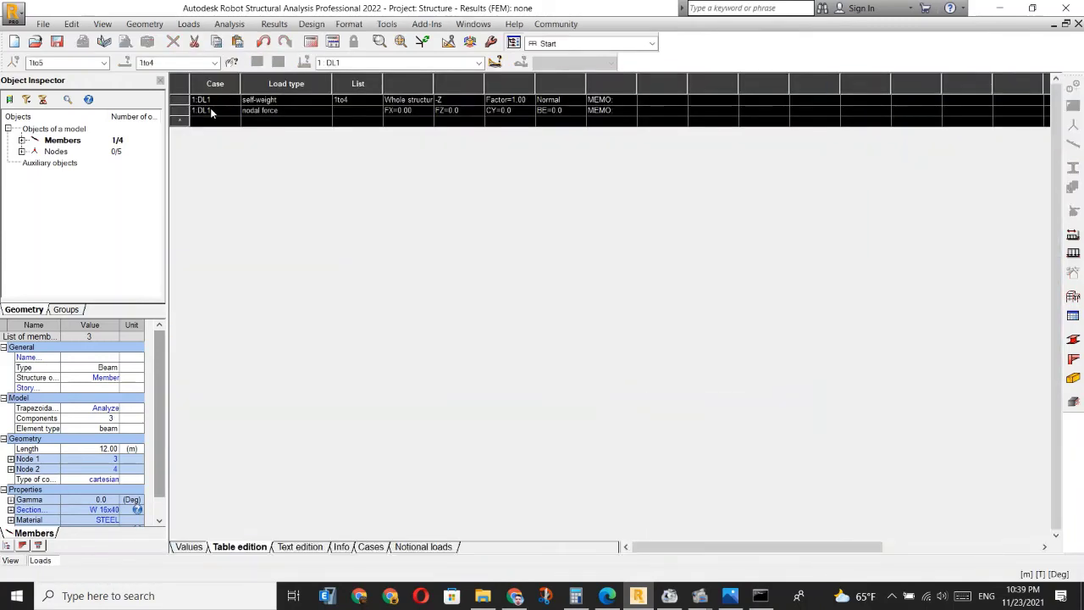
pyautogui.click(449, 111)
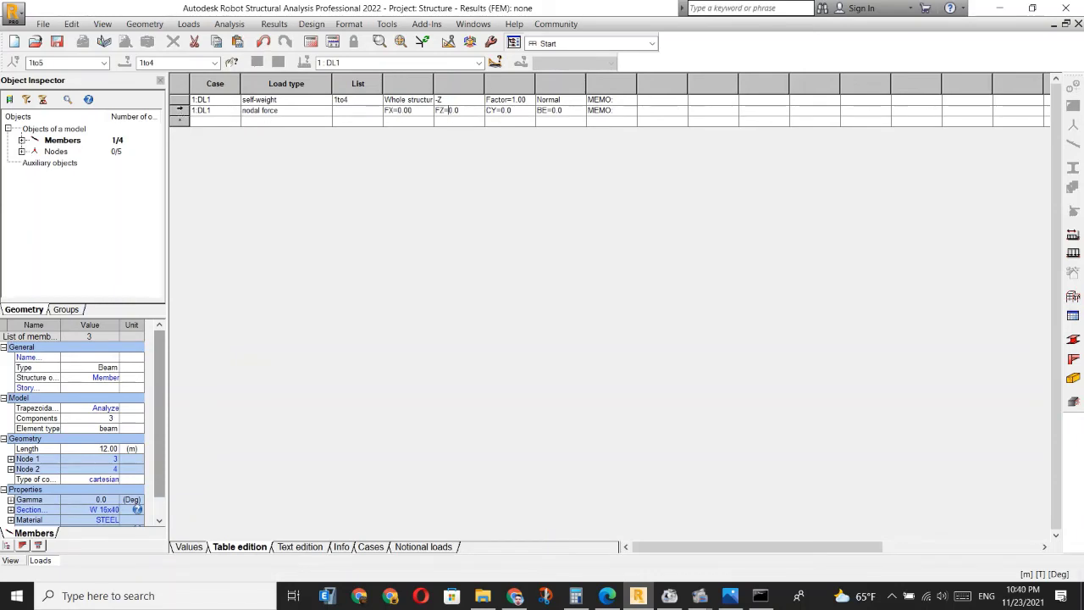
pyautogui.click(179, 111)
pyautogui.press('Delete')
pyautogui.click(179, 99)
pyautogui.press('Delete')
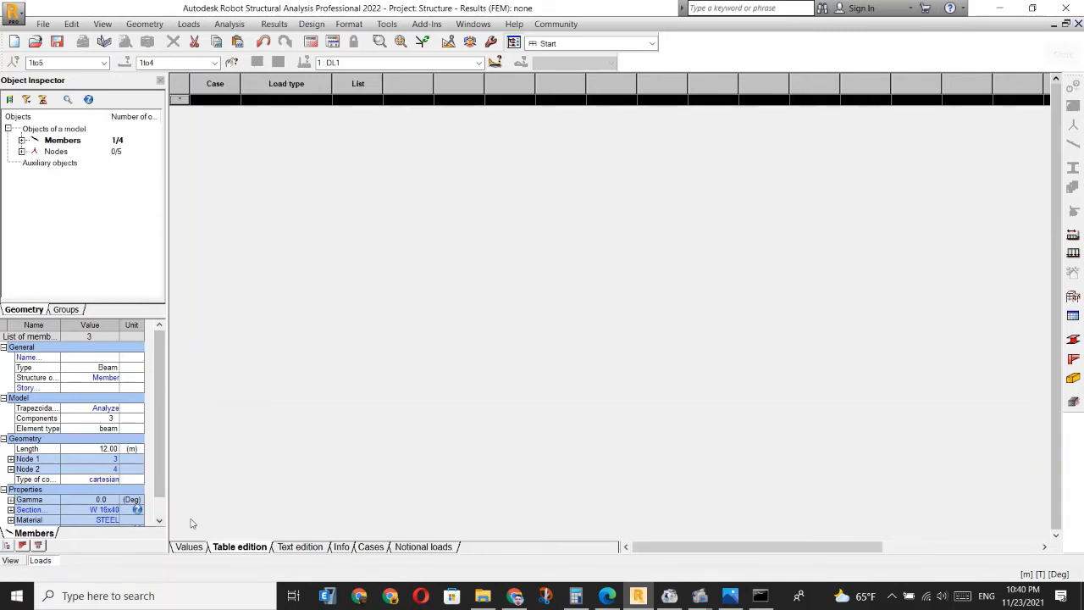
# Return to the model view and change all job units to Imperial in the job preferences.
pyautogui.click(10, 561)
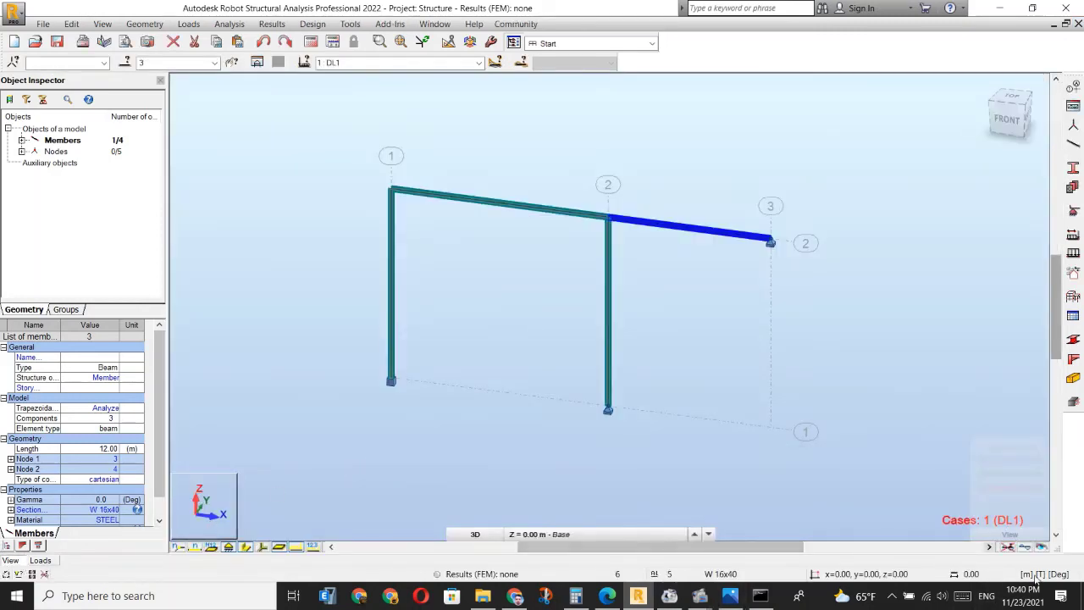
pyautogui.click(514, 42)
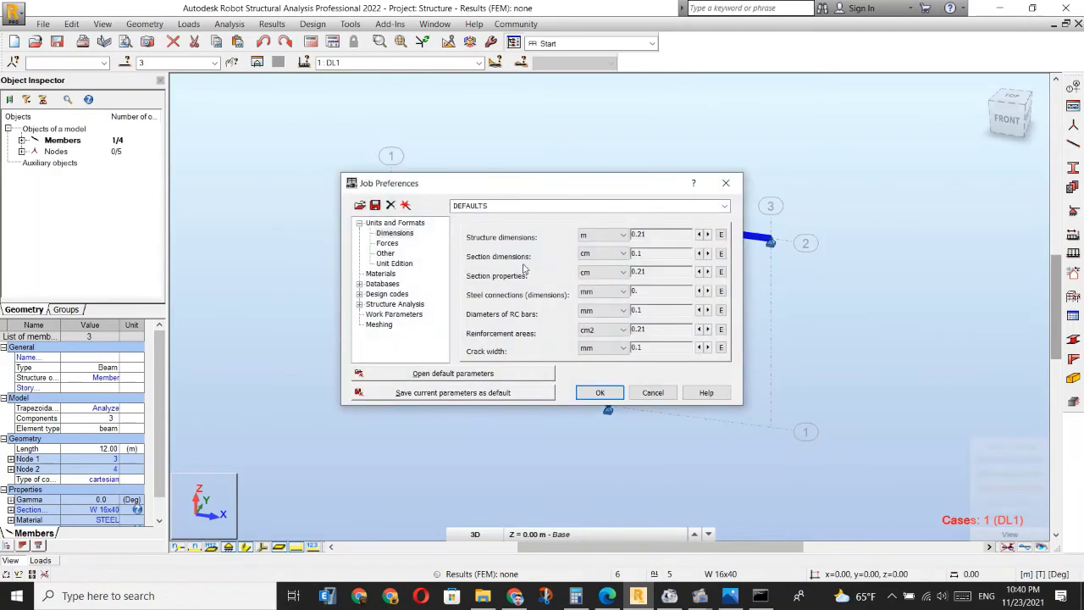
pyautogui.click(382, 225)
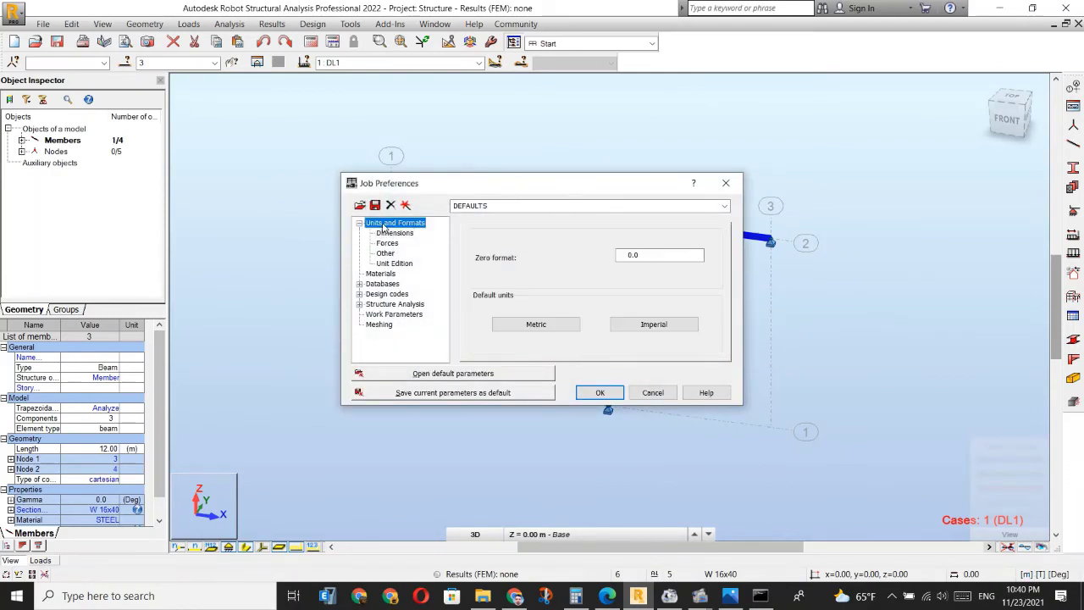
pyautogui.click(665, 322)
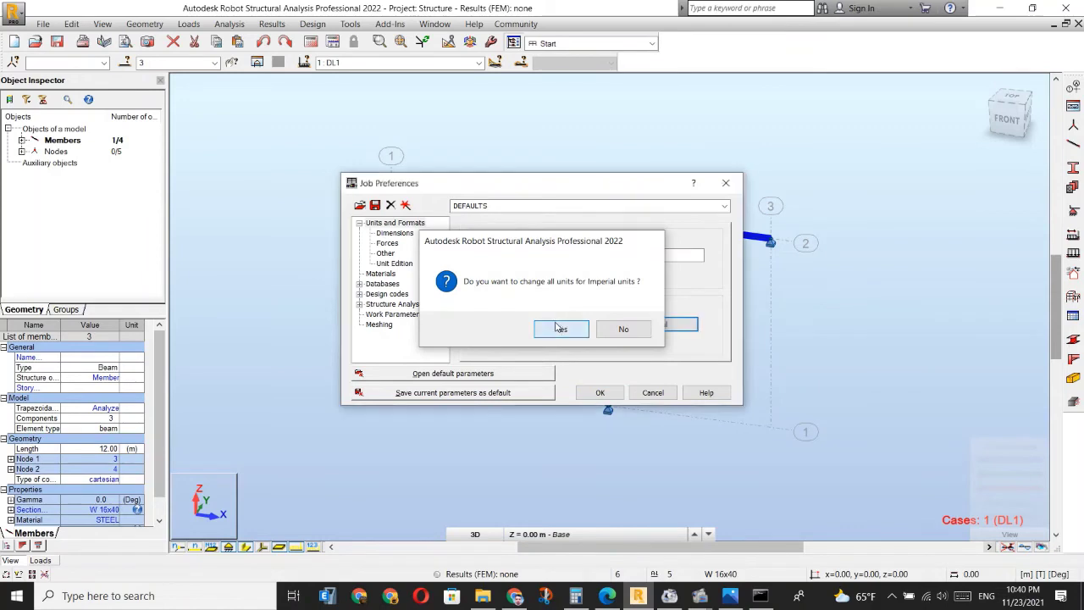
pyautogui.click(558, 329)
pyautogui.click(597, 392)
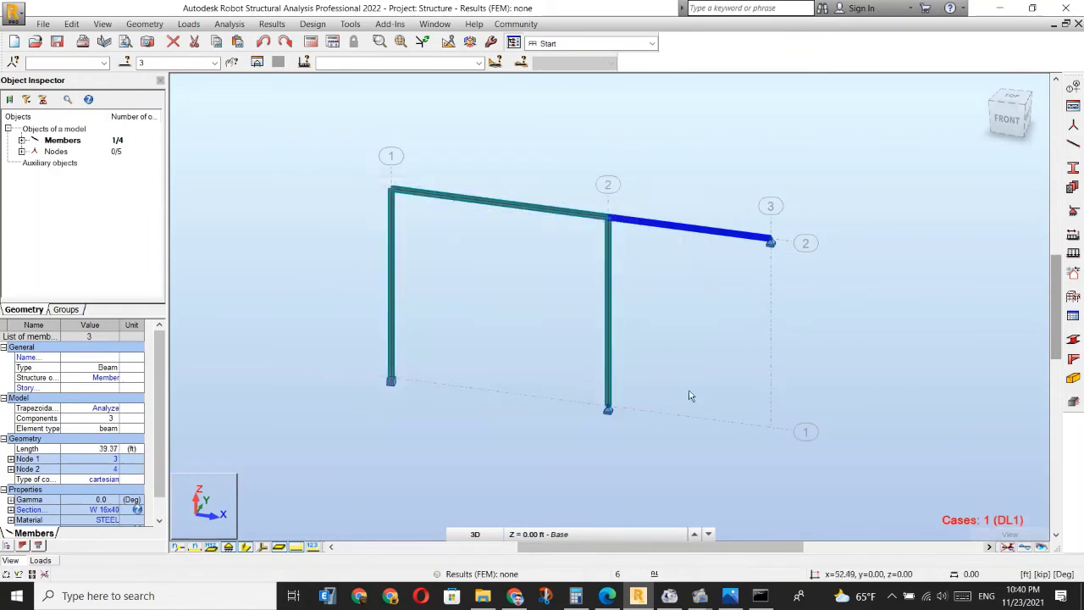